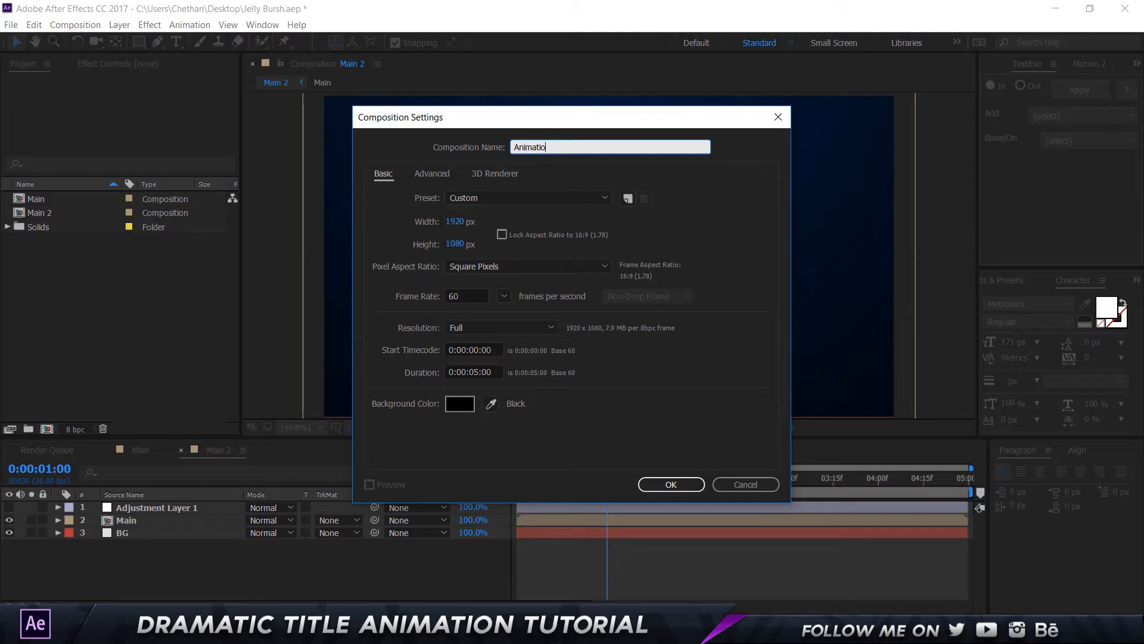
- Create a 1920 x 1080, 60 fps, five-second composition named Animation and keep it open for editing
key(Return)
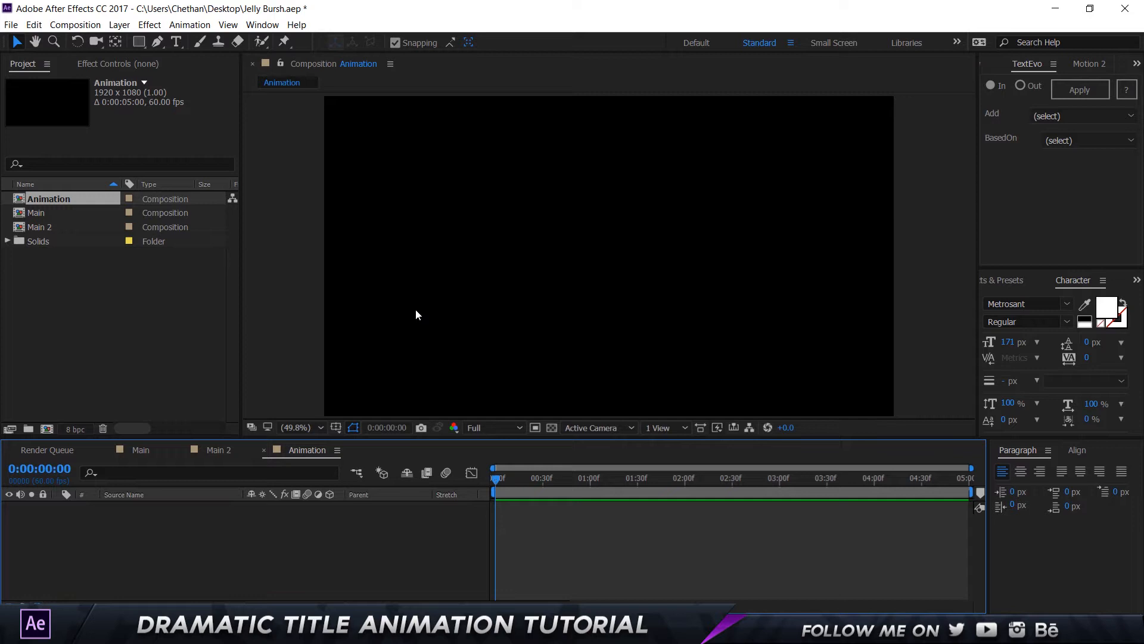
click(205, 452)
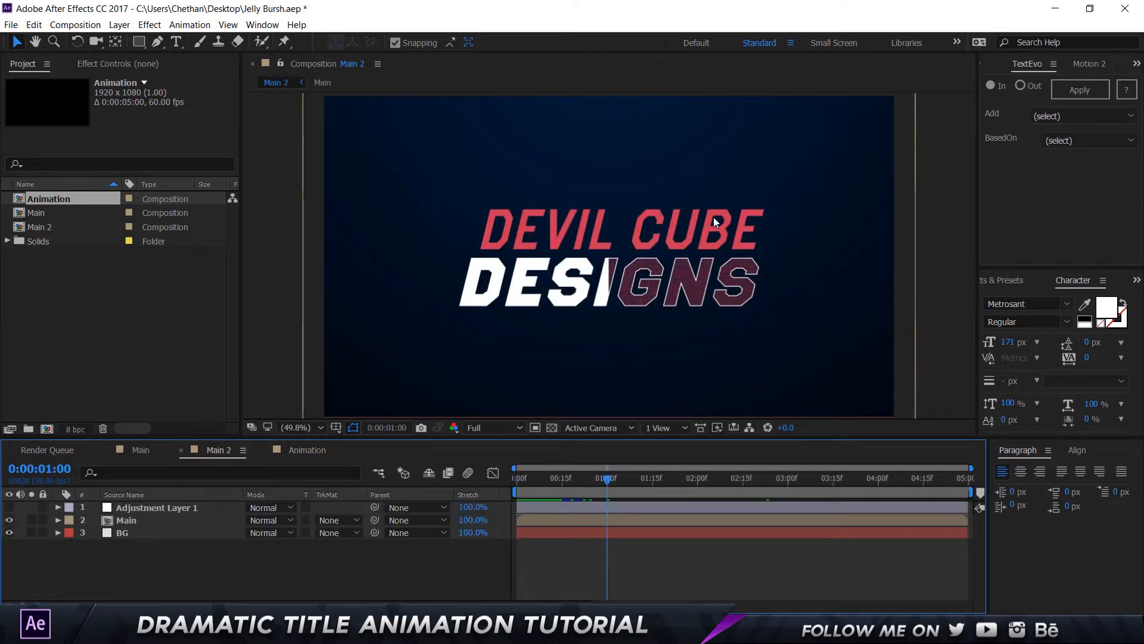
click(305, 450)
- Add a new text layer reading "AFTER" to the Animation composition
right_click(336, 532)
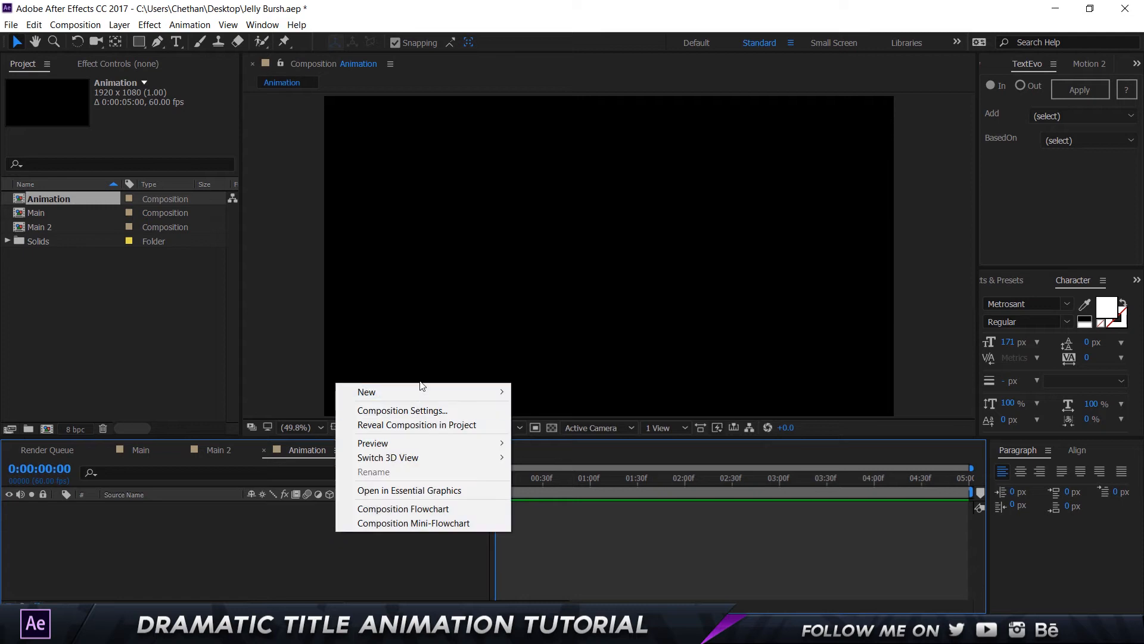
mouse_move(422, 388)
click(544, 406)
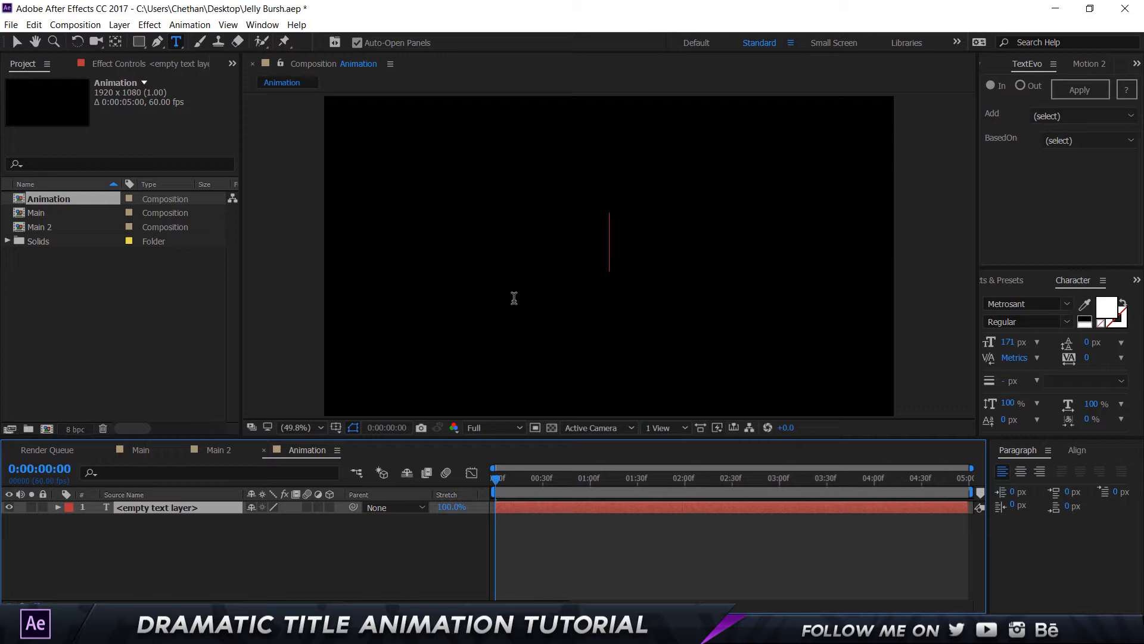
text(AFTER)
key(KP_Enter)
key(space)
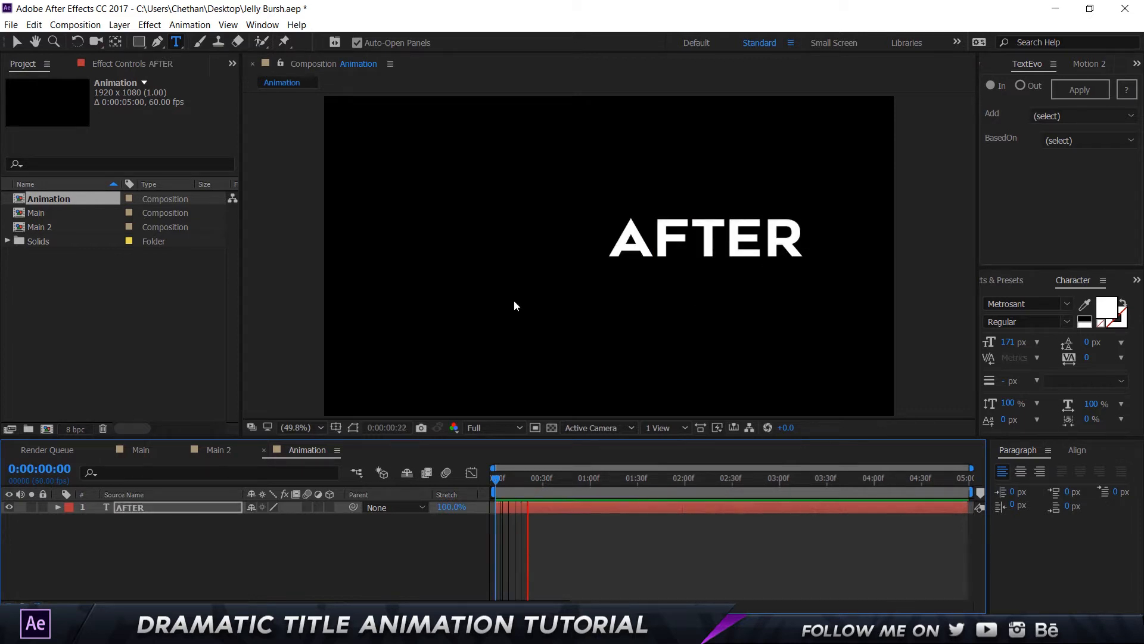
key(space)
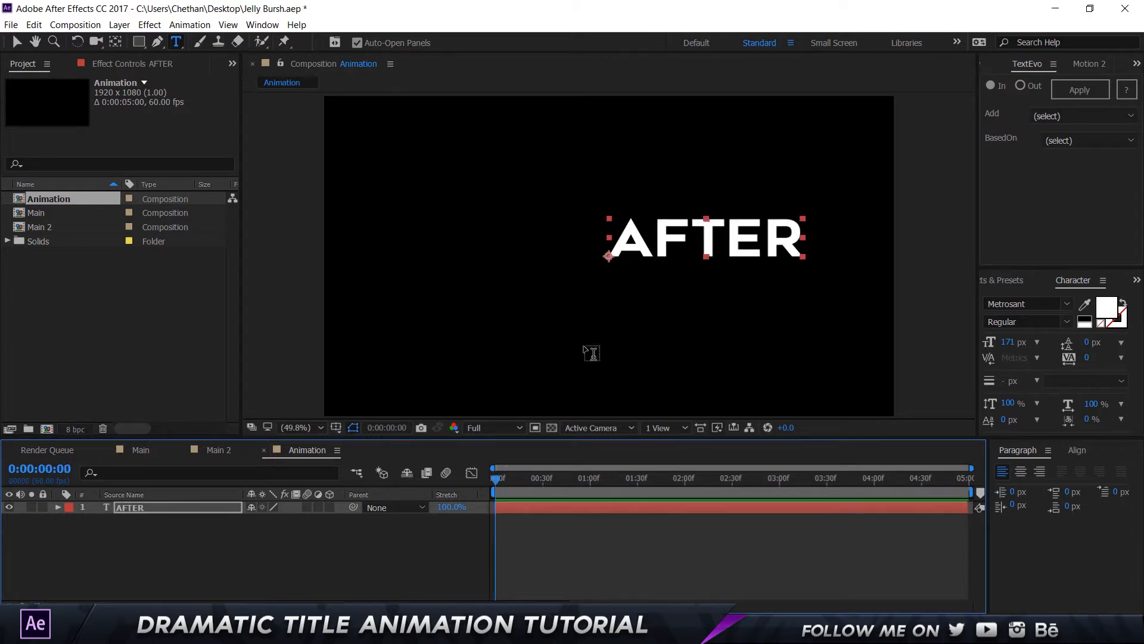
- Extend the text layer's wording to "AFTER EFFECTS"
click(828, 242)
text(EFEF)
key(BackSpace)
key(BackSpace)
key(BackSpace)
key(BackSpace)
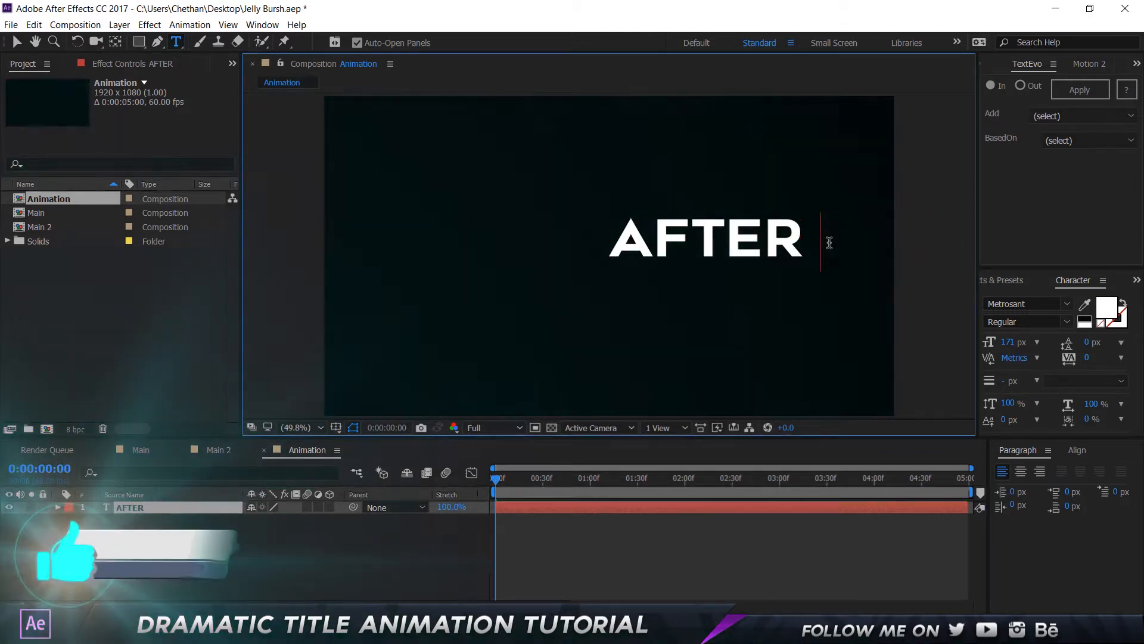
text(EFFECTS)
click(307, 449)
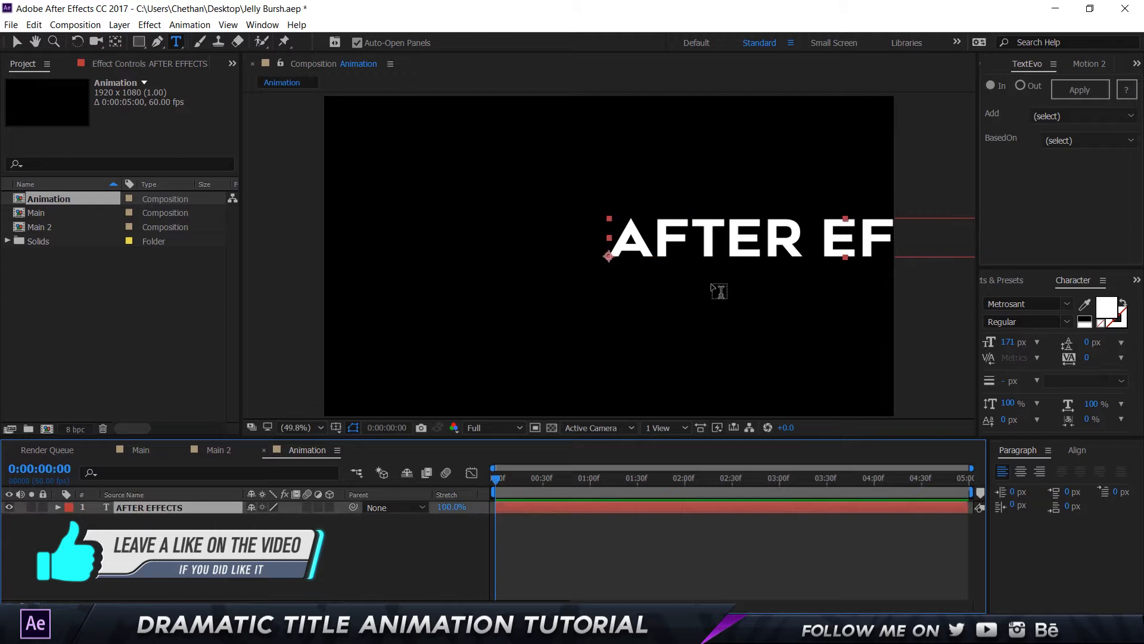
- Centre the anchor point of the AFTER EFFECTS text and align the layer to the middle of the composition
key(v)
drag(695, 234, 514, 245)
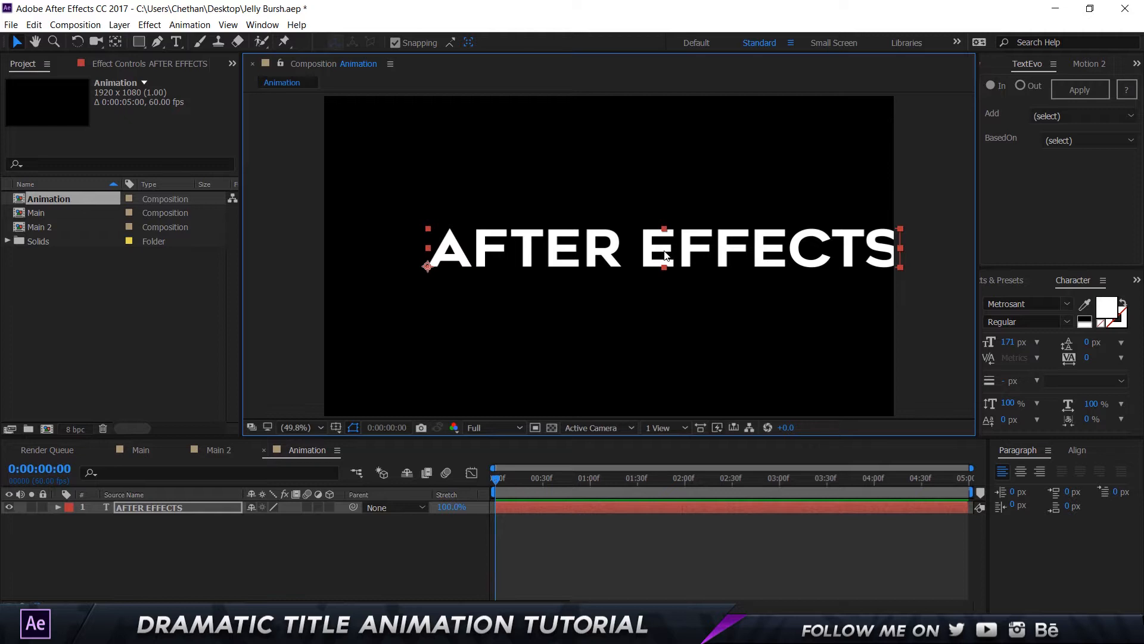
click(116, 42)
key(ctrl+alt+Home)
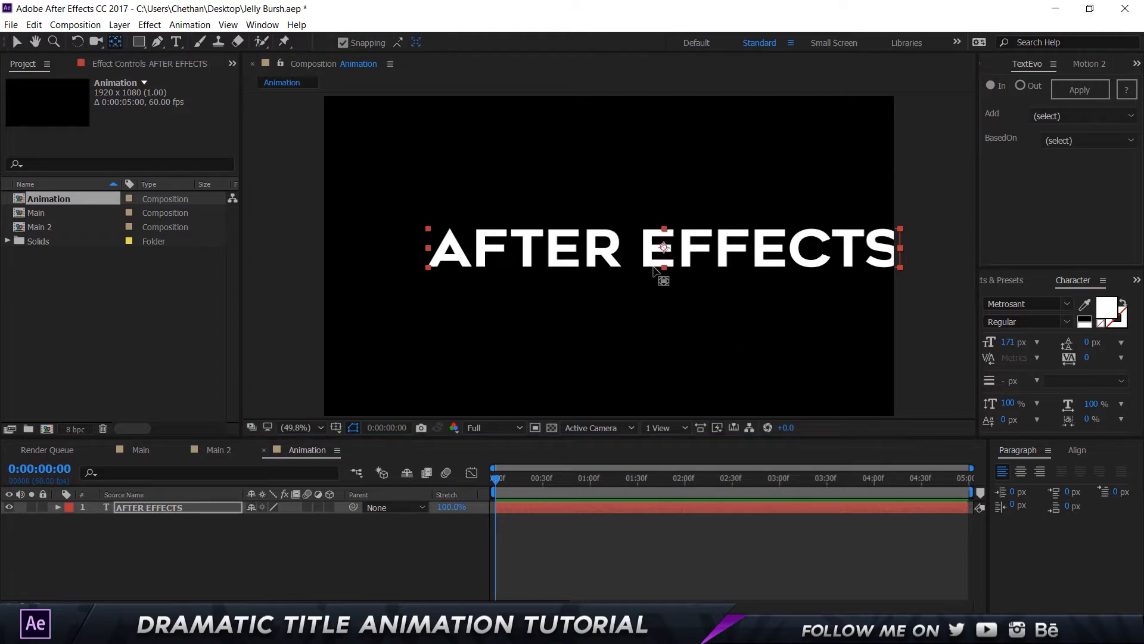
click(670, 387)
click(1079, 453)
click(1030, 488)
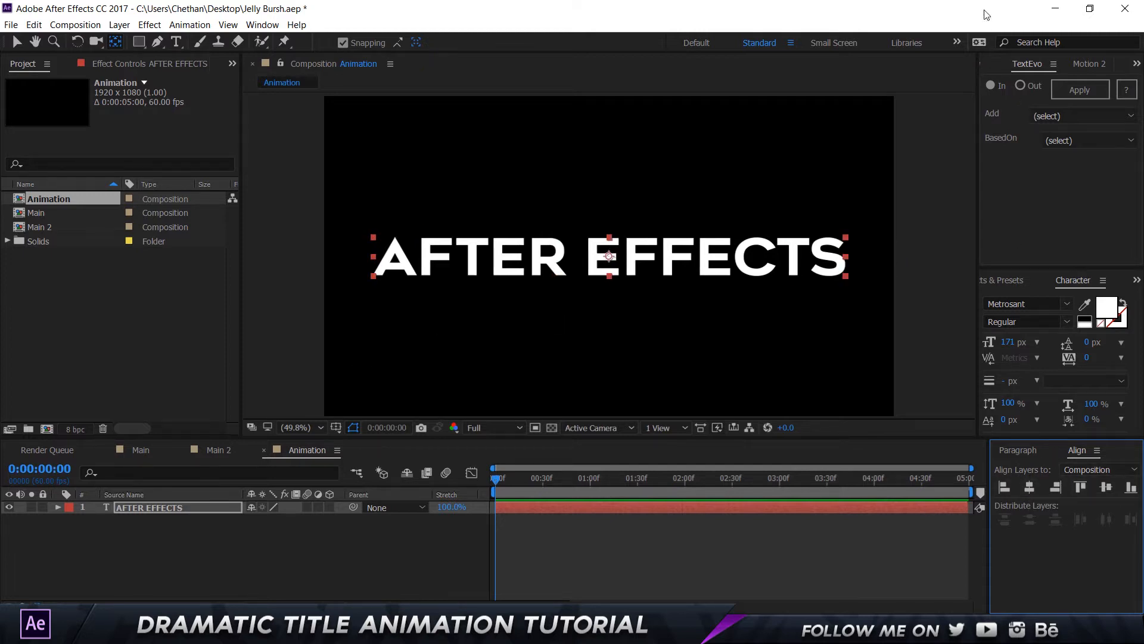
click(260, 24)
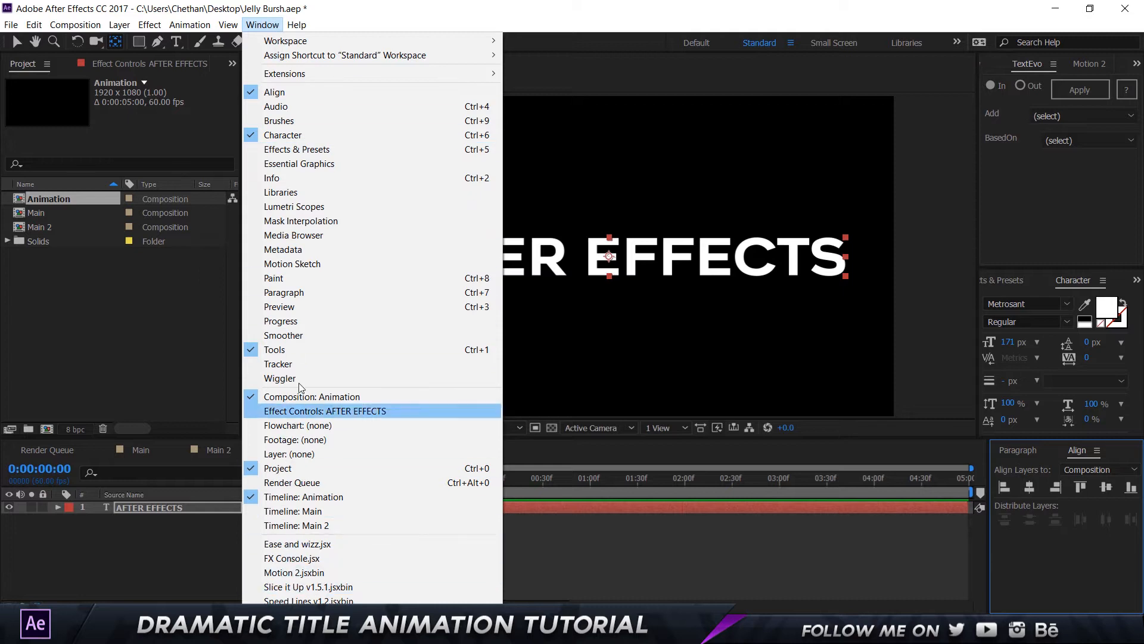
click(821, 97)
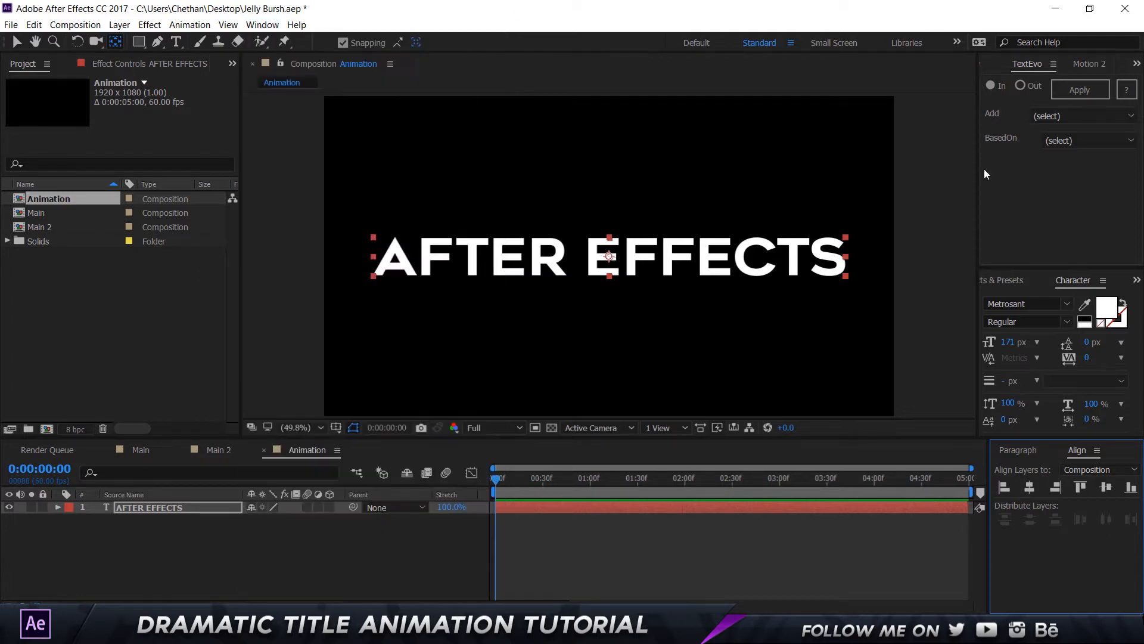
click(180, 510)
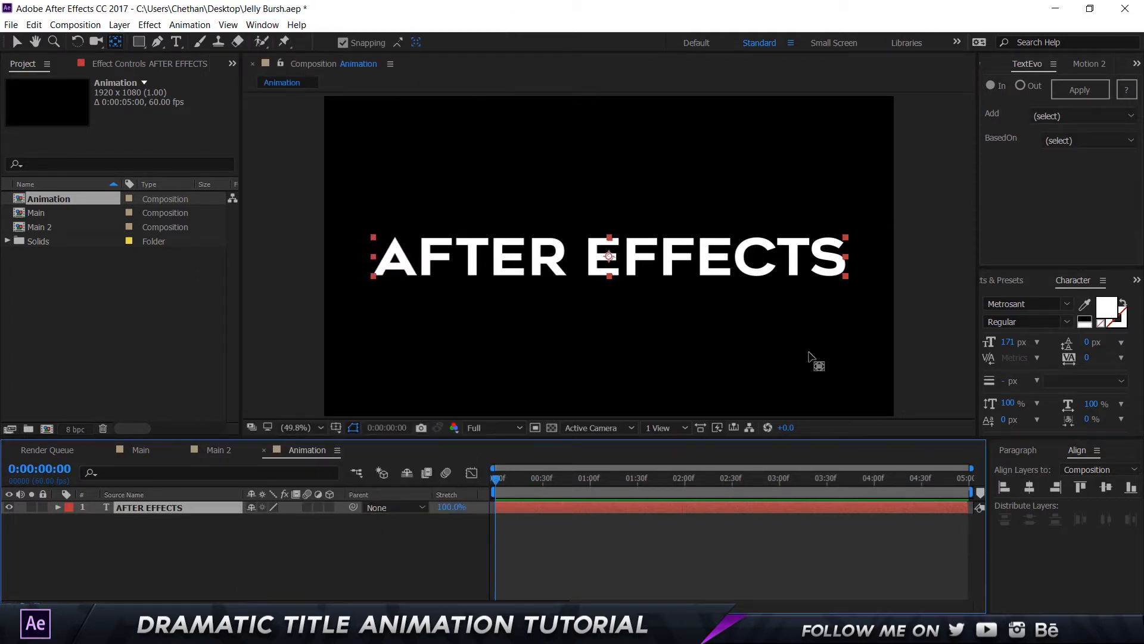
- Check the font used by the DESIGNS WHITE layer in the Main composition
click(218, 450)
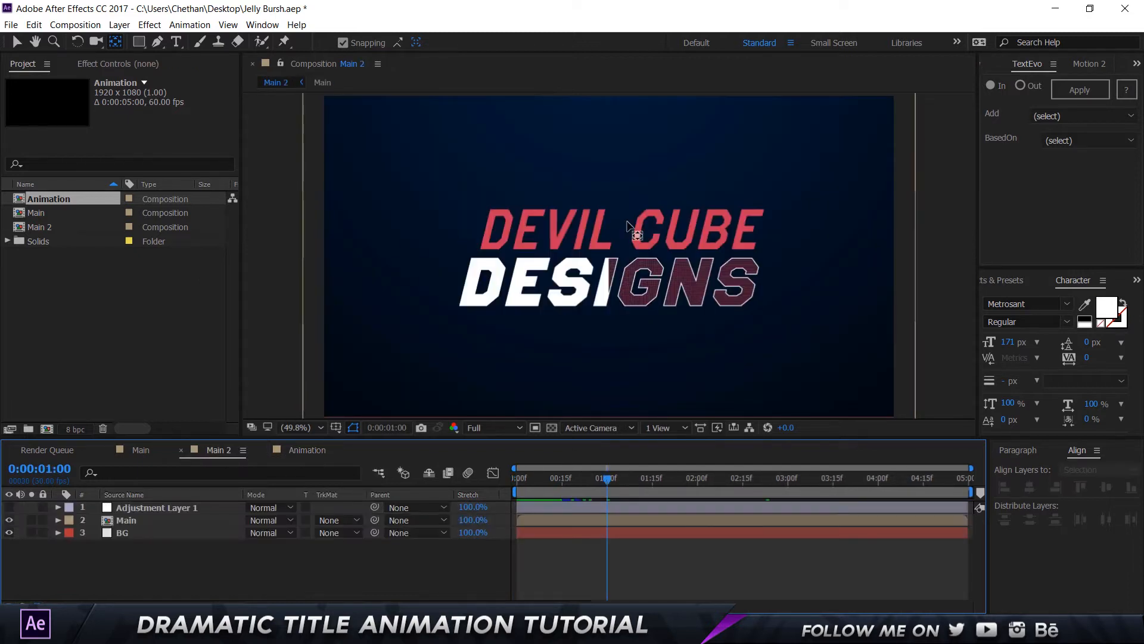
click(137, 450)
click(154, 521)
click(152, 533)
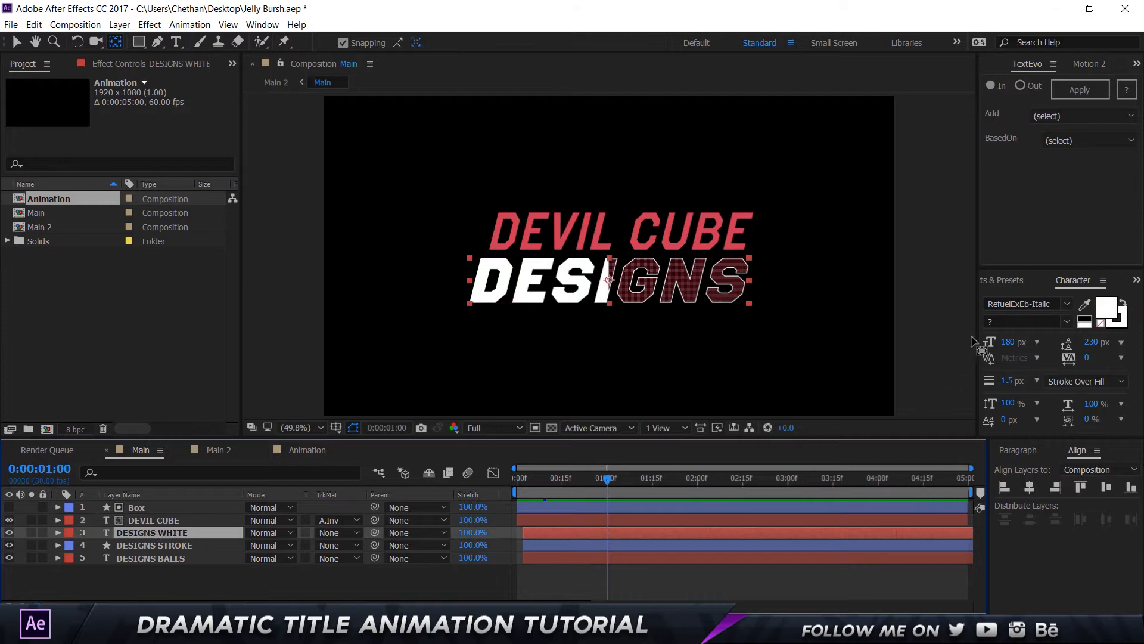
click(1024, 304)
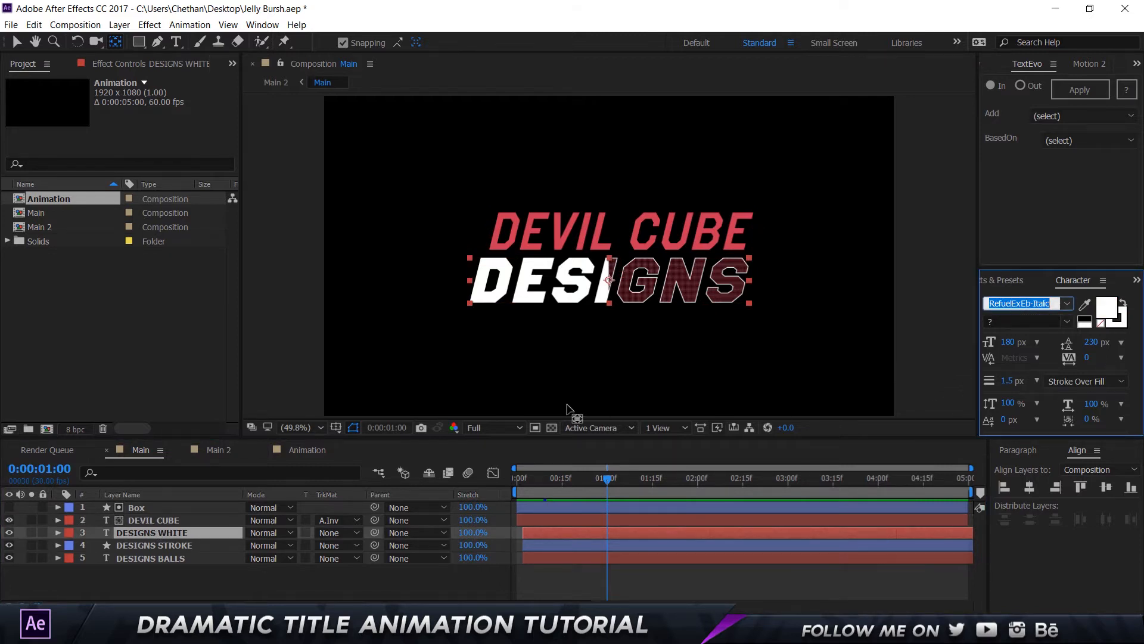
- Set the AFTER EFFECTS text in the Animation composition to the Hemi Head font in Bold Italic
click(302, 449)
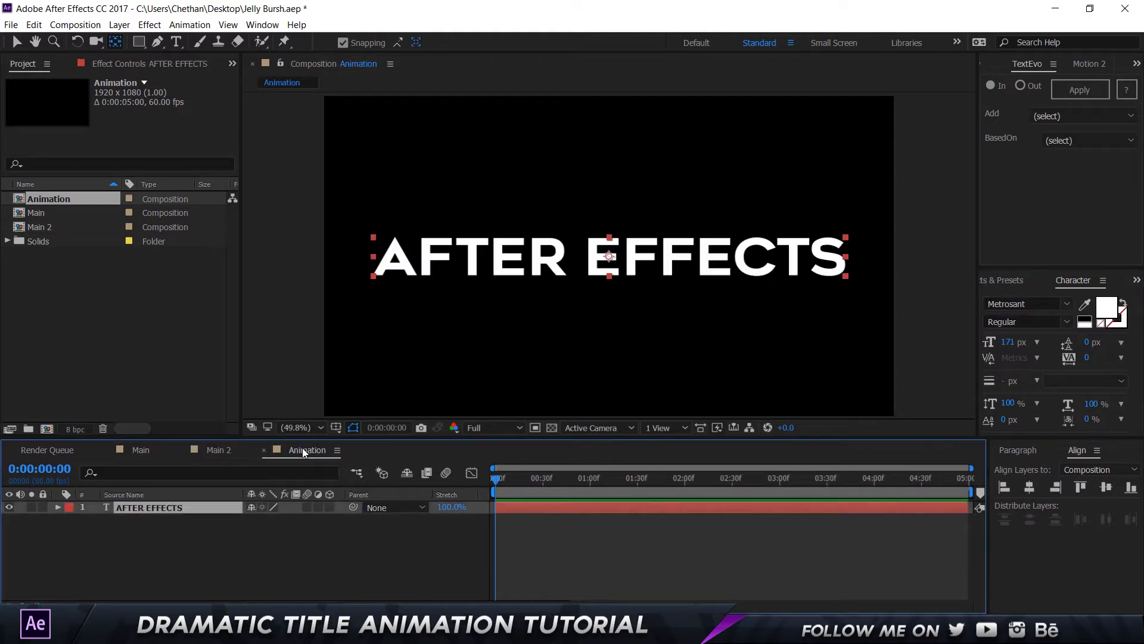
double_click(191, 510)
click(1024, 301)
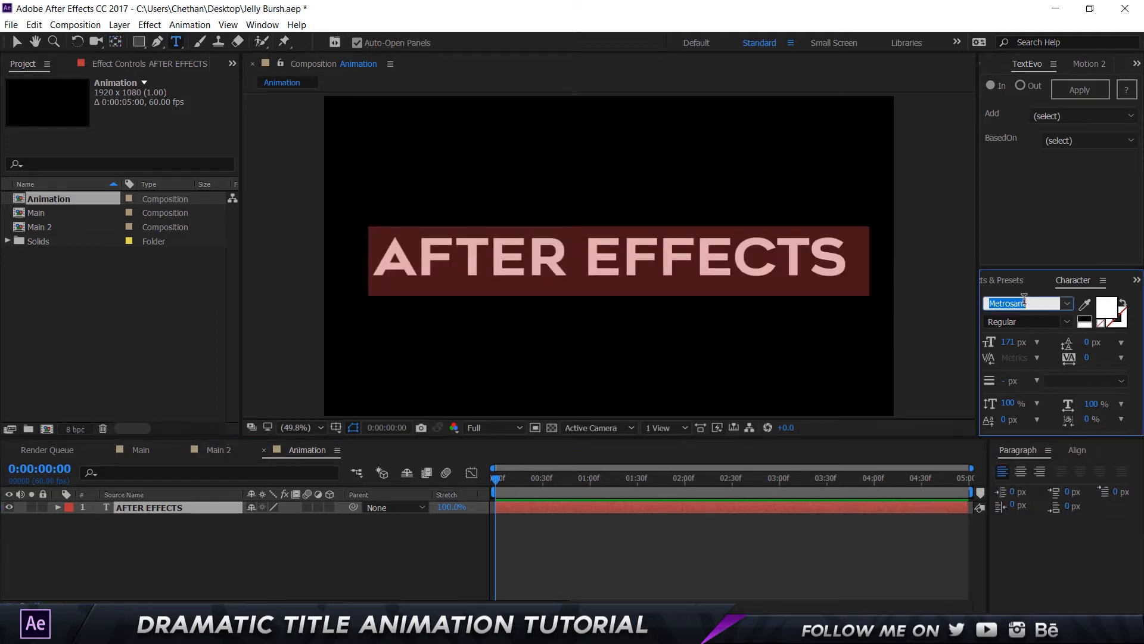
text(Hemi Head)
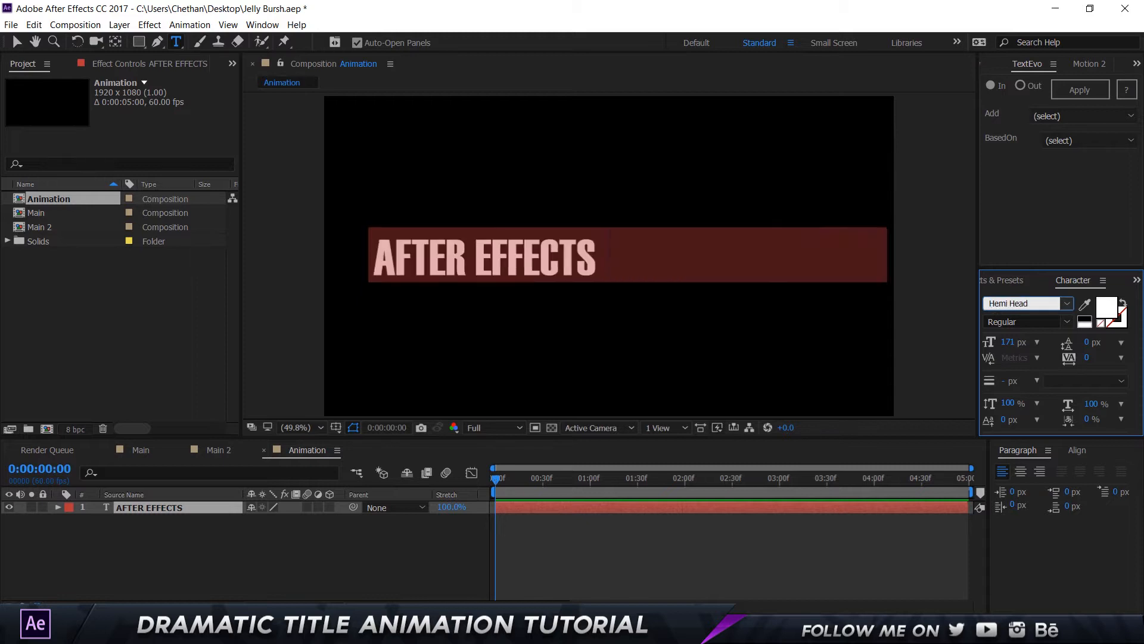
key(Return)
- Recentre the restyled text's anchor point and align the layer horizontally and vertically to the composition
click(116, 42)
key(ctrl+alt+Home)
click(1086, 450)
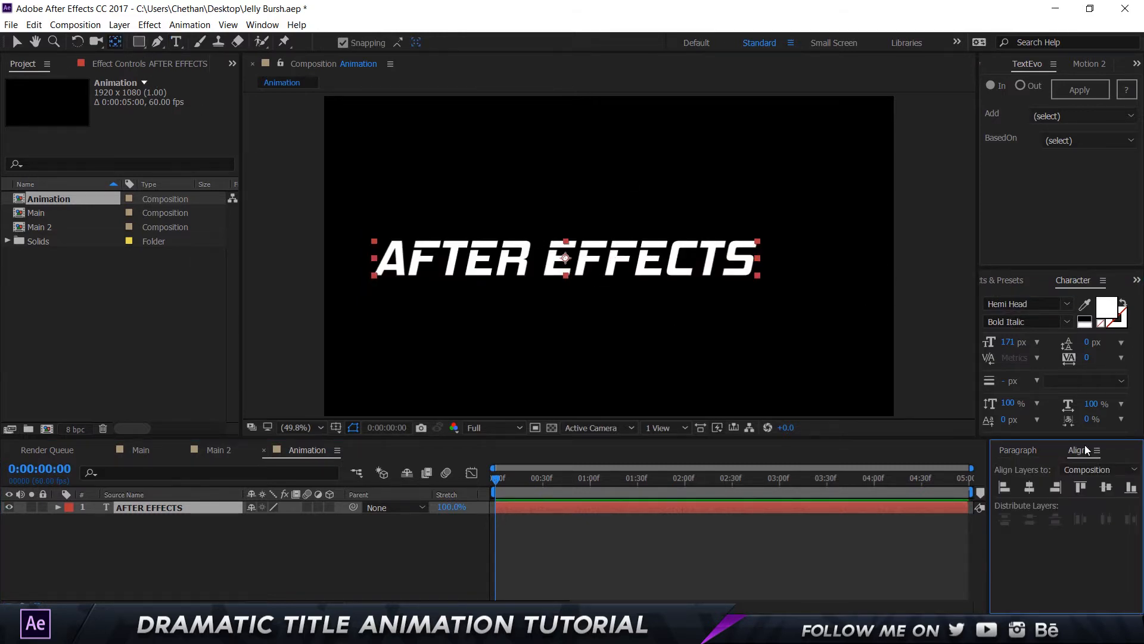
click(1106, 487)
click(1029, 487)
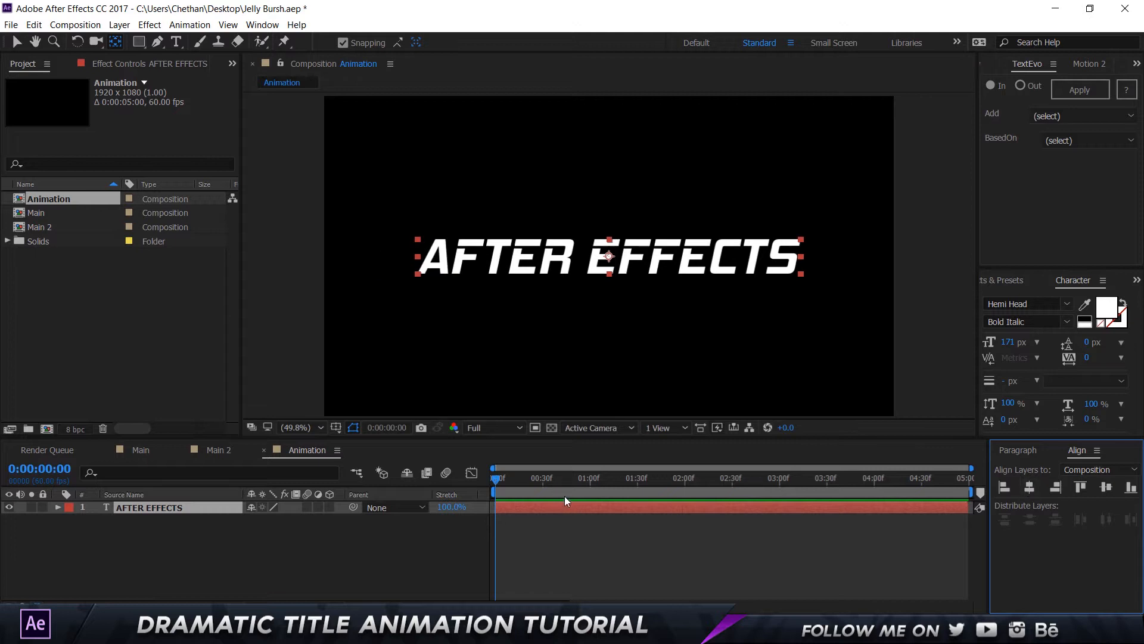
- Set the AFTER EFFECTS font size to 135 px and realign the layer to the composition's centre
click(1007, 341)
text(135)
key(Return)
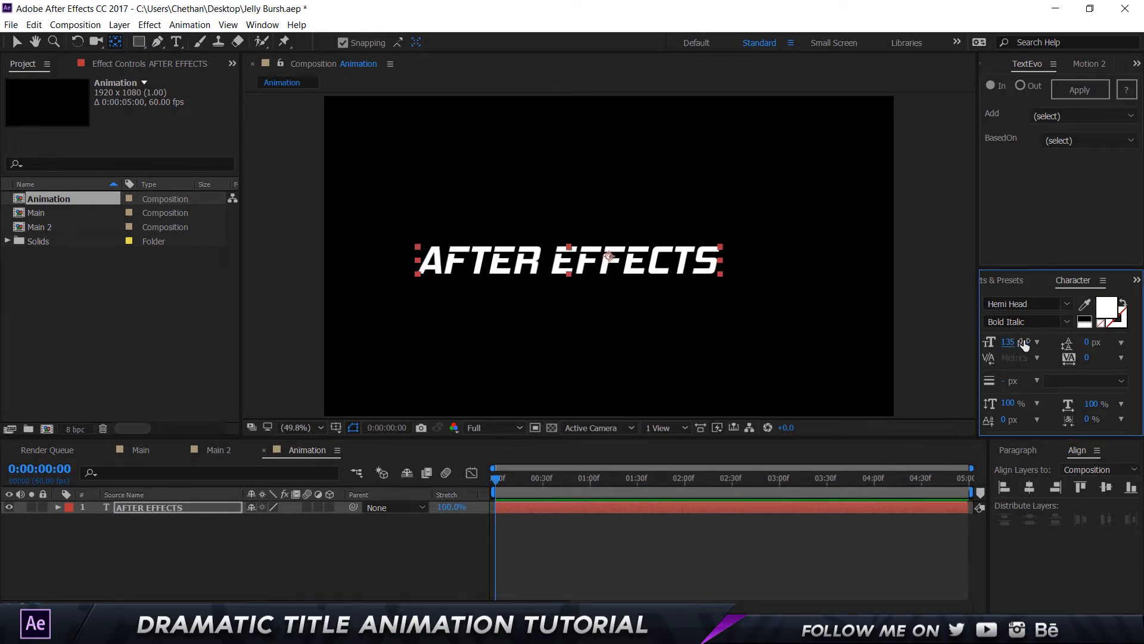
click(1106, 487)
click(1029, 486)
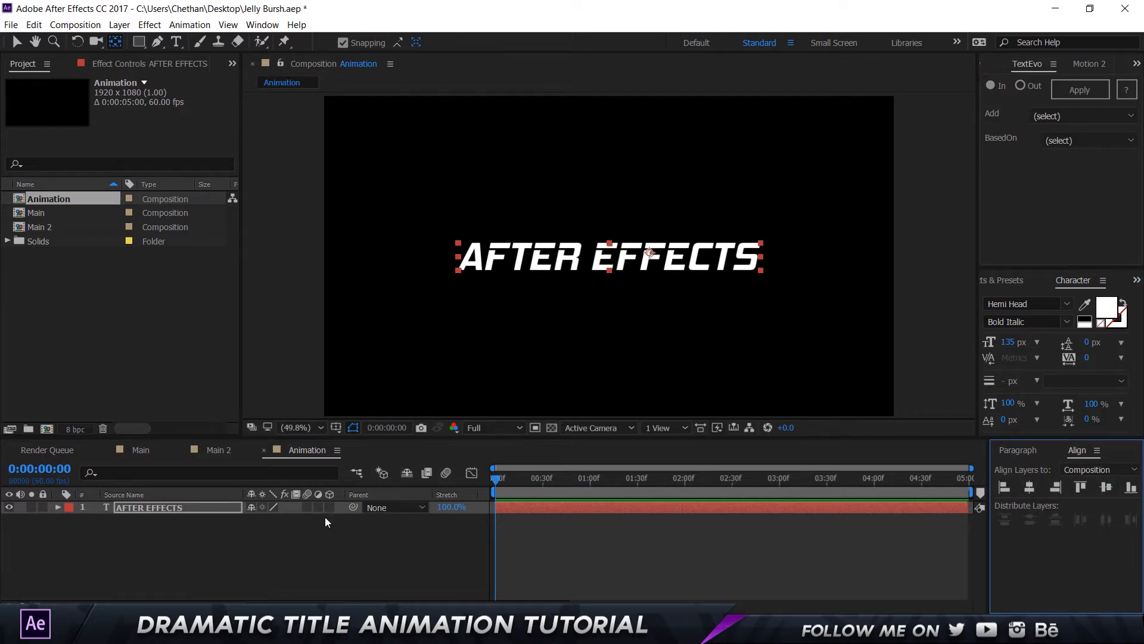
- Duplicate the AFTER EFFECTS text layer and rename the copy TUTORIAL
click(292, 537)
click(174, 511)
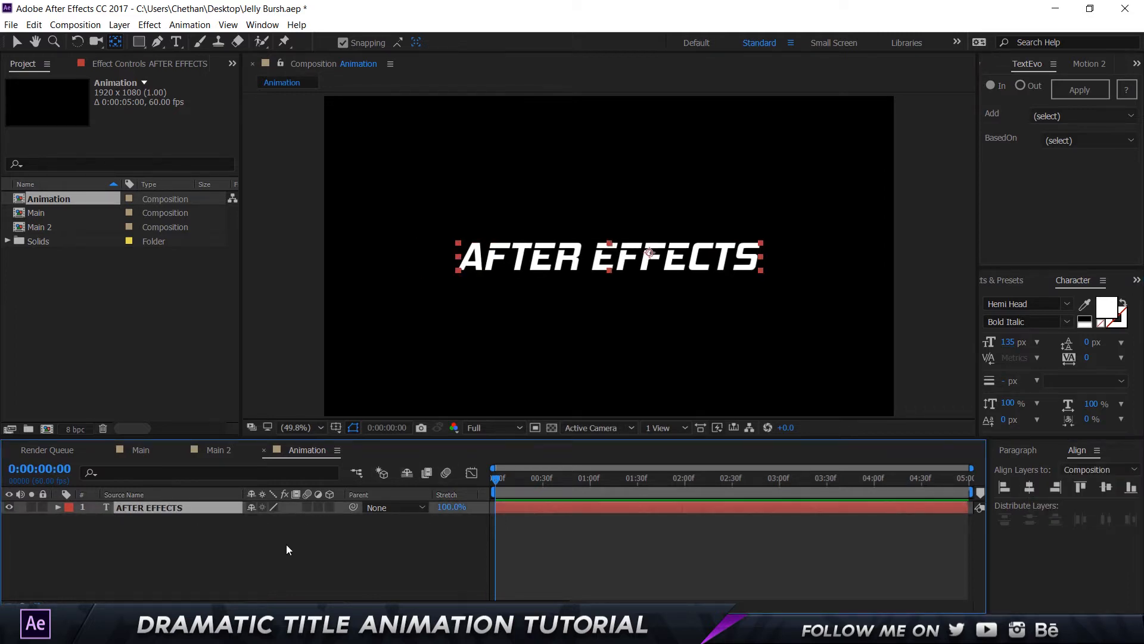
key(ctrl+d)
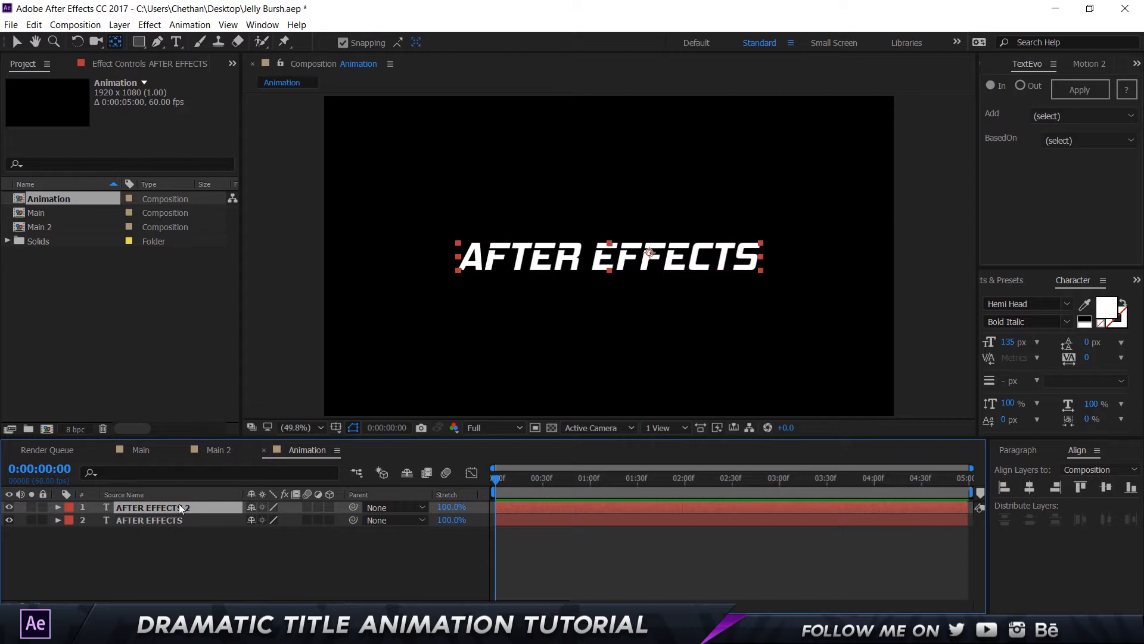
key(Return)
text(TUTO)
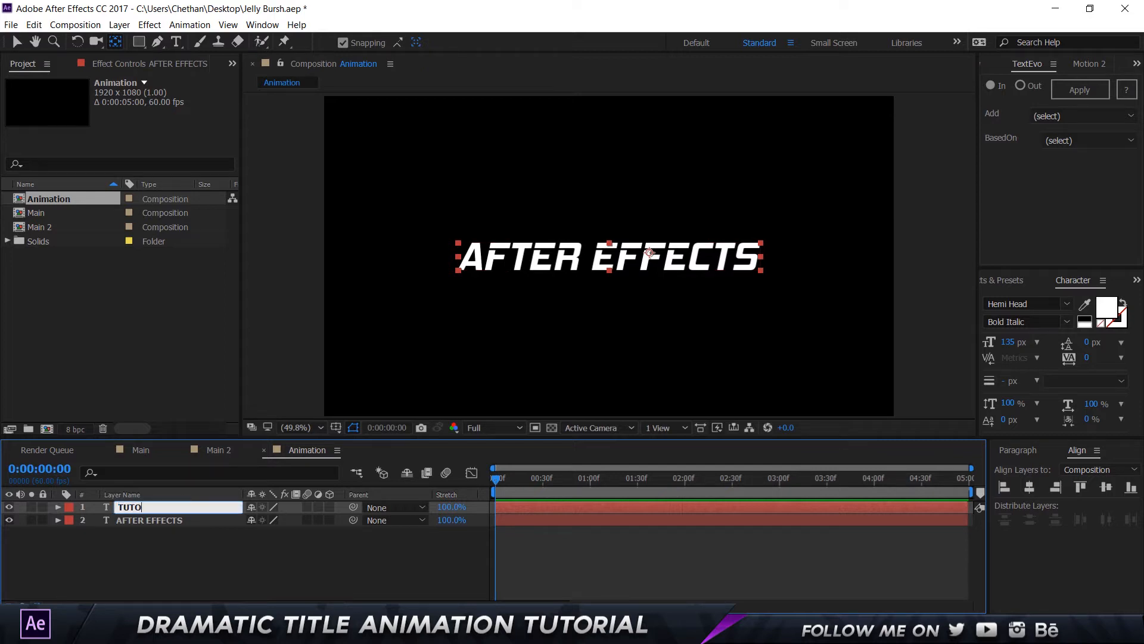
text(=RIAL)
key(Return)
- Replace the wording of the duplicated text layer with "TUTORIAL"
double_click(146, 507)
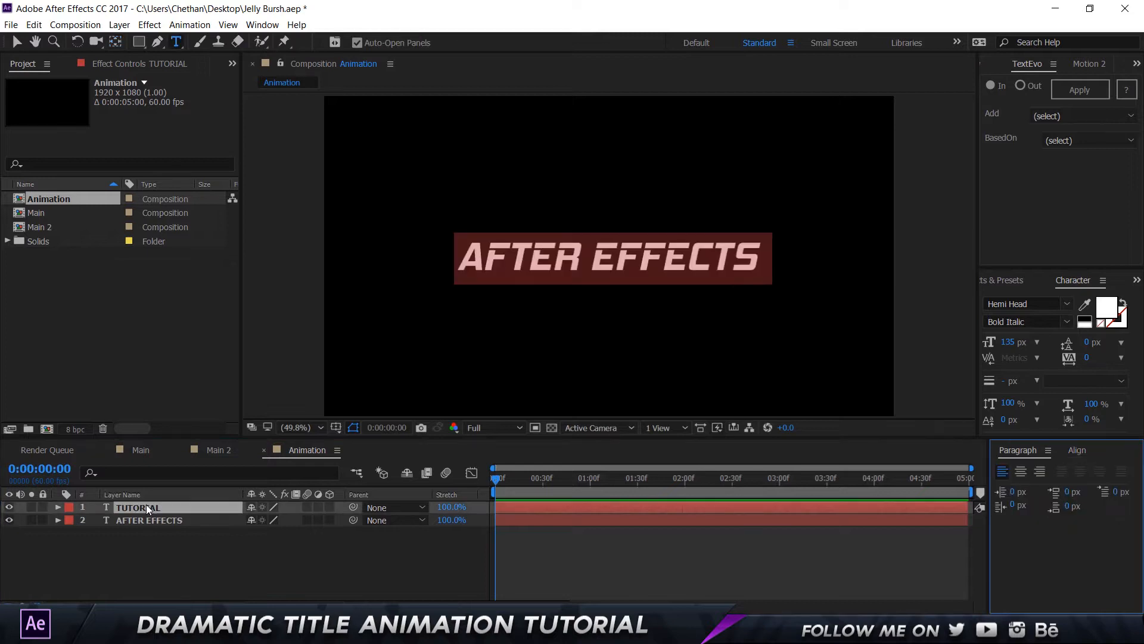
text(TUTORI)
key(ctrl+a)
key(BackSpace)
text(TUTOR)
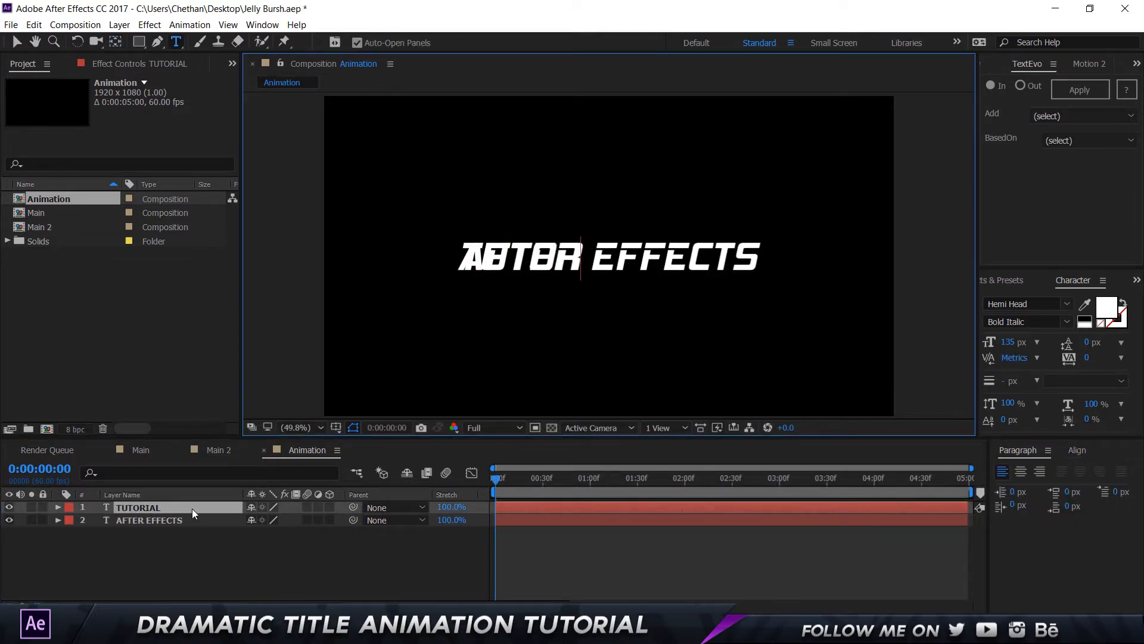
text(IAL)
click(192, 509)
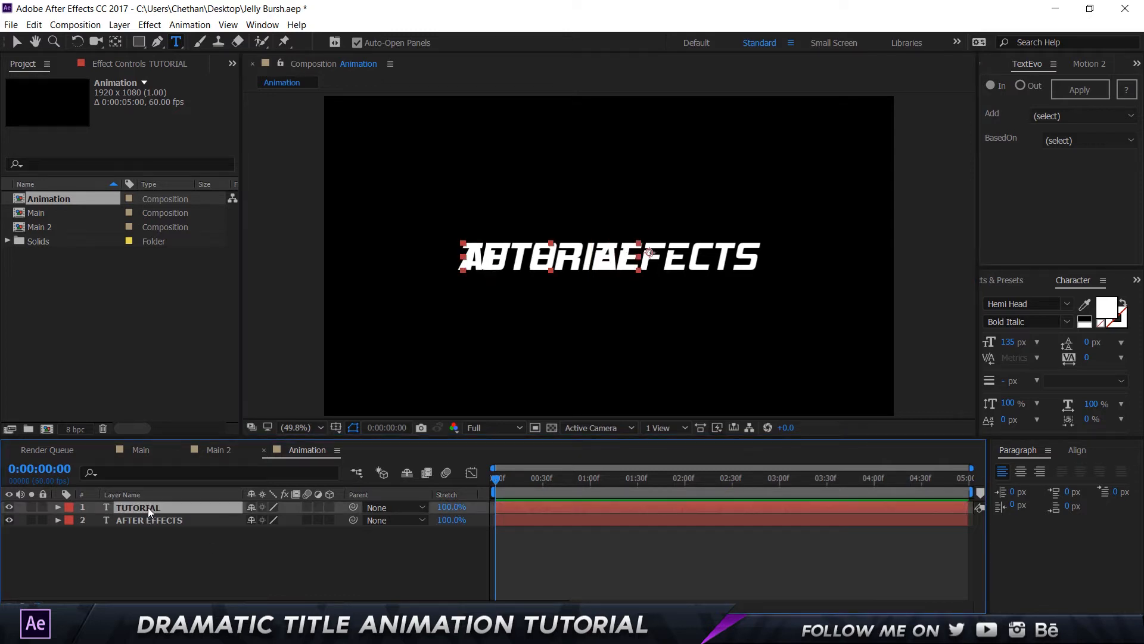
- With the AFTER EFFECTS layer hidden, centre the TUTORIAL text's anchor point and align it horizontally to the composition
click(9, 520)
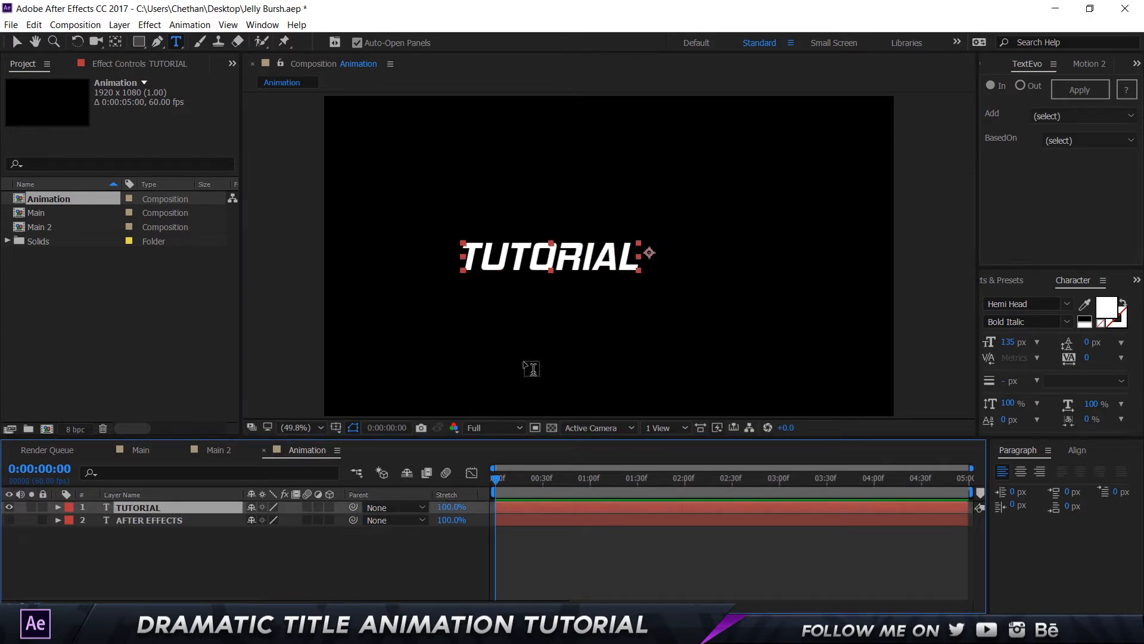
click(116, 42)
key(ctrl+alt+Home)
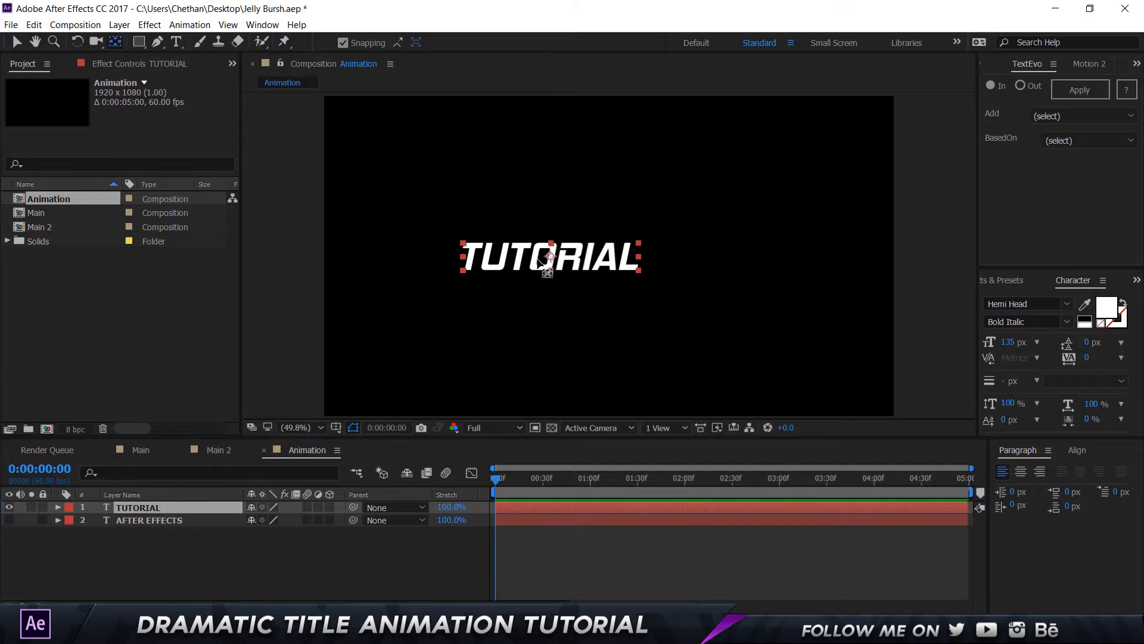
click(1078, 450)
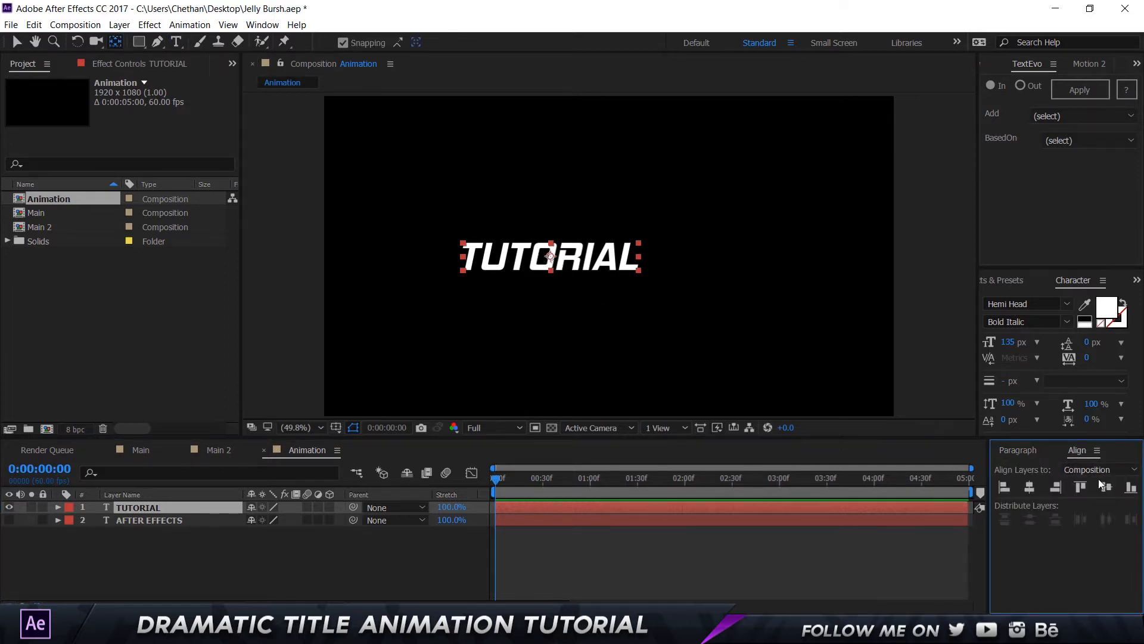
click(1035, 486)
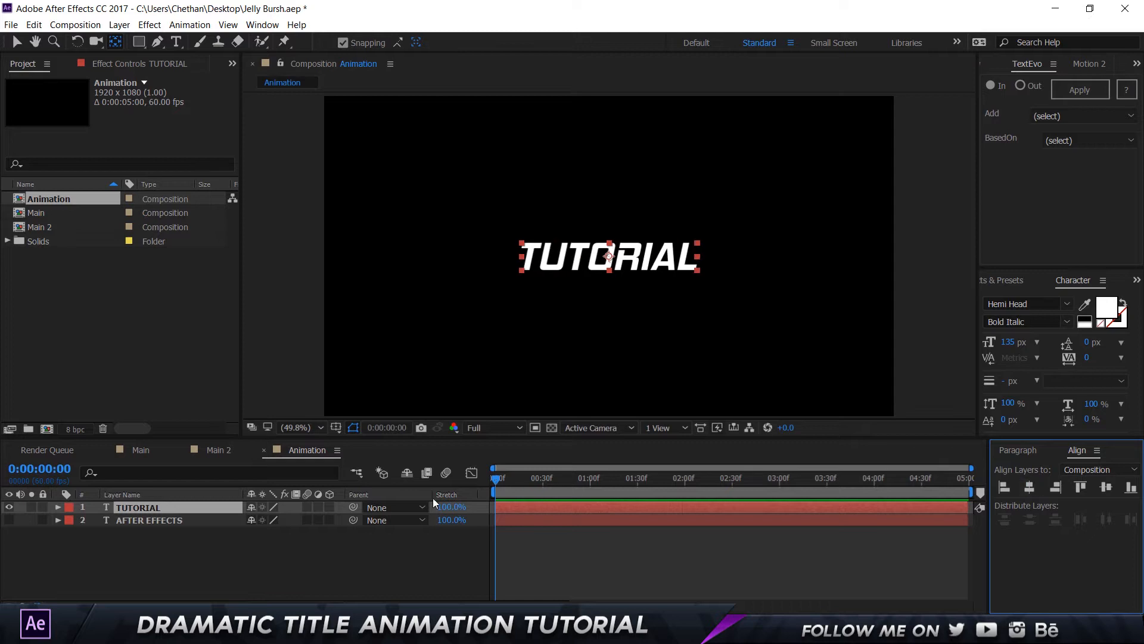
- Select the AFTER EFFECTS layer and make it visible again
click(312, 540)
key(v)
click(136, 521)
click(8, 520)
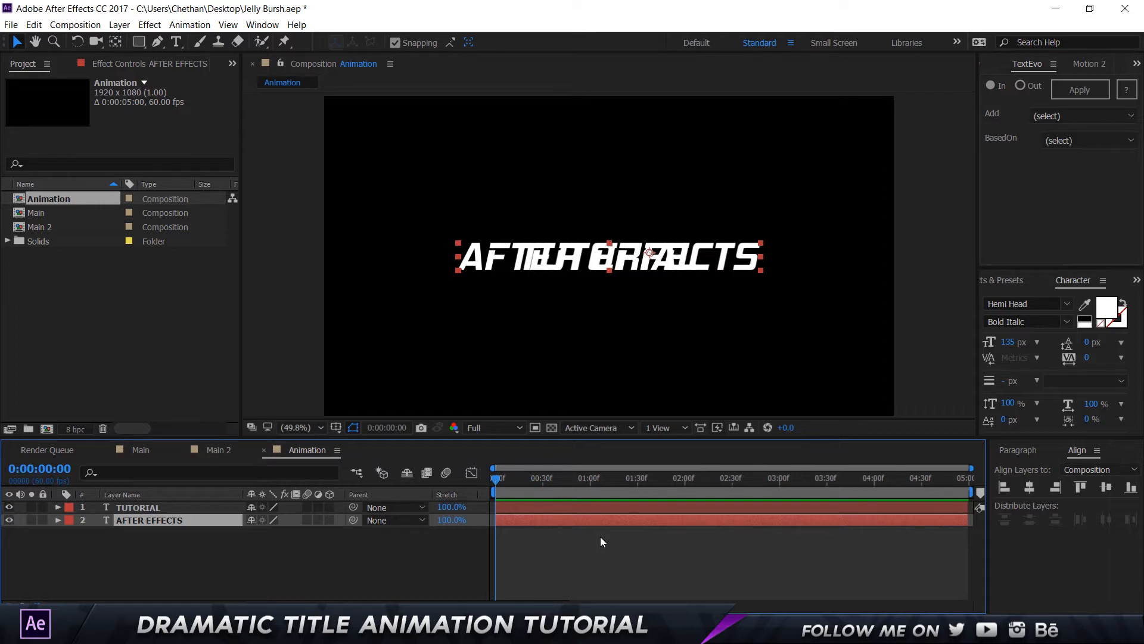
- Nudge the AFTER EFFECTS text upward in large steps until it sits just above the TUTORIAL text
key(shift+Up)
key(shift+Up)
key(shift+Up)
key(shift+Up)
key(shift+Up)
key(shift+Up)
key(shift+Up)
key(shift+Up)
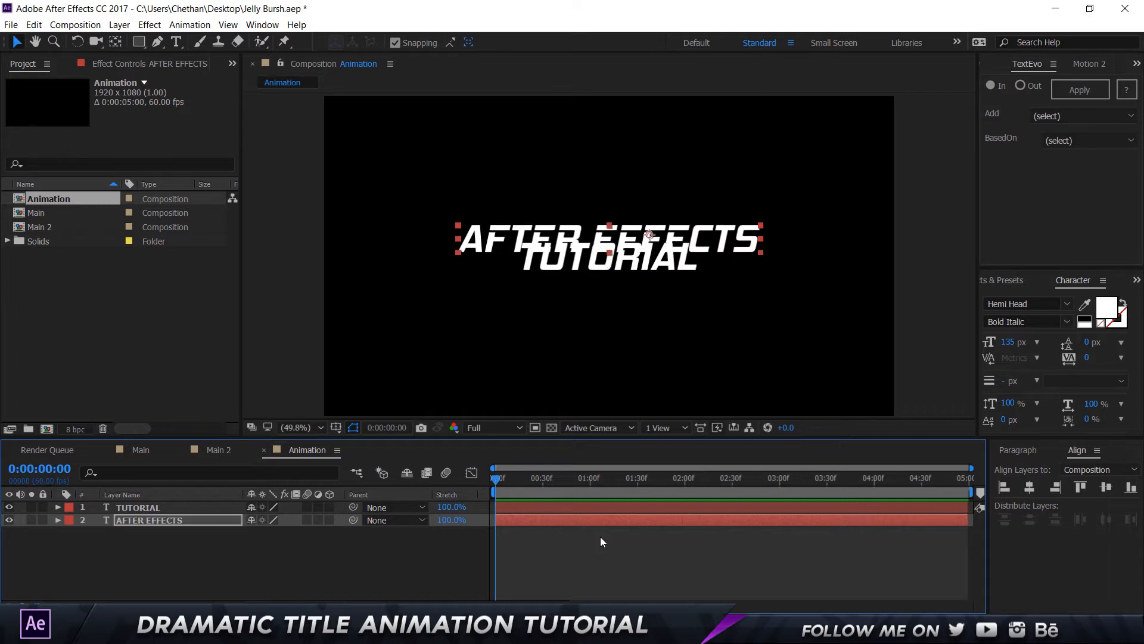
- Nudge the TUTORIAL text layer downward in large steps so it sits as a separate line below AFTER EFFECTS
click(127, 506)
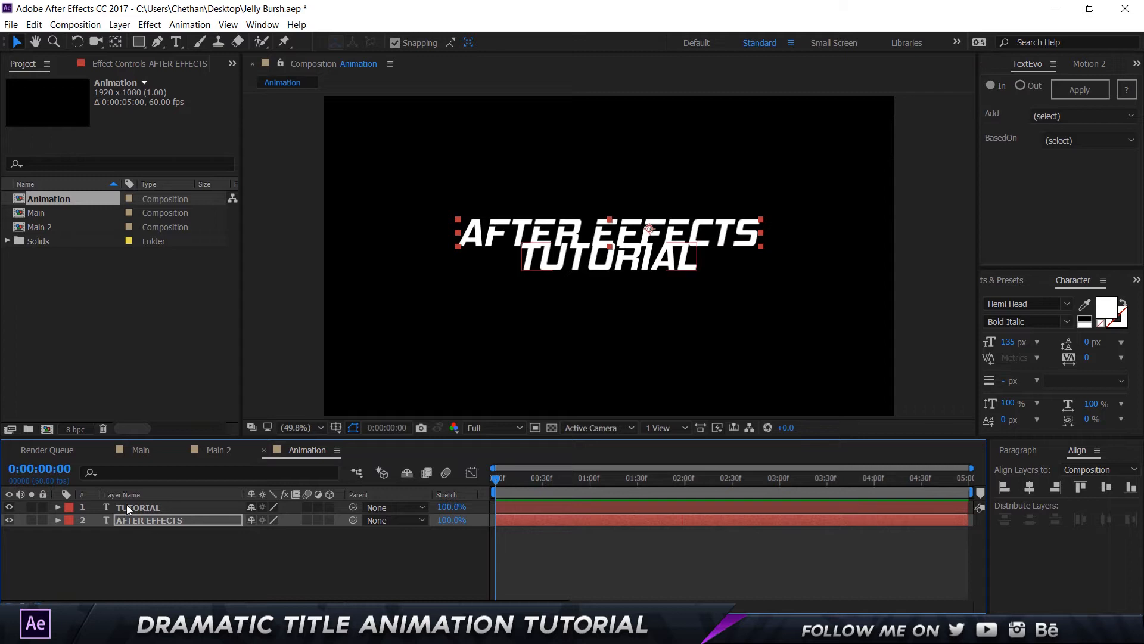
key(shift+Down)
key(shift+Down)
key(shift+Down)
key(shift+Down)
key(shift+Down)
key(shift+Down)
key(shift+Down)
key(shift+Down)
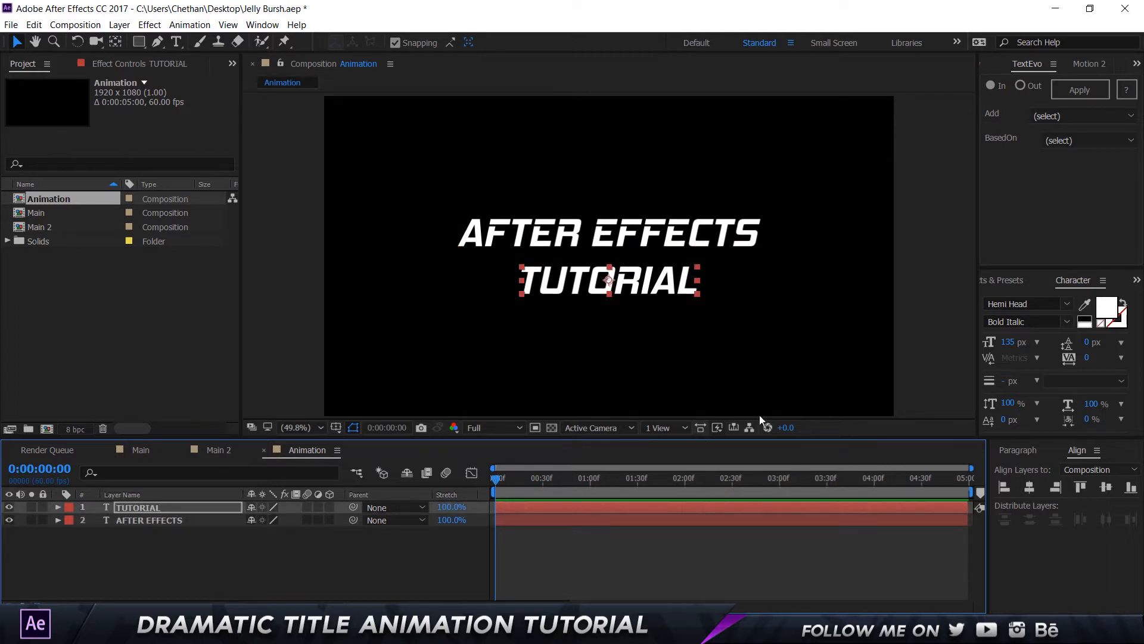
- Enlarge the TUTORIAL text to 213 px and realign it horizontally to the composition from a centred anchor point
drag(1017, 343, 1072, 343)
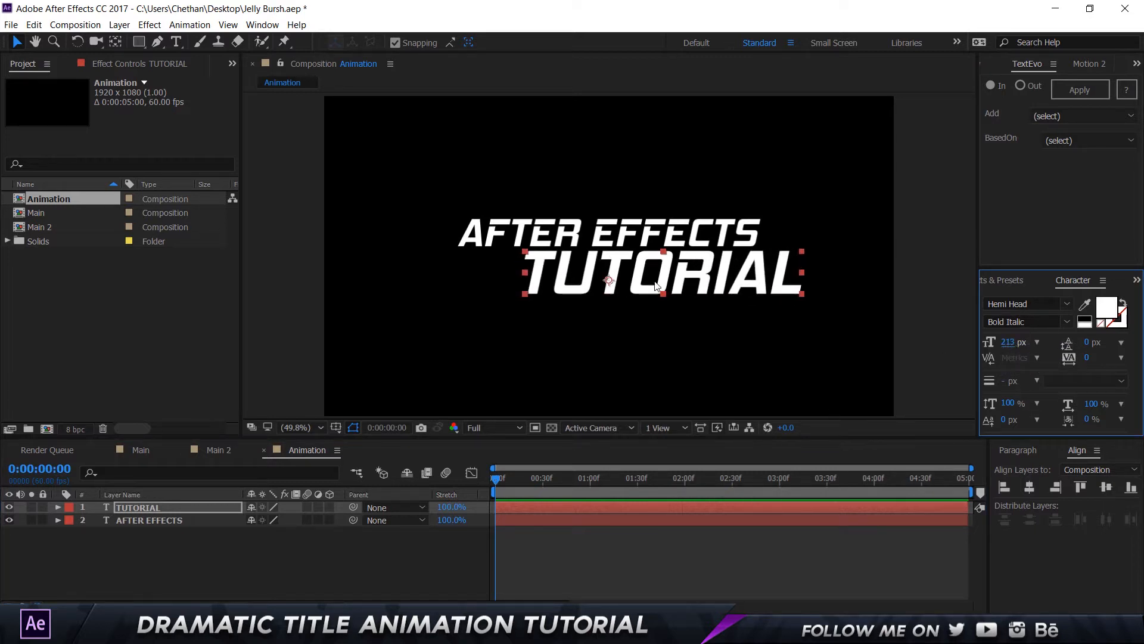
click(115, 41)
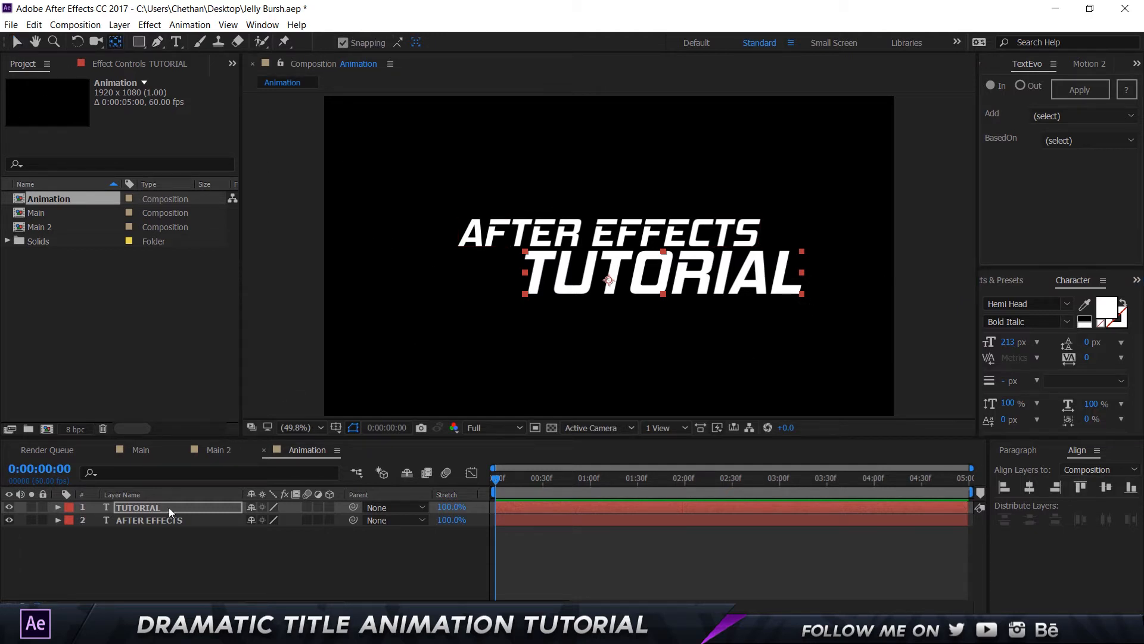
double_click(118, 45)
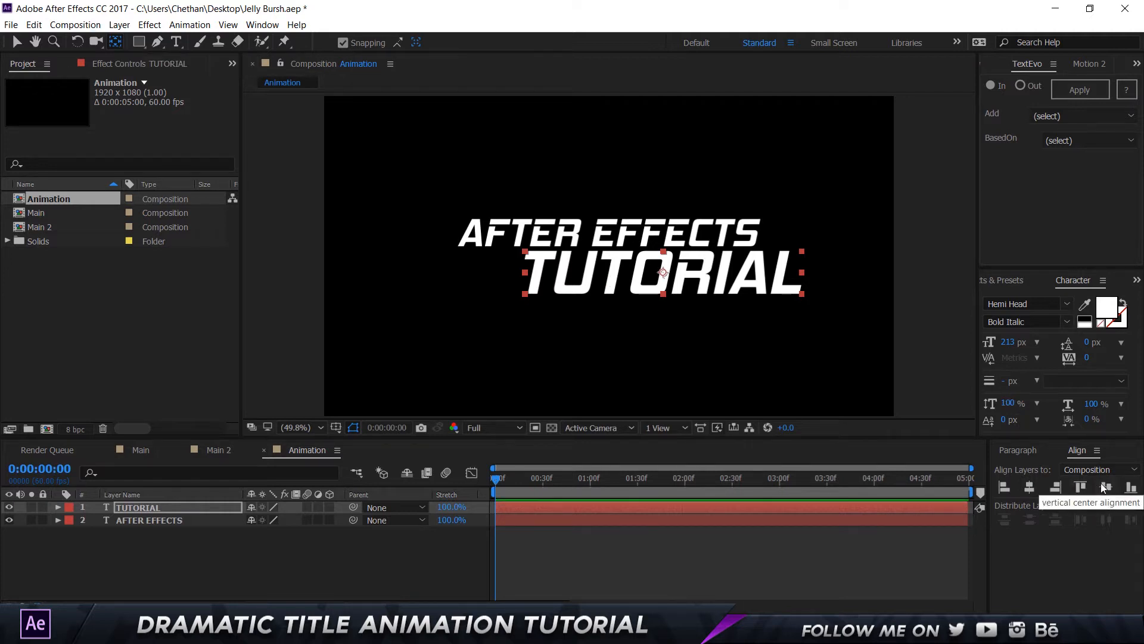
click(1030, 488)
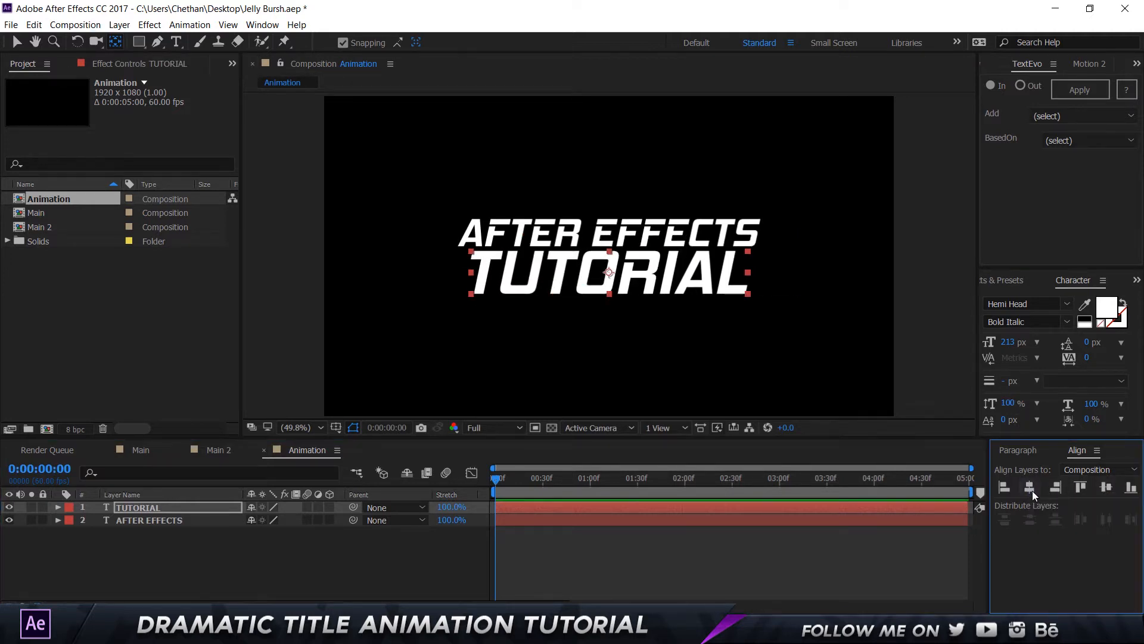
click(350, 539)
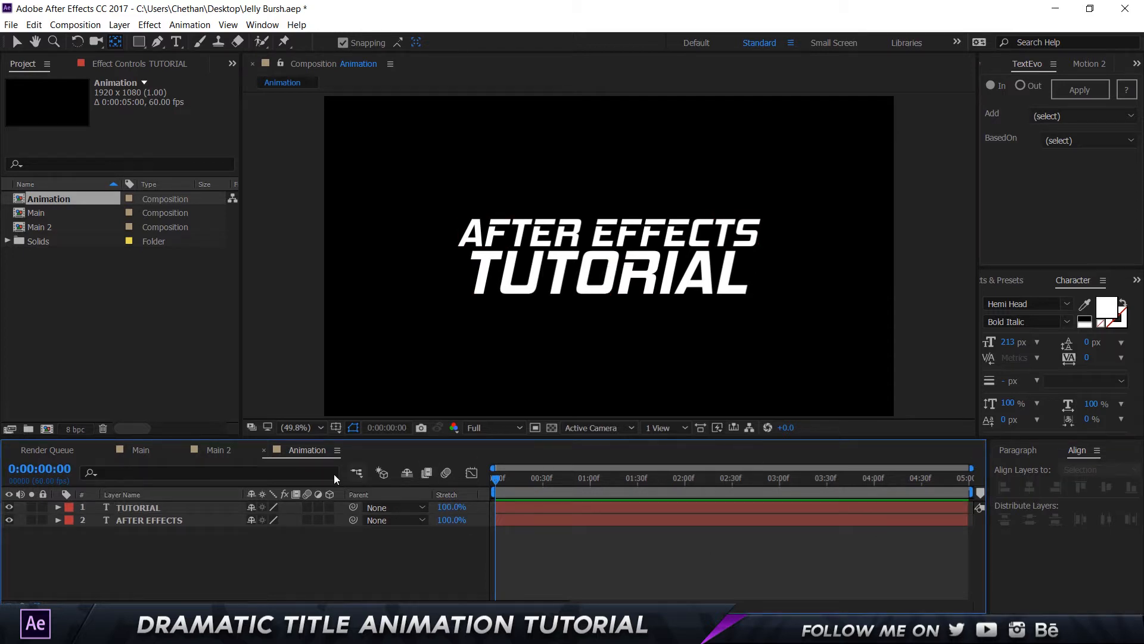
- Set the font size of the TUTORIAL text layer to 240 px
click(142, 508)
click(1009, 343)
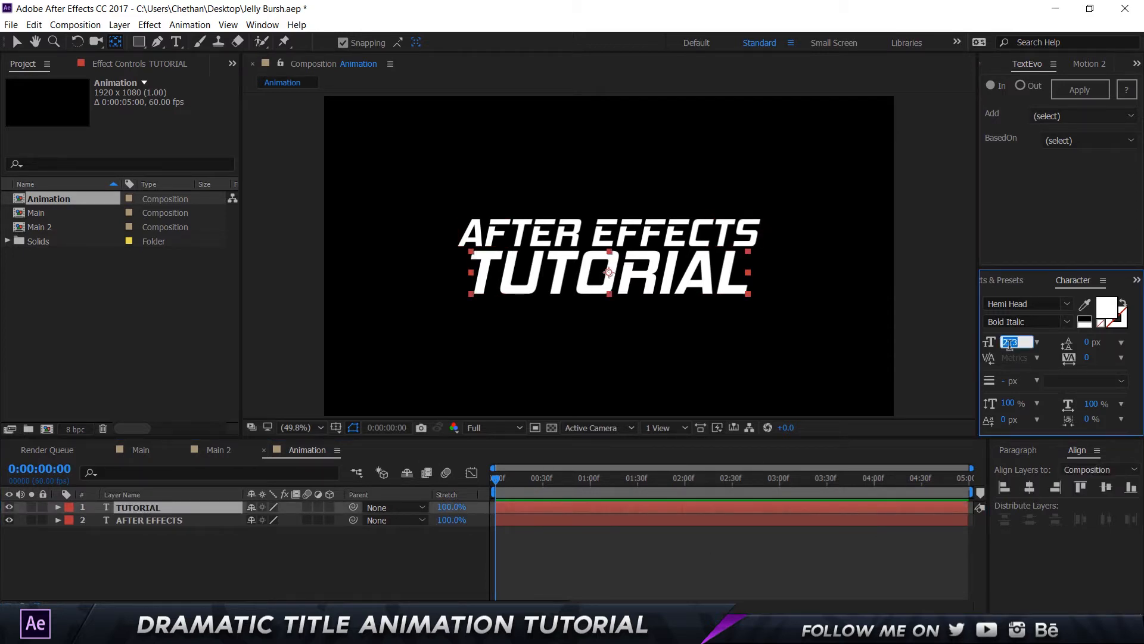
text(240)
key(Return)
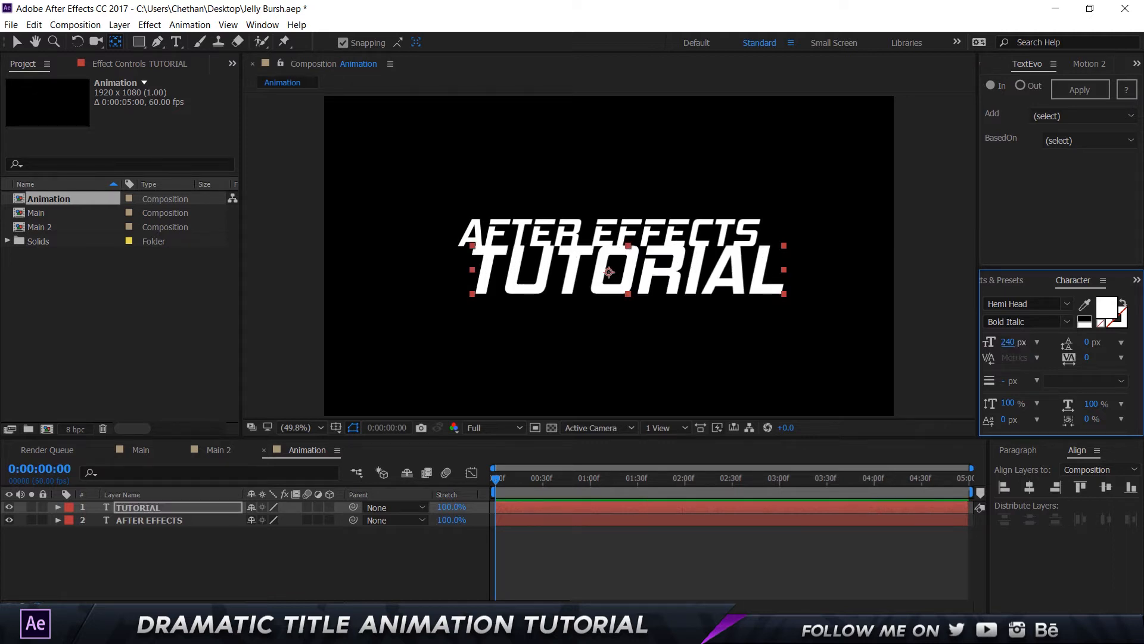
- Centre the anchor point of the enlarged TUTORIAL text and align the layer to the composition's horizontal centre
click(183, 544)
click(181, 508)
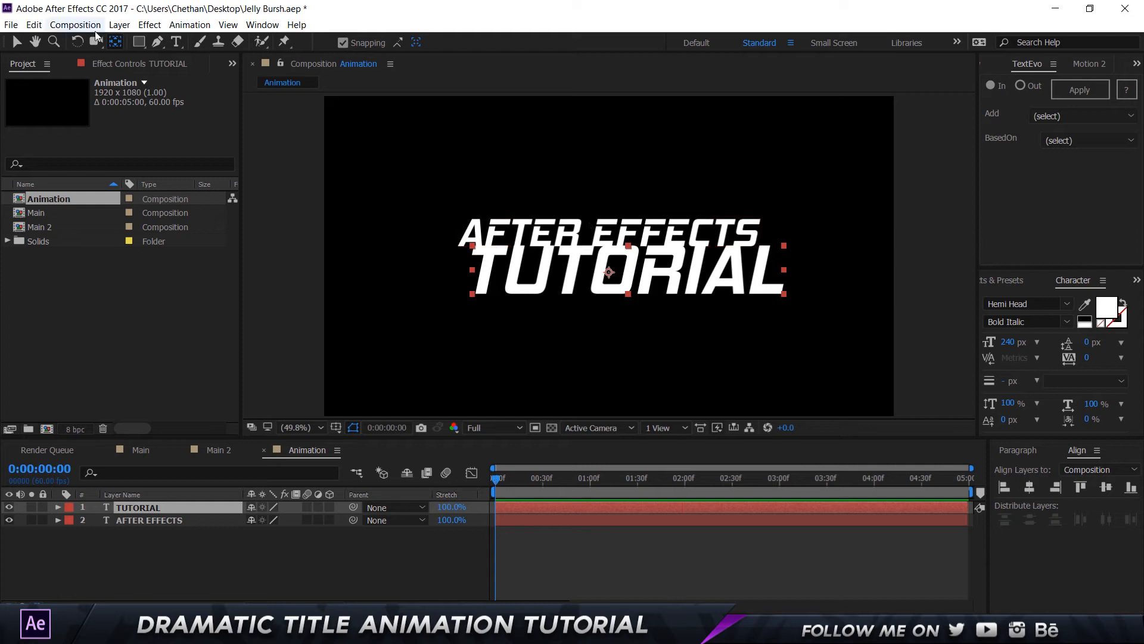
key(ctrl+alt+Home)
click(1029, 486)
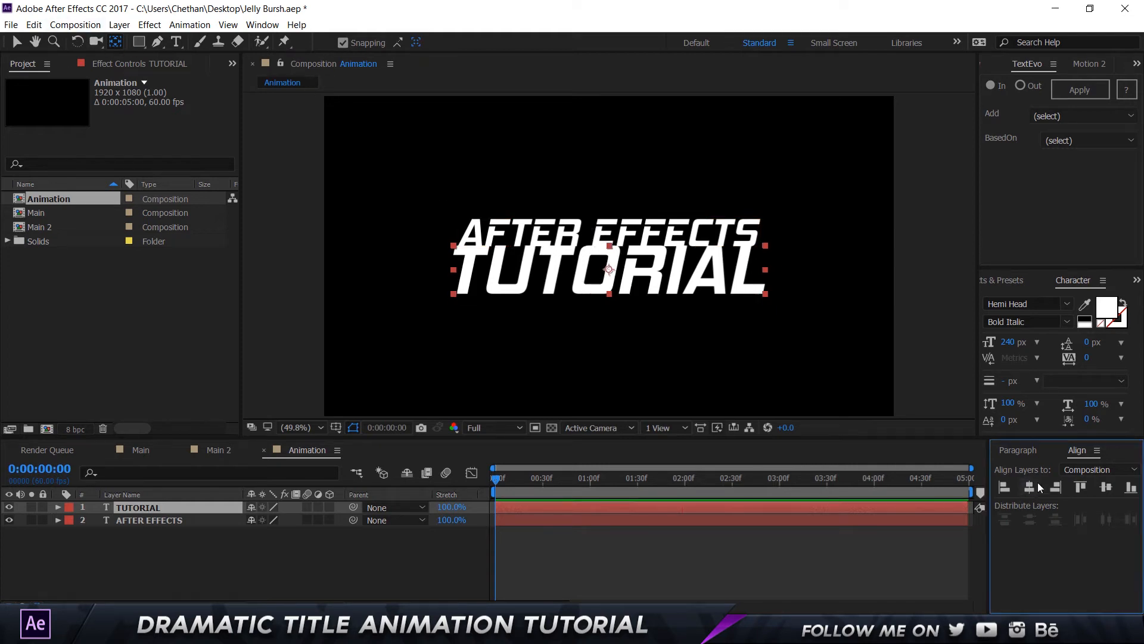
click(398, 542)
- Move the TUTORIAL layer below AFTER EFFECTS in the layer stack and hide it
click(173, 511)
click(177, 528)
click(180, 524)
key(Return)
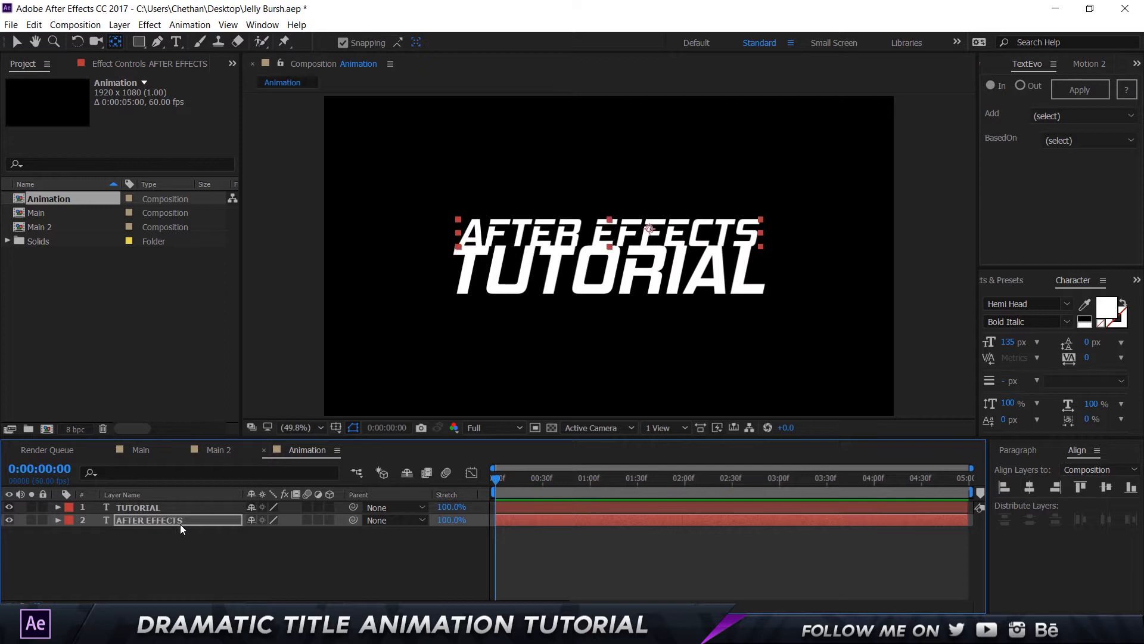
drag(148, 507, 155, 542)
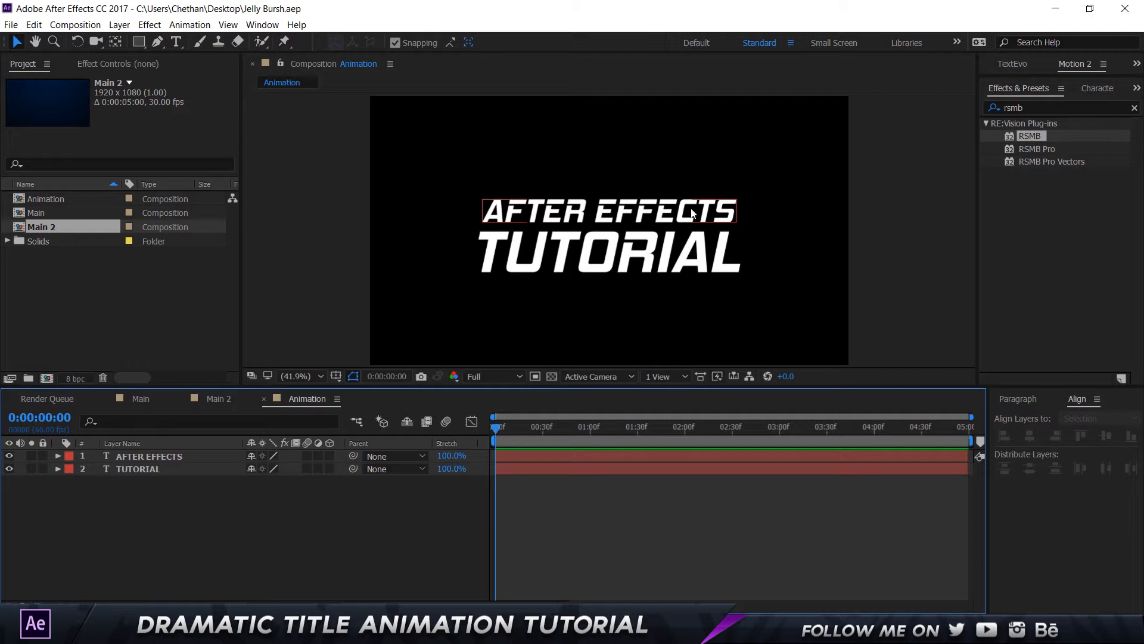
click(9, 469)
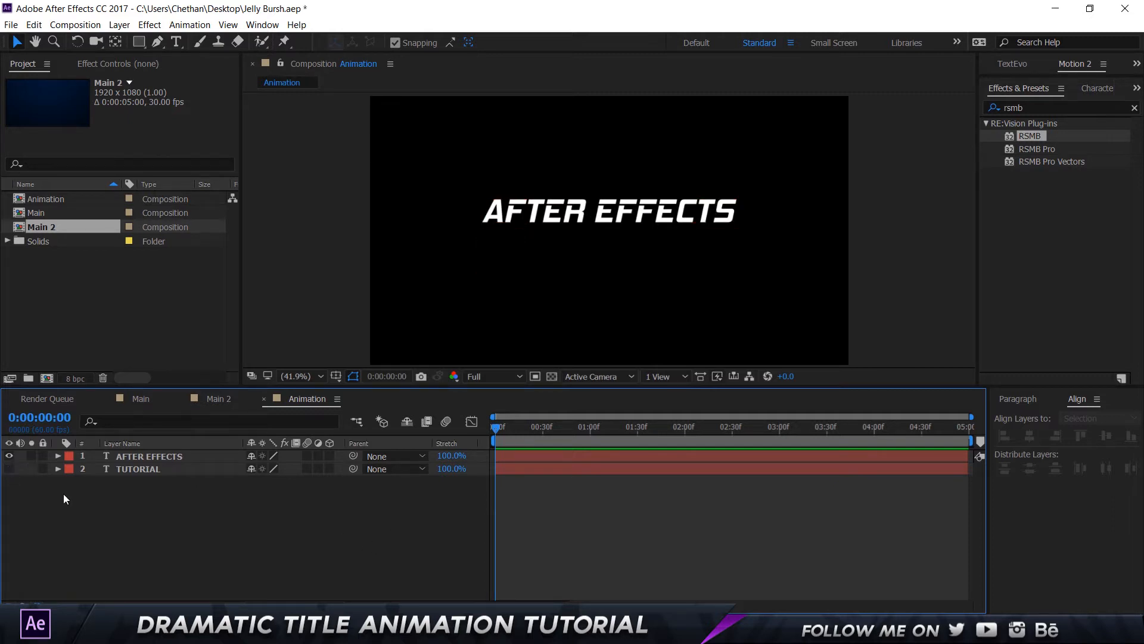
drag(509, 388, 503, 406)
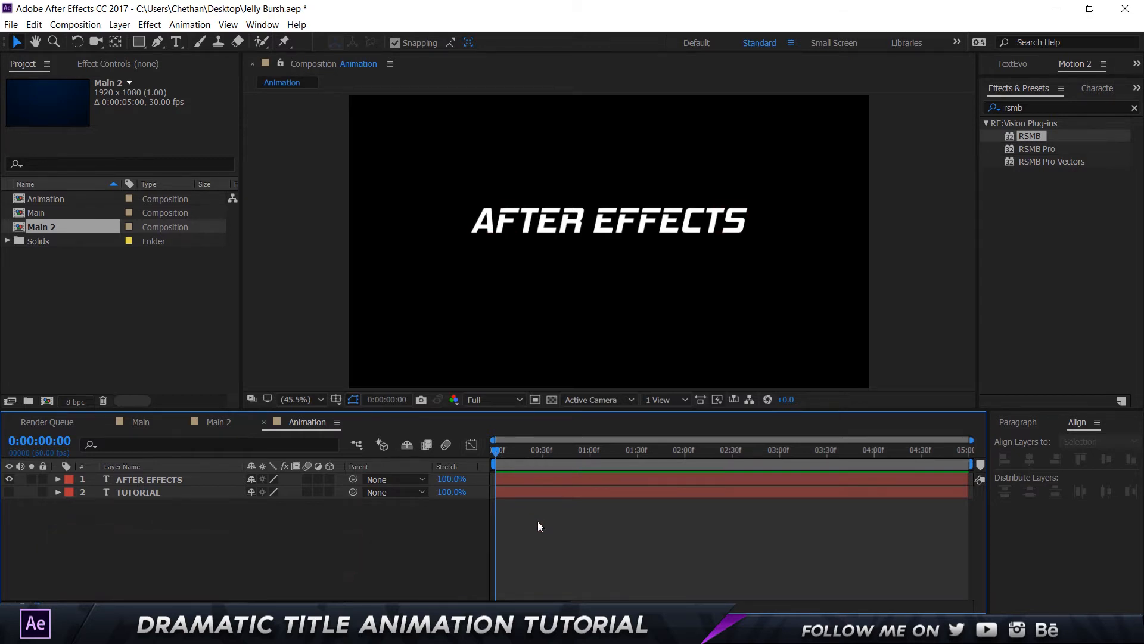
- Add a Position keyframe to the AFTER EFFECTS layer at 0:00:00:15
key(shift+Page_Down)
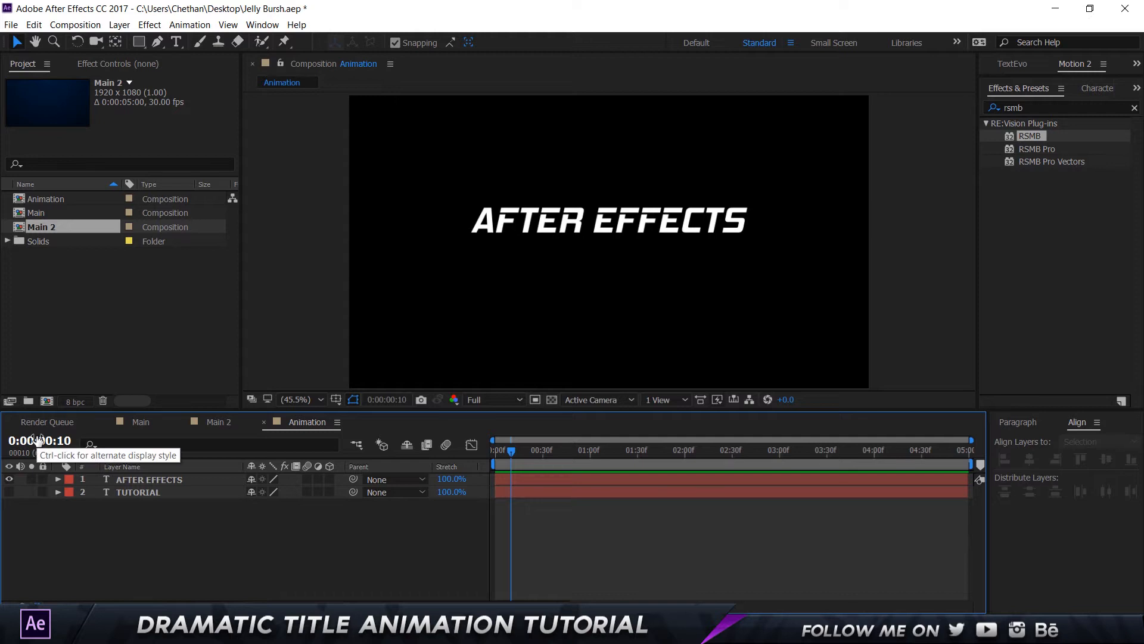
drag(37, 439, 41, 440)
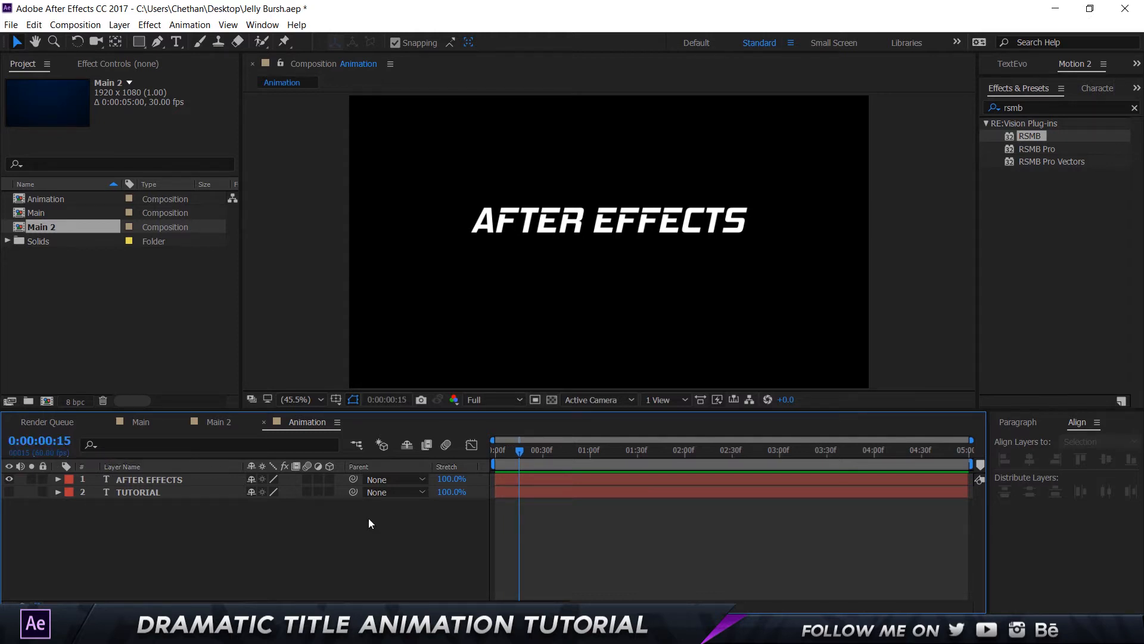
click(152, 478)
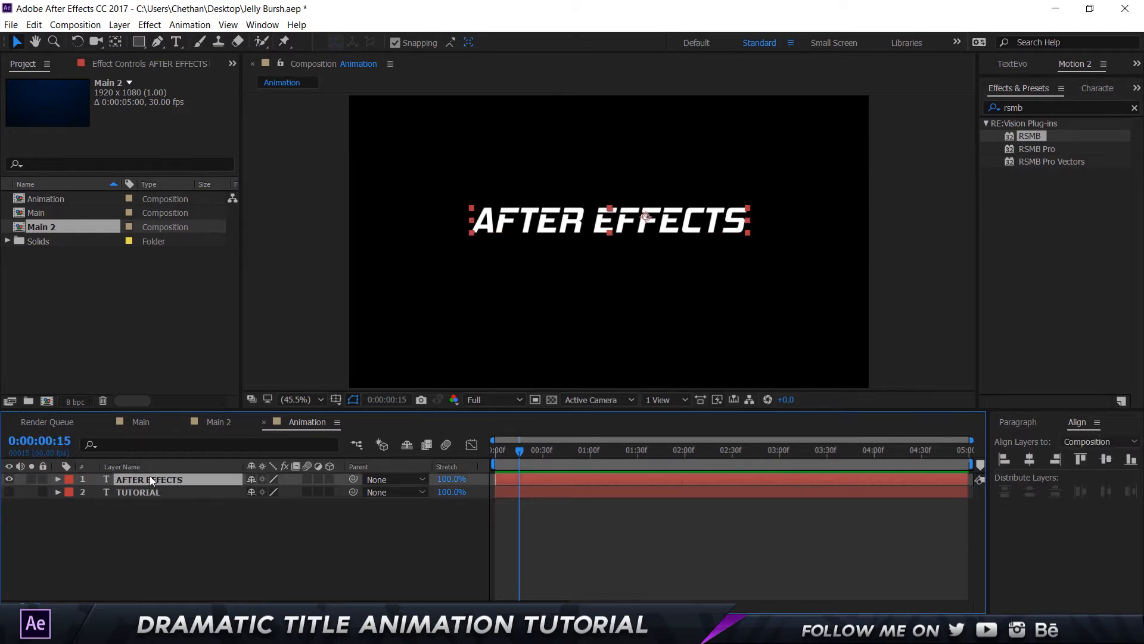
key(p)
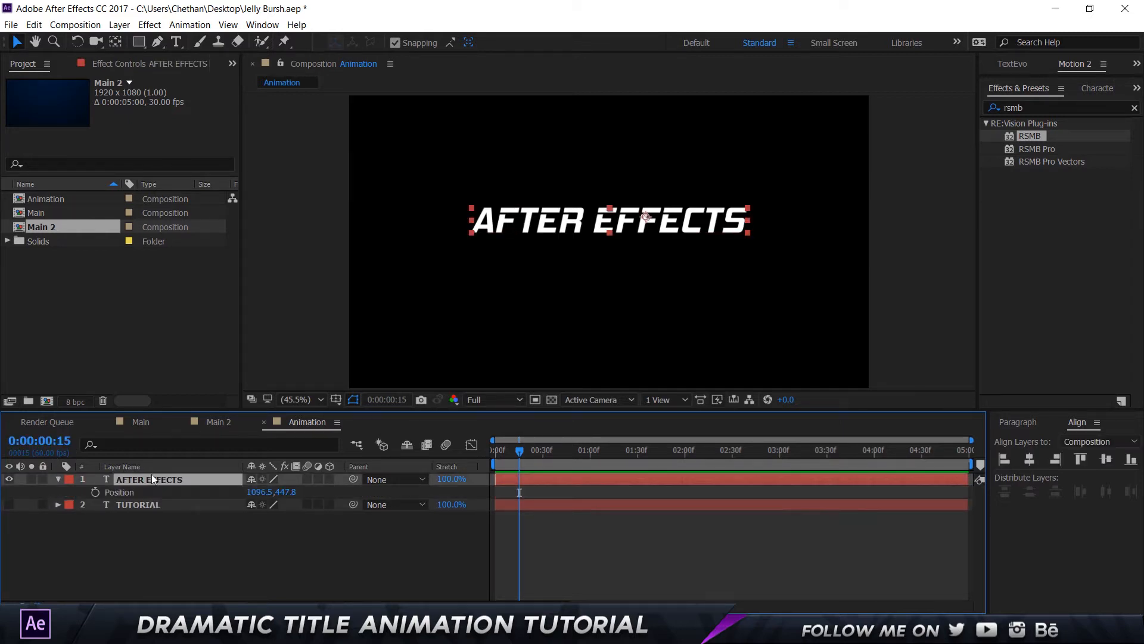
click(95, 491)
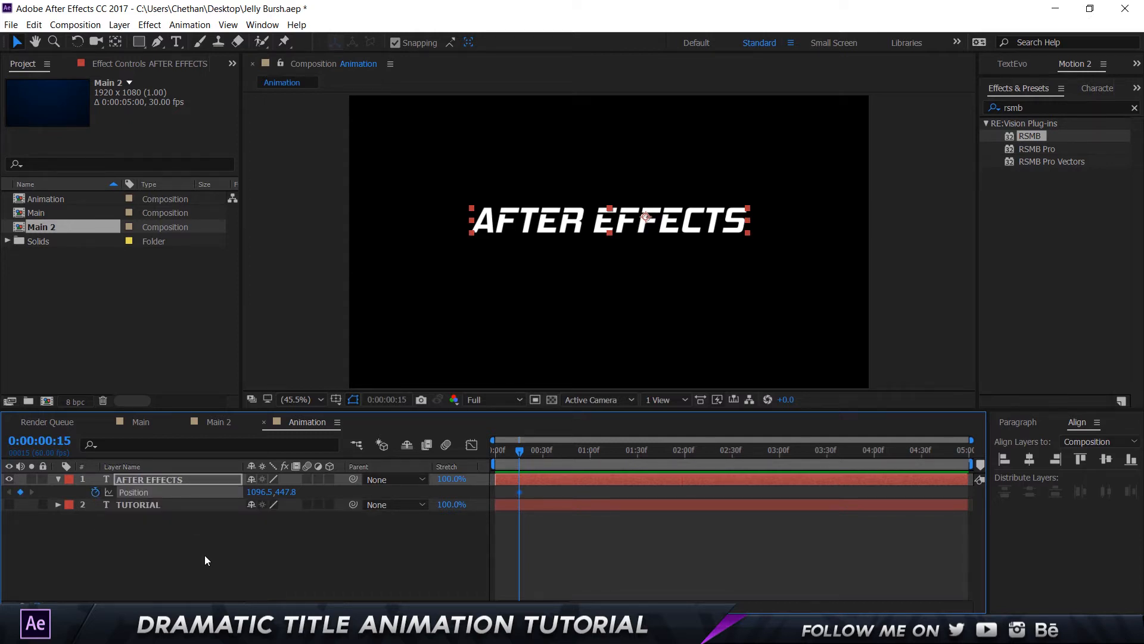
- At 0:00:00:00, lower the AFTER EFFECTS text by setting its Y position to 570.8
drag(519, 456, 468, 451)
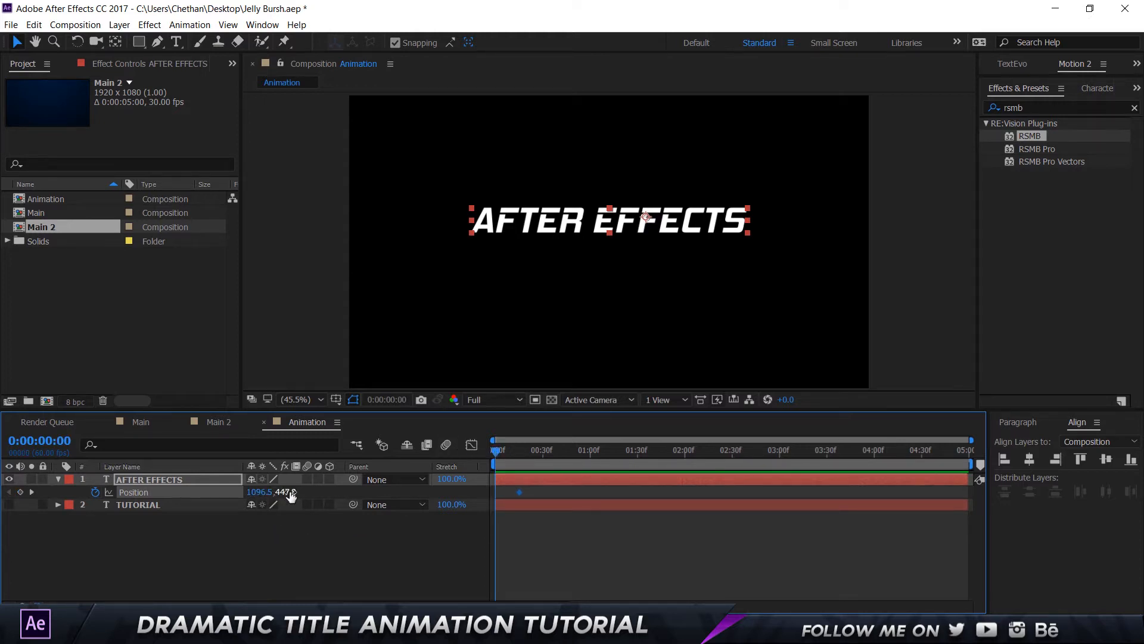
drag(284, 498, 370, 494)
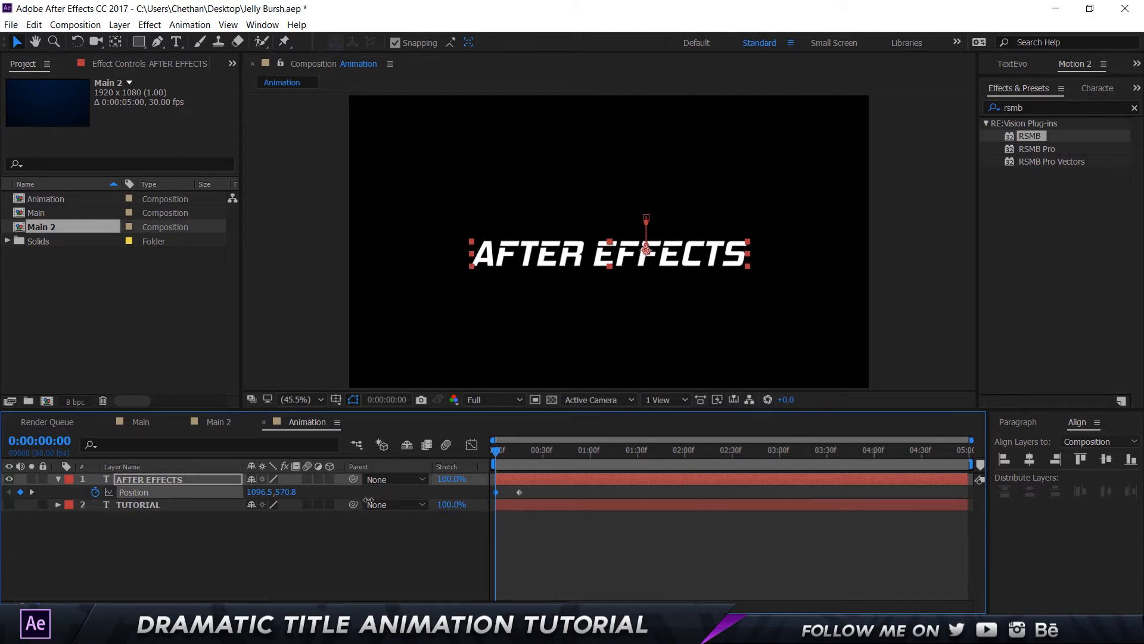
click(382, 539)
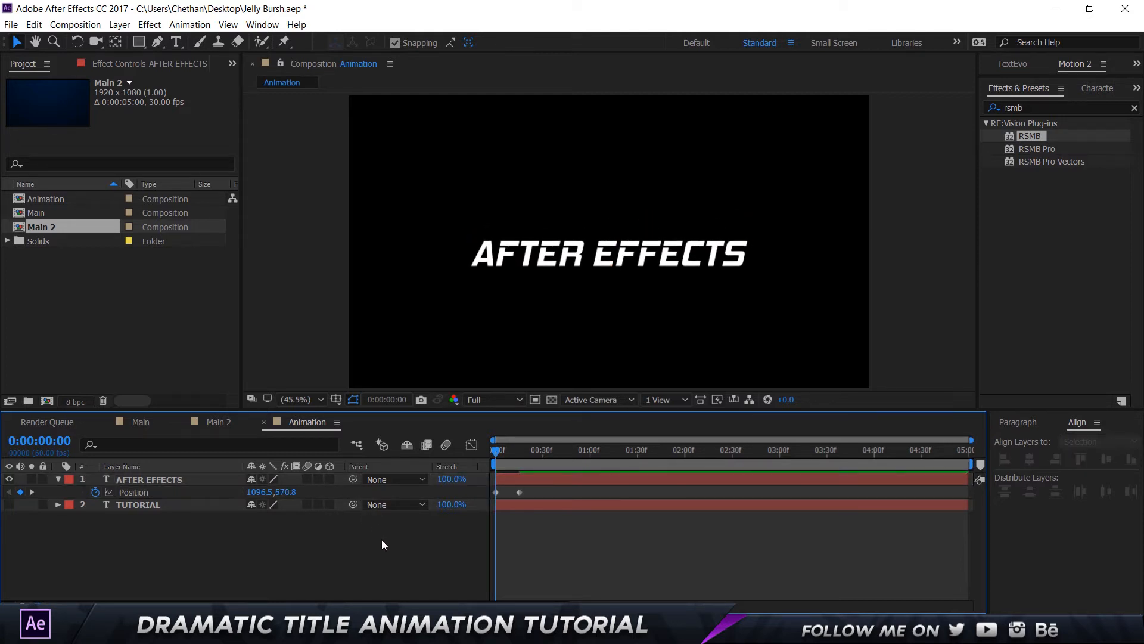
- Preview the AFTER EFFECTS position animation and return the playhead to 0:00:00:00
key(space)
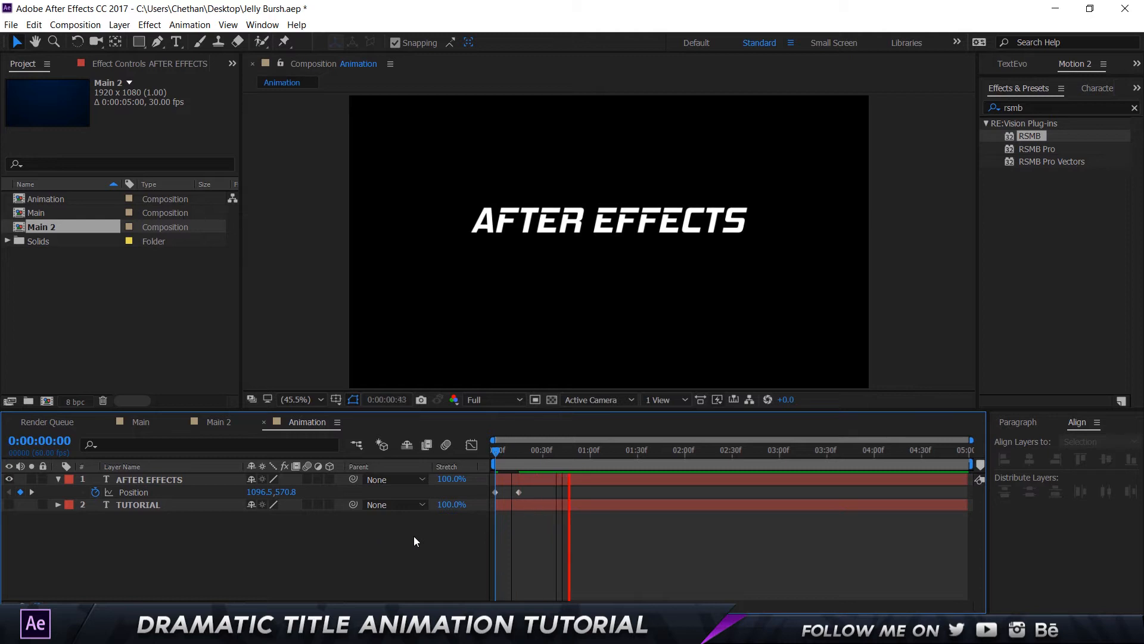
key(space)
key(space)
key(space)
drag(505, 453, 428, 460)
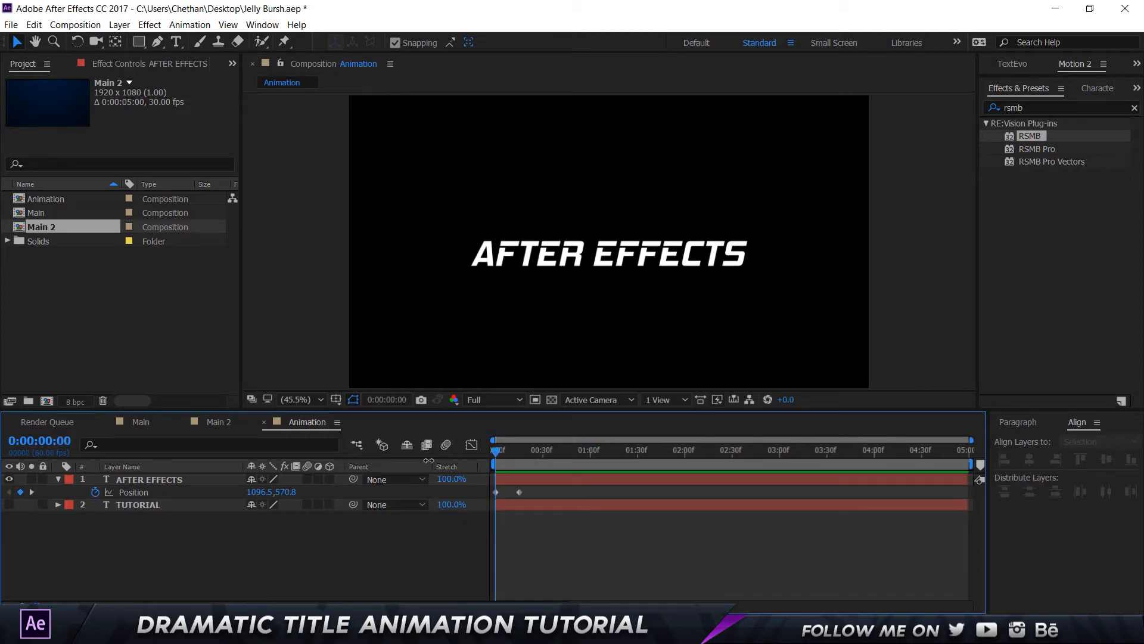
- Draw a filled rectangle shape layer slightly larger than the AFTER EFFECTS text so it covers it, and collapse the layer properties
click(139, 41)
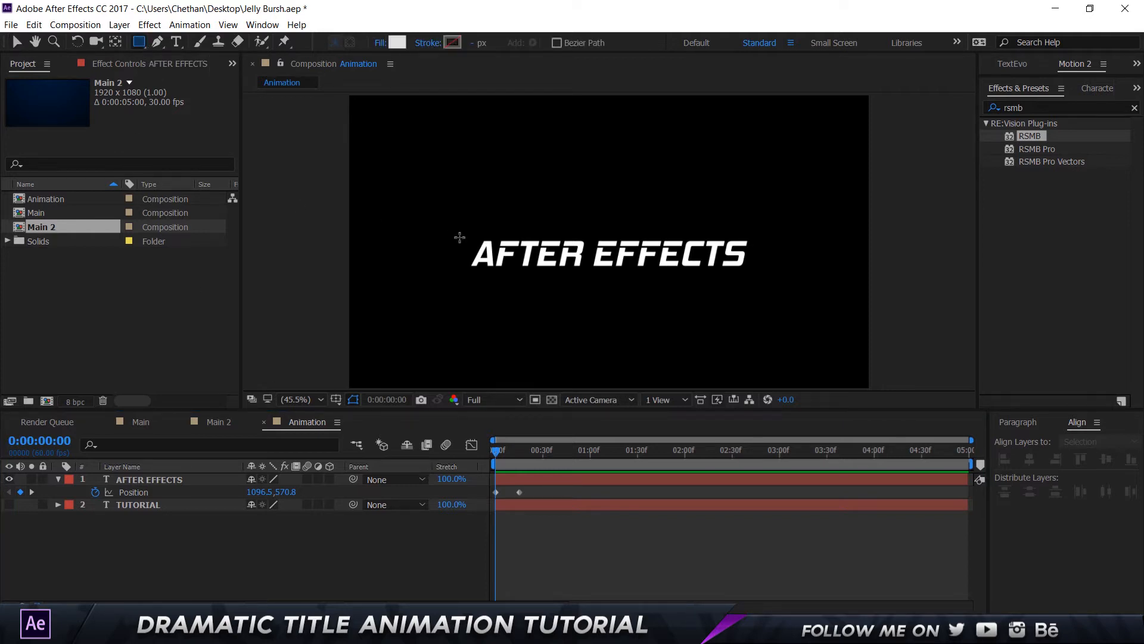
drag(457, 235, 759, 274)
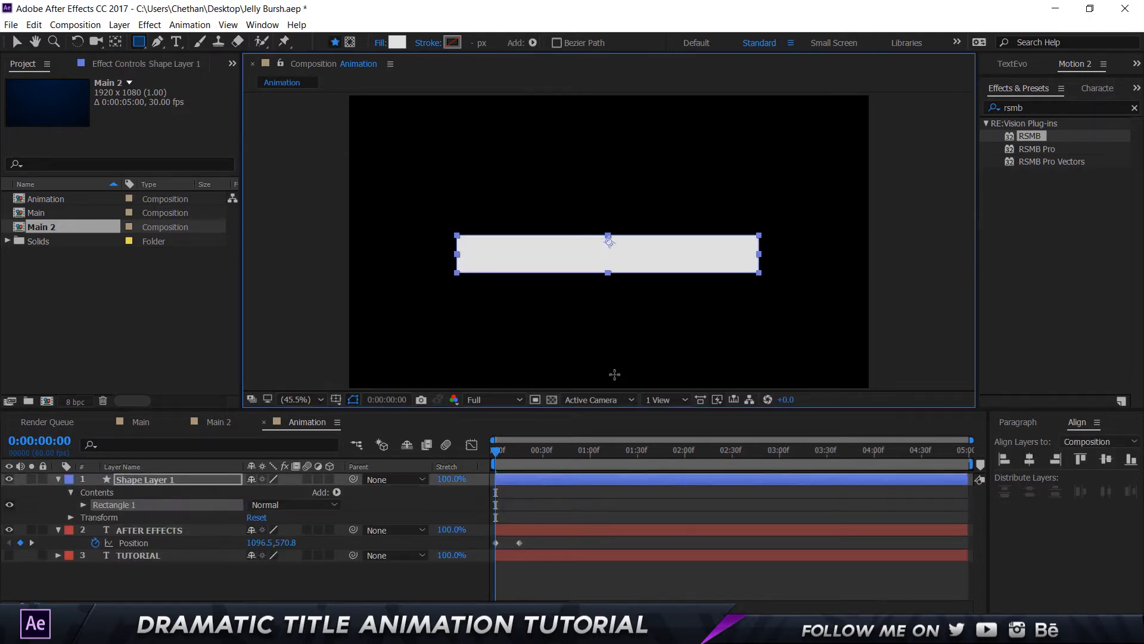
key(v)
click(344, 572)
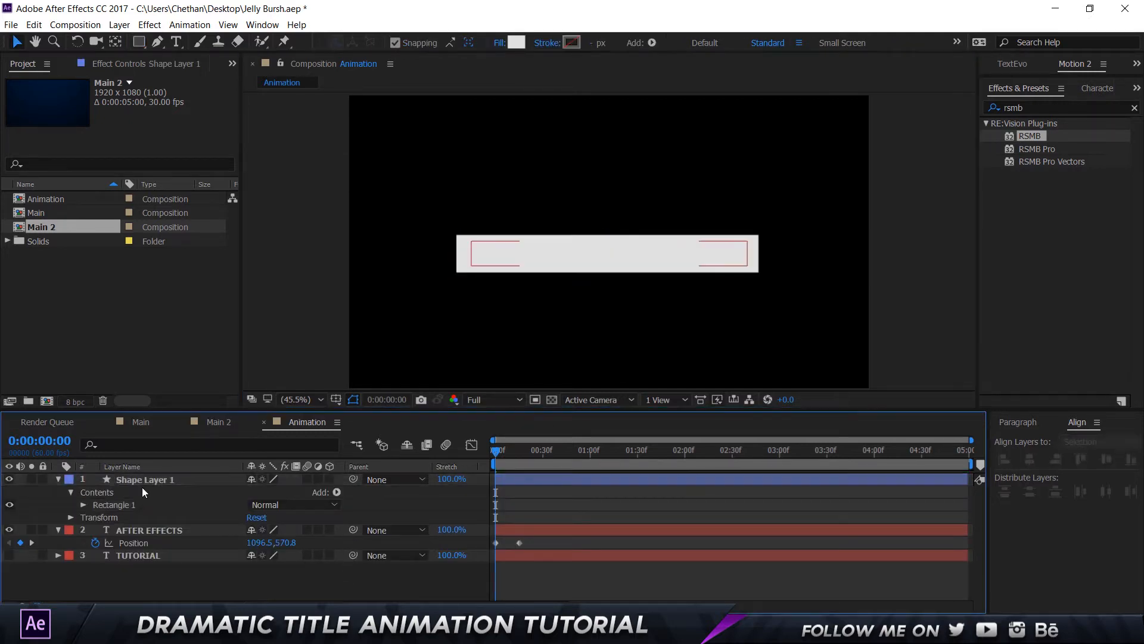
click(58, 479)
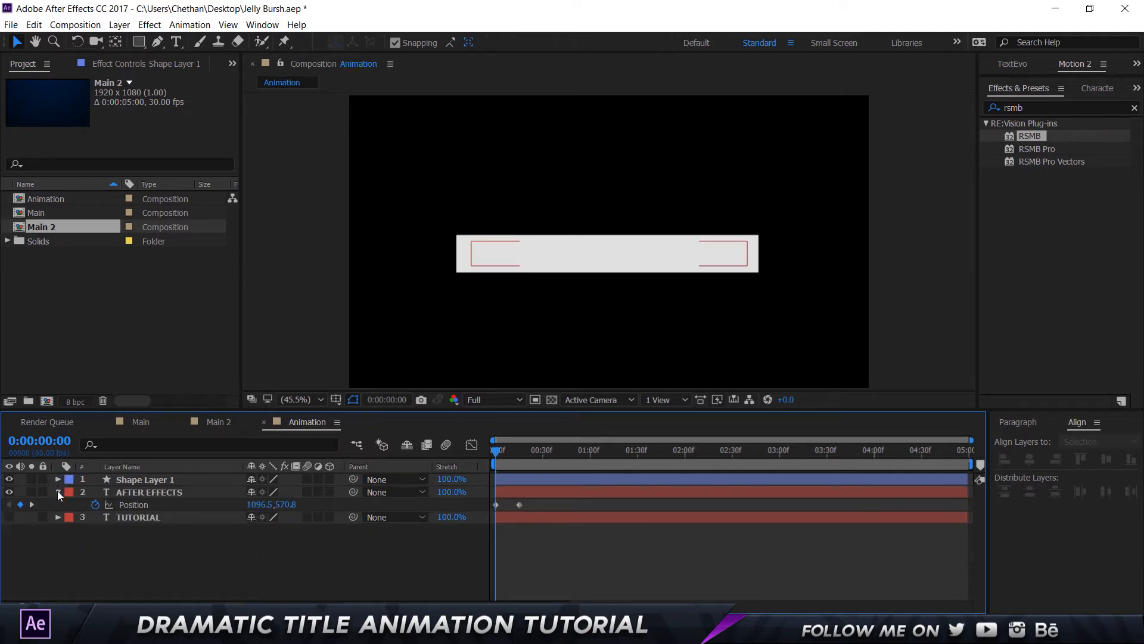
click(57, 491)
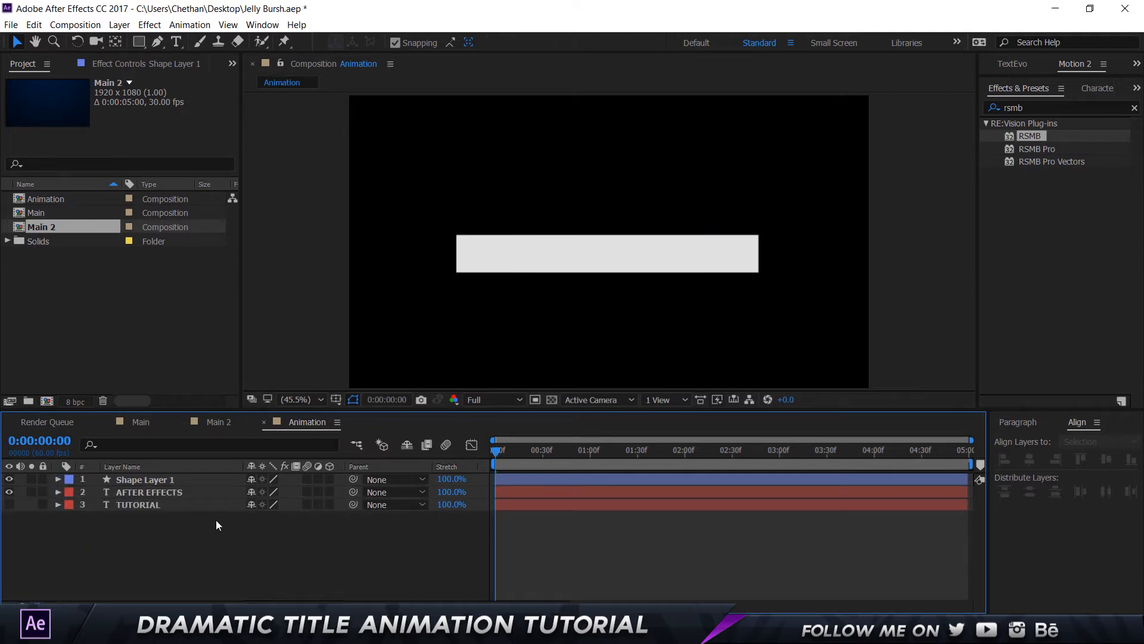
- Set the AFTER EFFECTS layer's track matte to Alpha Inverted, using the rectangle shape layer above it
click(160, 480)
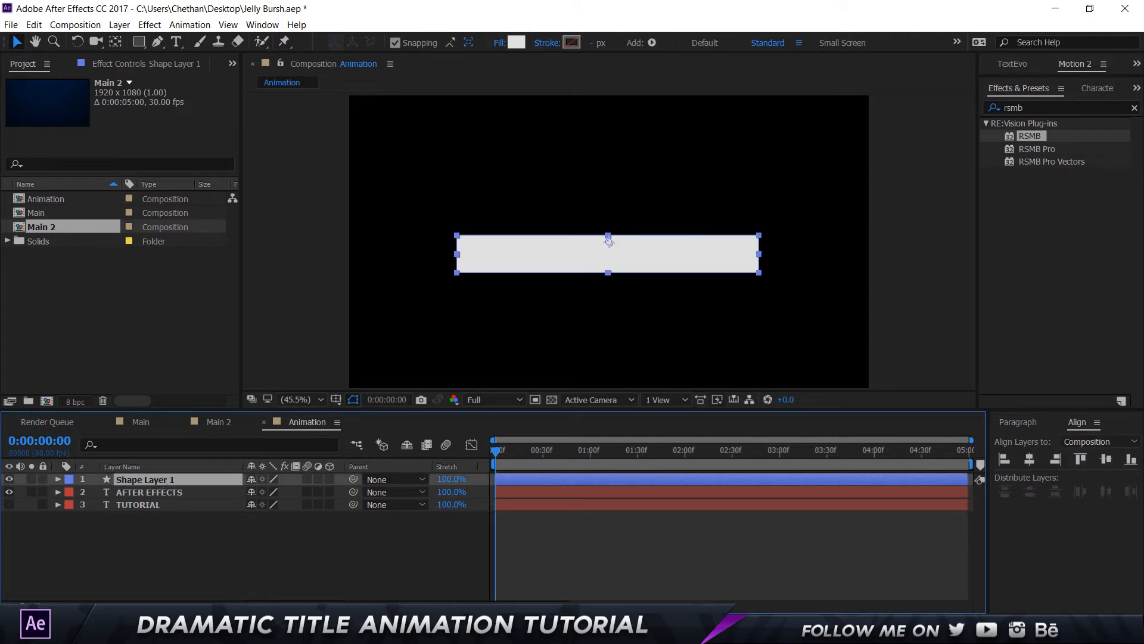
click(258, 605)
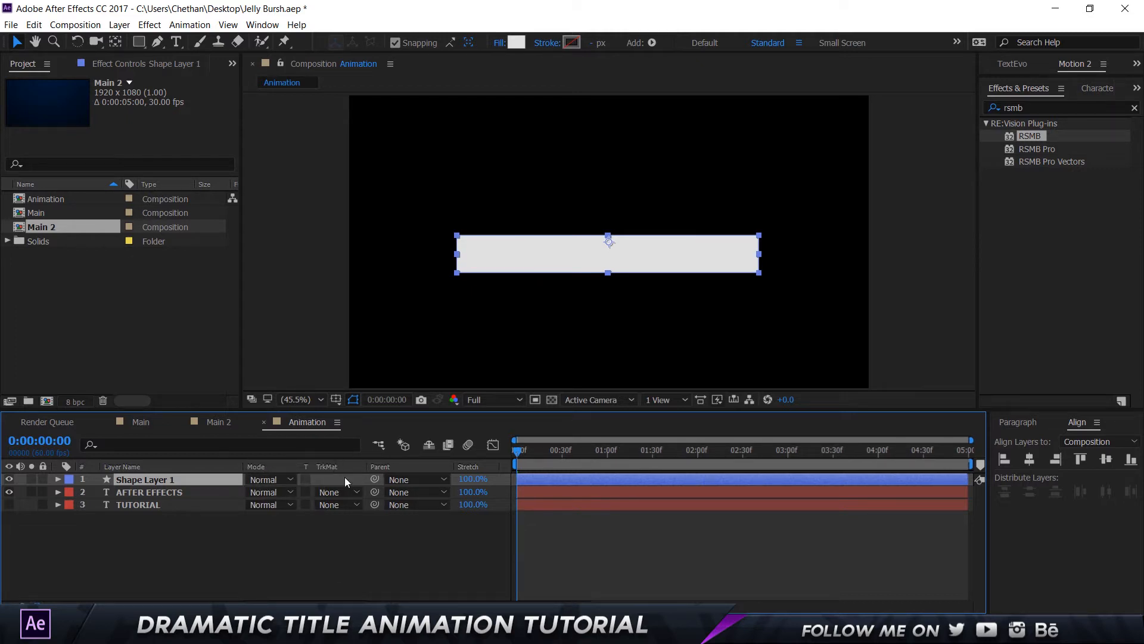
click(342, 534)
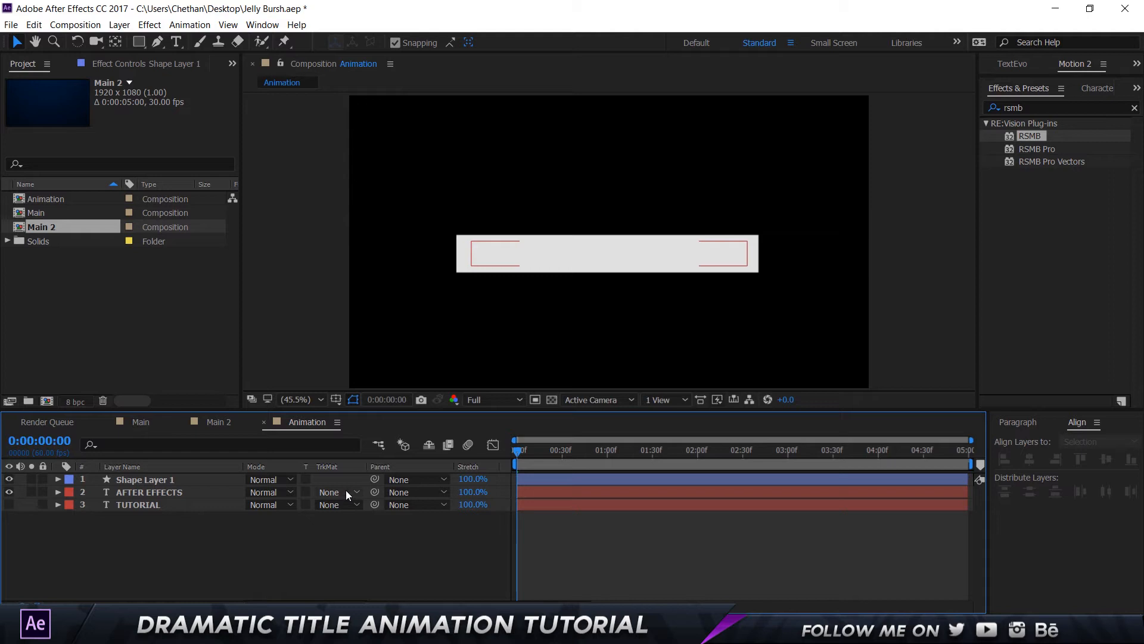
click(220, 484)
click(234, 495)
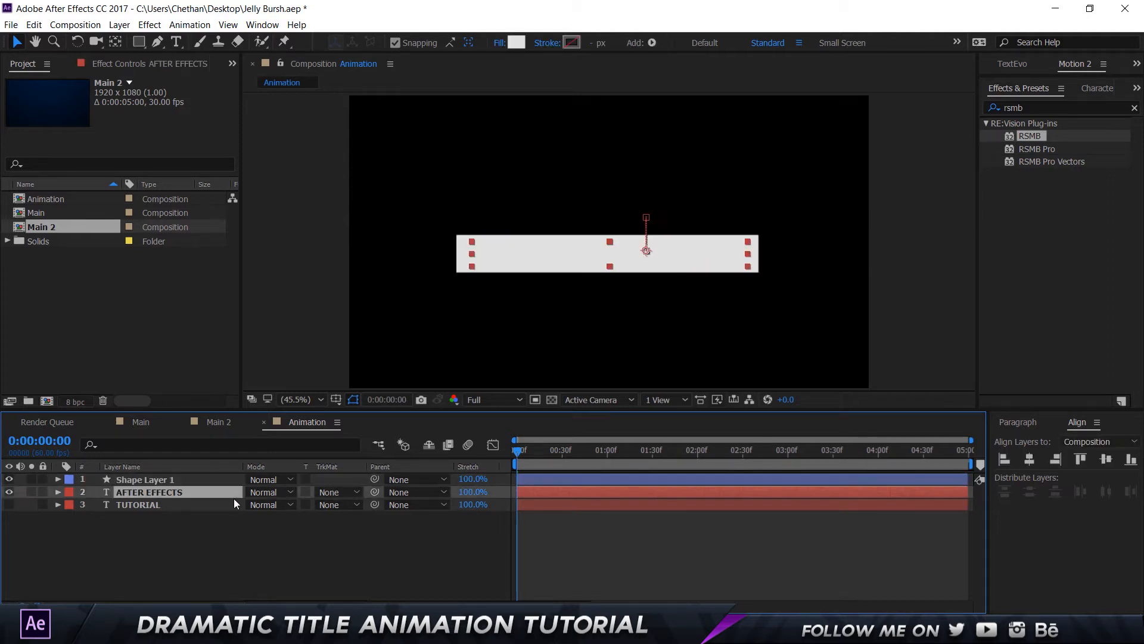
click(334, 494)
click(353, 527)
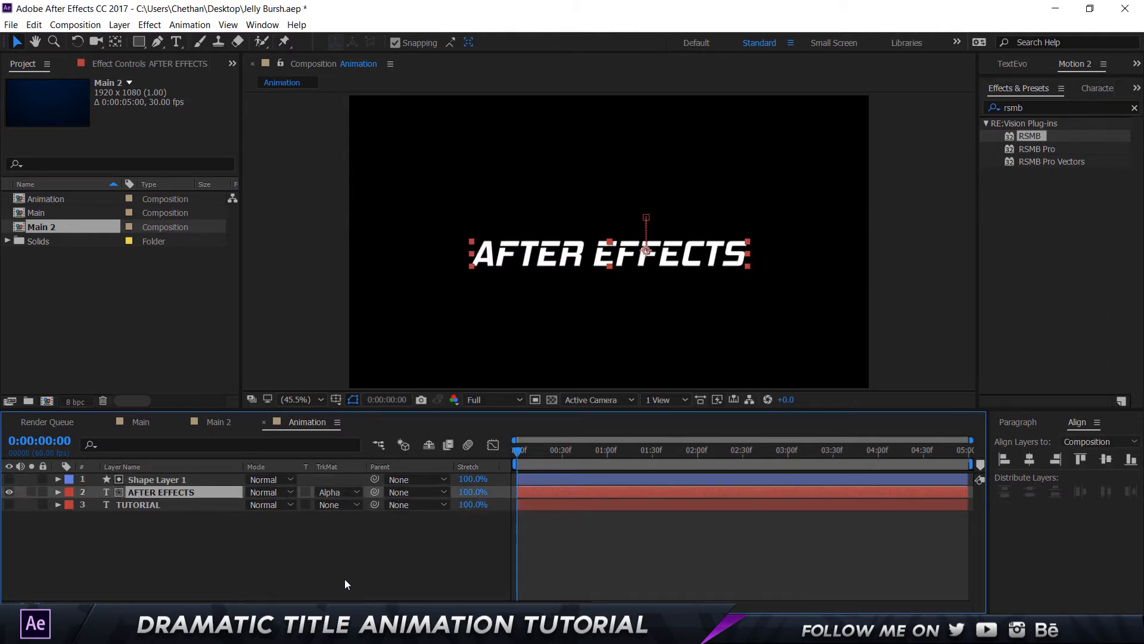
click(343, 494)
click(359, 539)
click(392, 545)
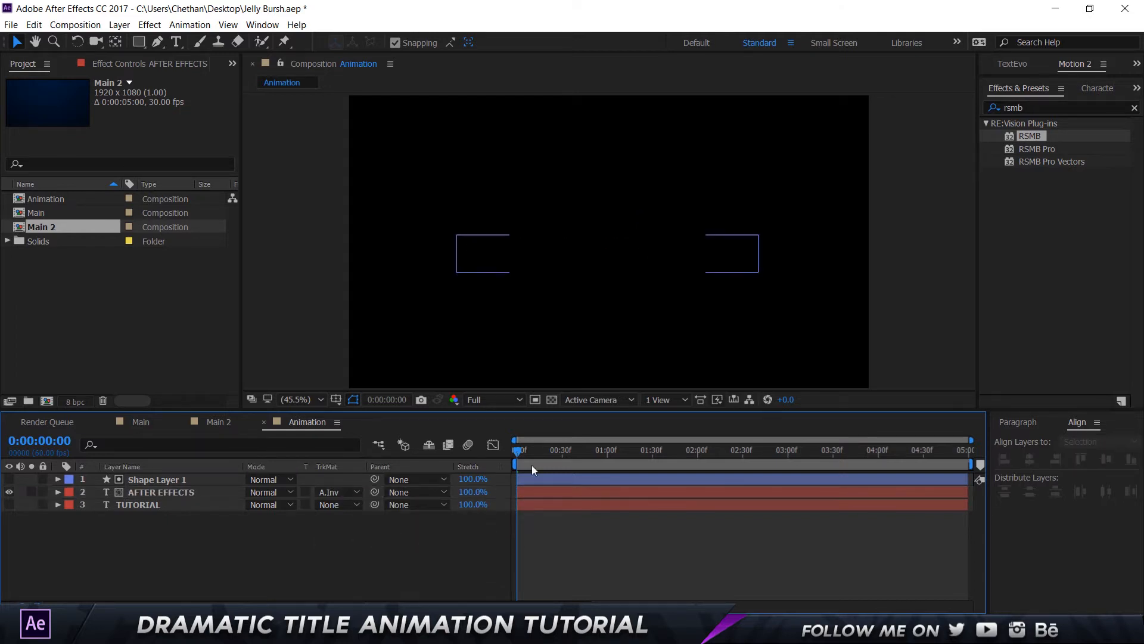
- Preview the matted AFTER EFFECTS text sliding into view from the start of the composition
drag(516, 455, 488, 459)
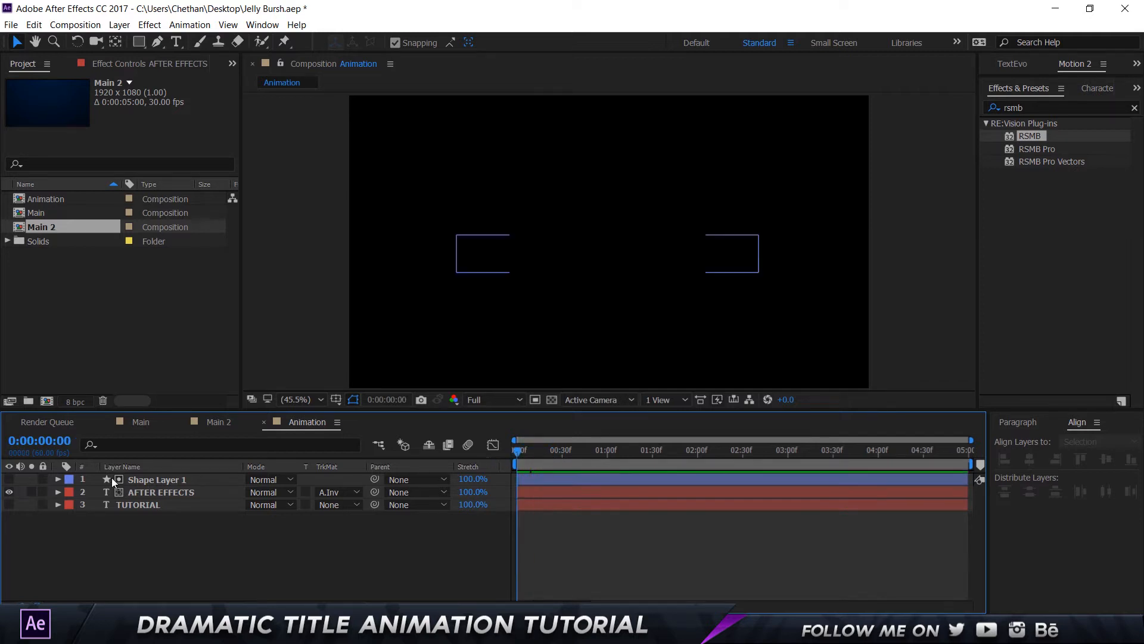
drag(544, 452, 475, 456)
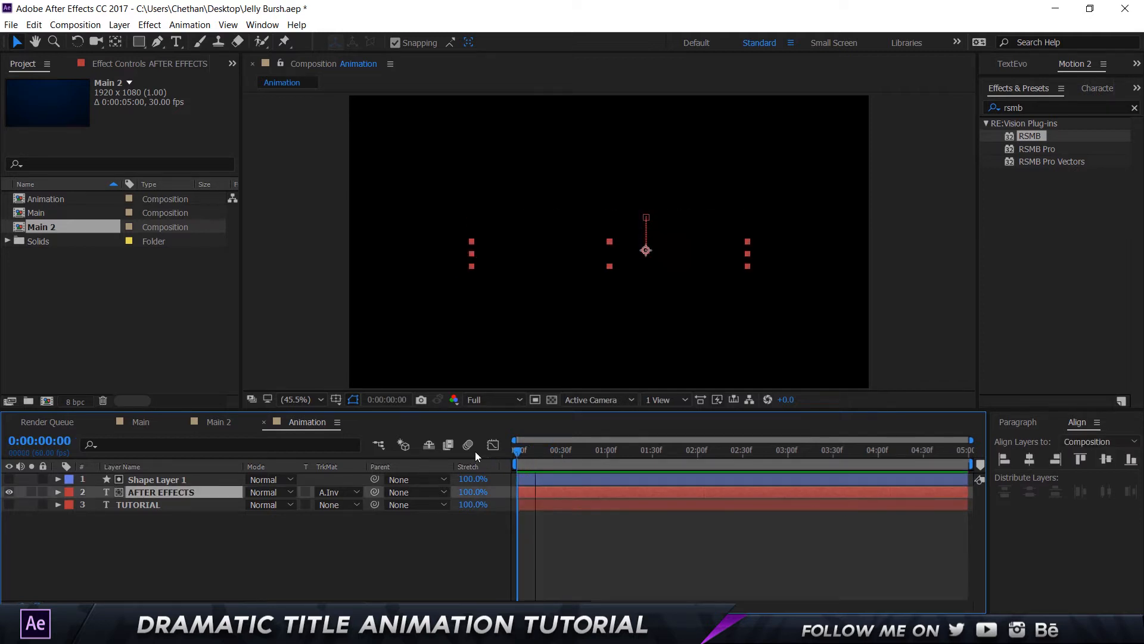
key(space)
key(space)
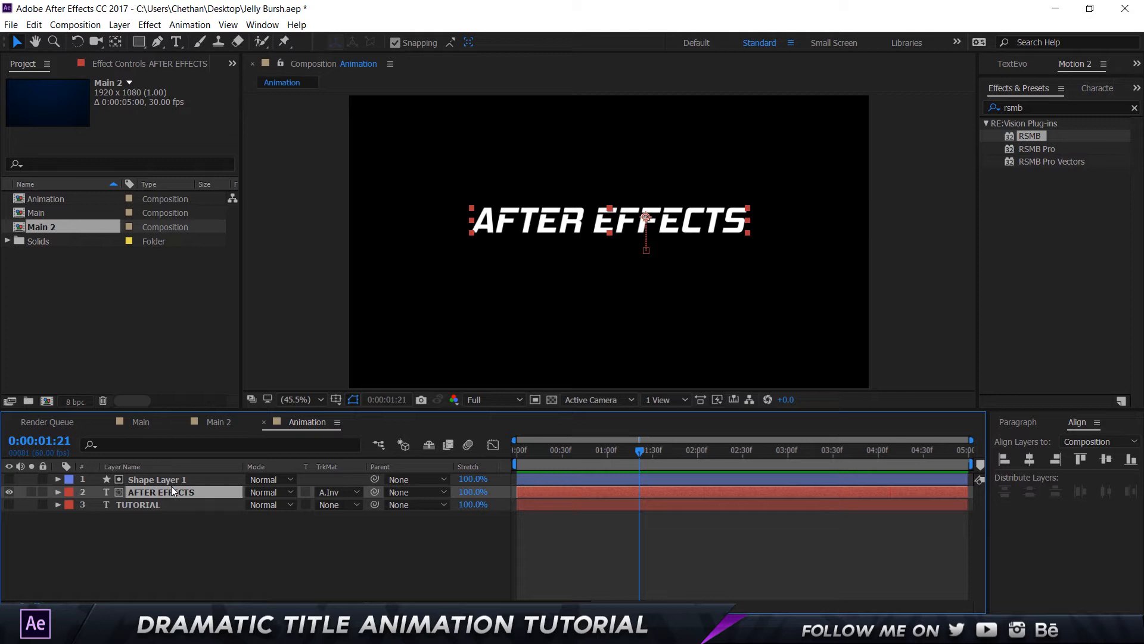
- Apply Easy Ease to both Position keyframes of the AFTER EFFECTS layer
key(u)
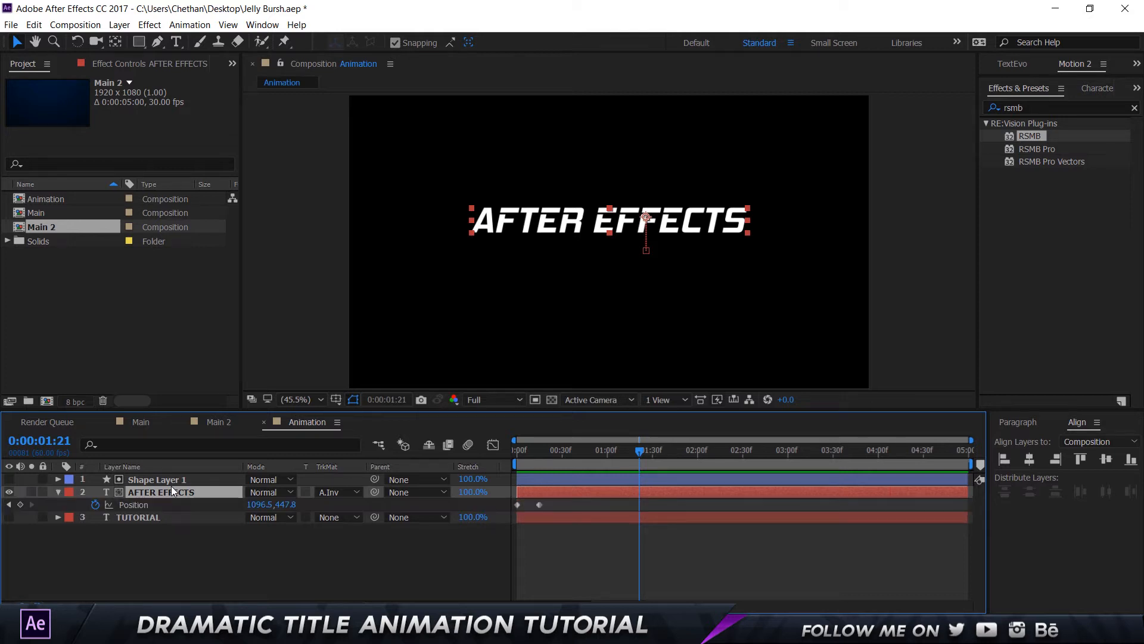
key(u)
key(u)
click(563, 506)
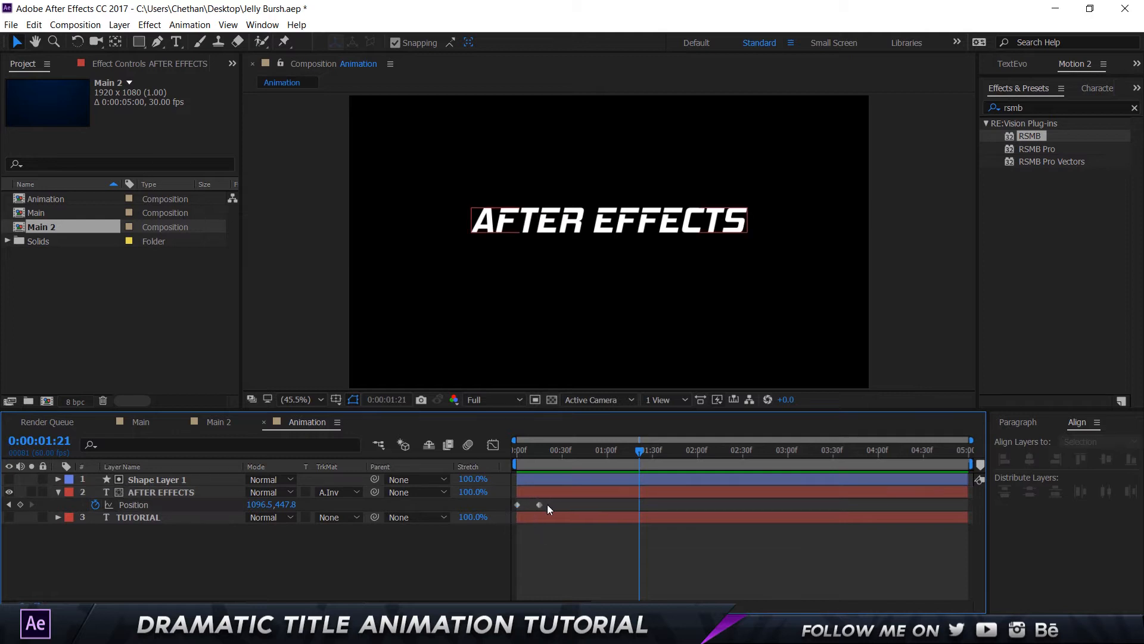
drag(550, 505, 499, 507)
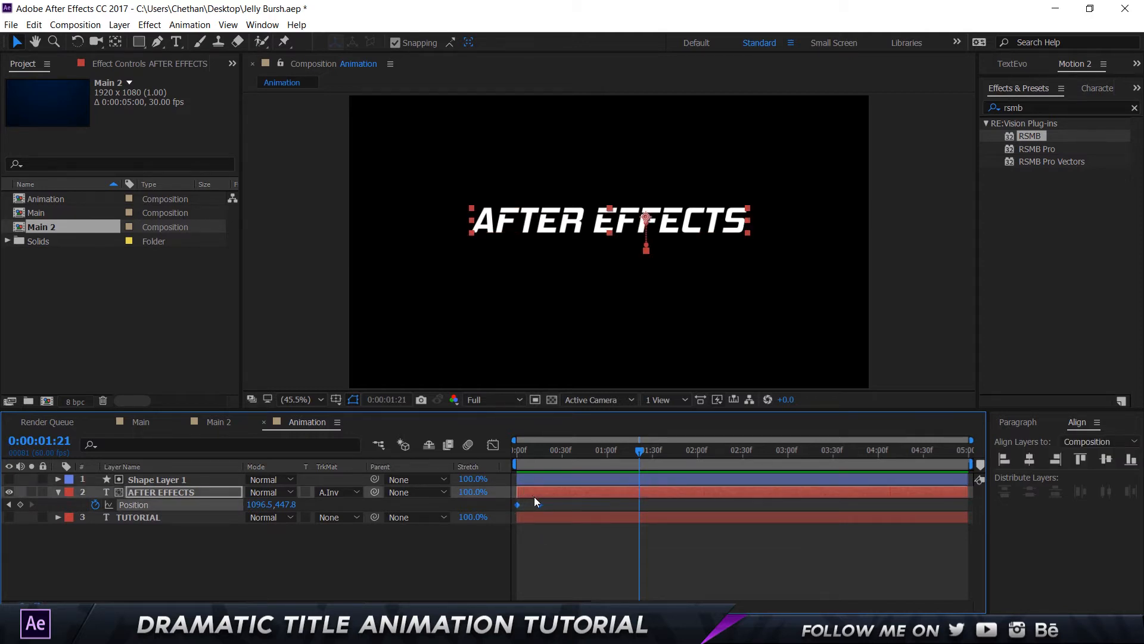
mouse_move(538, 506)
right_click(538, 503)
mouse_move(549, 496)
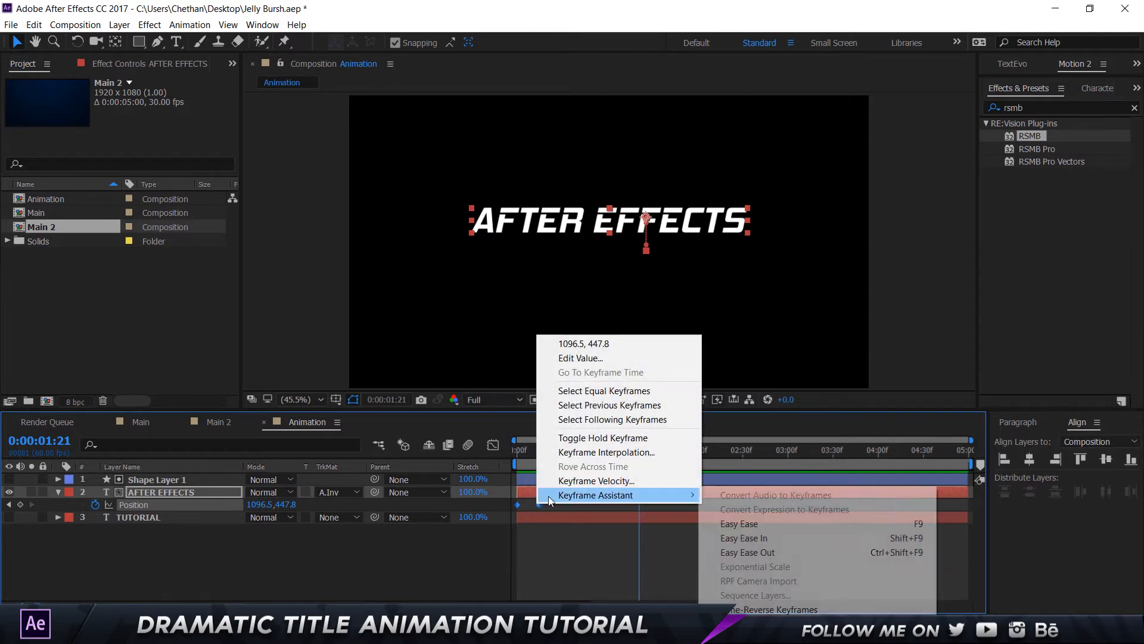
click(739, 525)
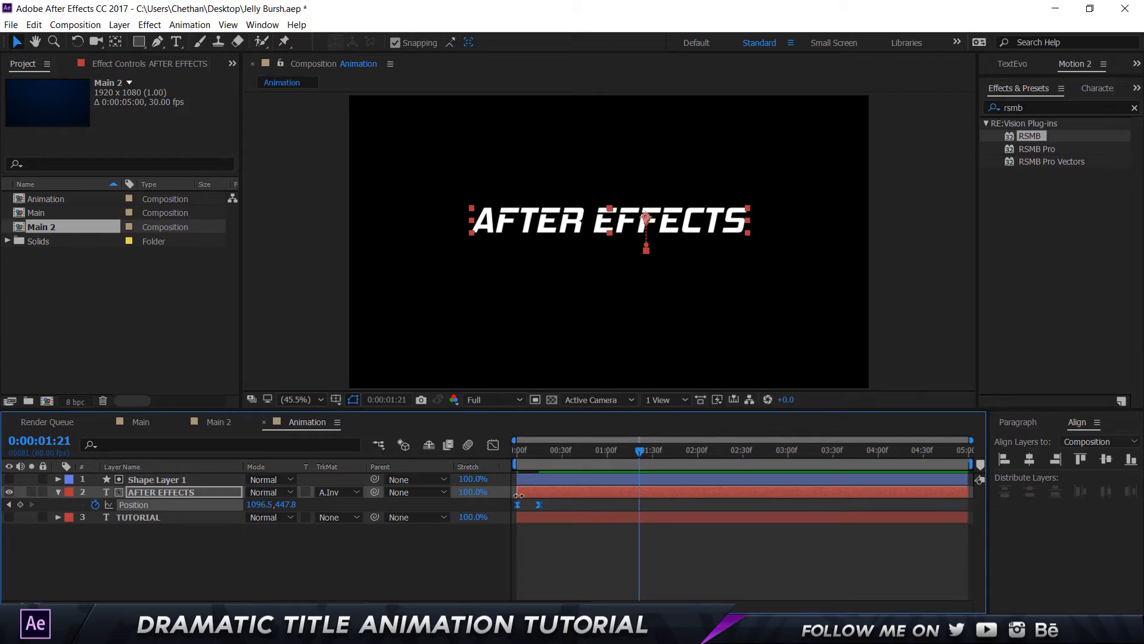
- Reshape the AFTER EFFECTS Position speed graph to peak near the start and ease out gradually, and preview the motion
click(494, 445)
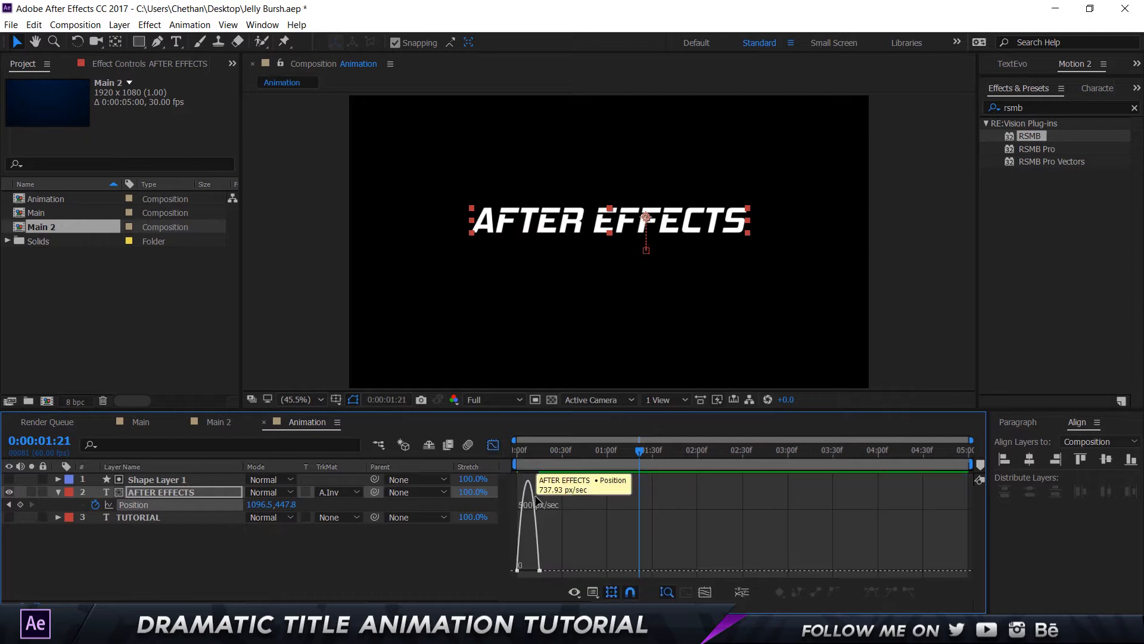
click(550, 451)
drag(524, 454, 488, 454)
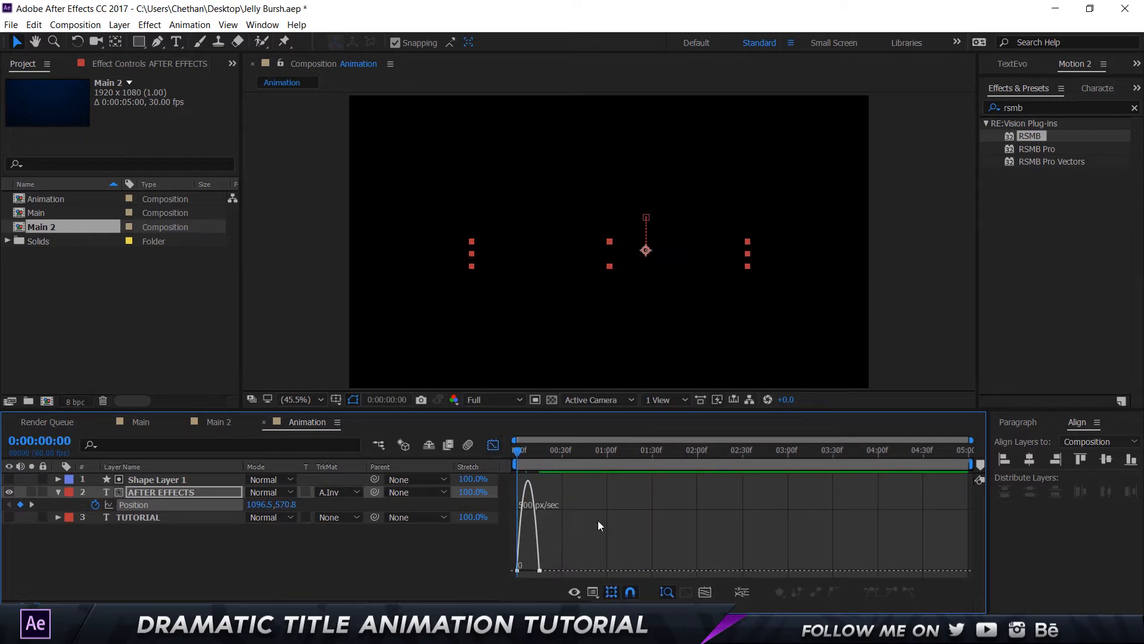
key(equal)
key(equal)
key(equal)
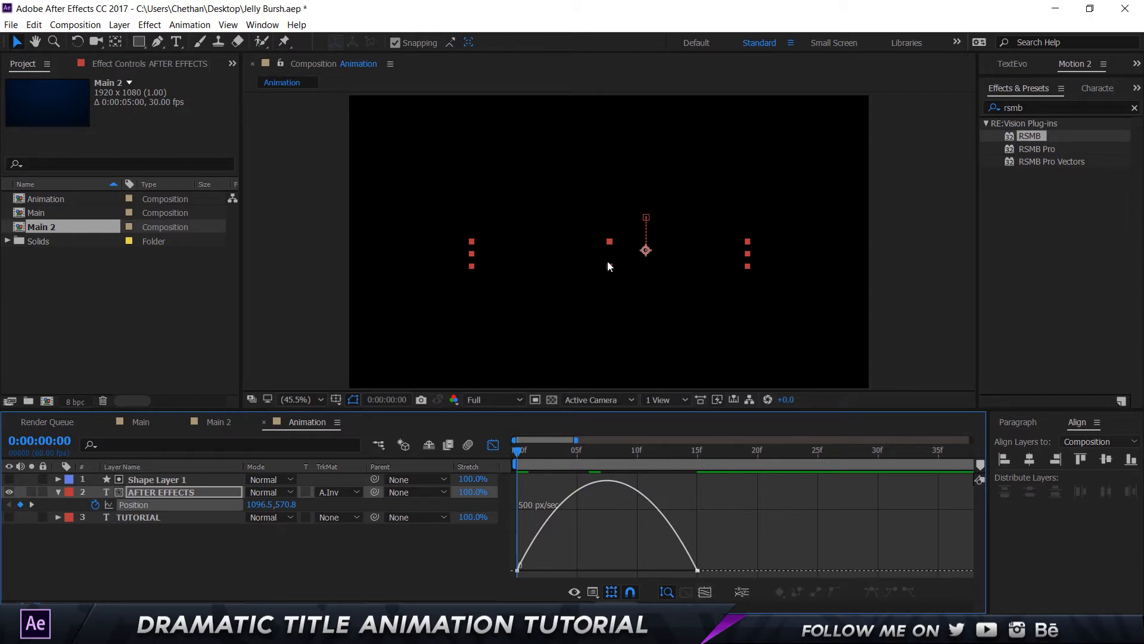
click(518, 571)
click(697, 571)
drag(666, 571, 607, 571)
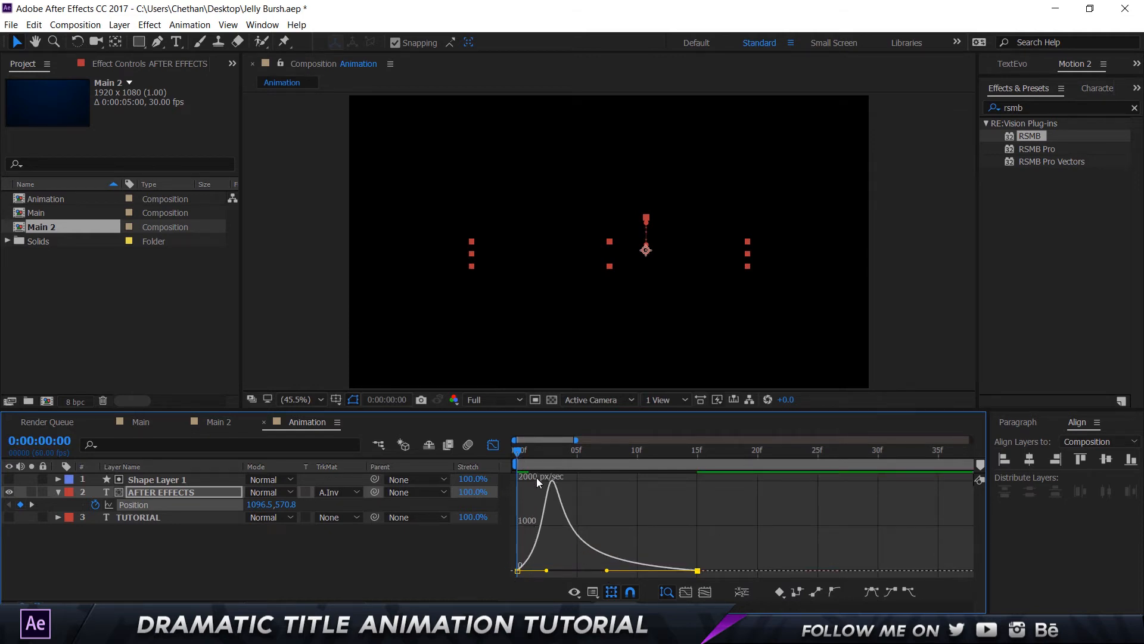
key(space)
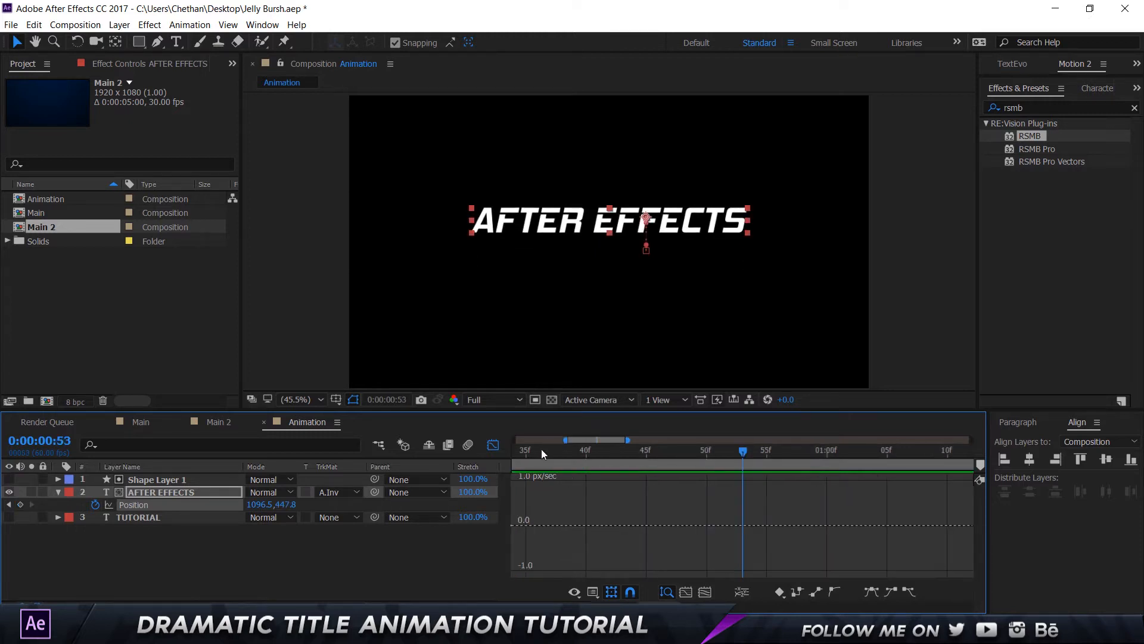
drag(562, 607, 534, 607)
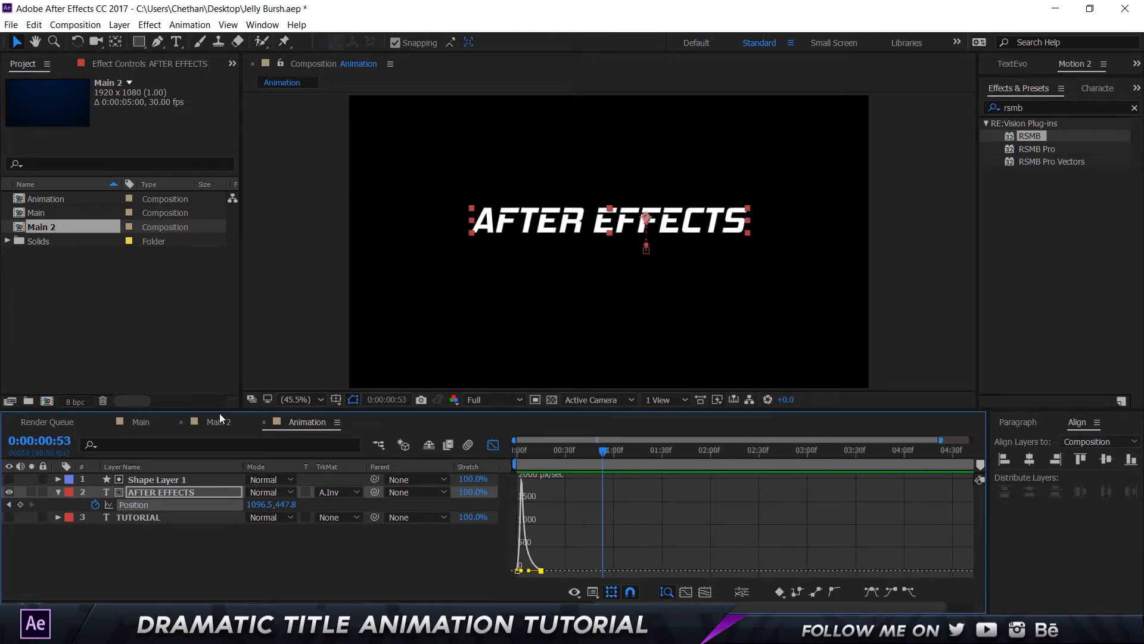
- Examine the Position speed graph of the DEVIL CUBE layer in the Main composition for comparison
click(141, 421)
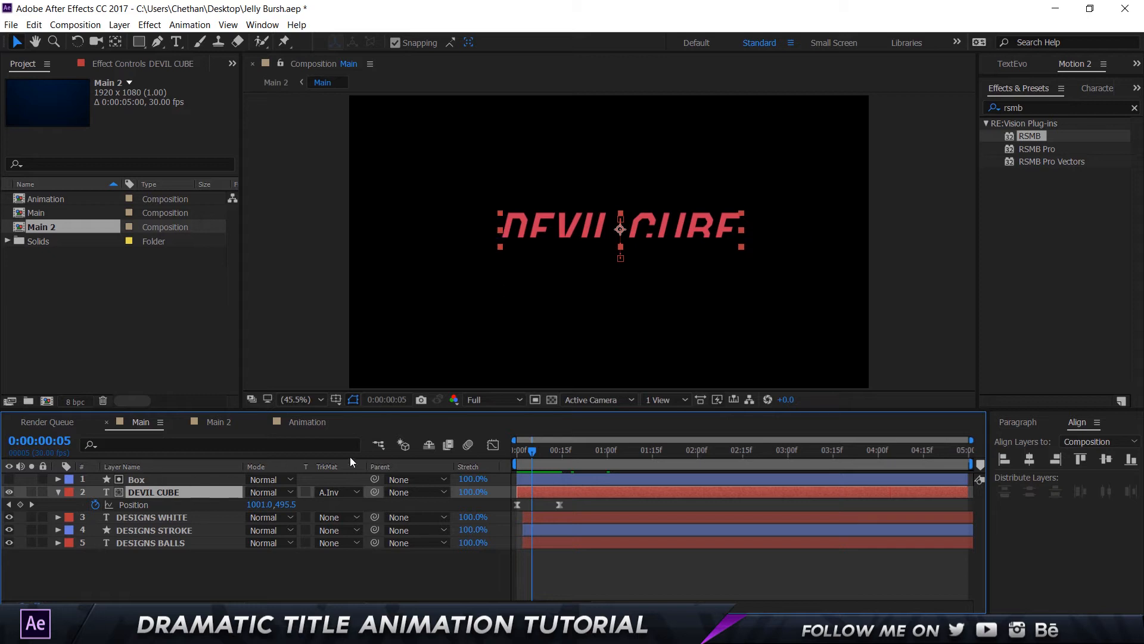
click(496, 504)
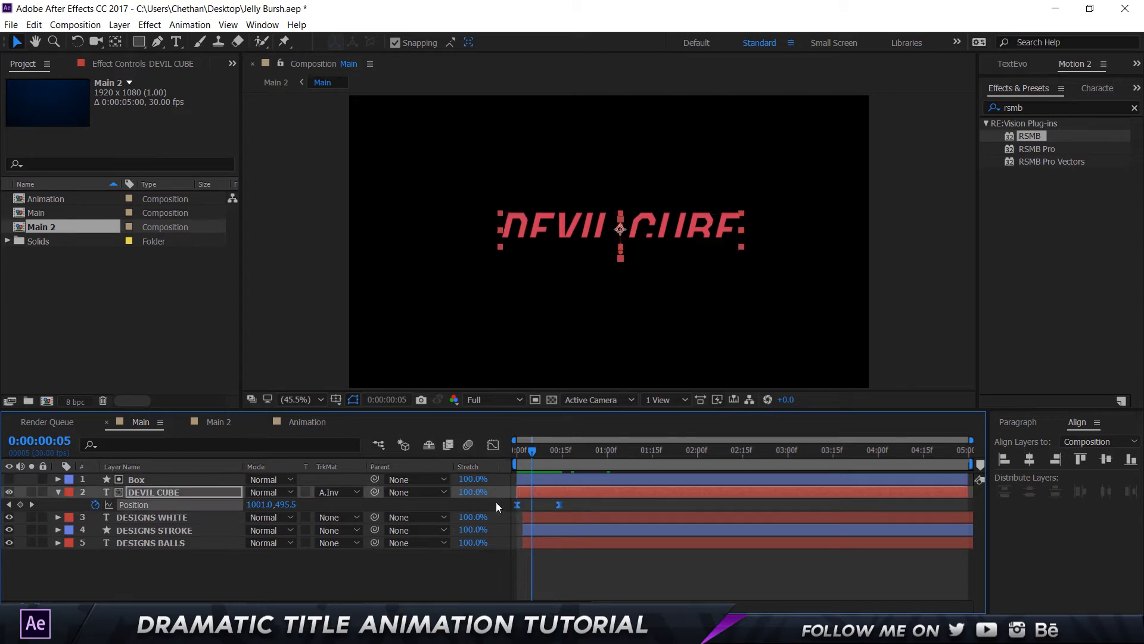
click(494, 447)
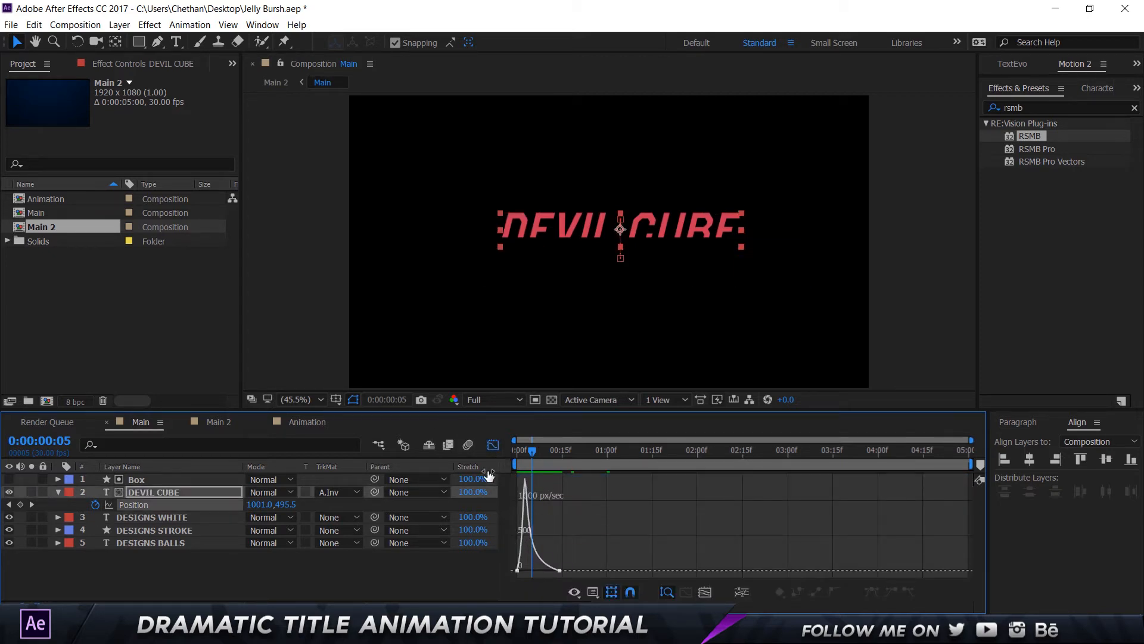
click(492, 445)
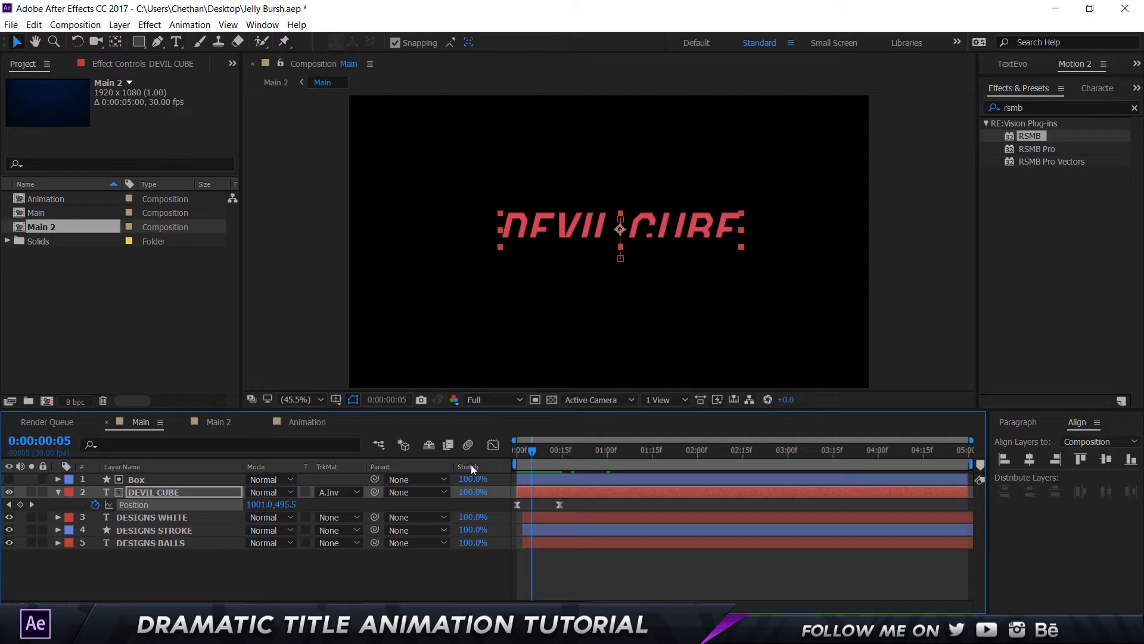
- In the Animation composition, shorten the first Position keyframe's influence on the AFTER EFFECTS speed graph for a faster start, and preview it
click(293, 419)
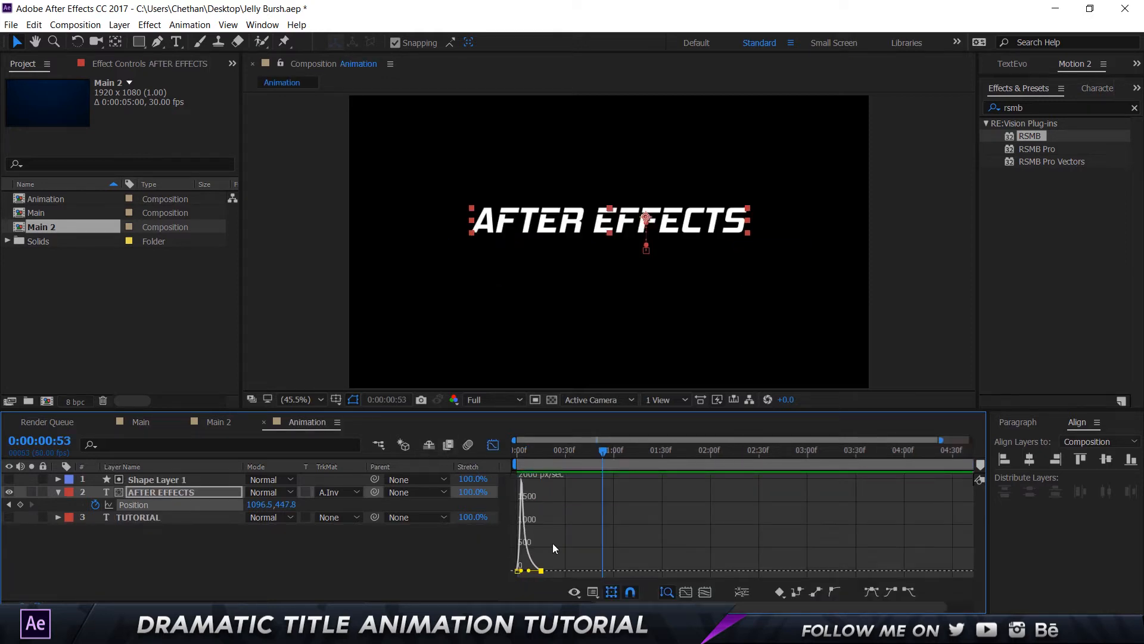
key(equal)
key(equal)
drag(658, 602, 596, 603)
drag(532, 570, 526, 570)
drag(535, 453, 481, 459)
key(space)
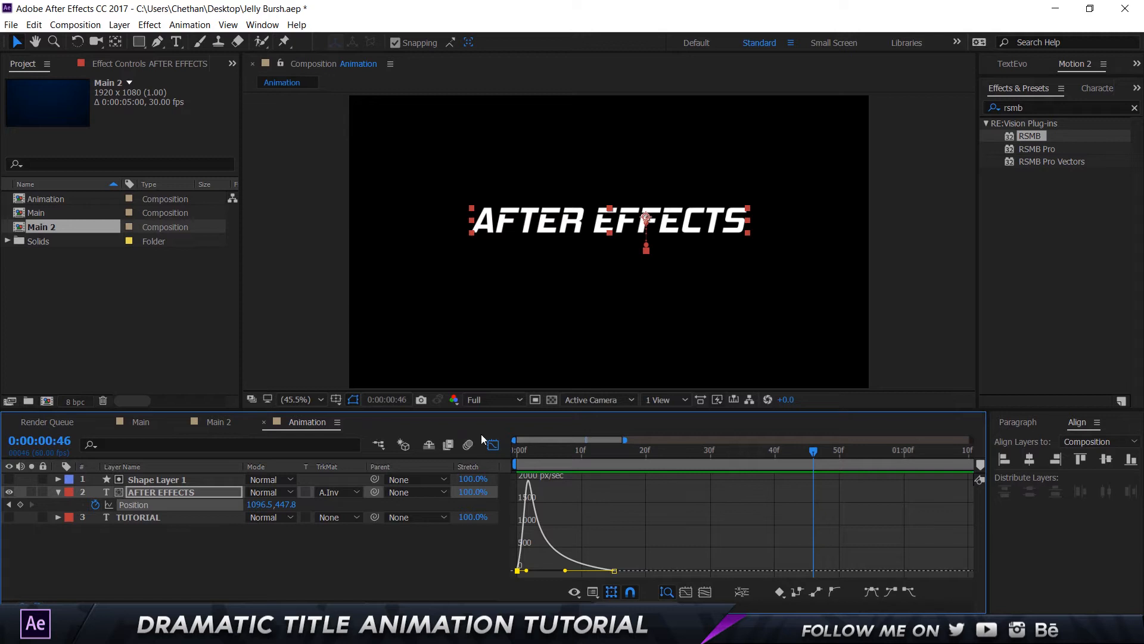
- Close the Graph Editor and replay the AFTER EFFECTS slide-in from the start to check its timing
click(493, 445)
drag(522, 456, 460, 455)
key(space)
key(space)
drag(545, 451, 489, 455)
key(space)
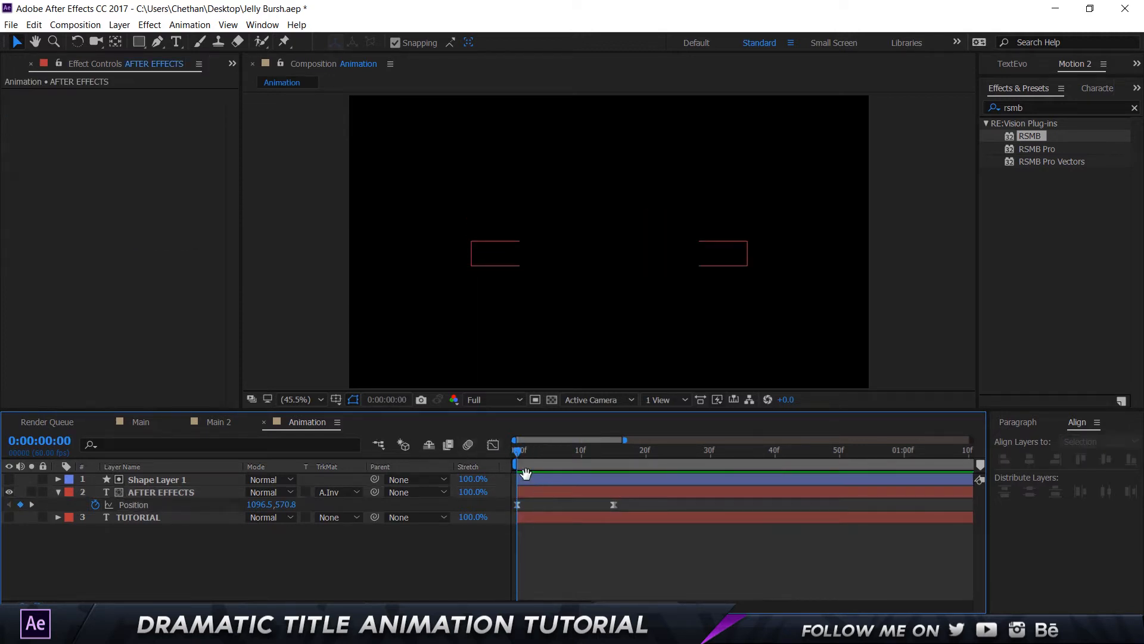
key(space)
click(559, 456)
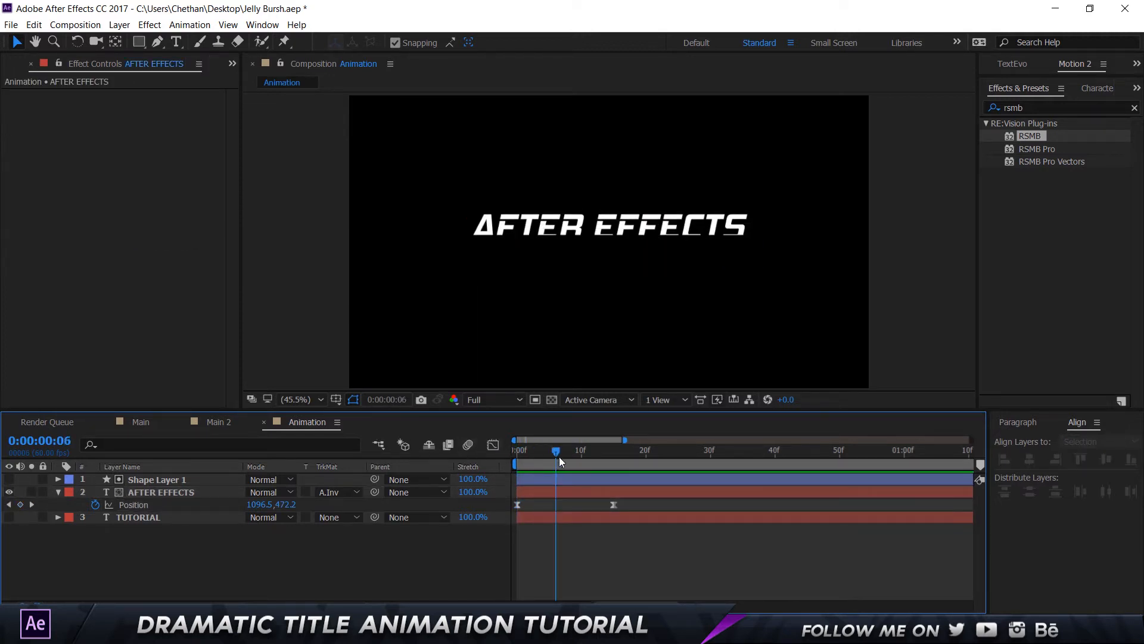
- Make the TUTORIAL layer visible, move the playhead to 0:00:00:15 and duplicate the layer
click(9, 517)
drag(542, 449, 616, 450)
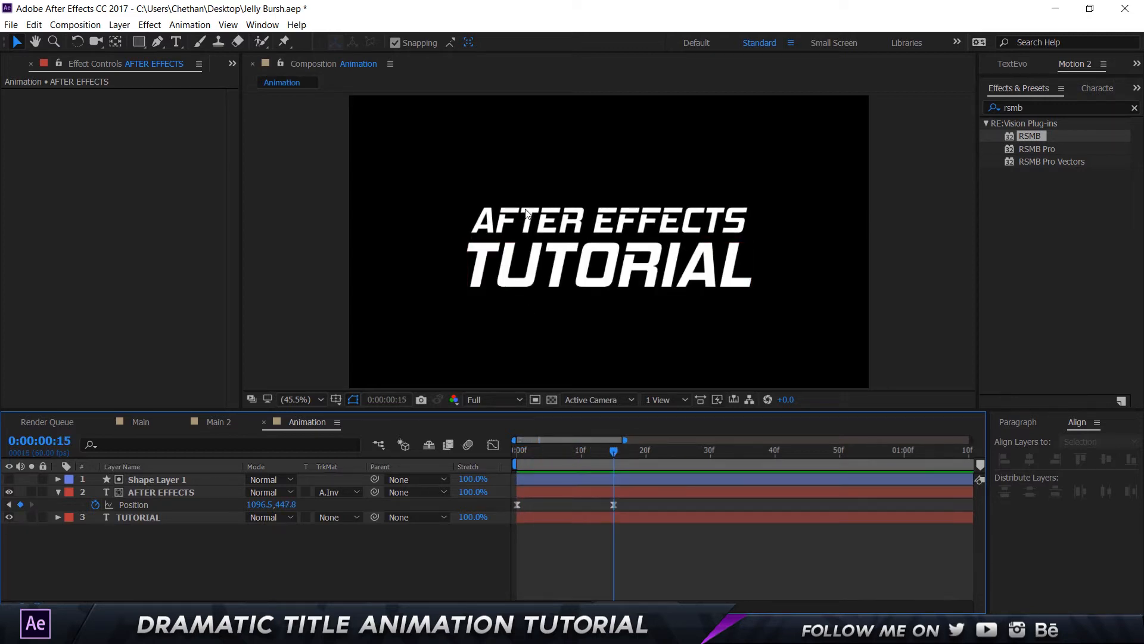
click(177, 518)
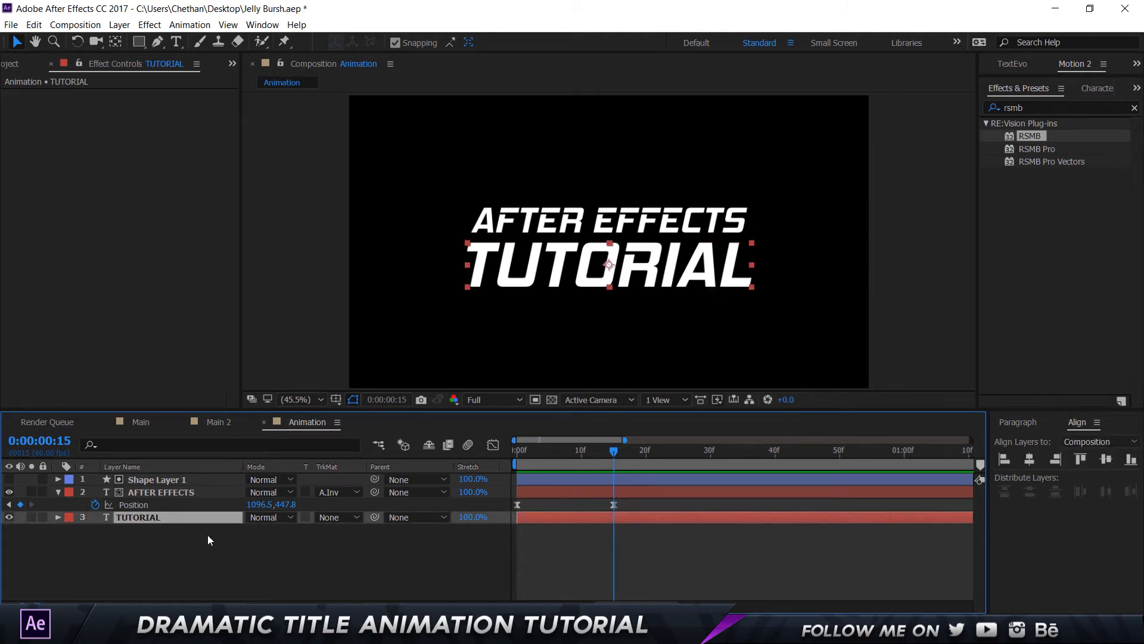
key(ctrl+d)
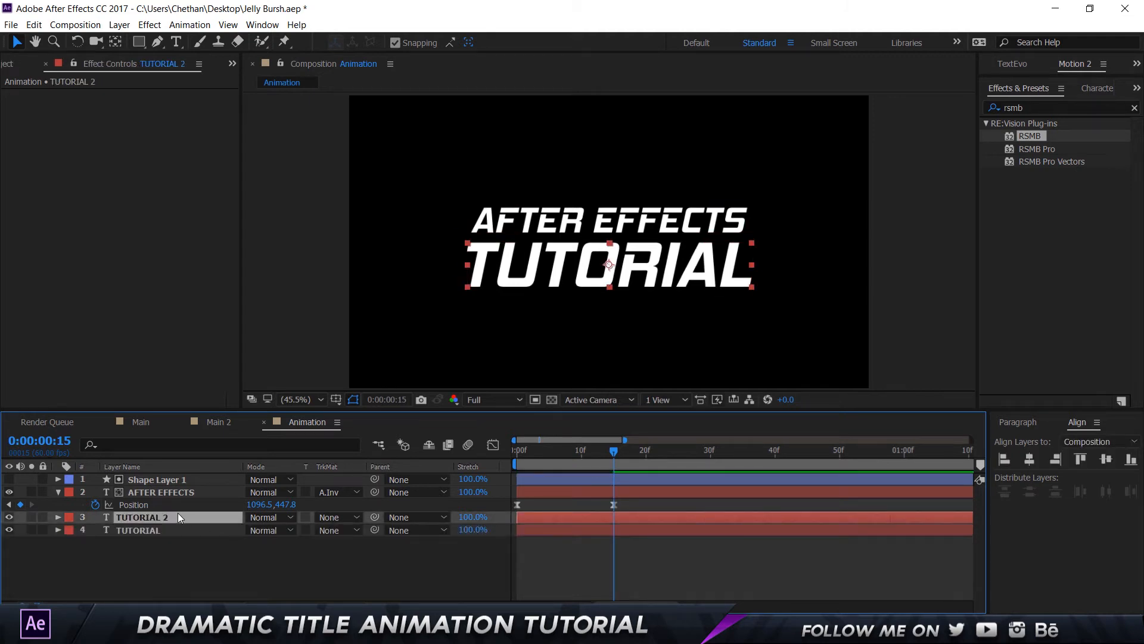
- Rename the lower TUTORIAL text layer as TUTORIAL Balls
click(166, 531)
key(Return)
click(165, 529)
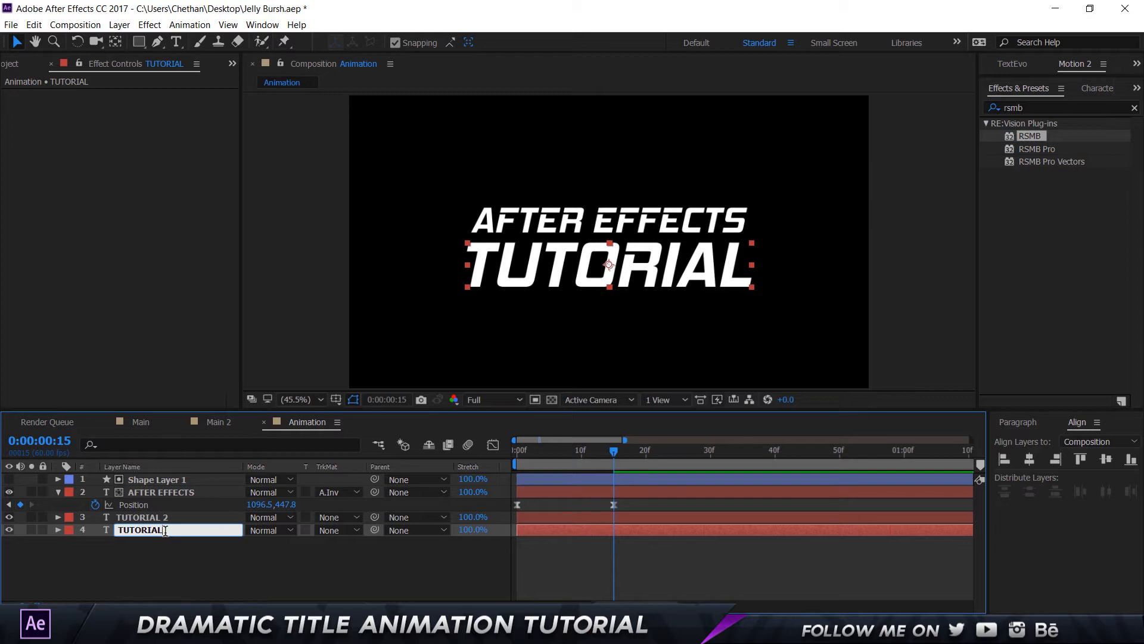
text(Balla)
key(Return)
key(Return)
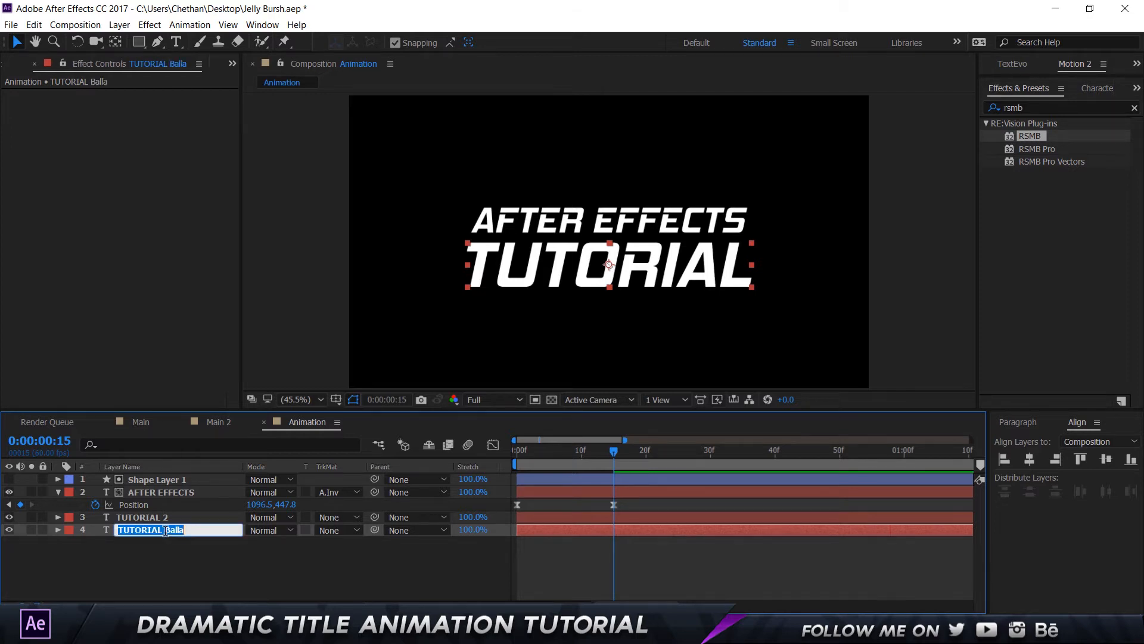
key(Right)
key(BackSpace)
key(BackSpace)
text(s)
key(Return)
- Apply the CC Ball Action effect to the TUTORIAL Balls layer and hide the TUTORIAL 2 layer
click(1025, 107)
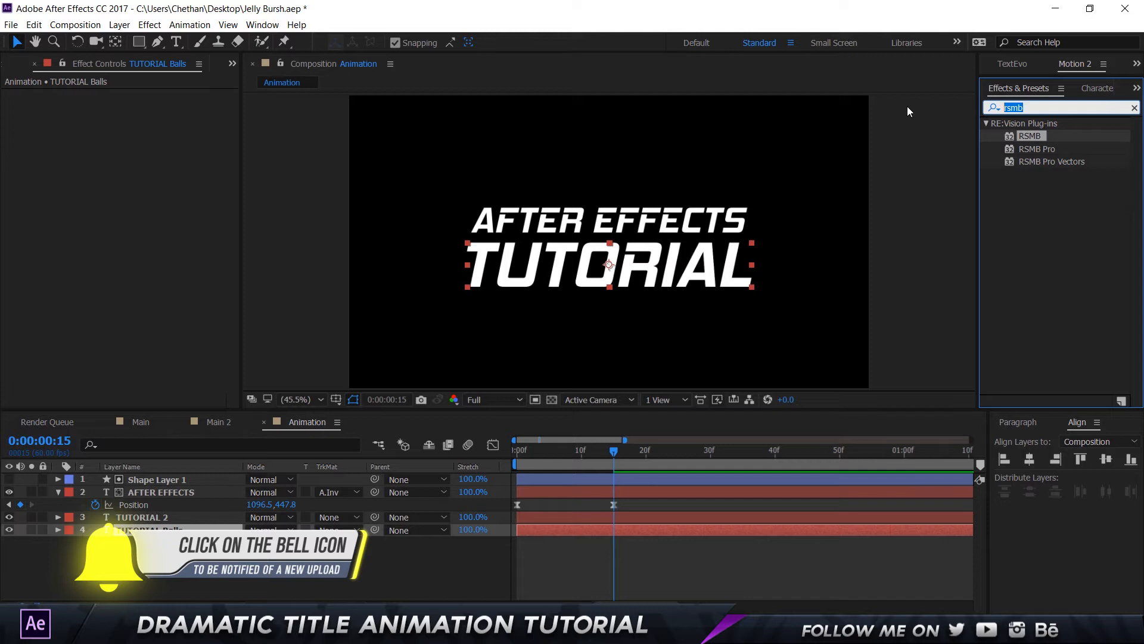
text(cc ba)
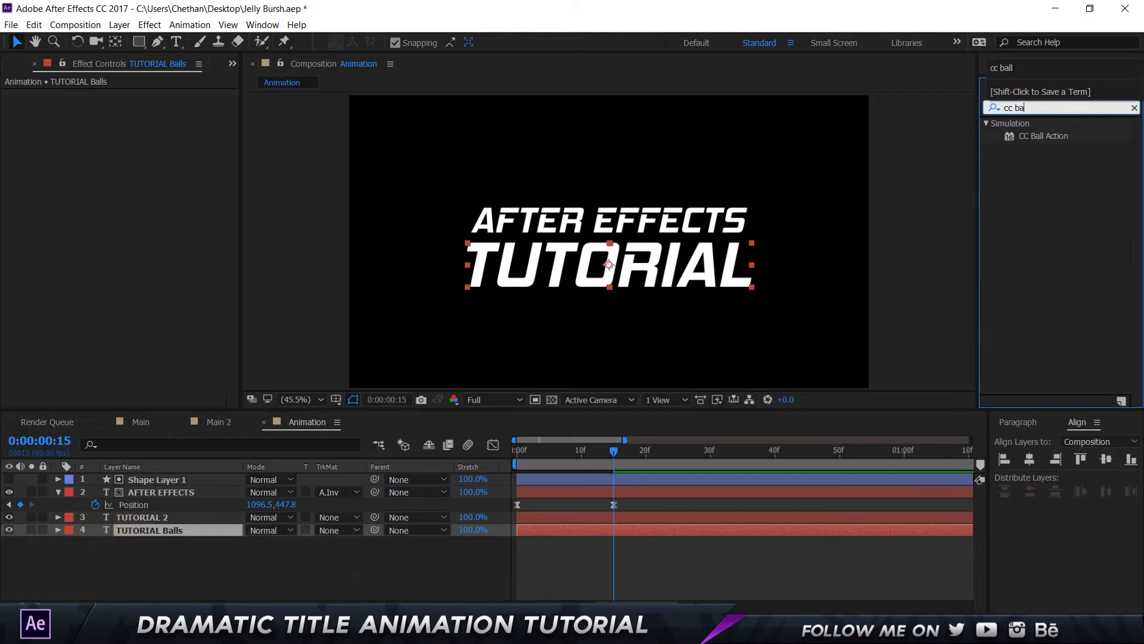
drag(1067, 134, 179, 530)
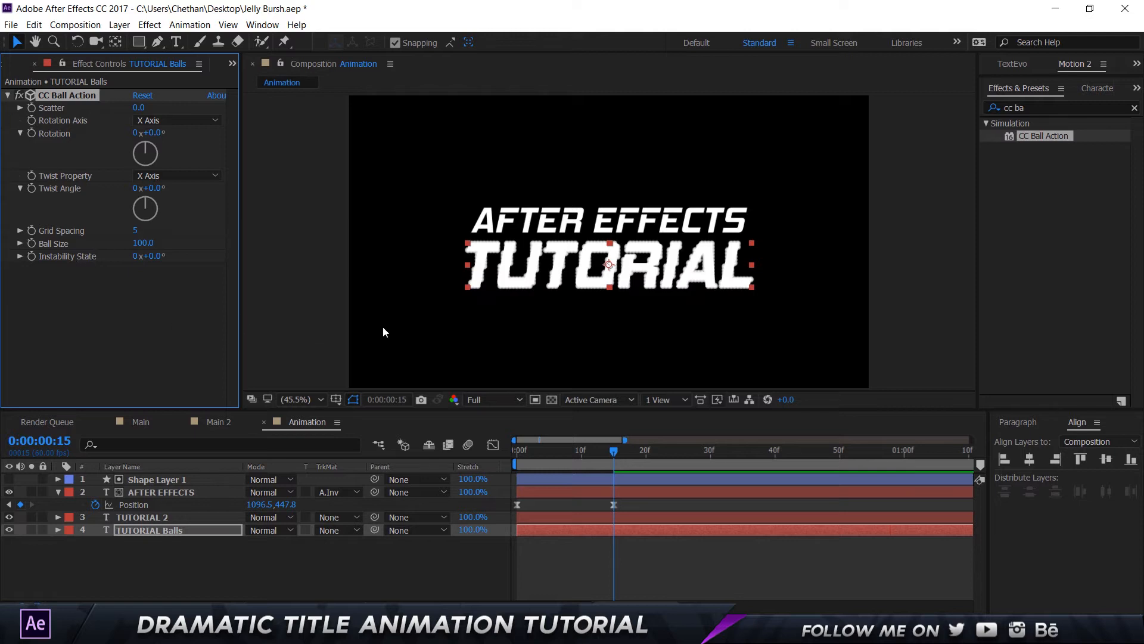
click(9, 517)
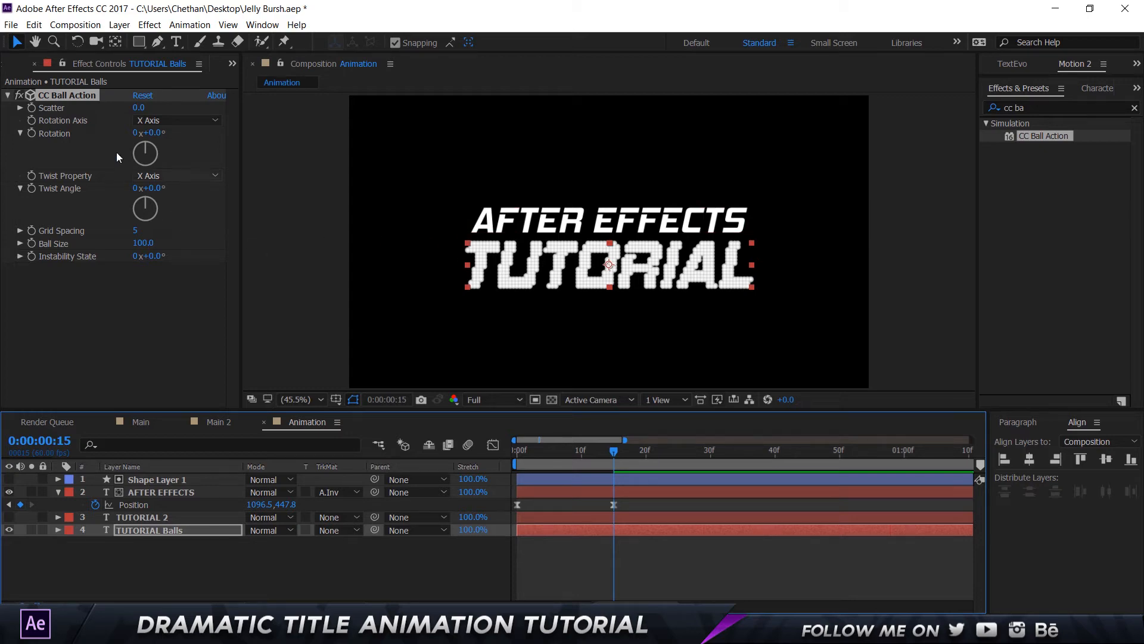
- Try out different Scatter and Rotation values for CC Ball Action on TUTORIAL Balls, and undo the changes
drag(138, 108, 265, 122)
key(ctrl+z)
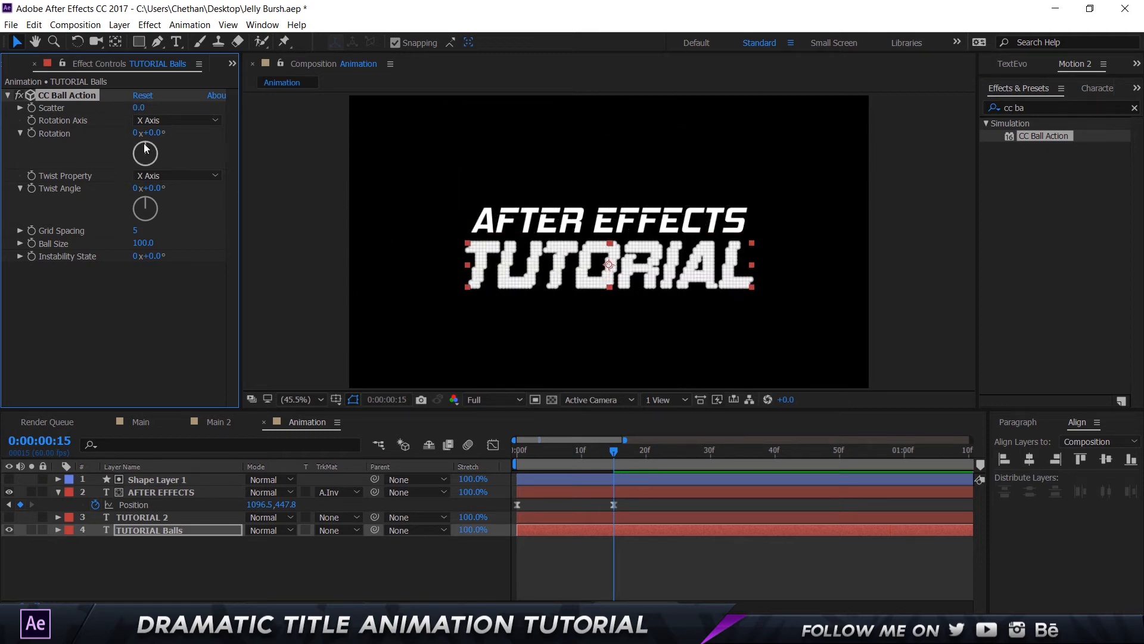
drag(155, 134, 178, 188)
- Set CC Ball Action's Grid Spacing to 1 and Ball Size to 50 on the TUTORIAL Balls layer
click(136, 231)
text(1)
key(Return)
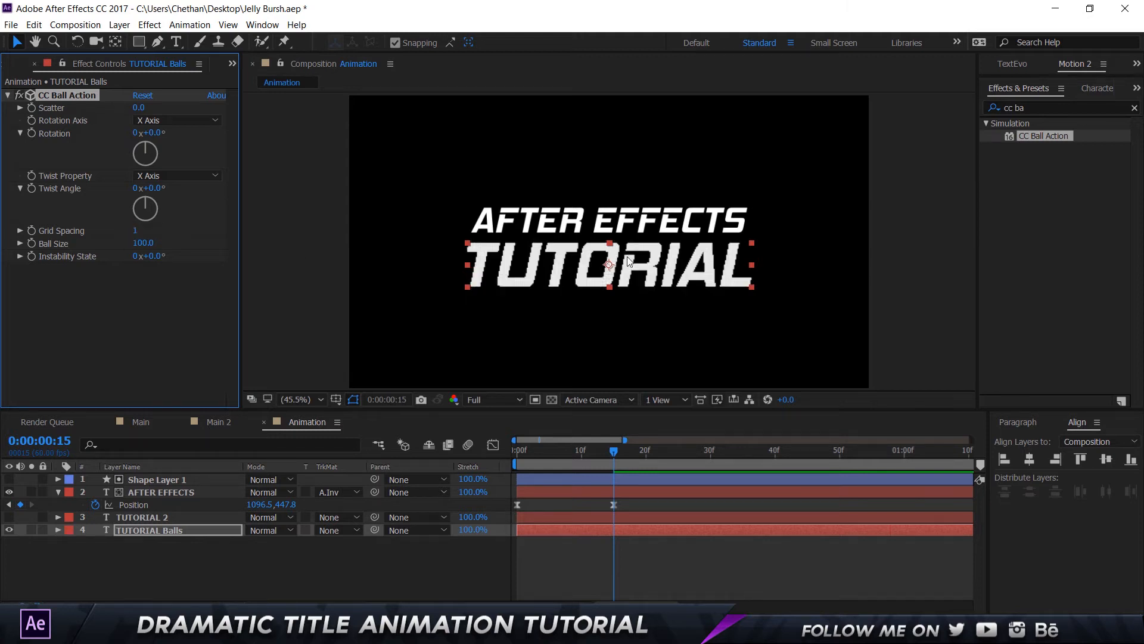
key(slash)
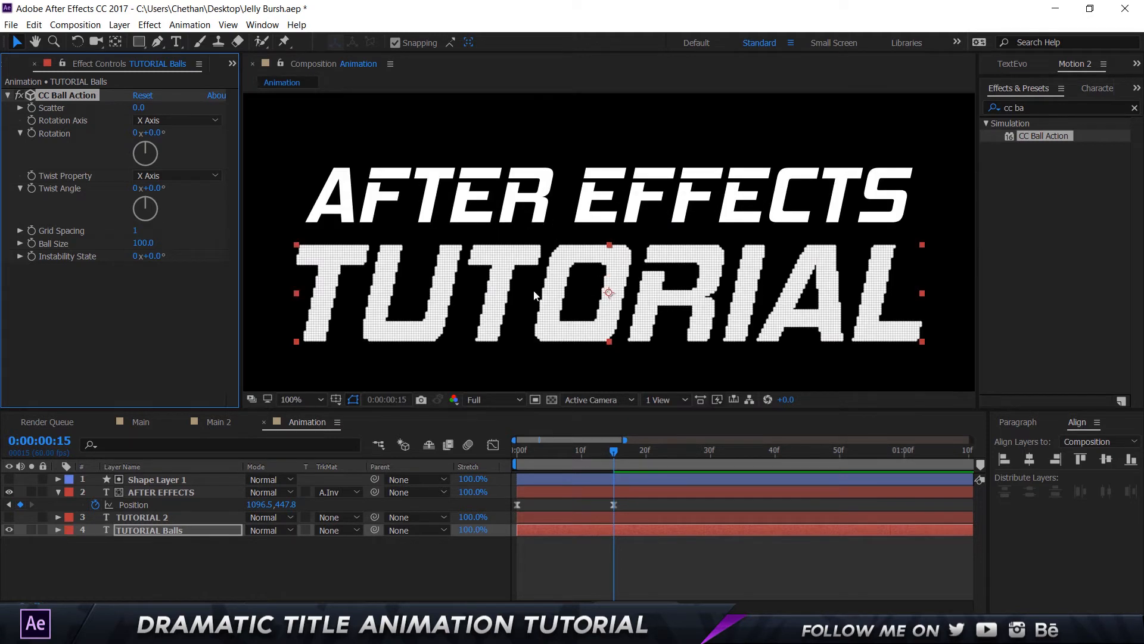
click(151, 250)
text(50)
key(Return)
scroll(563, 324, down, 2)
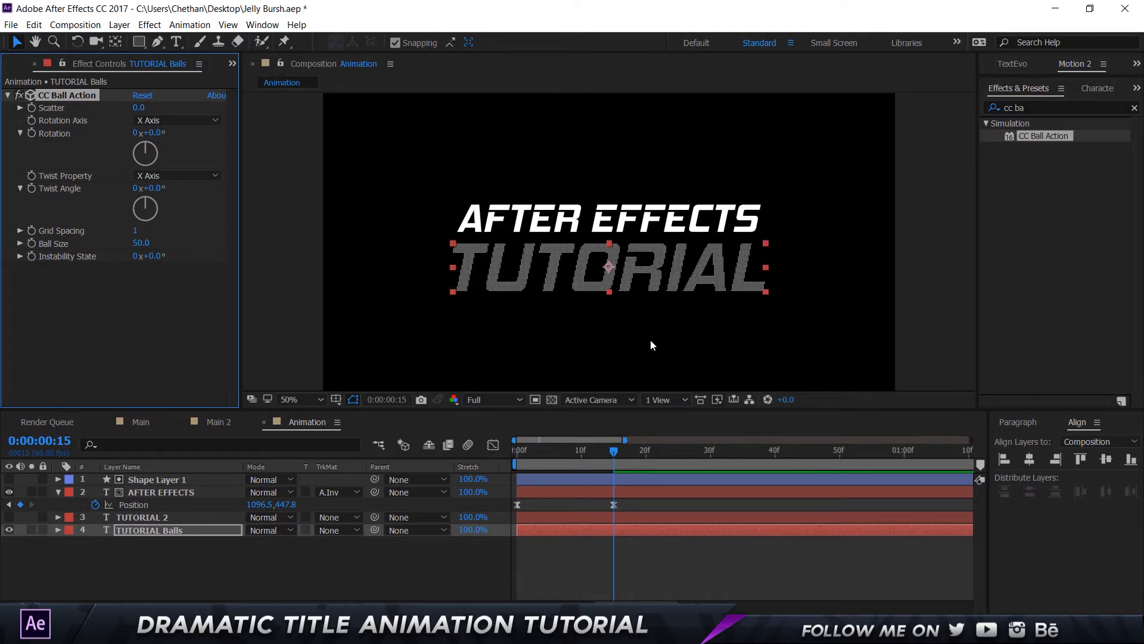
- At 0:00:00:08, set the TUTORIAL Balls layer's Opacity to 0% and start keyframing it
click(569, 440)
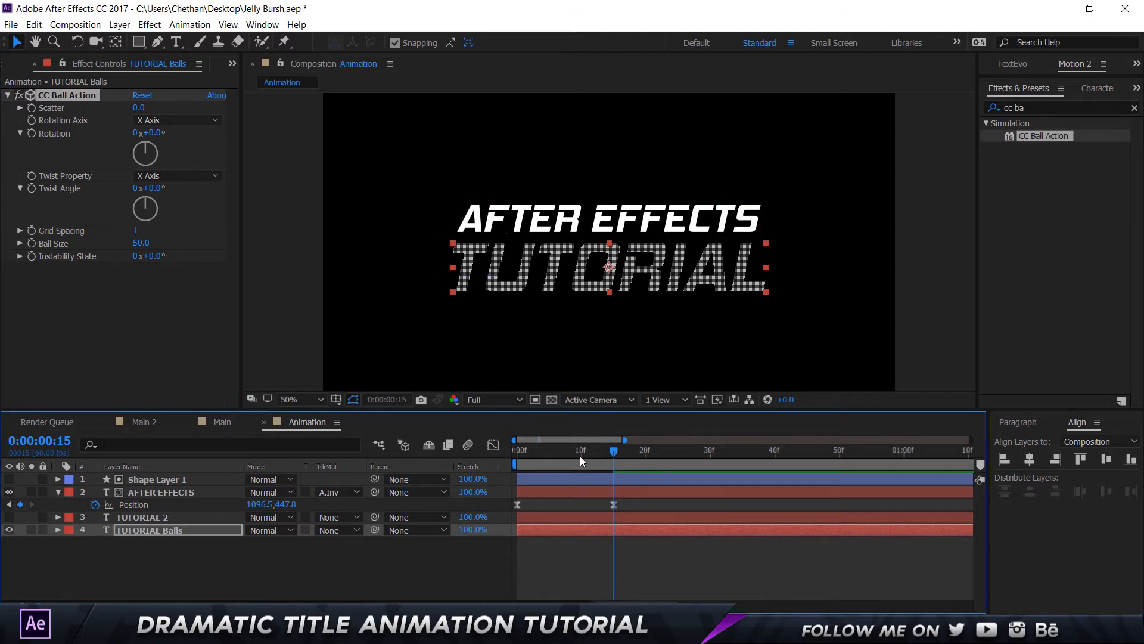
drag(581, 456, 569, 456)
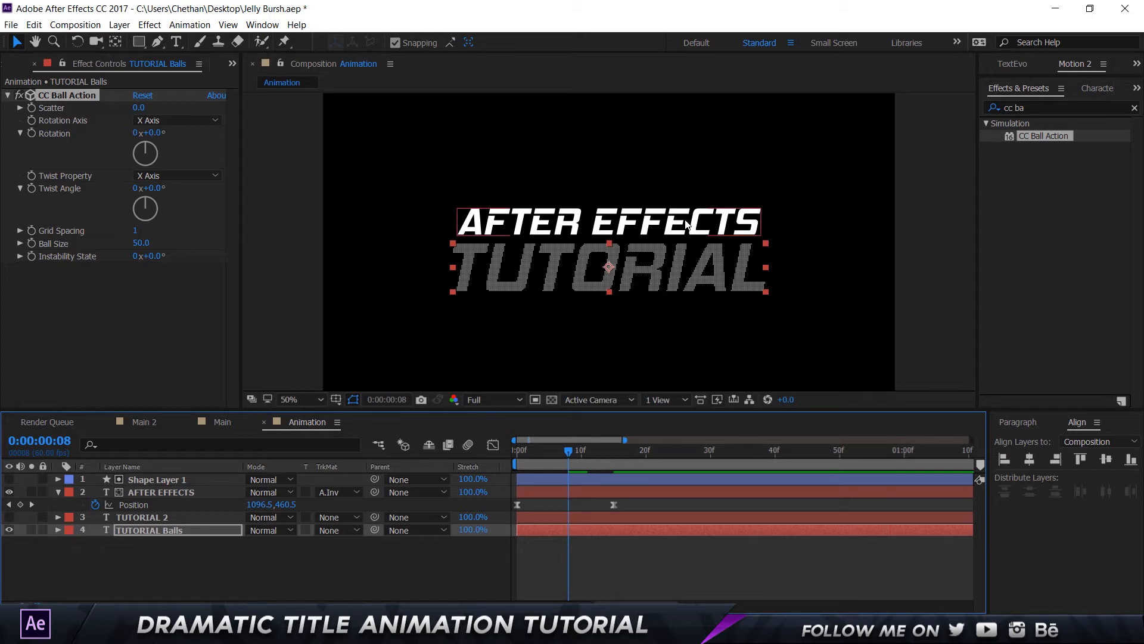
click(177, 529)
key(t)
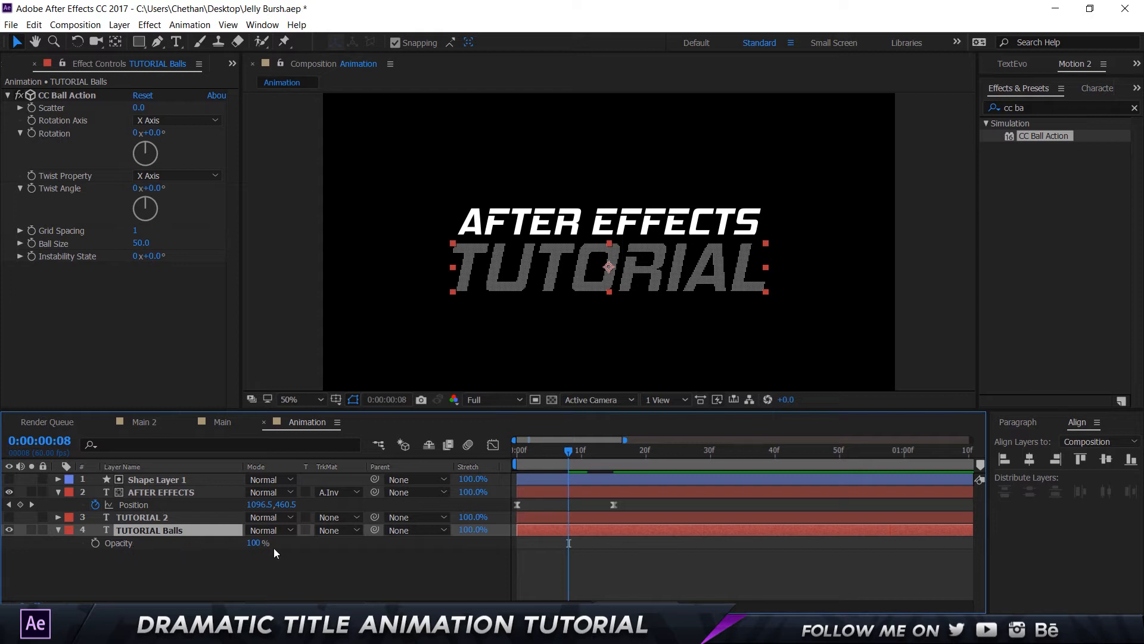
drag(256, 544, 144, 547)
click(96, 544)
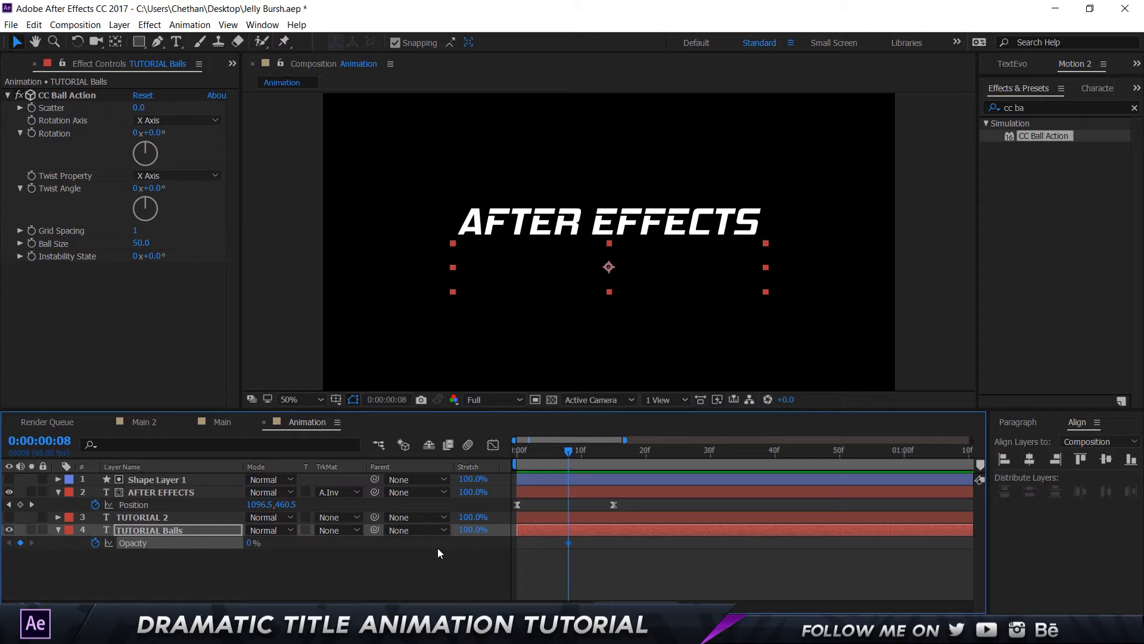
- Add TUTORIAL Balls Opacity keyframes of 50% at 0:00:00:10 and 35% at 0:00:00:12
key(Page_Down)
key(Page_Down)
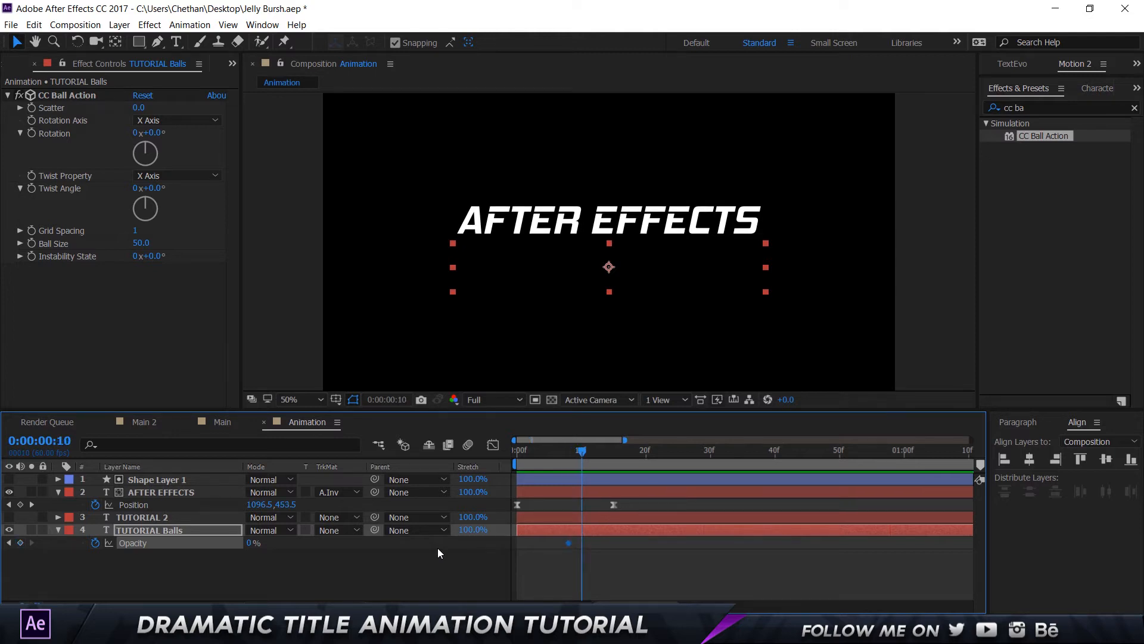
click(249, 543)
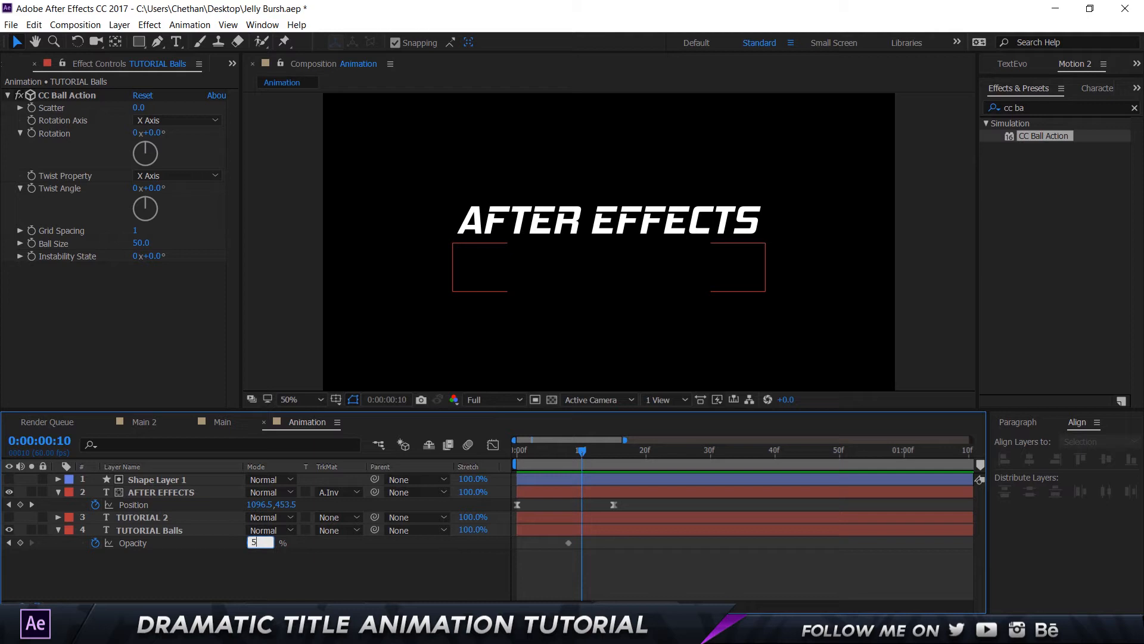
text(50)
key(Return)
key(Page_Down)
key(Page_Down)
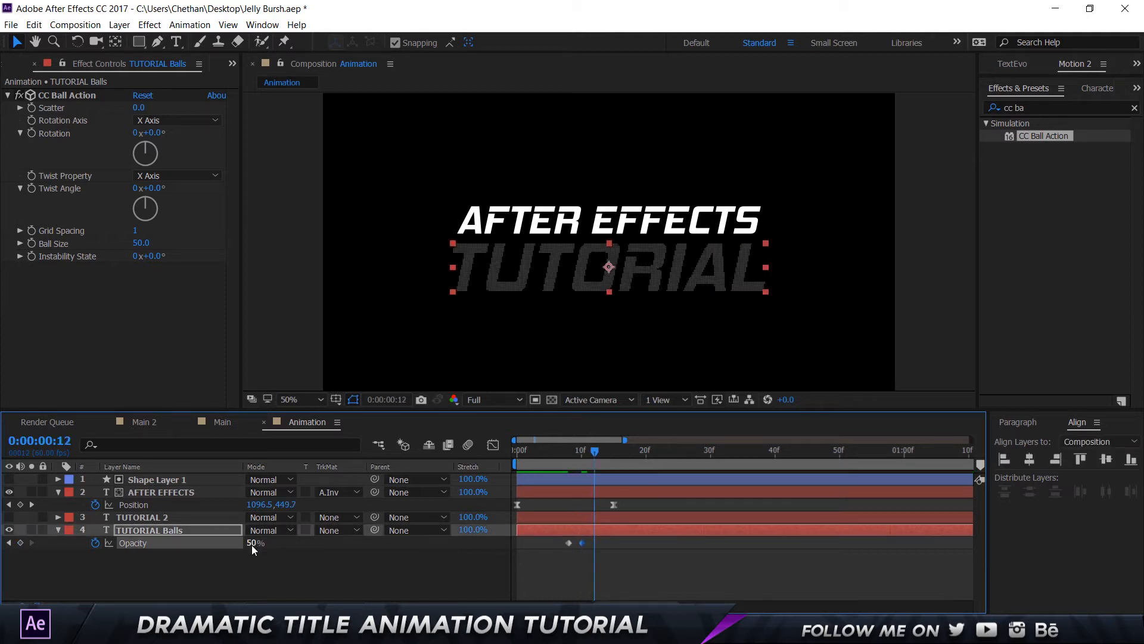
click(253, 544)
text(35)
key(Return)
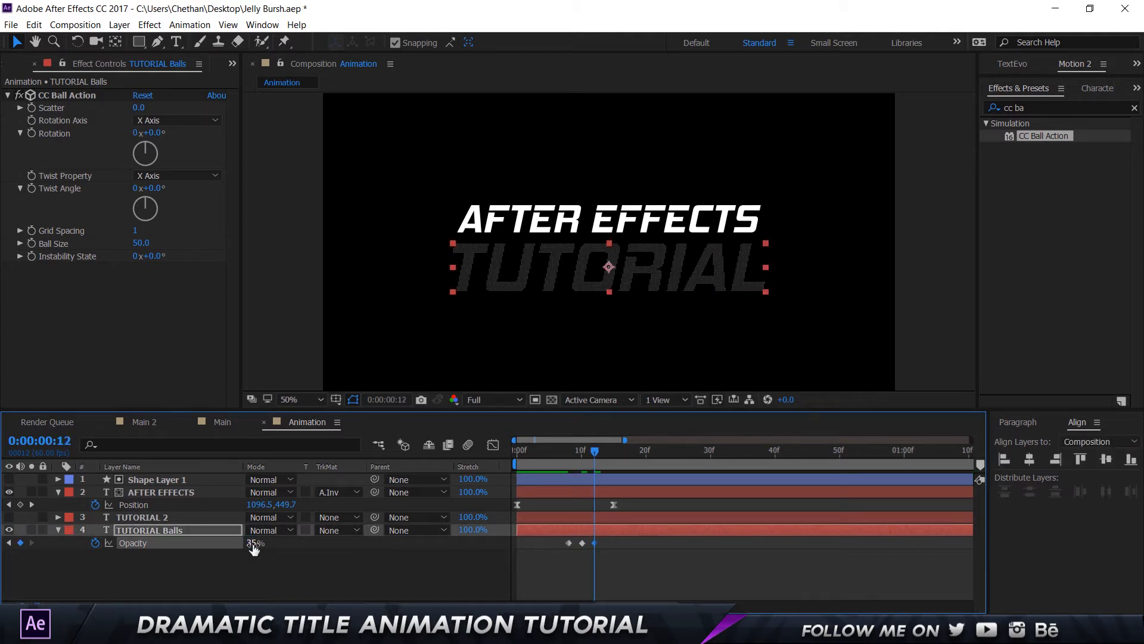
- Add TUTORIAL Balls Opacity keyframes of 80% at 0:00:00:14 and 65% at 0:00:00:16
key(Page_Down)
key(Page_Down)
click(253, 543)
text(80)
key(Return)
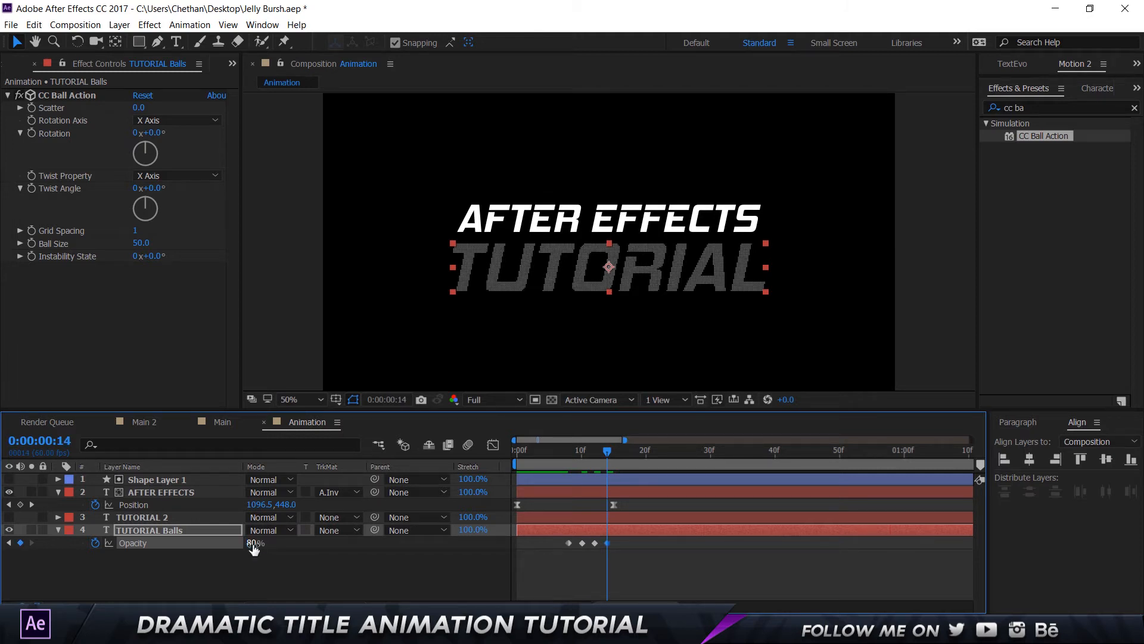
key(Page_Down)
key(Page_Down)
click(252, 544)
text(65)
key(Return)
- Add a TUTORIAL Balls Opacity keyframe of 90% at 0:00:00:18
key(Page_Down)
key(Page_Down)
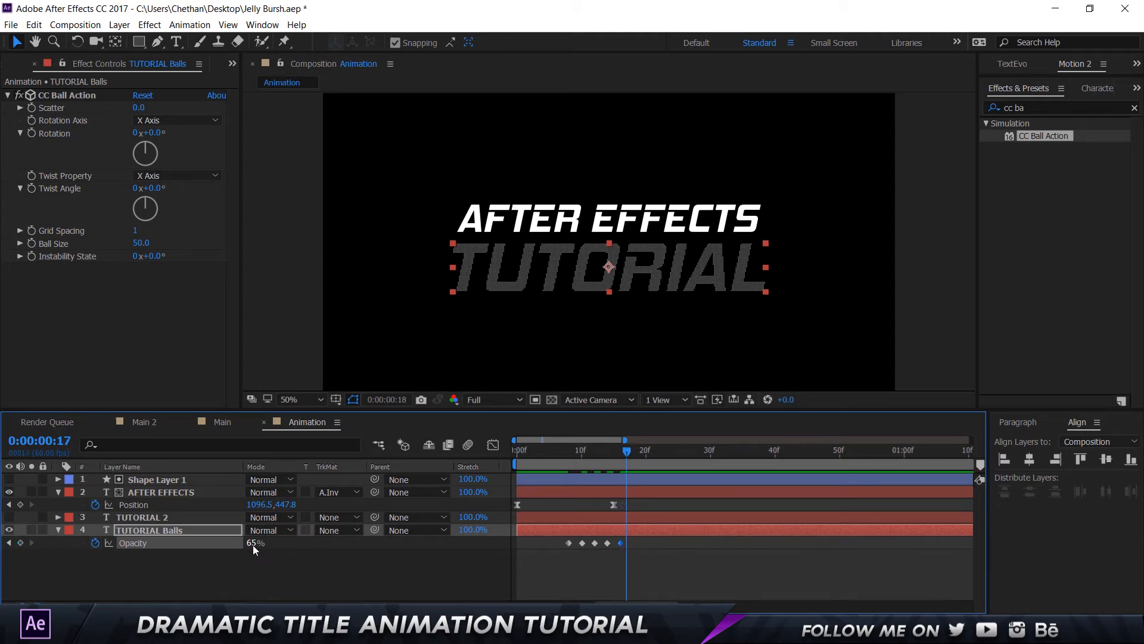
click(253, 543)
text(80)
key(Return)
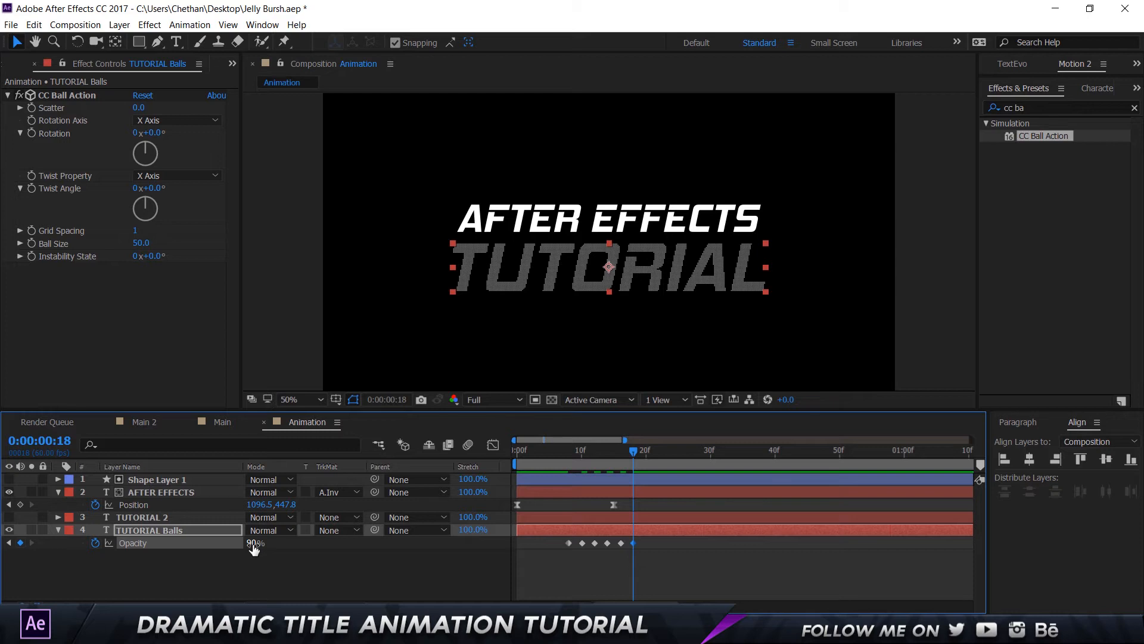
click(253, 543)
text(90)
click(255, 563)
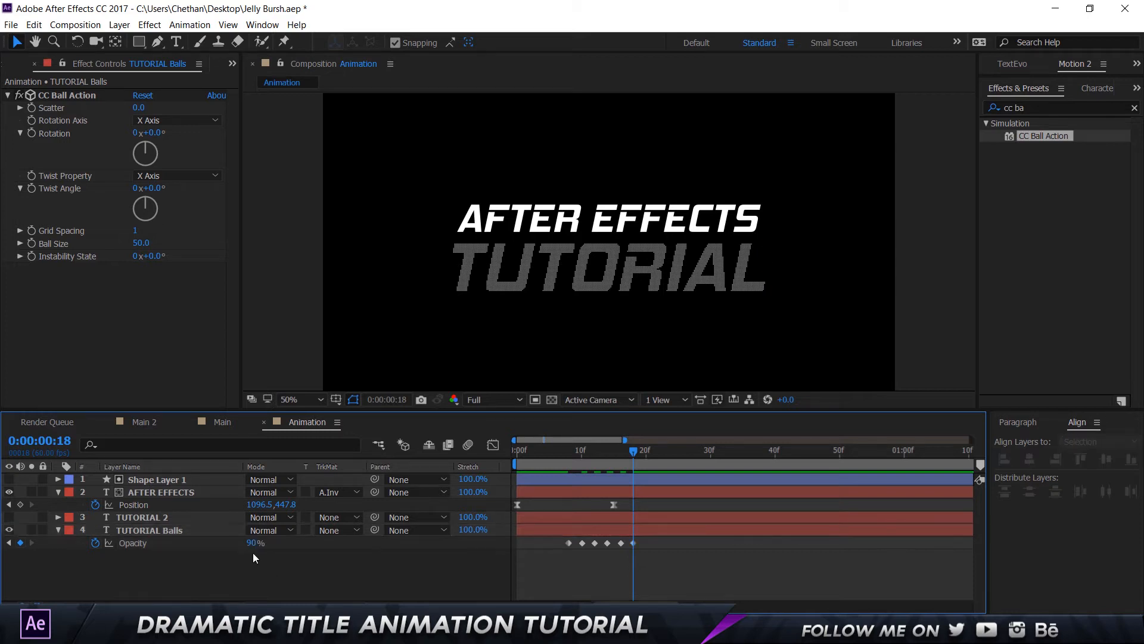
- Add TUTORIAL Balls Opacity keyframes of 40% at 0:00:00:20 and 100% at 0:00:00:22
key(Page_Down)
key(Page_Down)
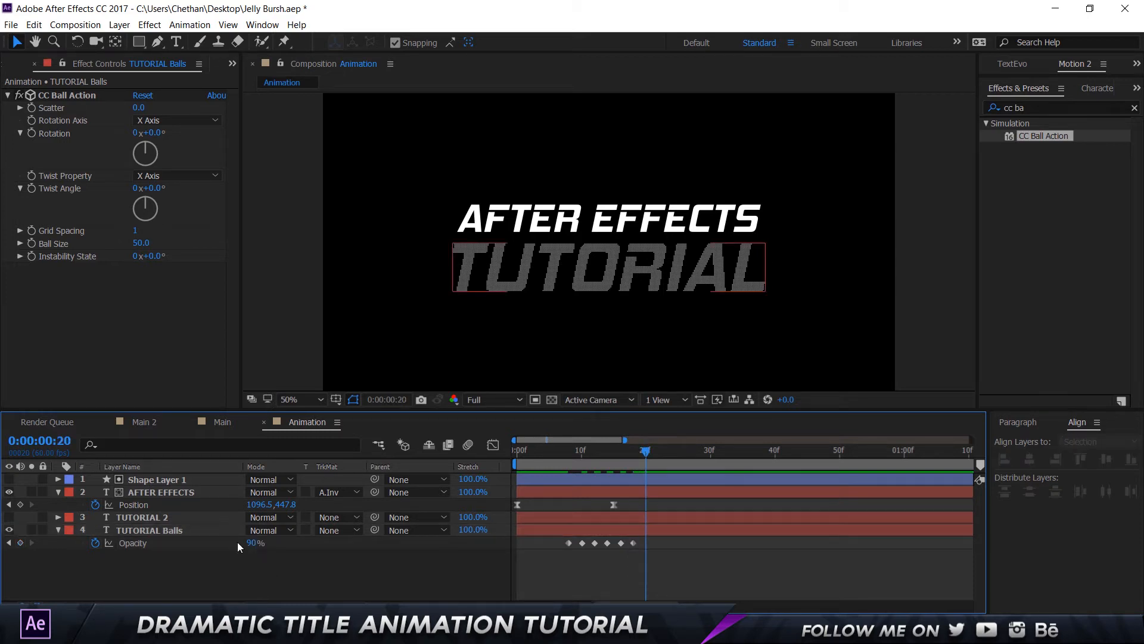
click(254, 542)
text(40)
key(Return)
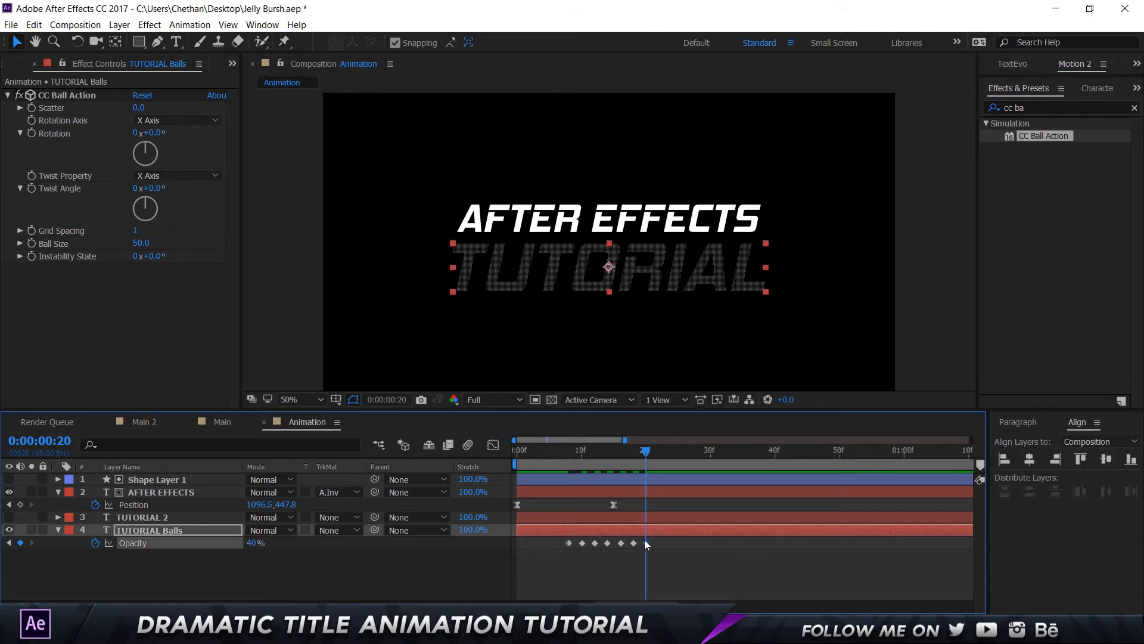
key(Page_Down)
key(Page_Down)
click(251, 543)
text(100)
key(Return)
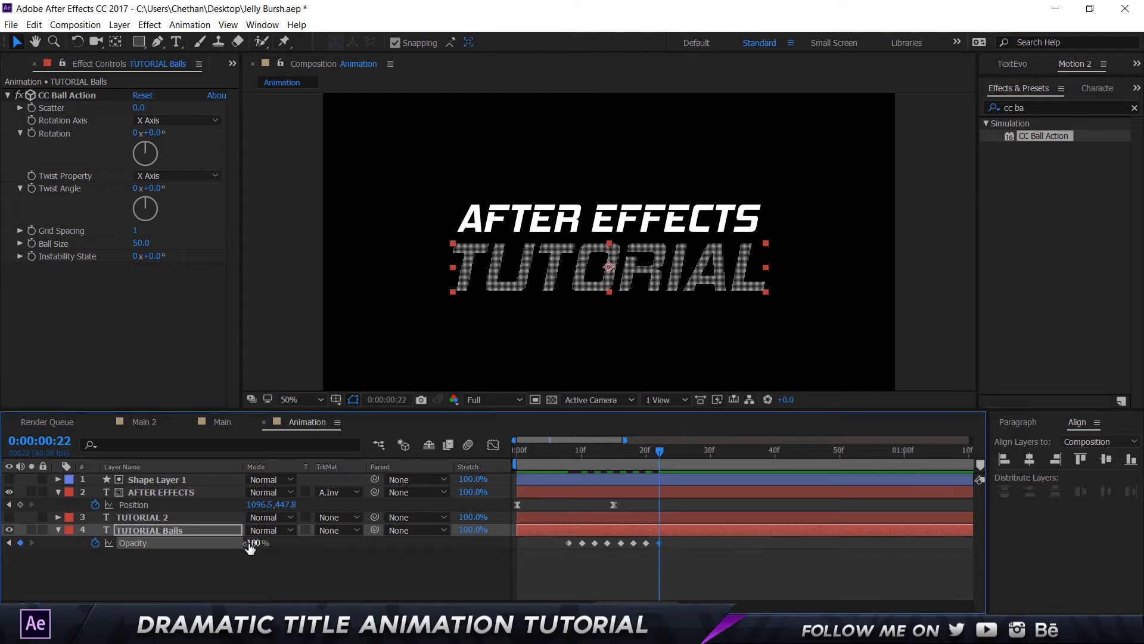
- Preview the flickering TUTORIAL Balls opacity from the start and park the playhead at 0:00:00:05
drag(530, 449, 504, 457)
key(space)
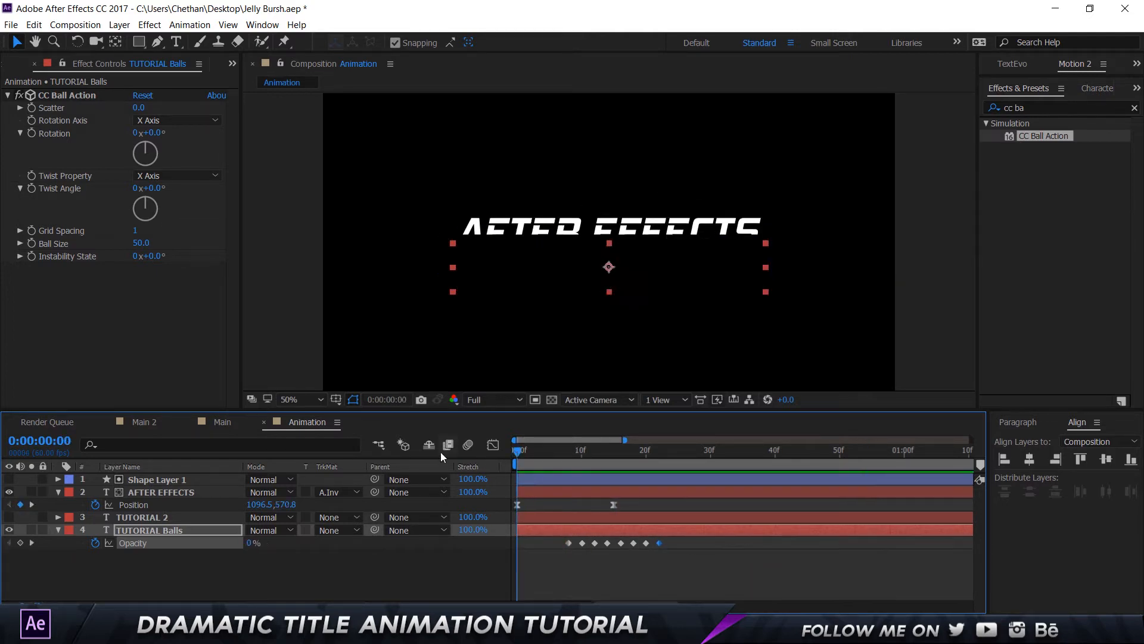
click(551, 451)
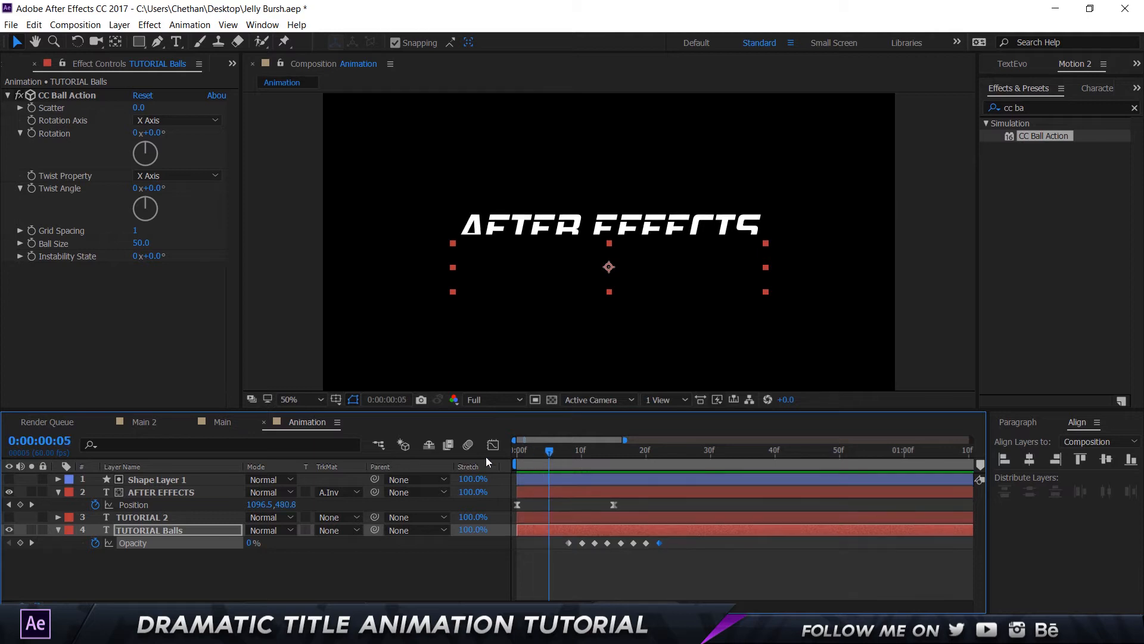
- Make the TUTORIAL 2 layer visible and create shapes from its text
click(176, 530)
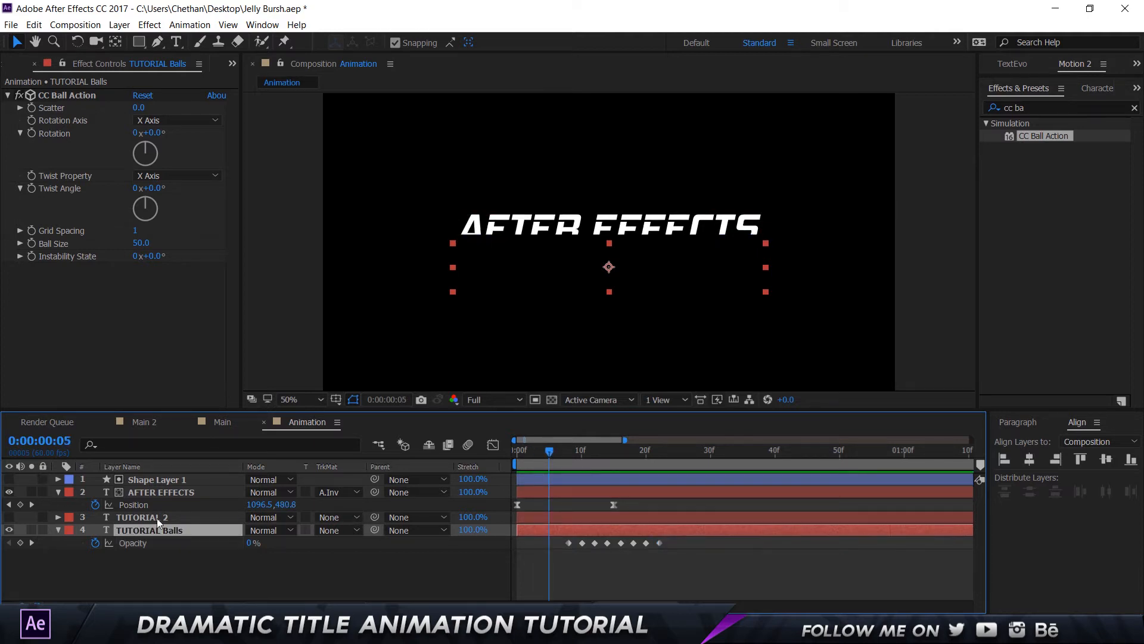
click(156, 517)
click(10, 517)
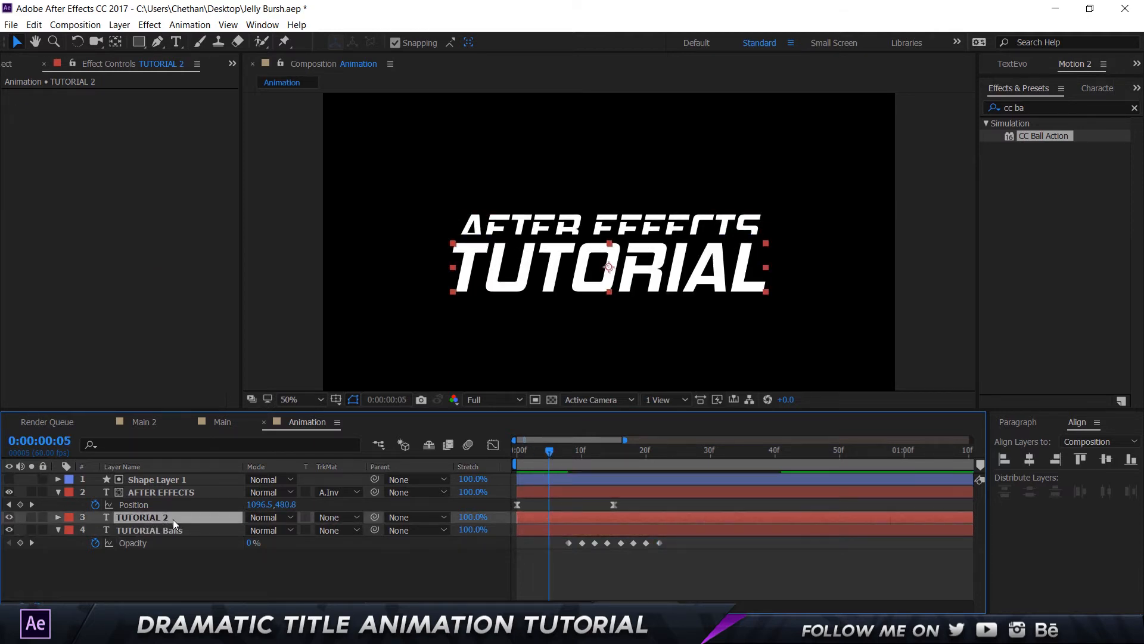
right_click(168, 517)
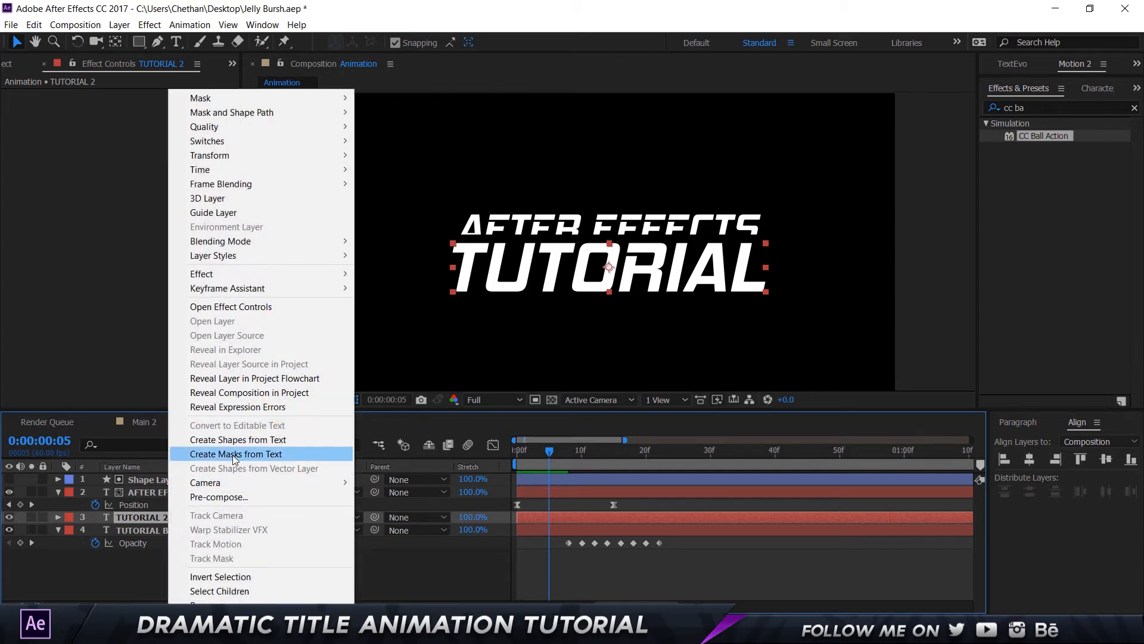
click(210, 442)
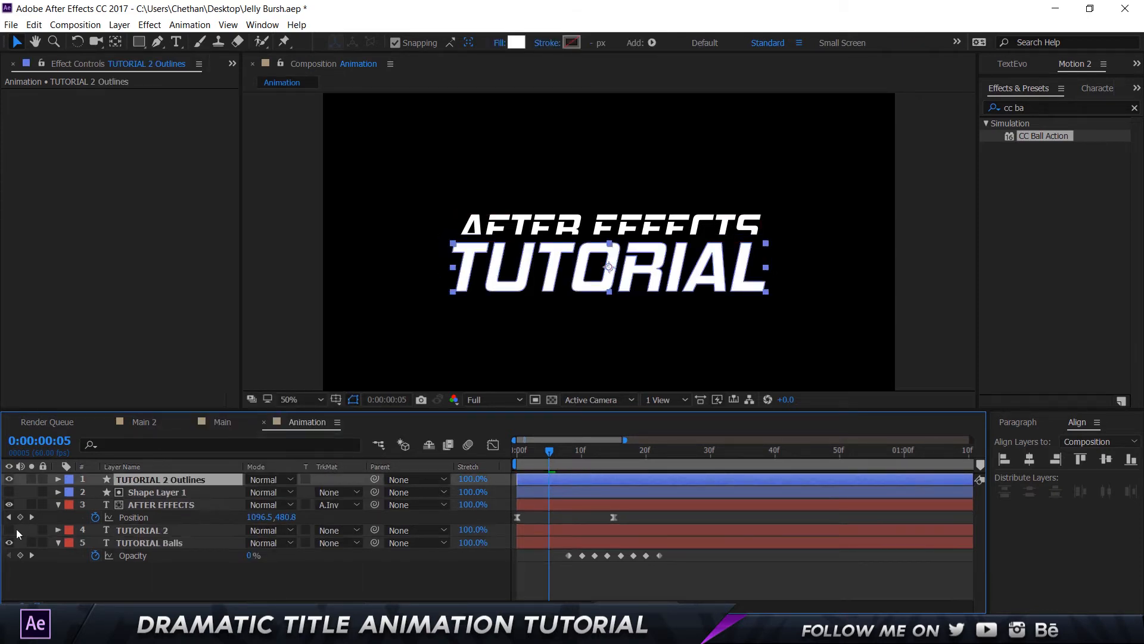
- Move TUTORIAL 2 to the bottom of the layer stack and place TUTORIAL 2 Outlines directly above TUTORIAL Balls
click(126, 529)
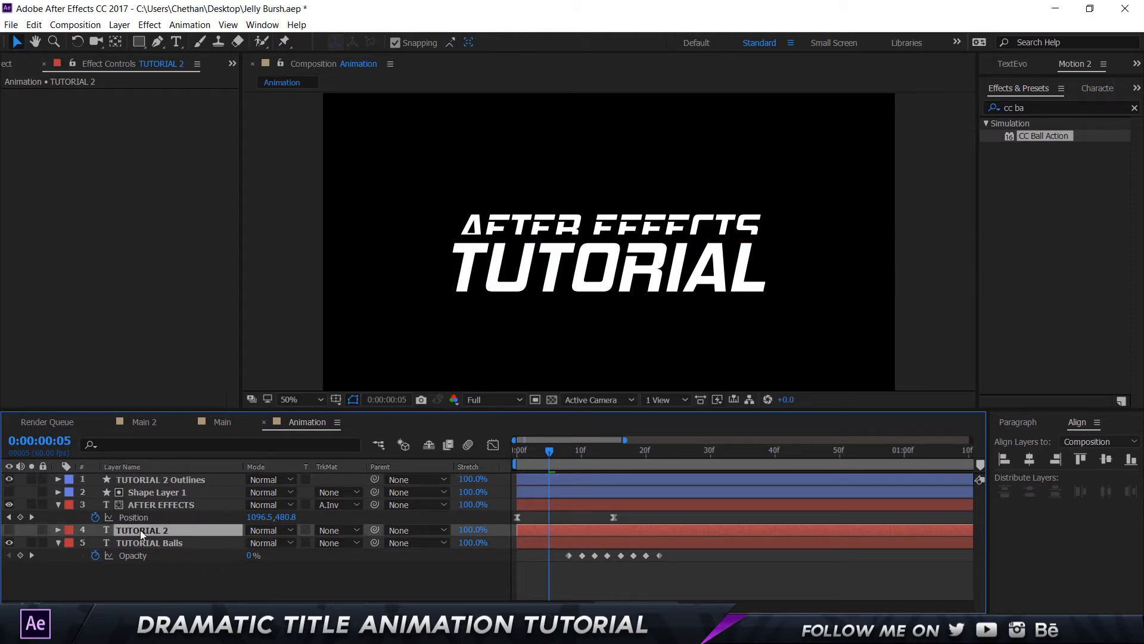
drag(149, 481, 147, 562)
click(162, 517)
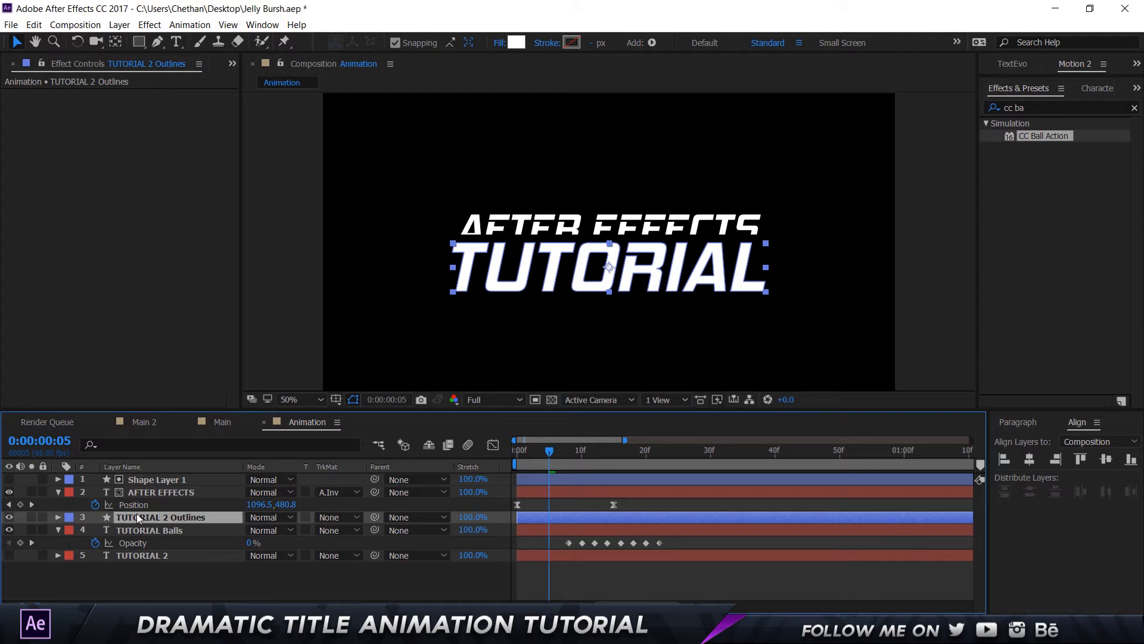
- Rename the TUTORIAL 2 Outlines shape layer as TUTORIAL Stroke
key(Return)
key(Right)
key(BackSpace)
key(BackSpace)
key(BackSpace)
key(BackSpace)
key(BackSpace)
key(BackSpace)
key(BackSpace)
key(BackSpace)
key(BackSpace)
key(BackSpace)
text(Stro)
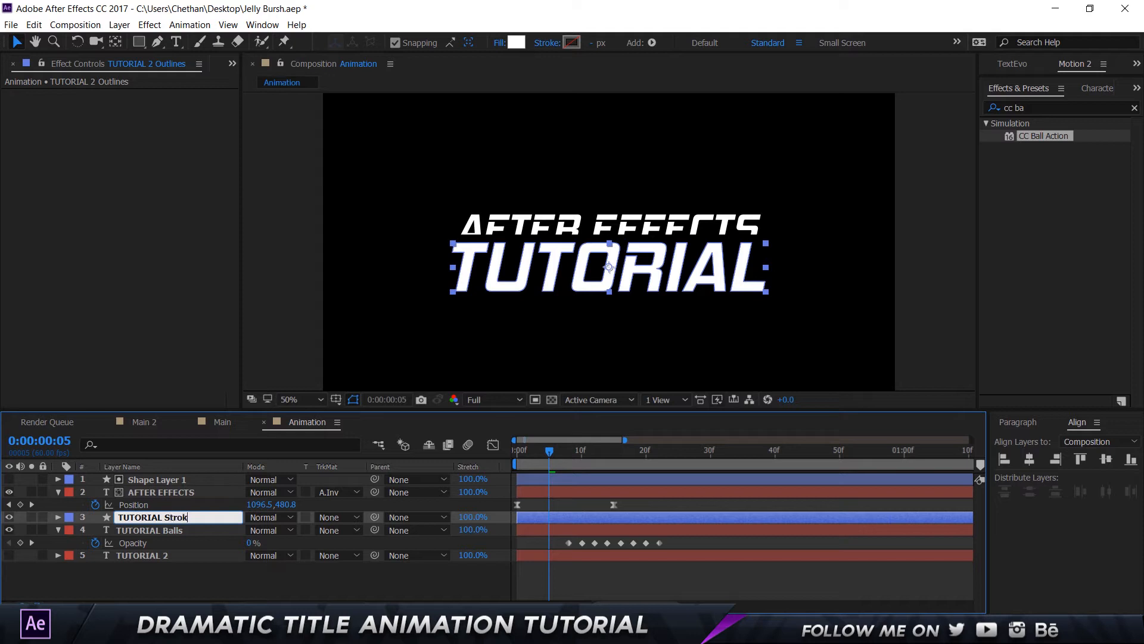
text(ke)
key(Return)
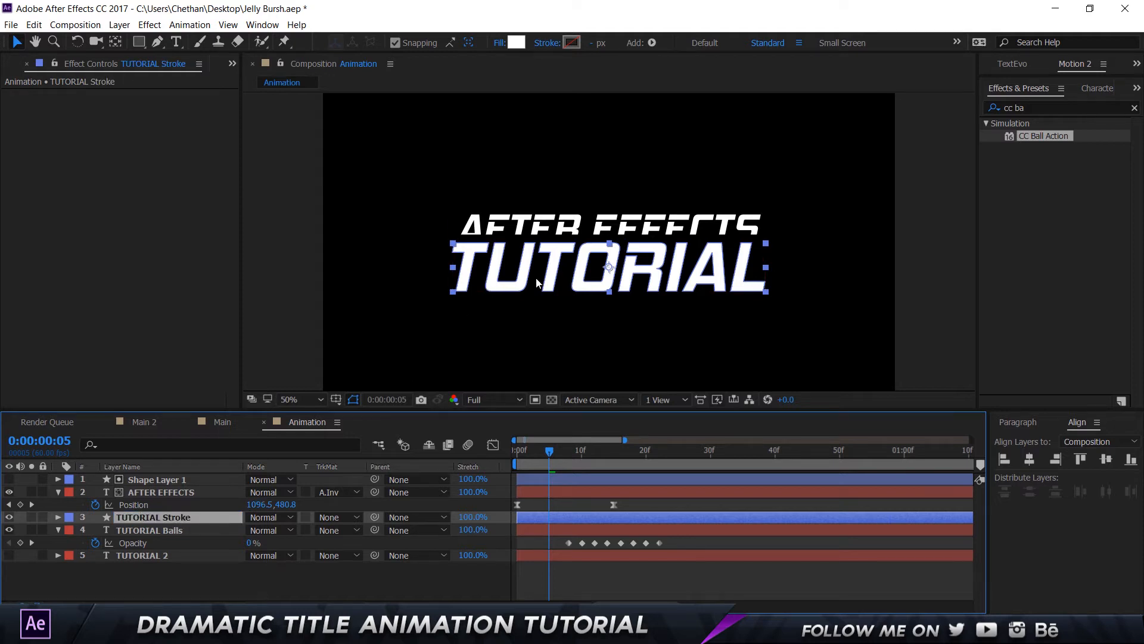
- Set the fill of the TUTORIAL Stroke shape layer to None
click(498, 42)
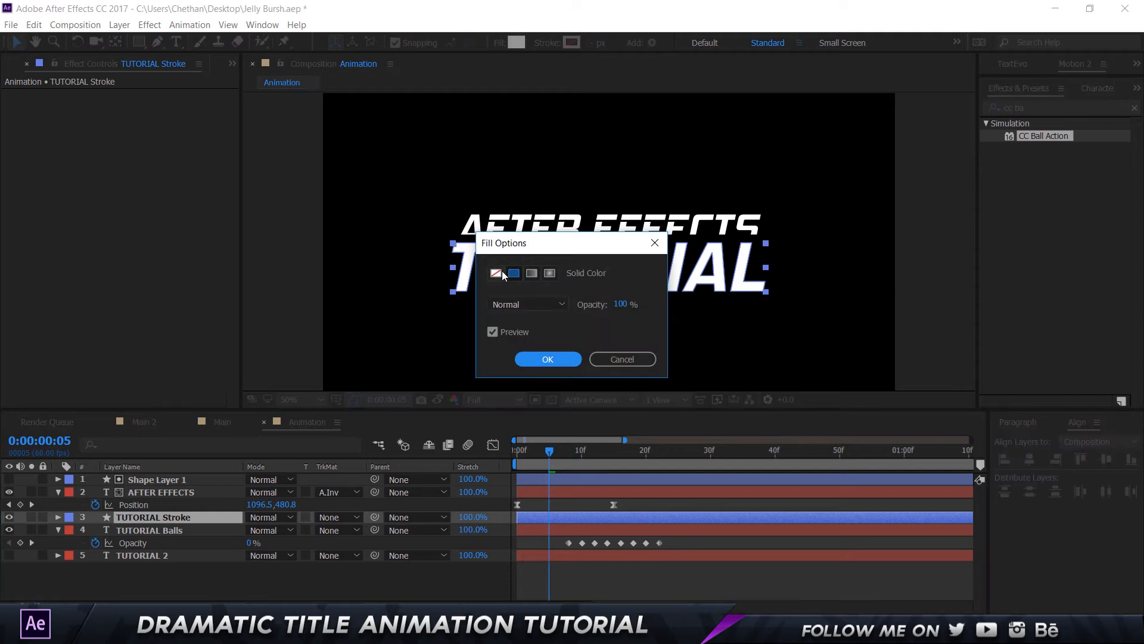
click(496, 272)
click(548, 359)
click(394, 289)
click(159, 529)
click(167, 517)
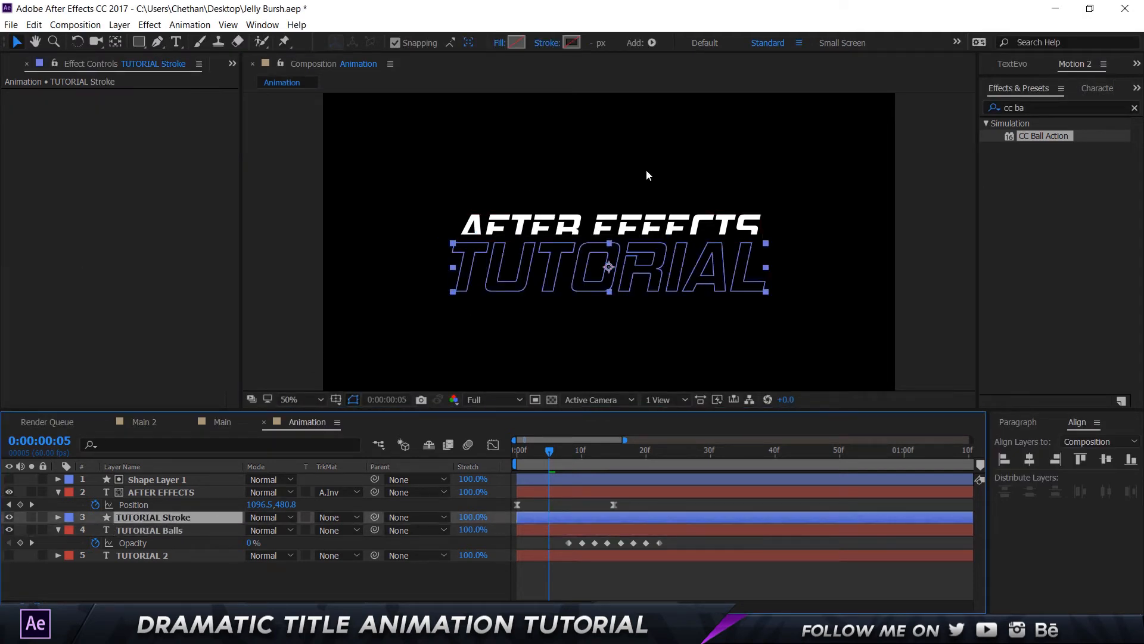
- Give the TUTORIAL Stroke shape layer a solid white stroke with a width of 2 px
click(548, 43)
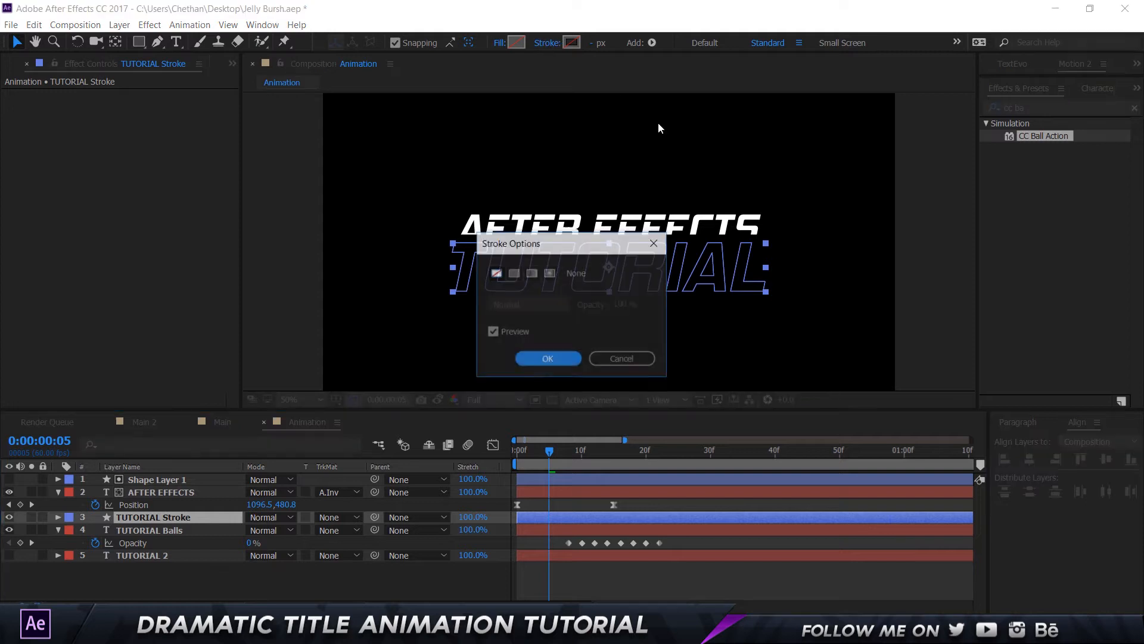
click(513, 274)
click(543, 359)
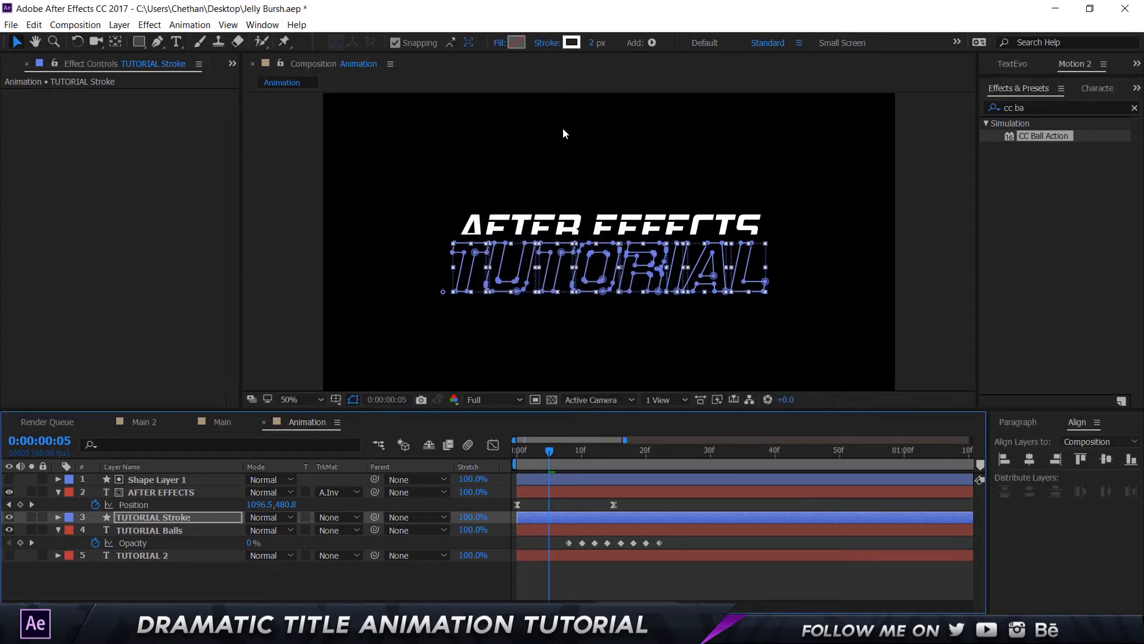
click(399, 337)
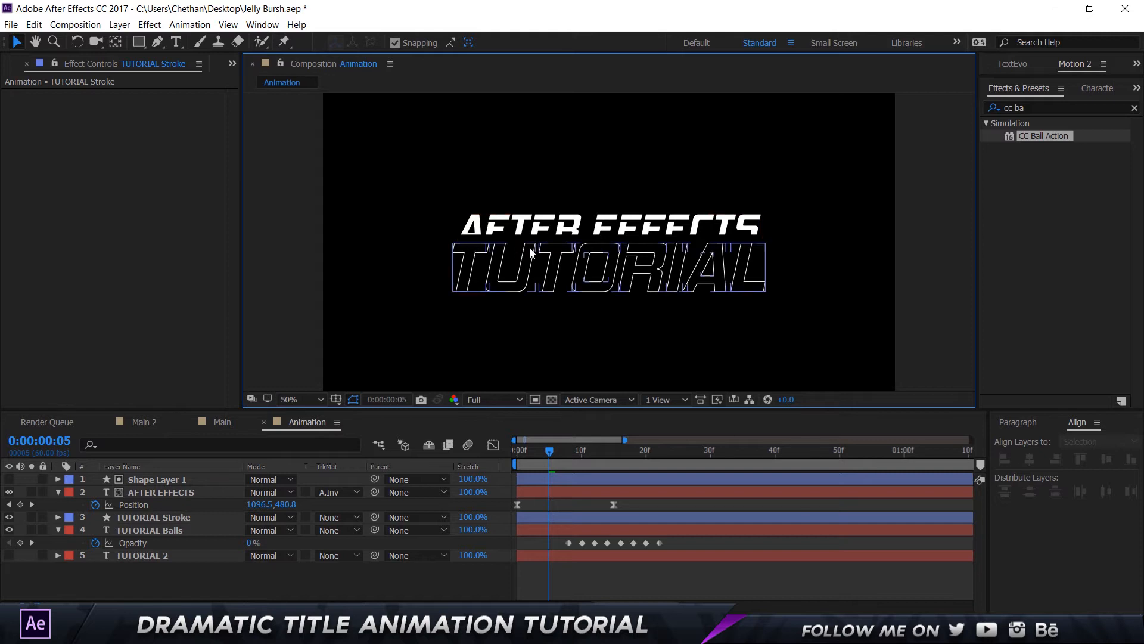
click(682, 252)
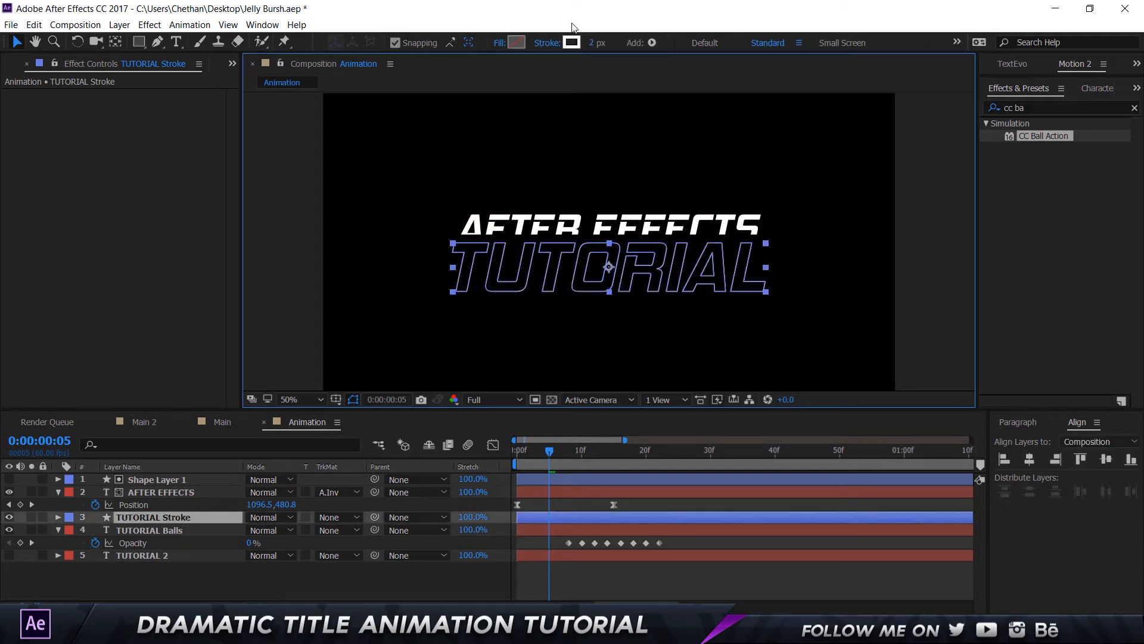
click(595, 43)
text(1)
key(Return)
click(650, 167)
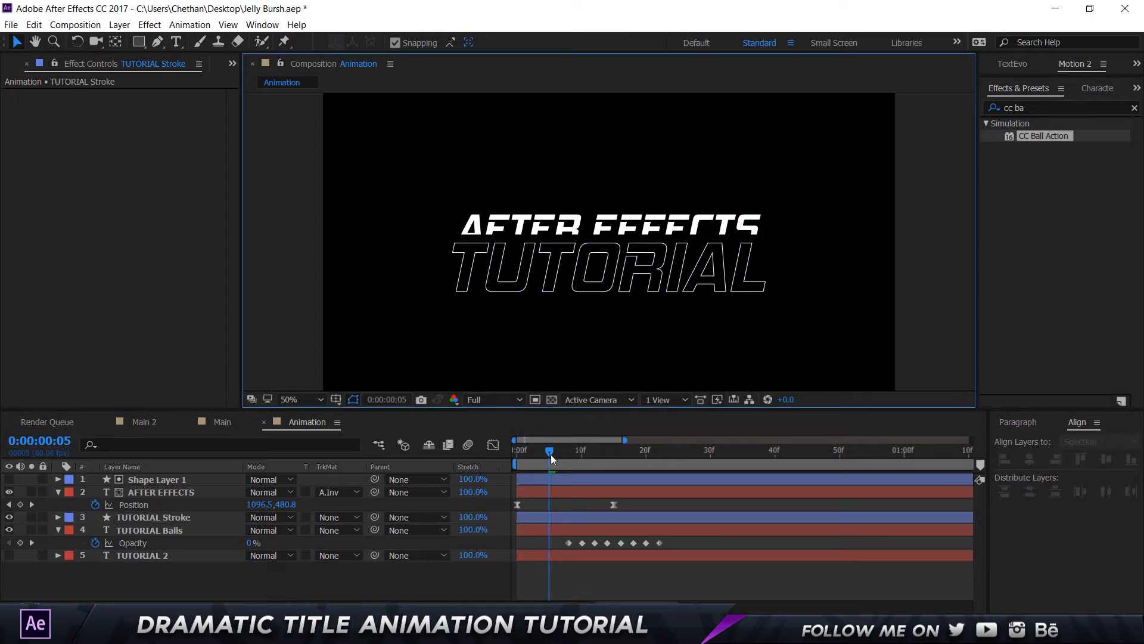
- Go to frame 8 and add Trim Paths to the contents of the TUTORIAL Stroke layer
drag(563, 453, 567, 452)
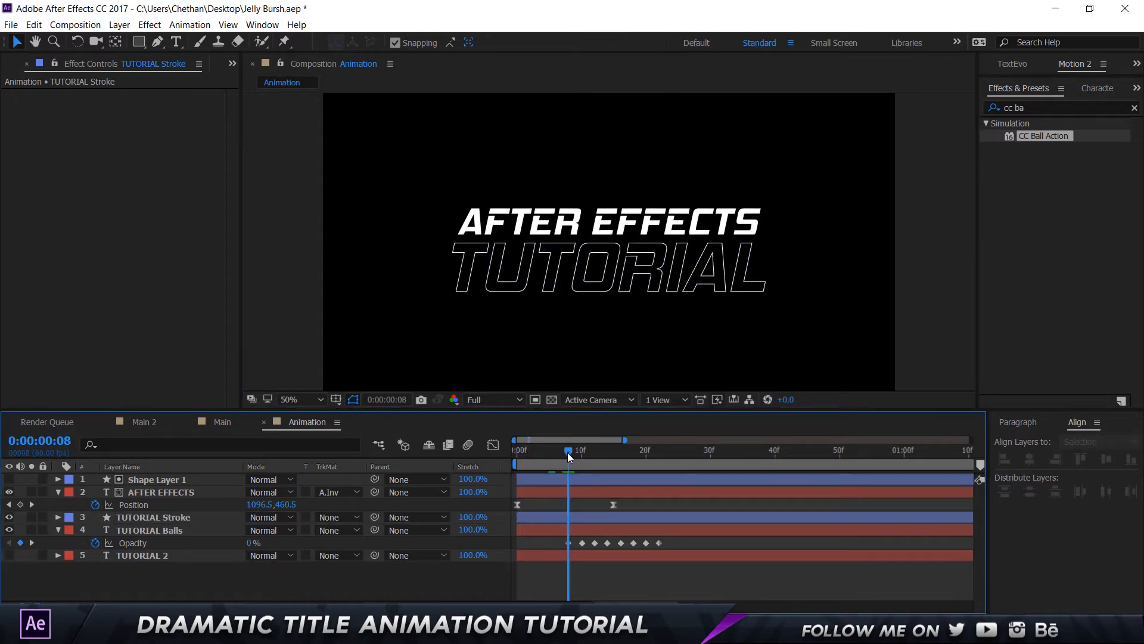
click(144, 516)
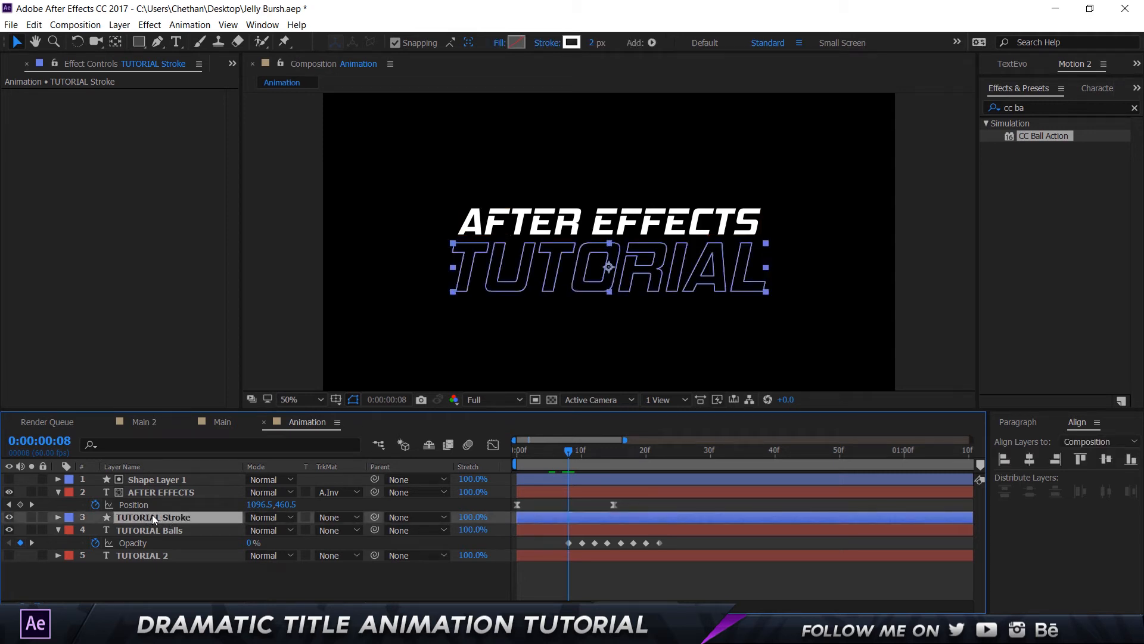
click(57, 517)
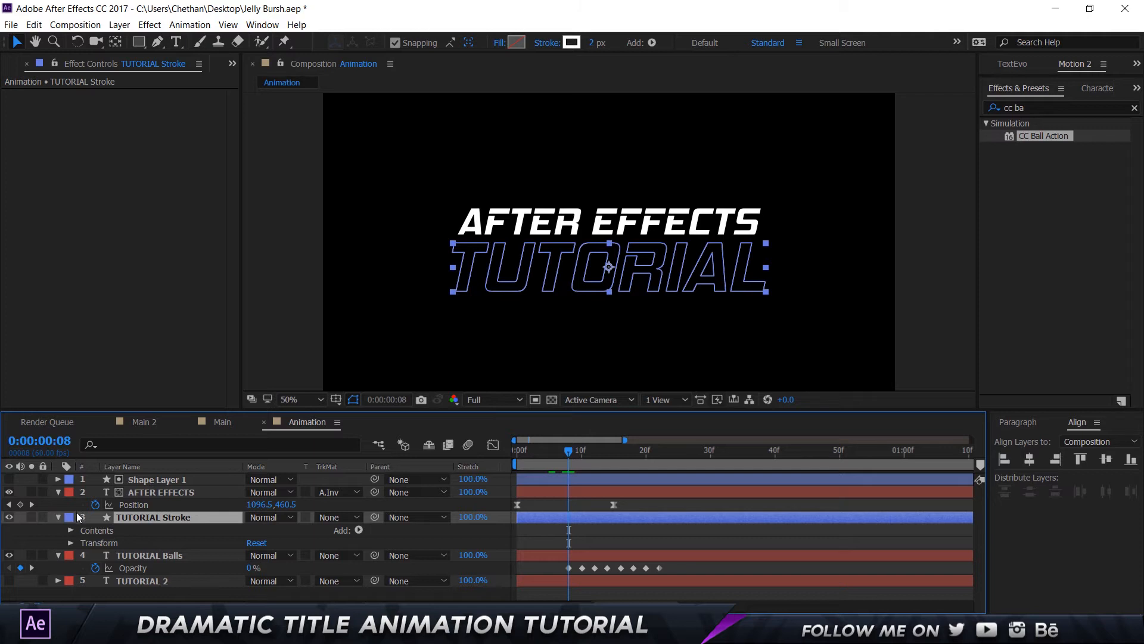
click(358, 529)
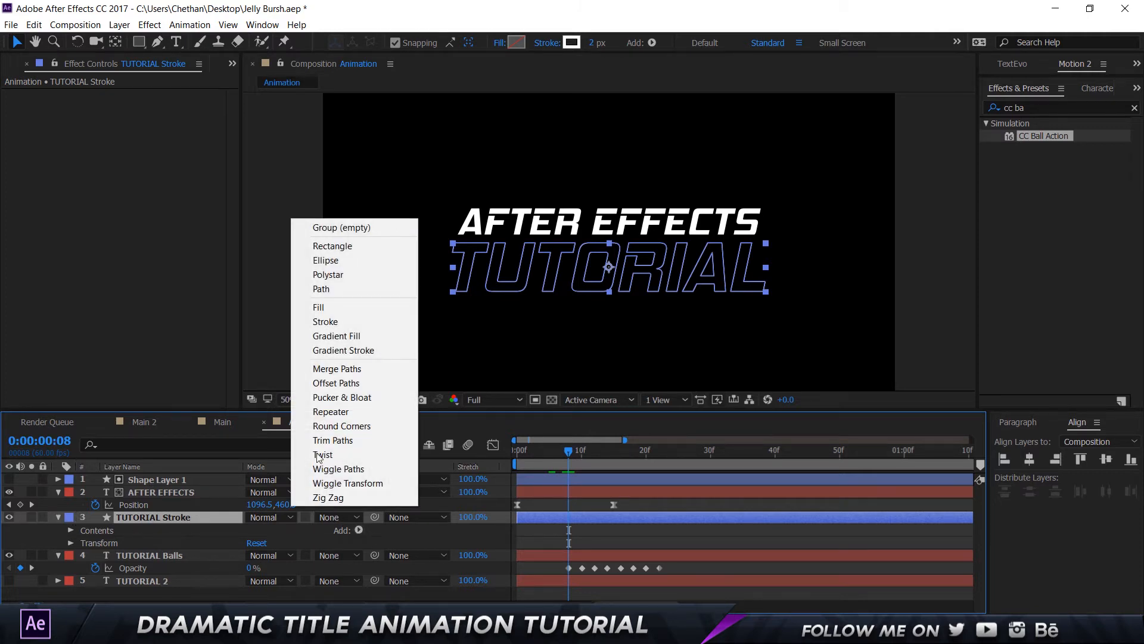
click(339, 441)
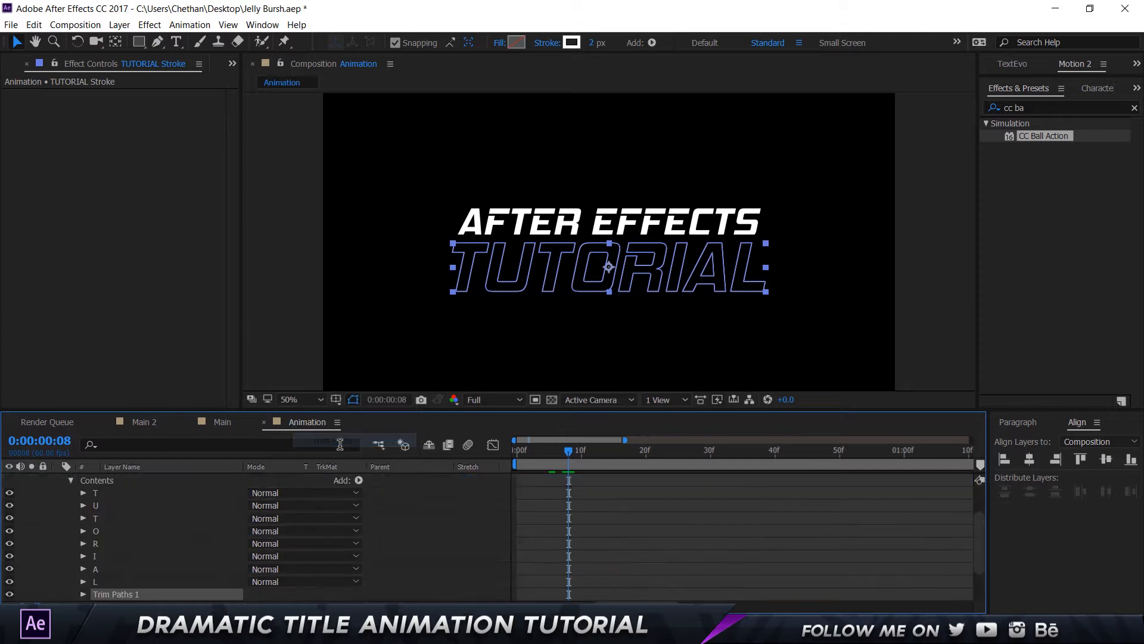
- Examine which outlines the individual letter groups L, A, I, R and O of TUTORIAL Stroke contain
scroll(454, 526, down, 2)
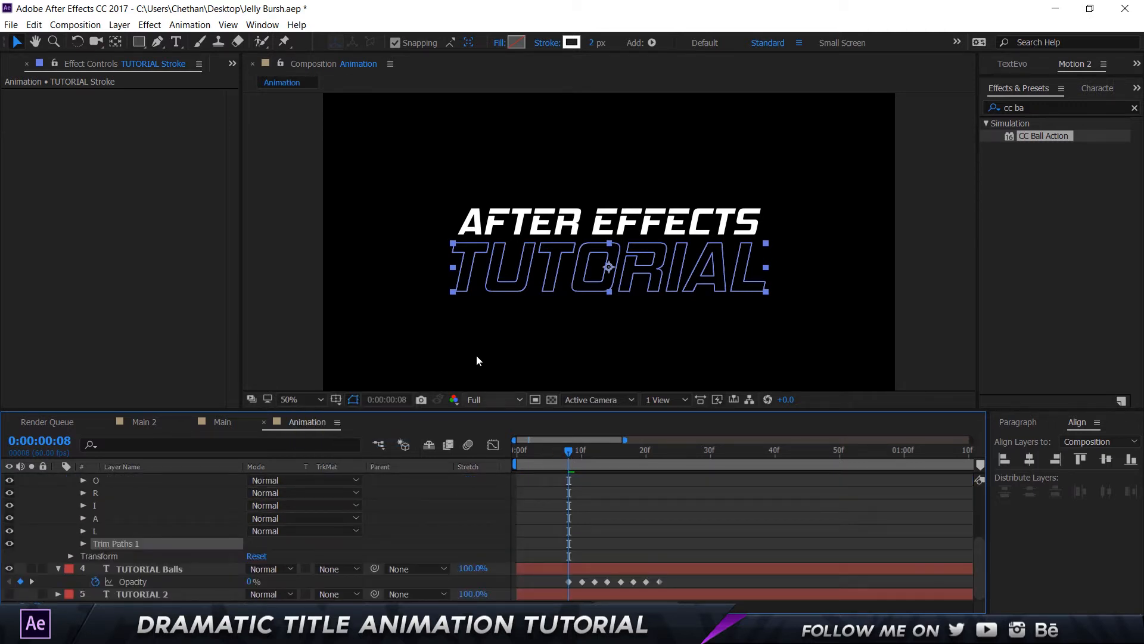
click(104, 531)
click(105, 517)
click(112, 506)
click(119, 493)
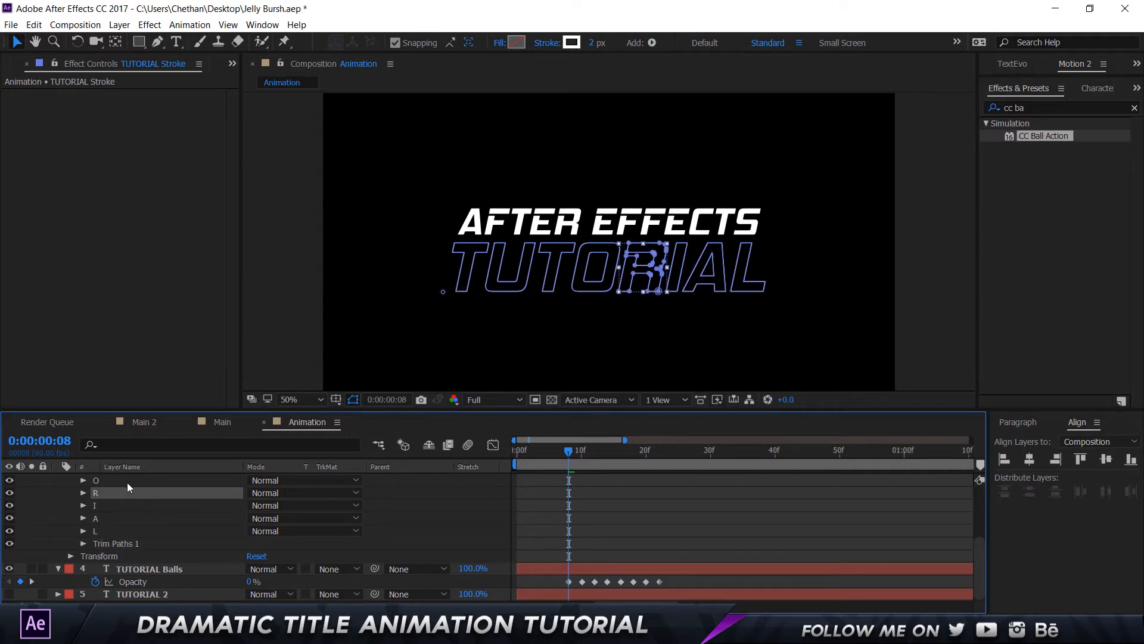
click(125, 481)
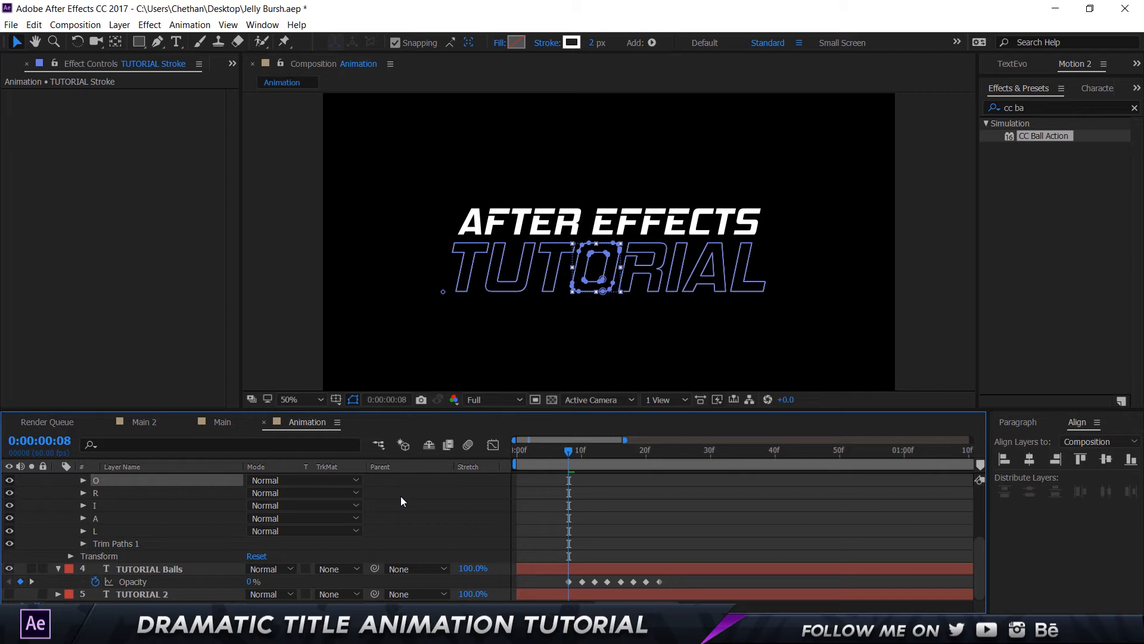
click(641, 481)
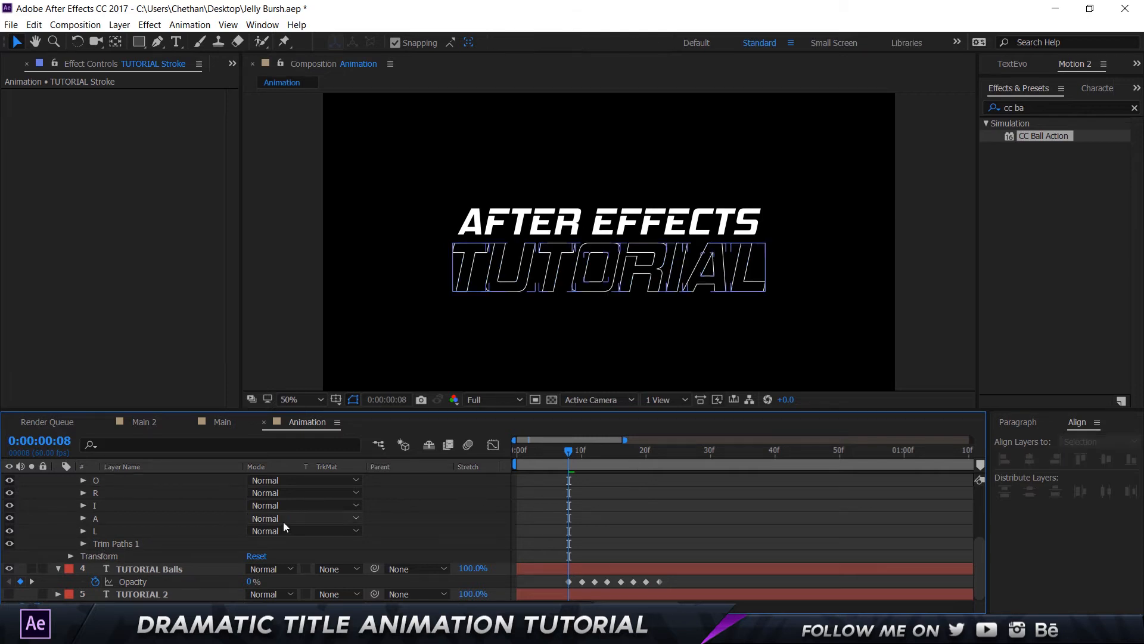
- Keyframe the Trim Paths Start of TUTORIAL Stroke at 0% on frame 8 and 100% on frame 22
click(83, 543)
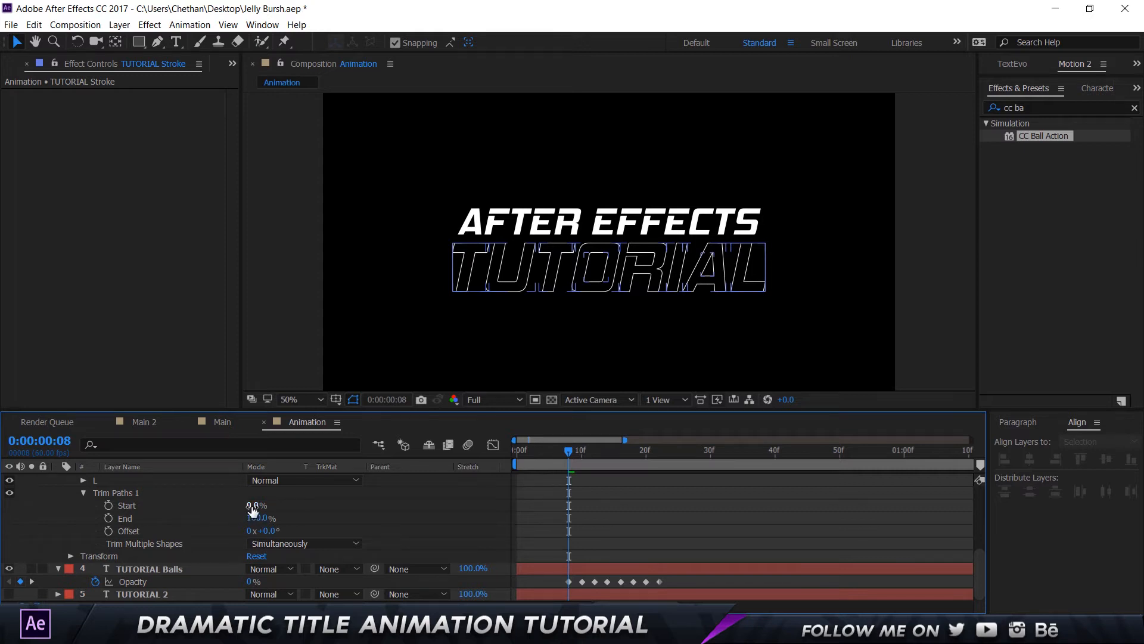
drag(253, 509, 449, 507)
click(794, 525)
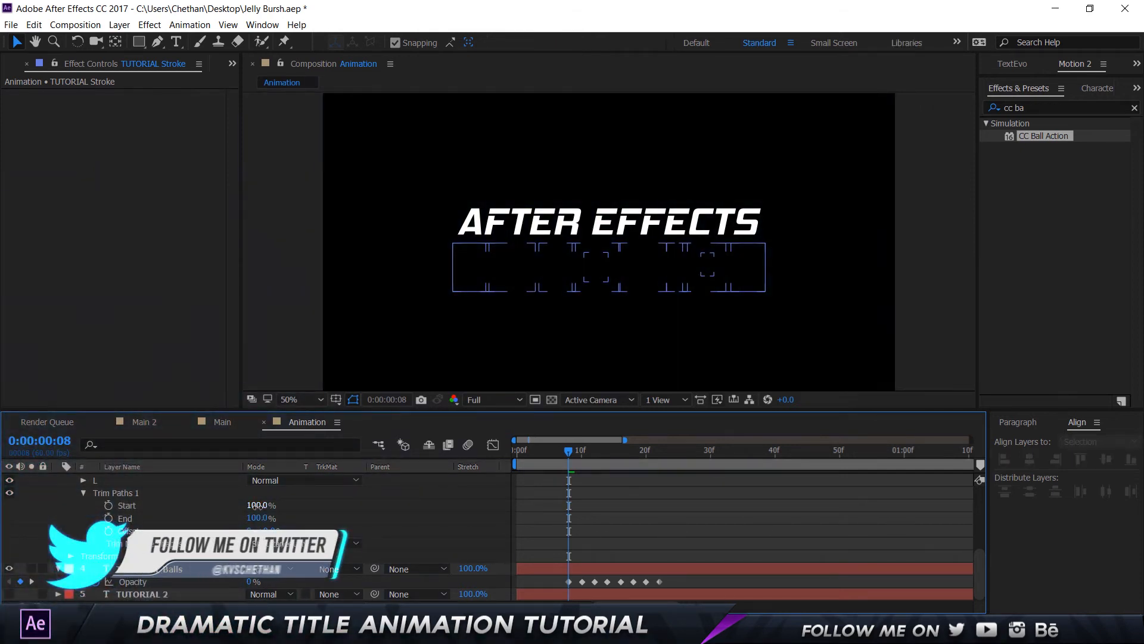
mouse_move(258, 507)
mouse_down()
mouse_move(155, 505)
mouse_move(426, 496)
mouse_move(710, 426)
mouse_move(474, 265)
mouse_up()
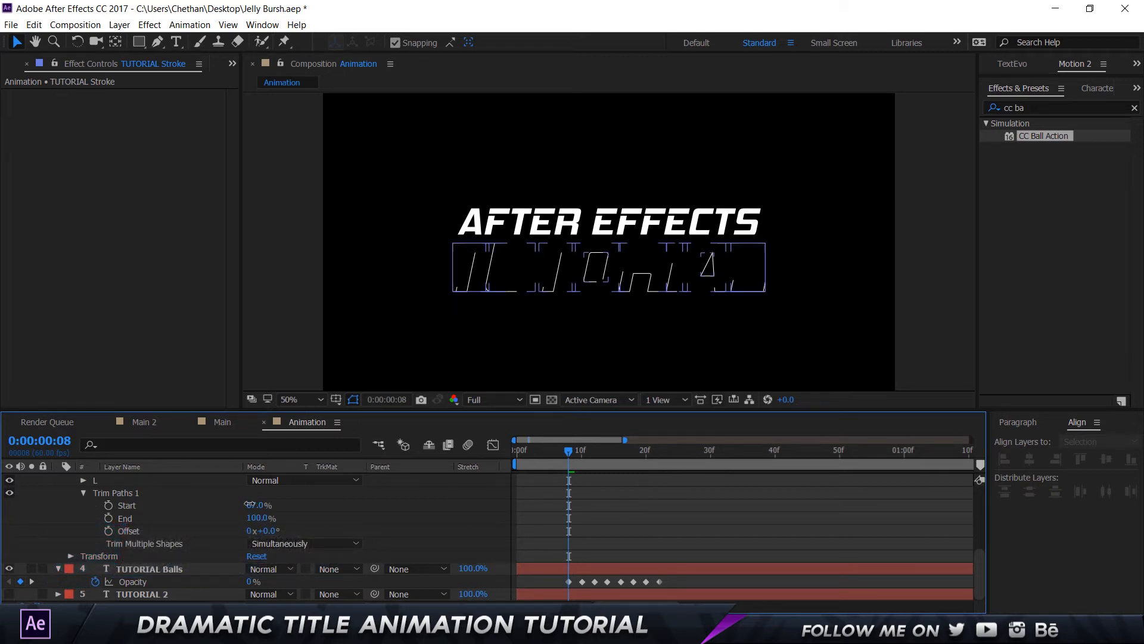
drag(253, 508, 116, 505)
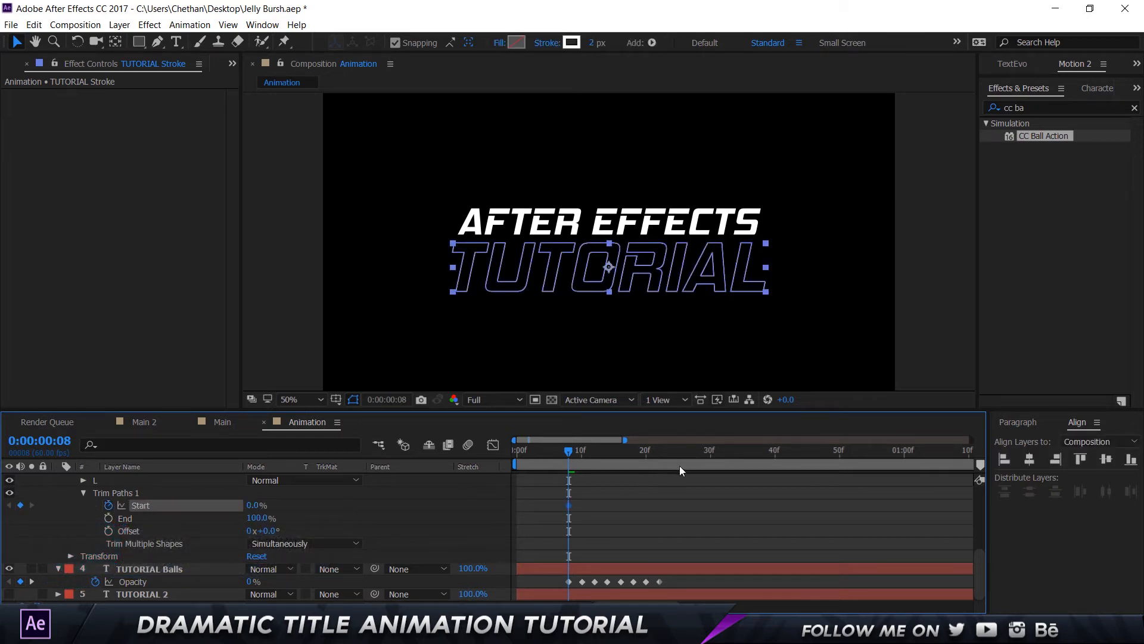
click(659, 452)
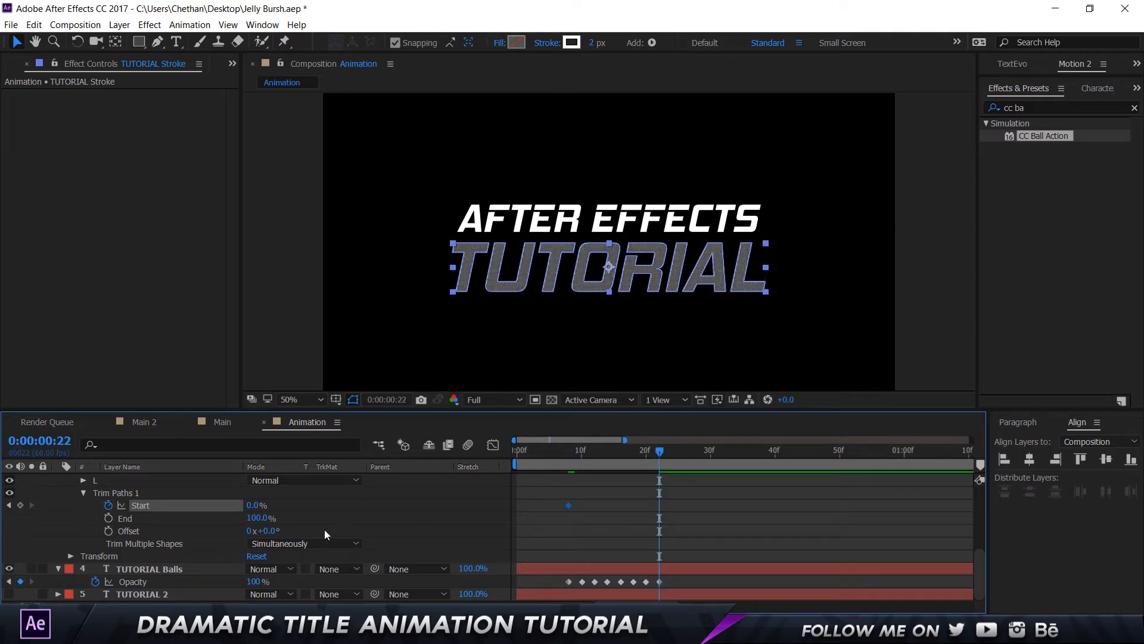
drag(255, 507, 425, 511)
click(426, 516)
- Hide the TUTORIAL Balls layer and preview the stroke animation from about frame 7
click(560, 452)
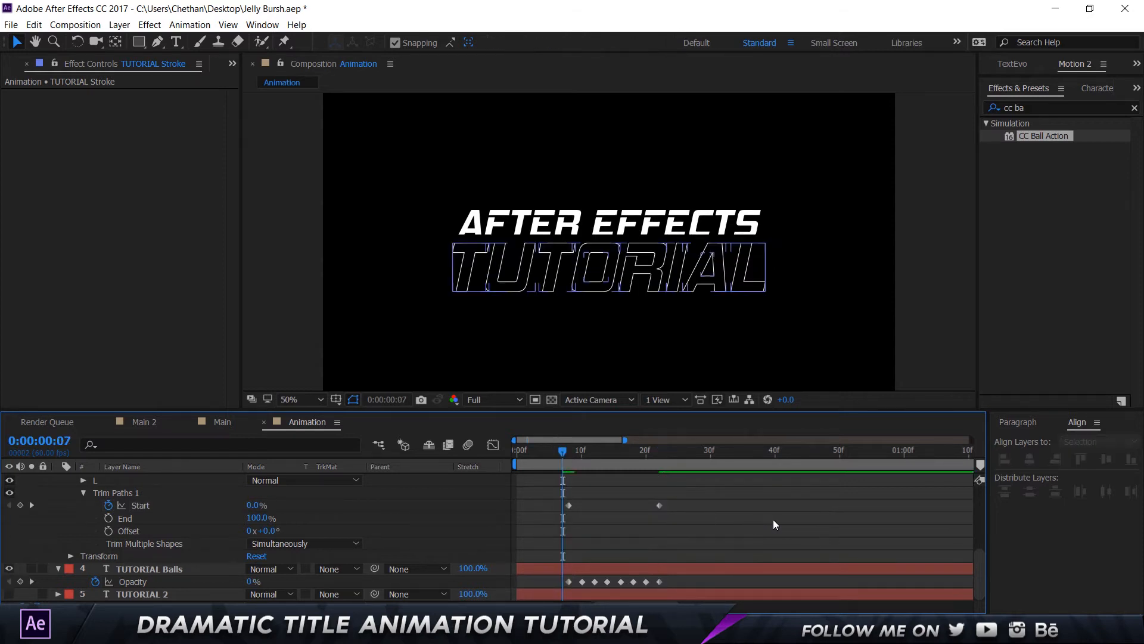
click(10, 570)
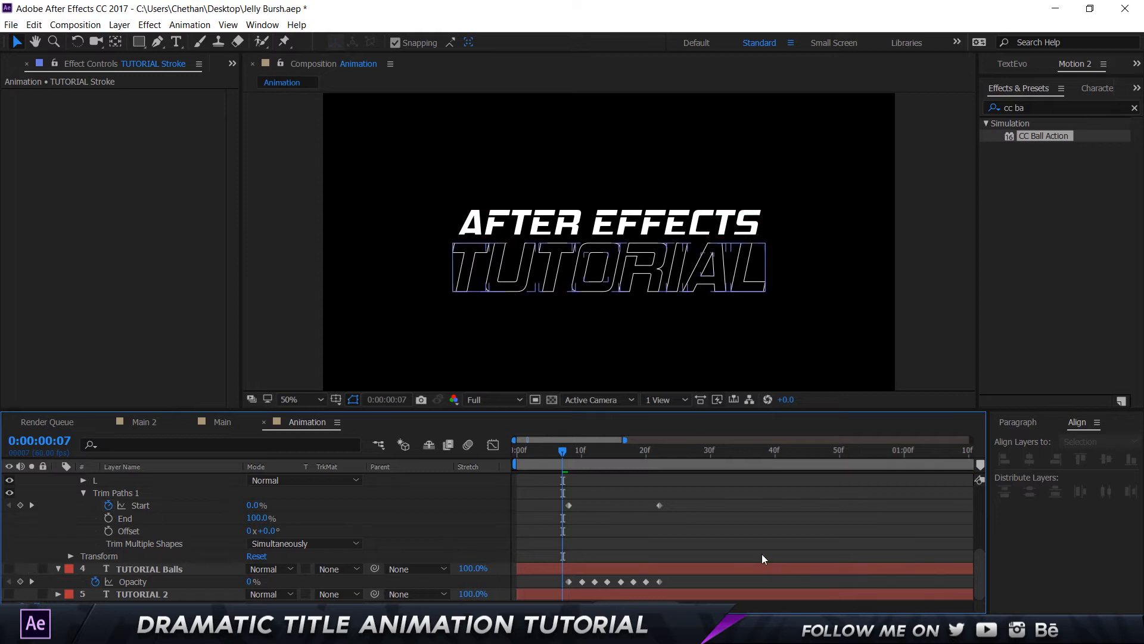
key(space)
click(555, 451)
mouse_move(556, 451)
mouse_down()
mouse_move(626, 456)
mouse_move(569, 460)
mouse_up()
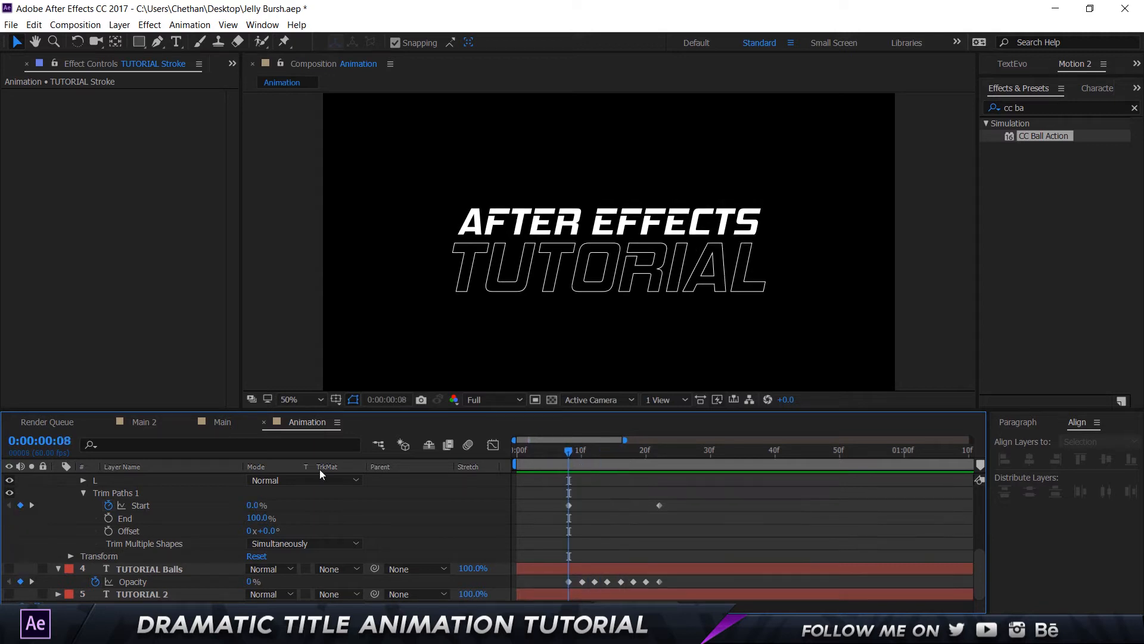
- Set the Trim Paths End of TUTORIAL Stroke to 0% and preview the outlines drawing on
drag(268, 518, 80, 526)
click(799, 505)
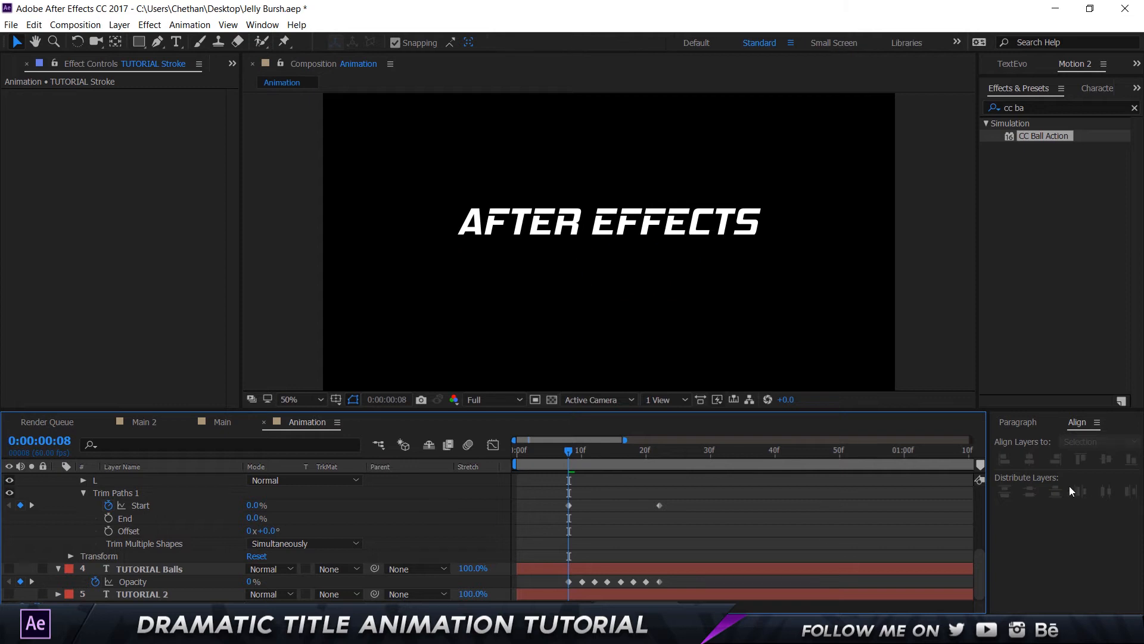
key(space)
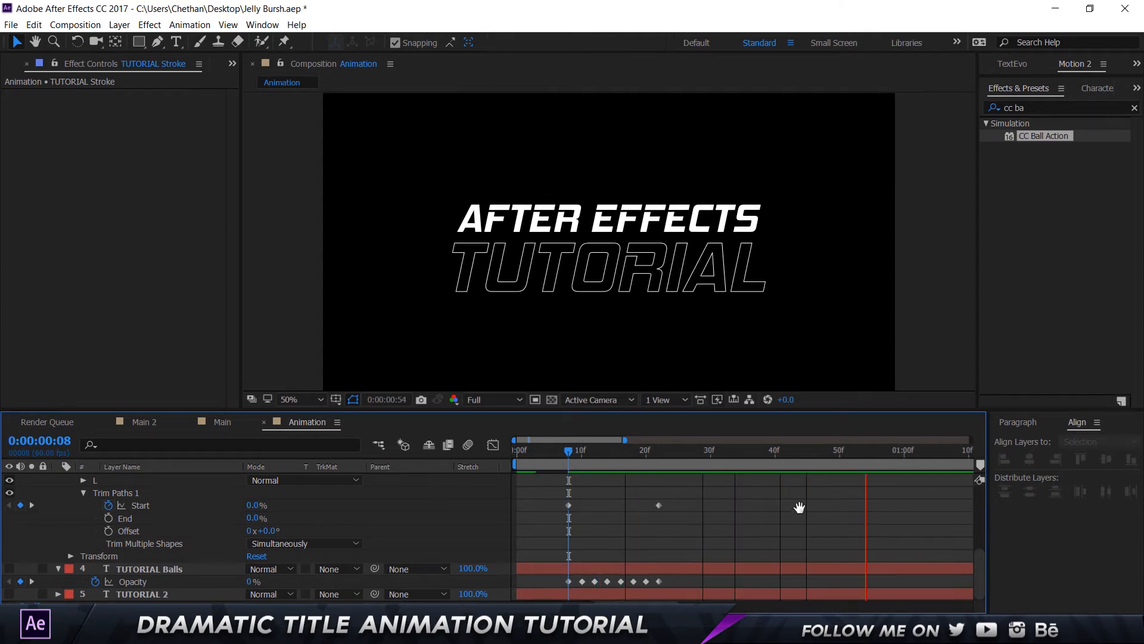
drag(526, 448, 624, 458)
- Apply Easy Ease to both Start keyframes of the TUTORIAL Stroke layer's Trim Paths
drag(678, 517, 545, 493)
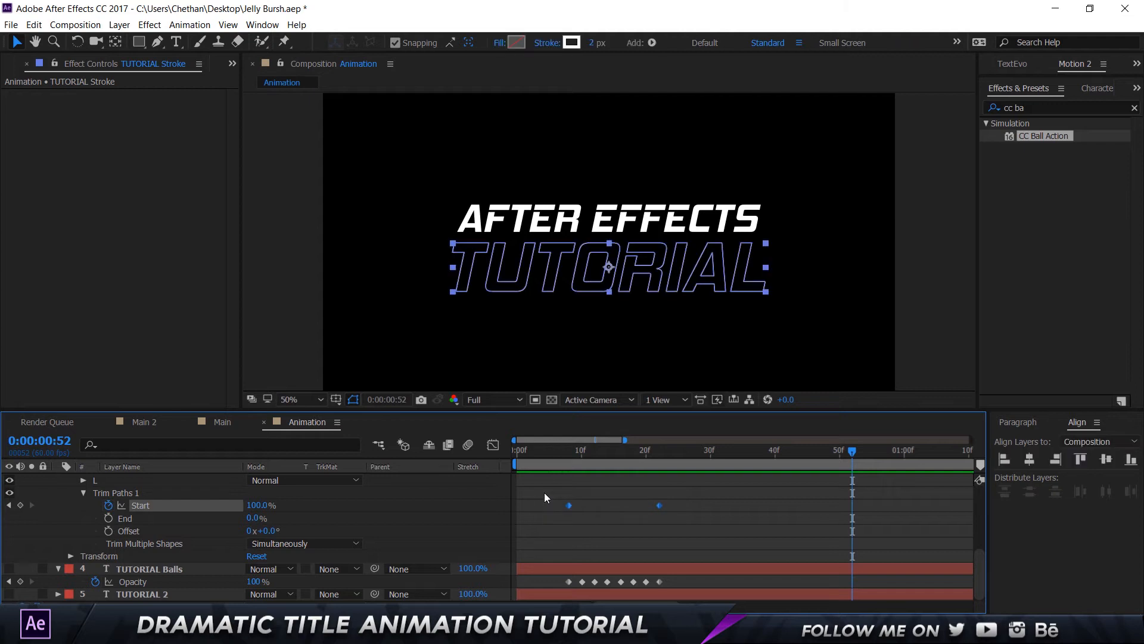
right_click(659, 505)
mouse_move(693, 500)
click(865, 528)
- Reshape the Start speed graph so it peaks sharply around frame 10 and tapers off slowly toward the last keyframe
click(493, 445)
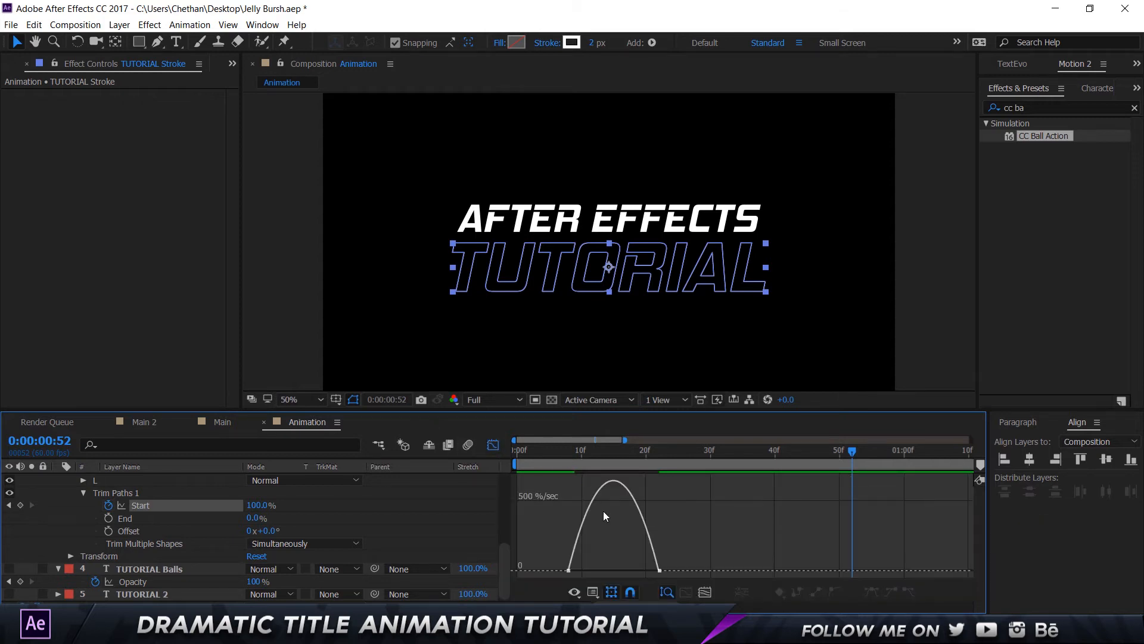
drag(649, 573, 651, 574)
click(659, 571)
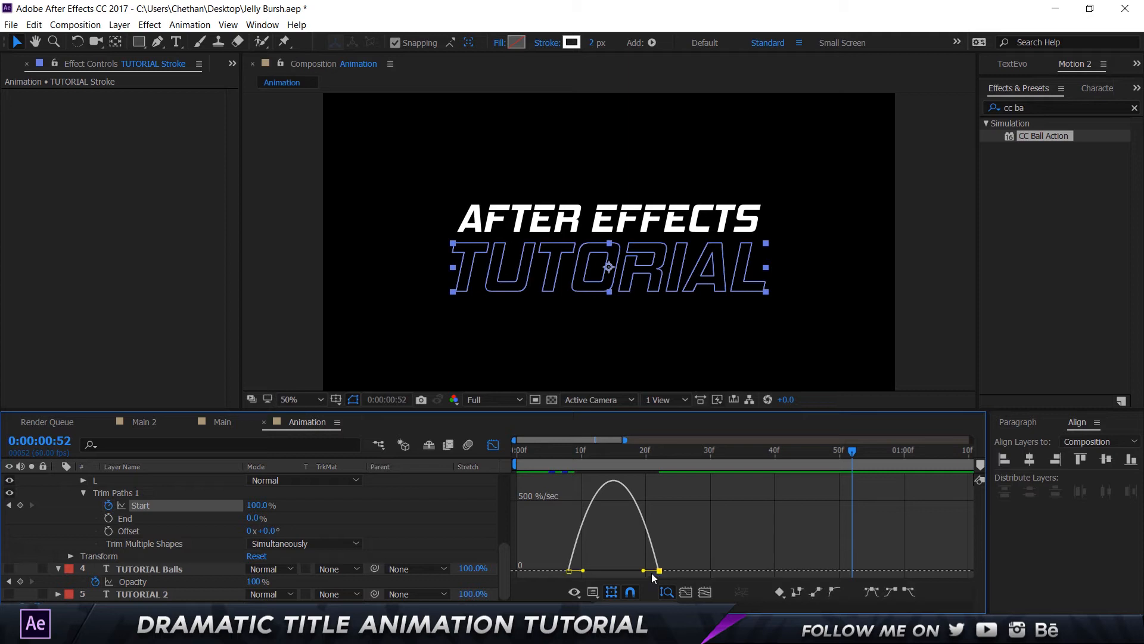
drag(644, 573, 585, 572)
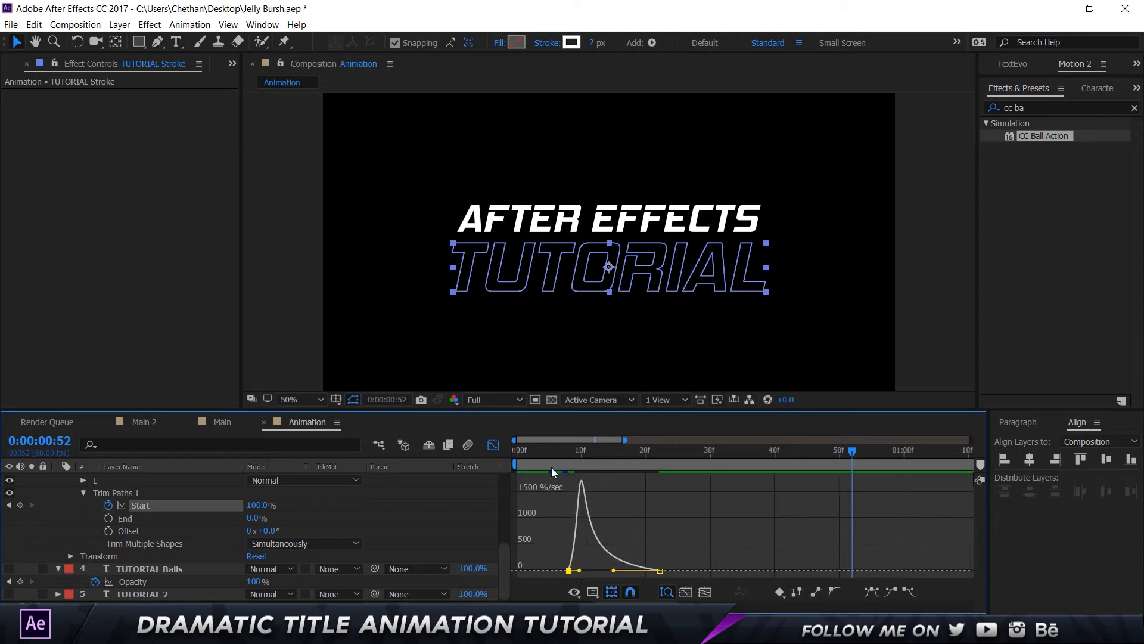
click(494, 444)
- Preview the eased outline animation from the start of the composition and again from frame 8
drag(559, 448, 517, 448)
click(718, 518)
key(space)
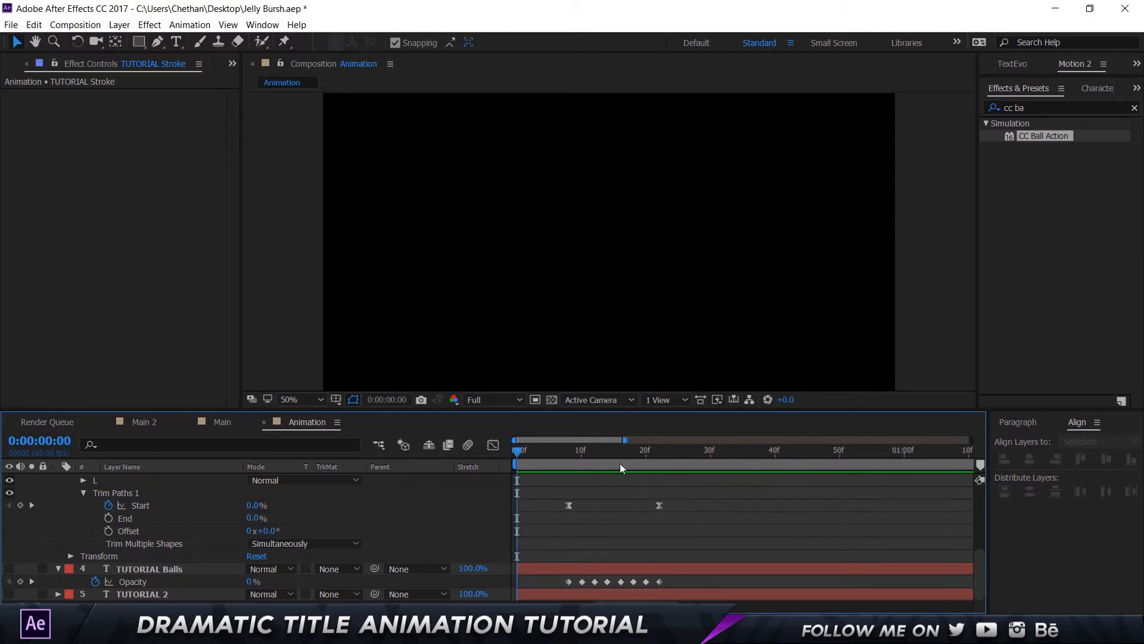
click(570, 451)
key(space)
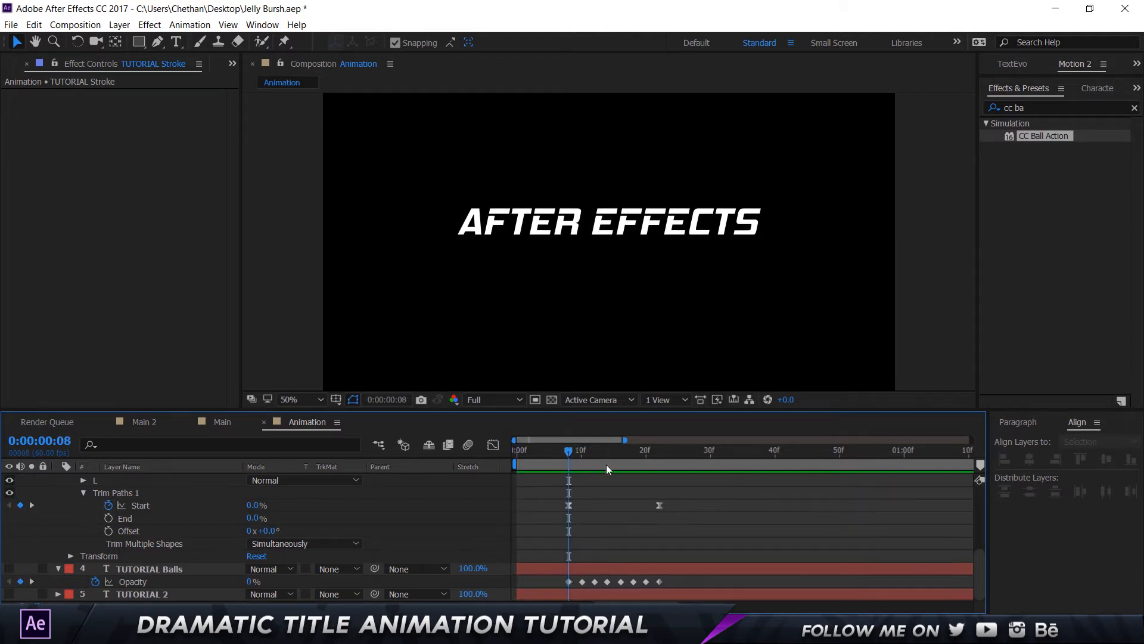
key(space)
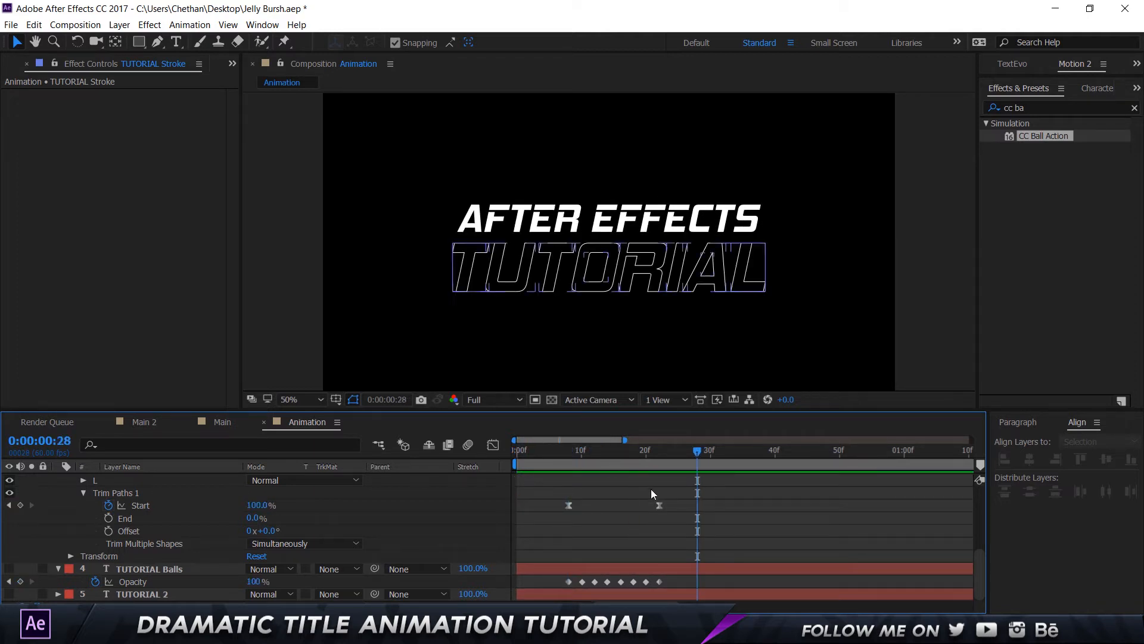
- Move the last Trim Paths Start keyframe to frame 28 and preview the animation from the beginning
drag(659, 507, 687, 505)
click(520, 453)
key(space)
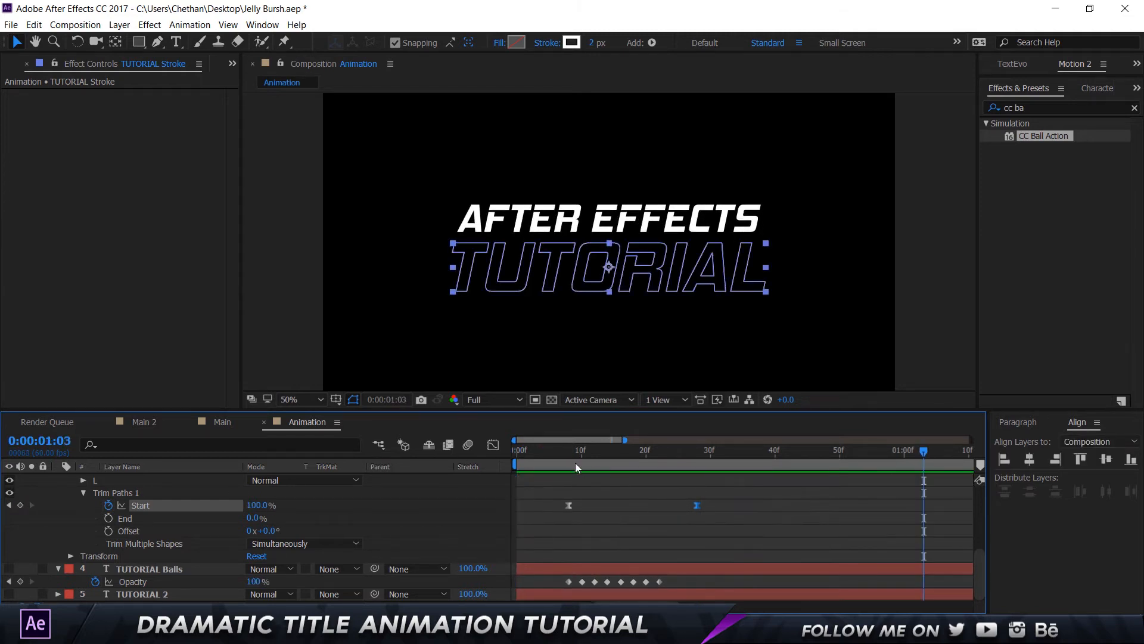
key(space)
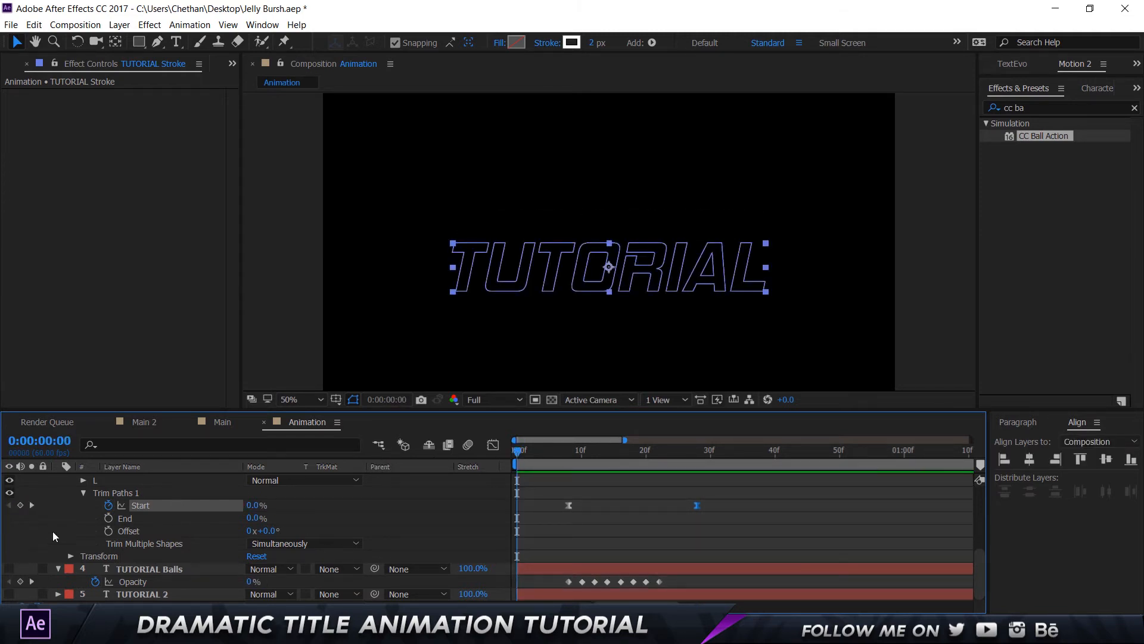
- Copy the TUTORIAL Balls layer's Opacity keyframes onto the TUTORIAL Stroke layer starting at frame 8, and reveal its animated properties
scroll(56, 524, up, 2)
click(83, 555)
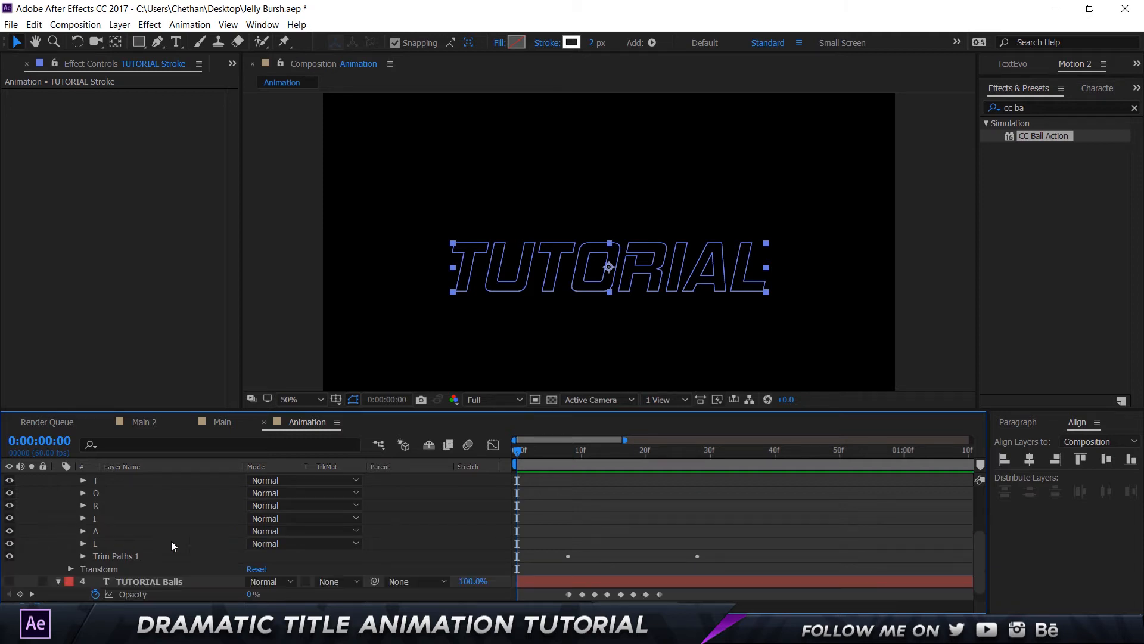
scroll(230, 532, down, 1)
click(123, 582)
click(127, 569)
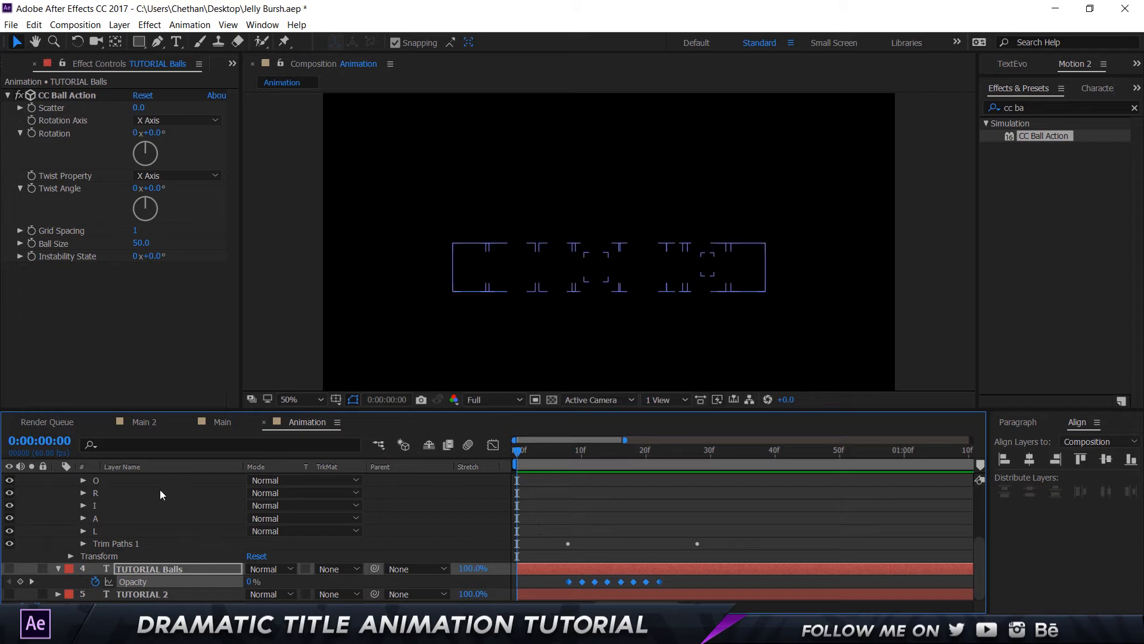
scroll(170, 485, up, 2)
click(60, 479)
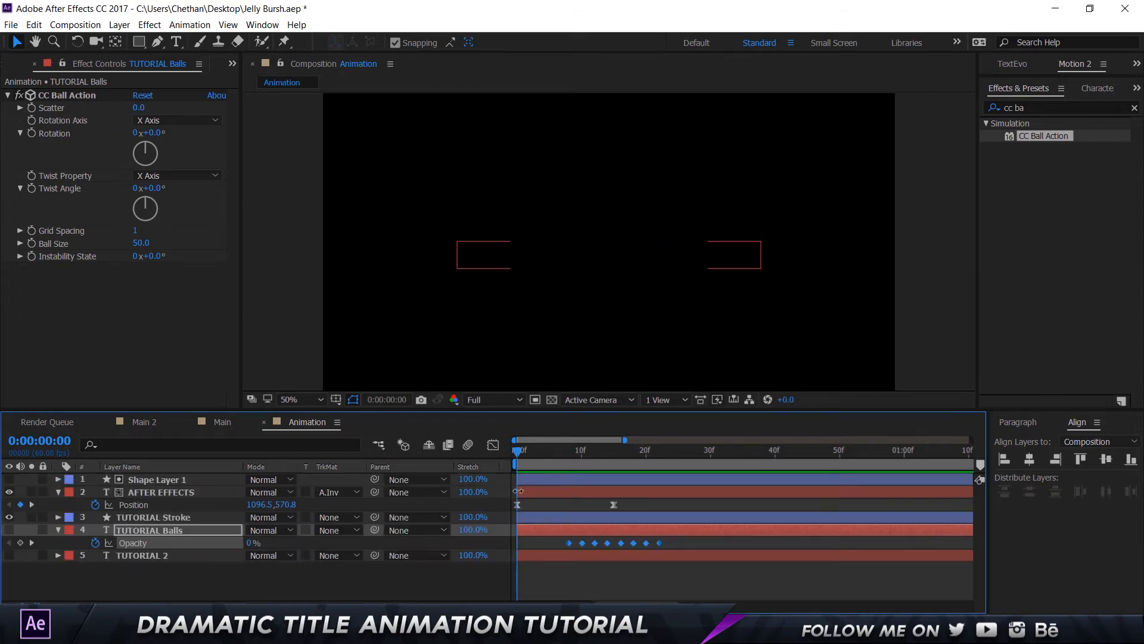
click(568, 449)
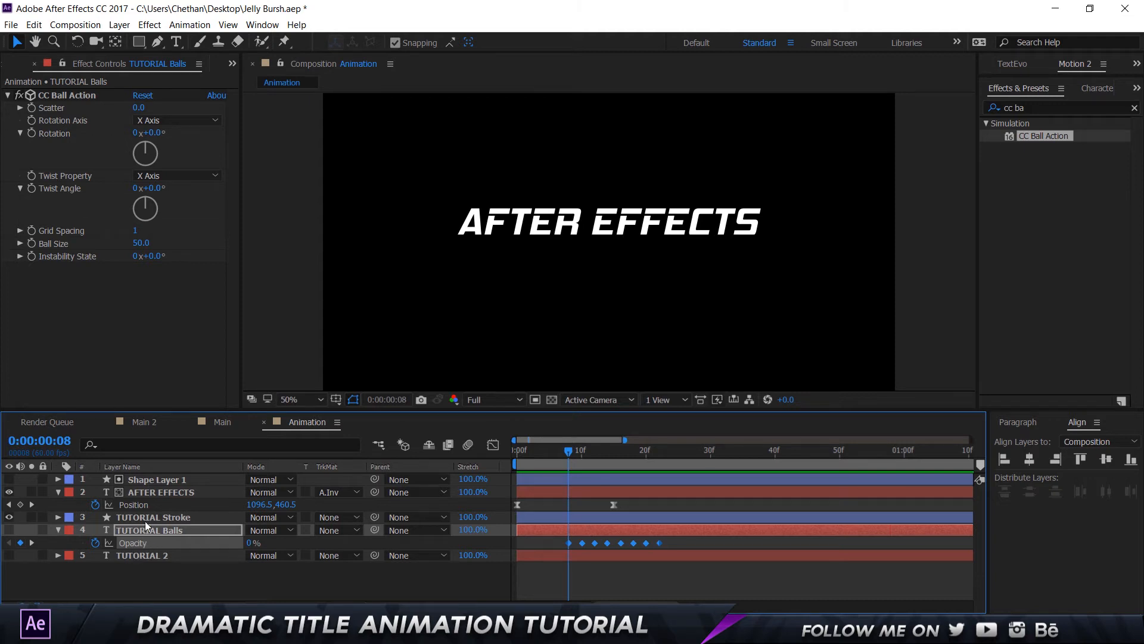
click(159, 517)
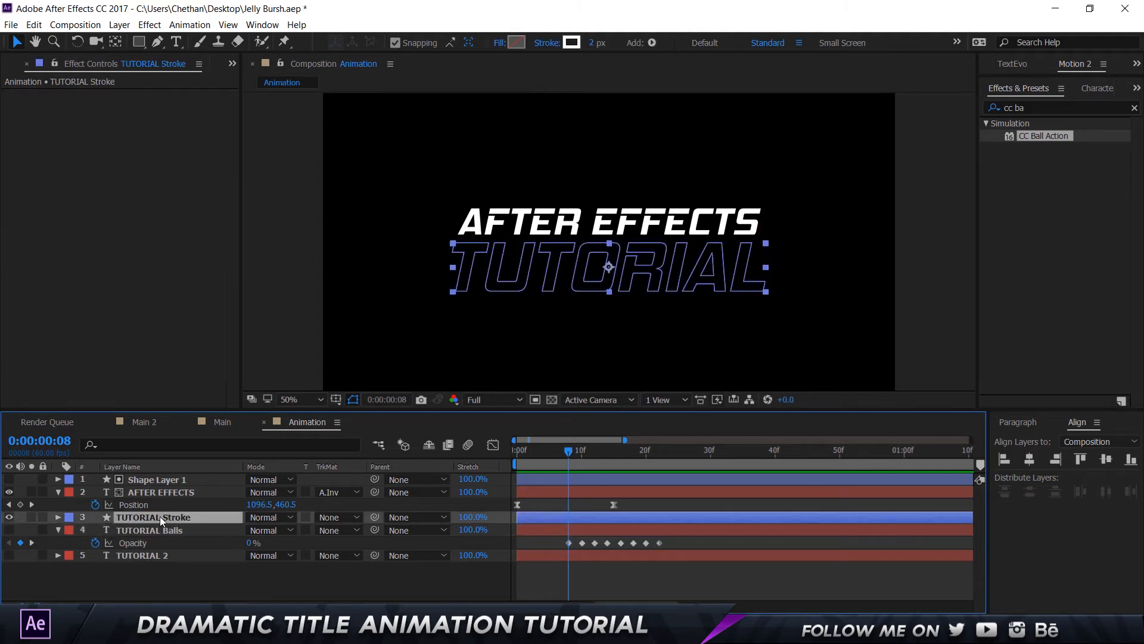
key(Return)
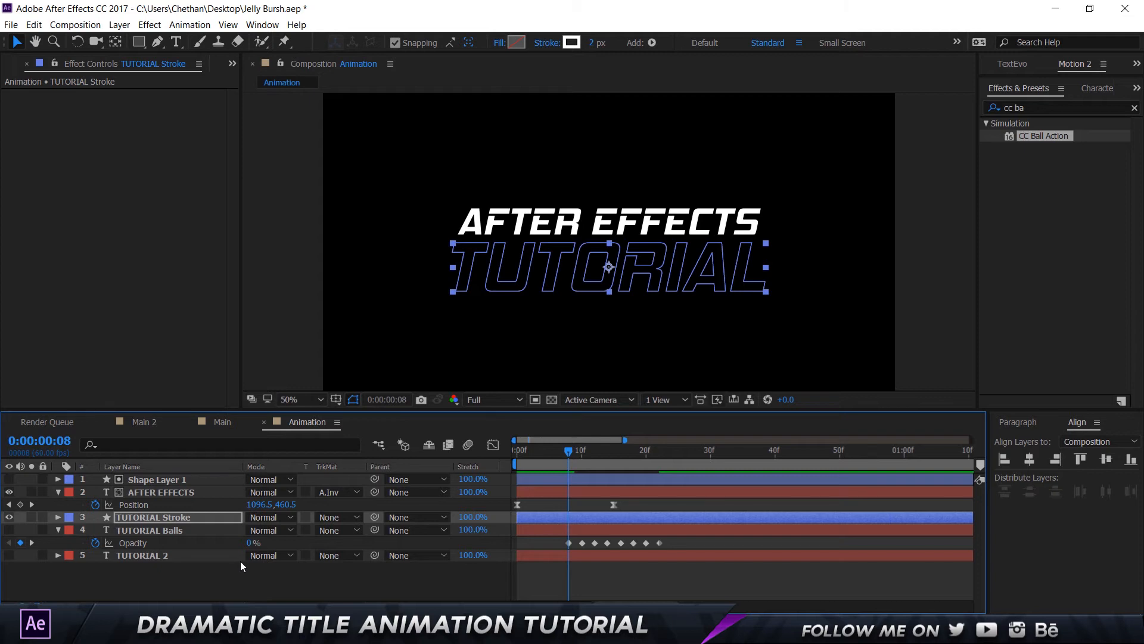
key(u)
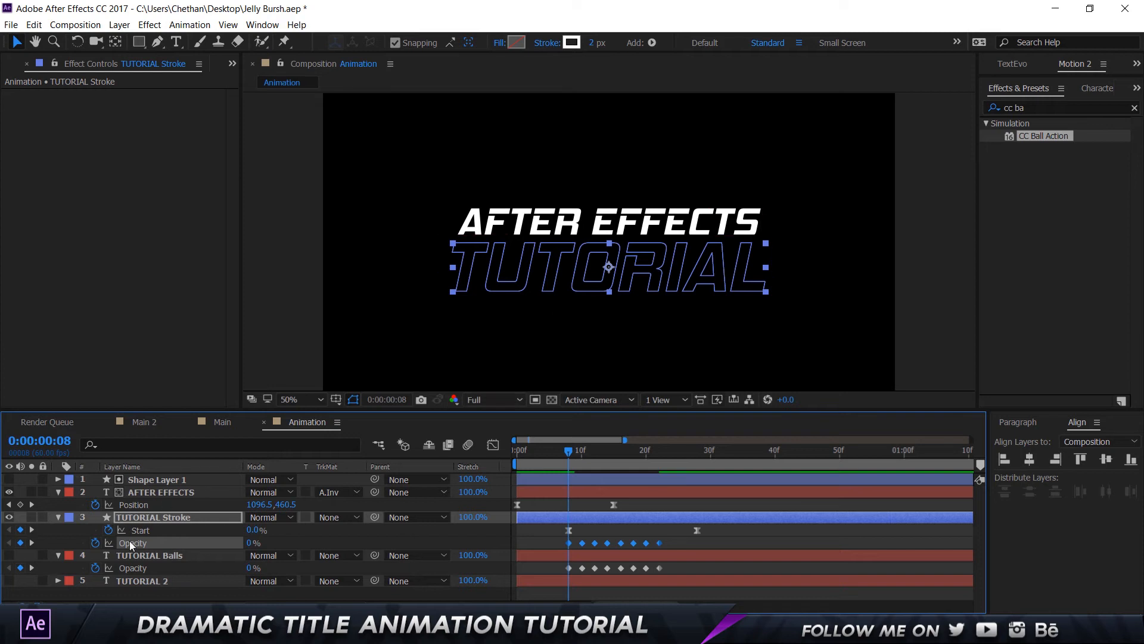
- Make the TUTORIAL Balls layer visible and preview the combined title animation from the first frame
click(779, 538)
key(space)
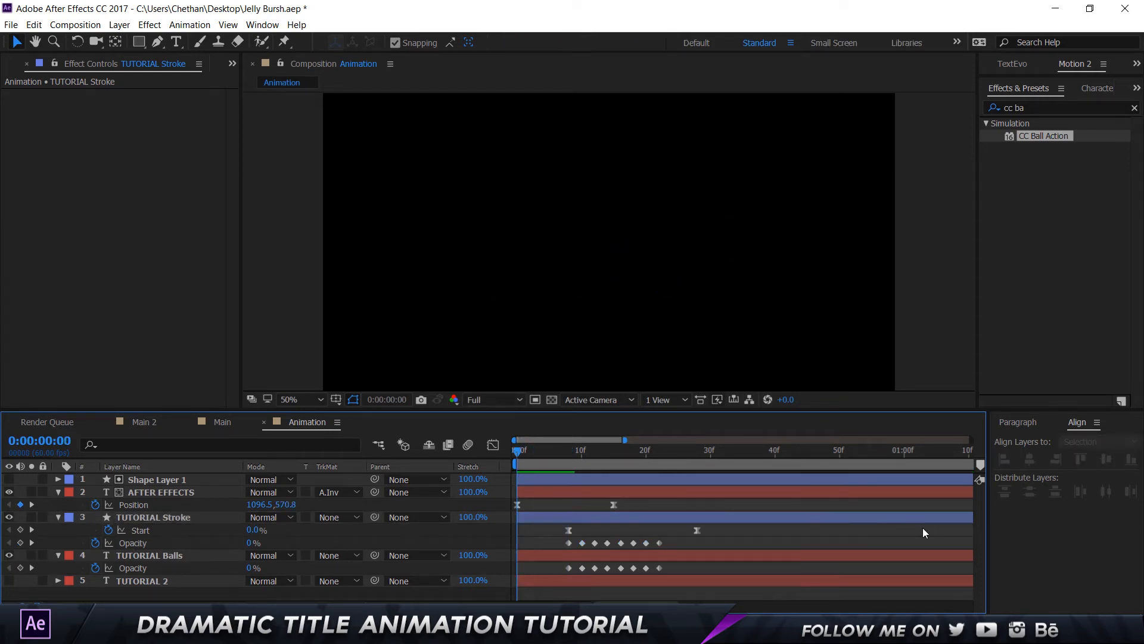
key(space)
drag(576, 451, 435, 448)
key(space)
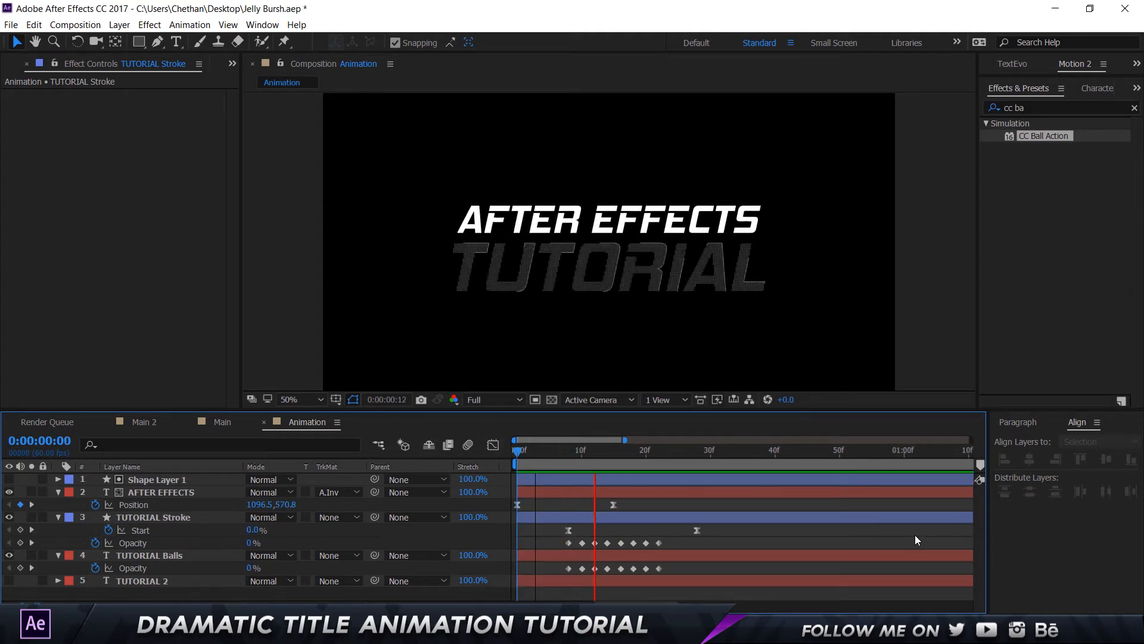
key(space)
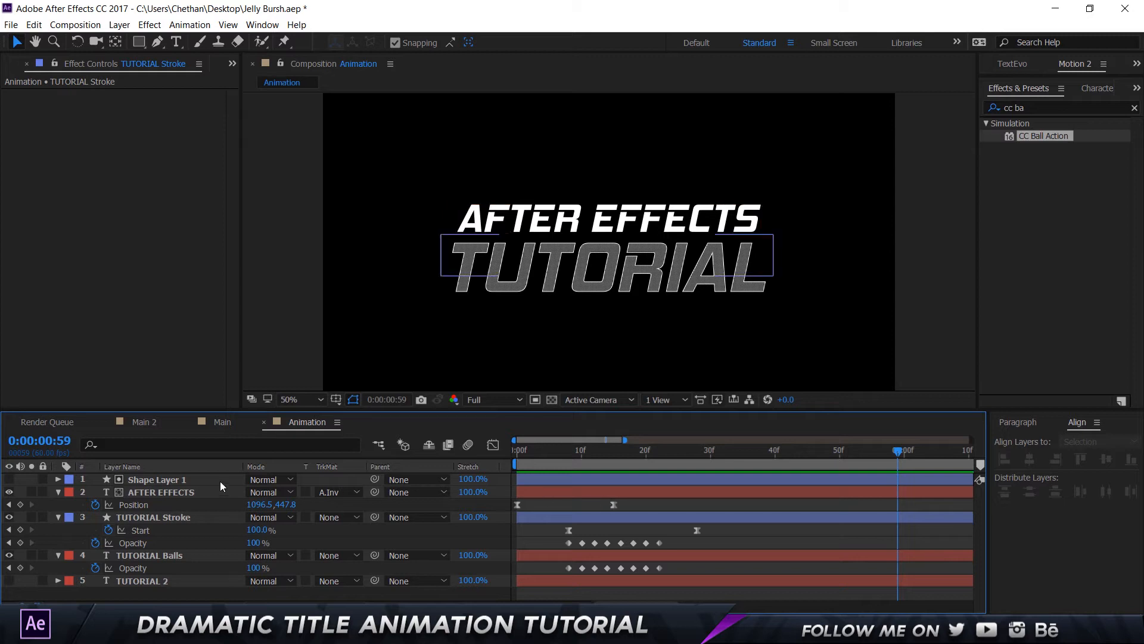
- Change the TUTORIAL Balls text fill colour to C93854 and return to the Selection tool
key(ctrl+t)
key(v)
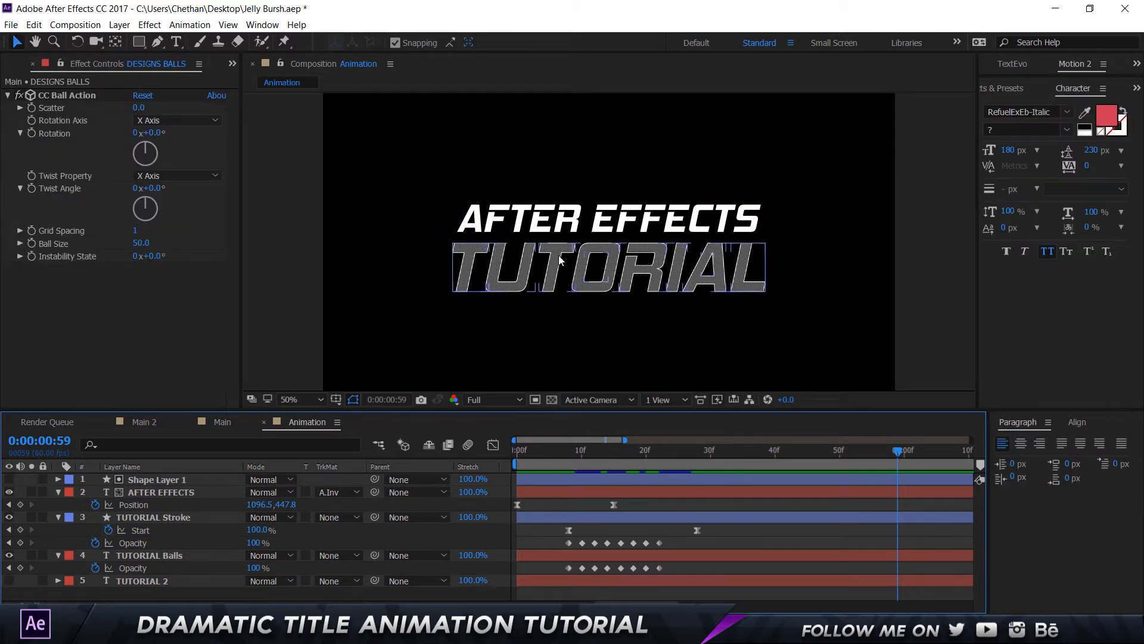
click(180, 556)
click(180, 557)
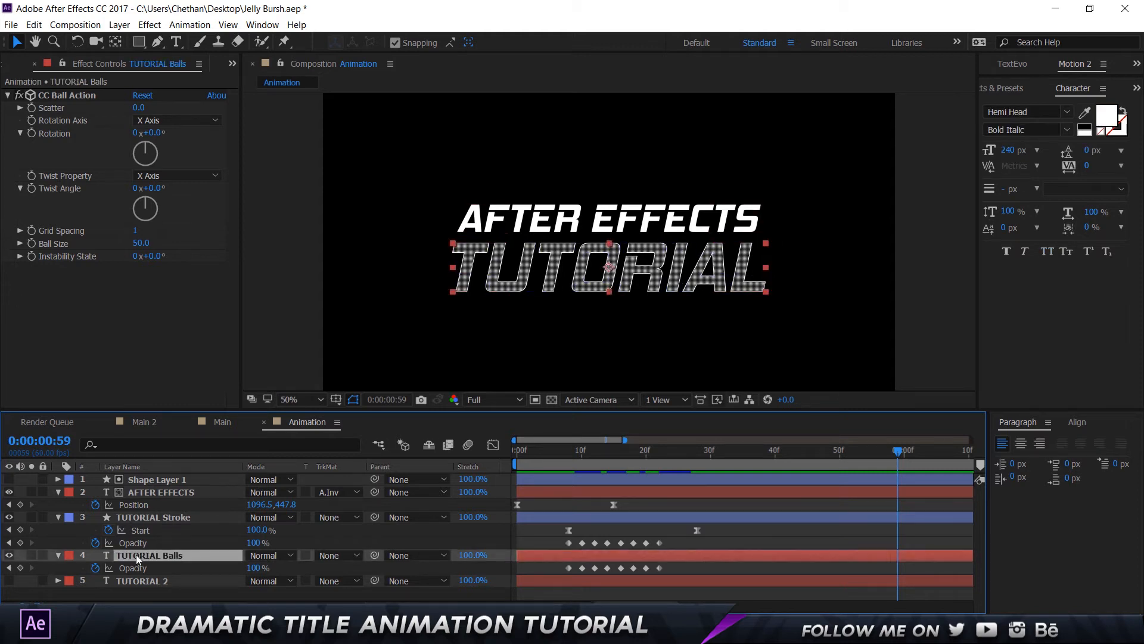
double_click(149, 556)
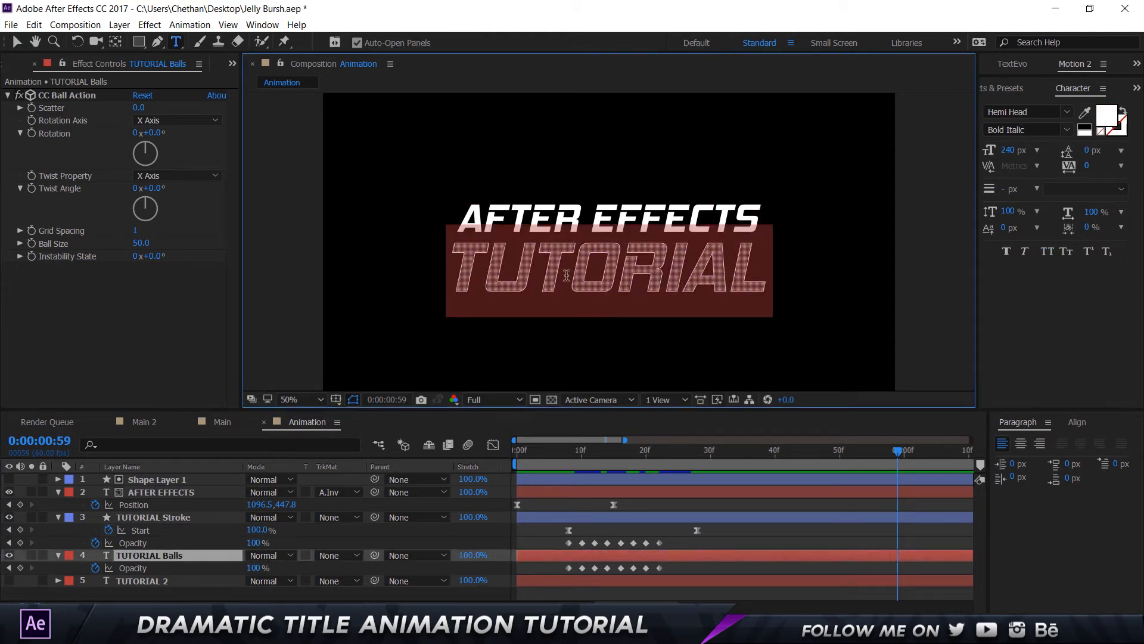
click(1107, 111)
text(C93854)
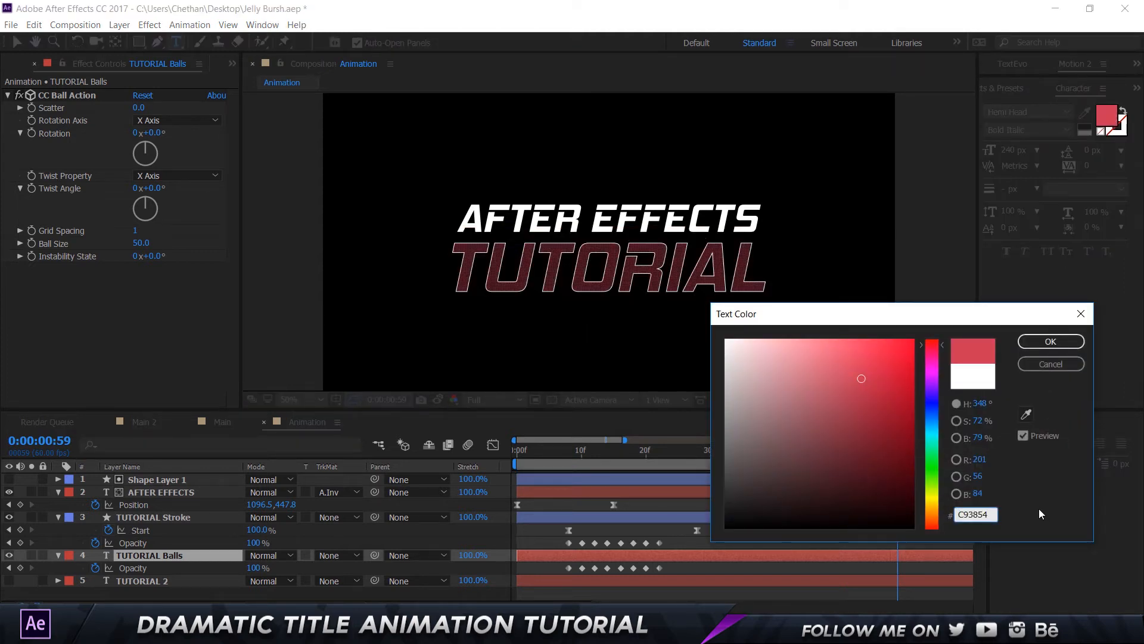
click(1040, 342)
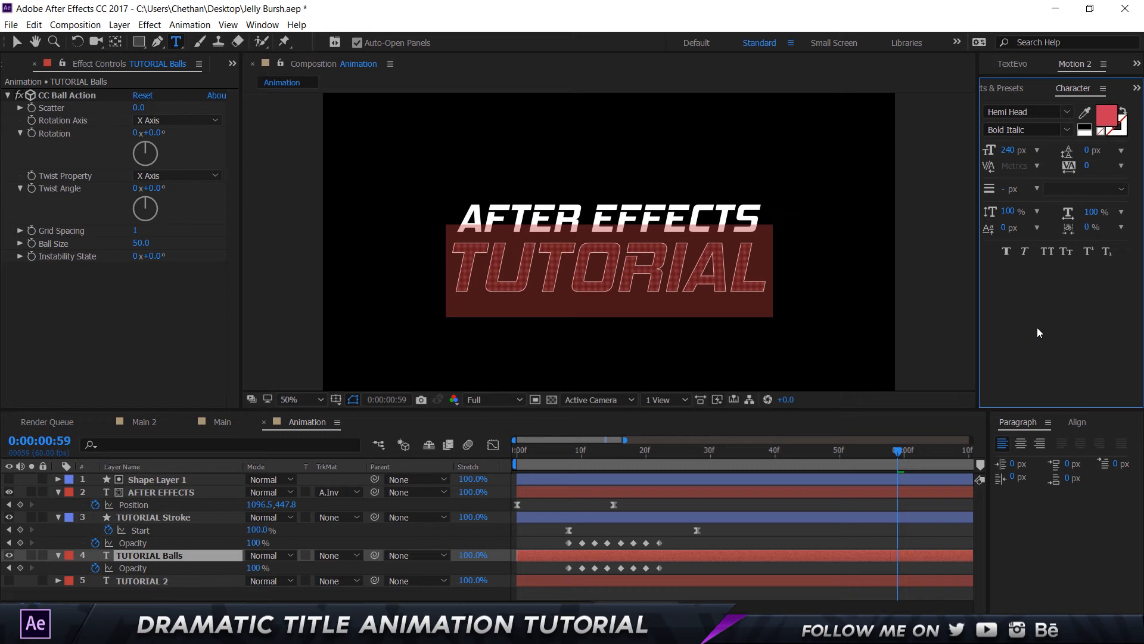
click(1015, 531)
click(923, 290)
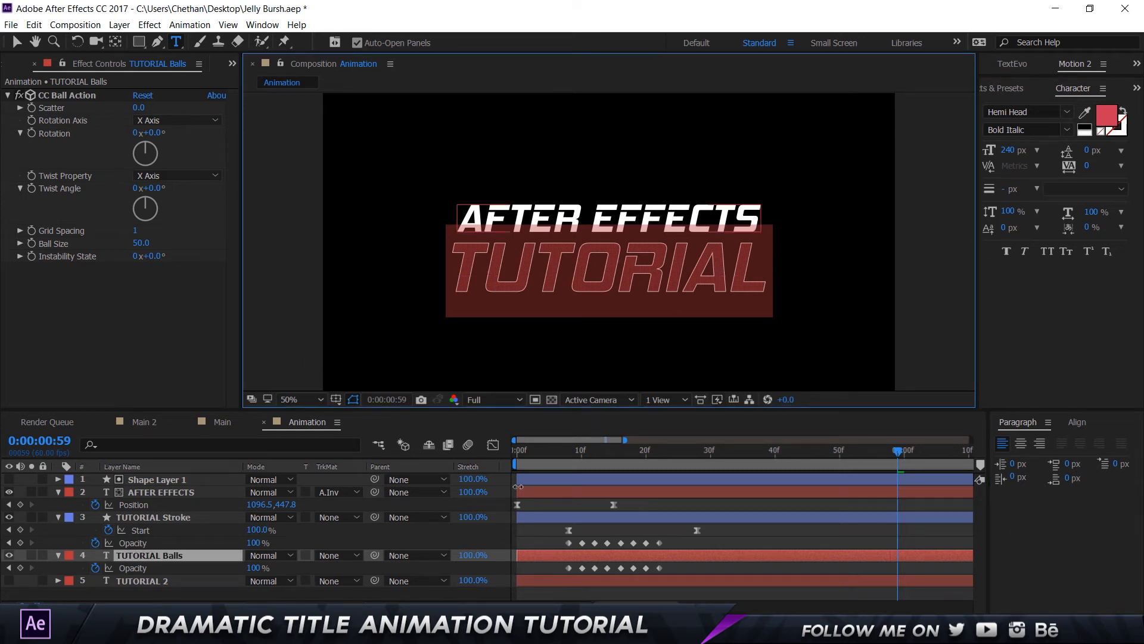
click(427, 505)
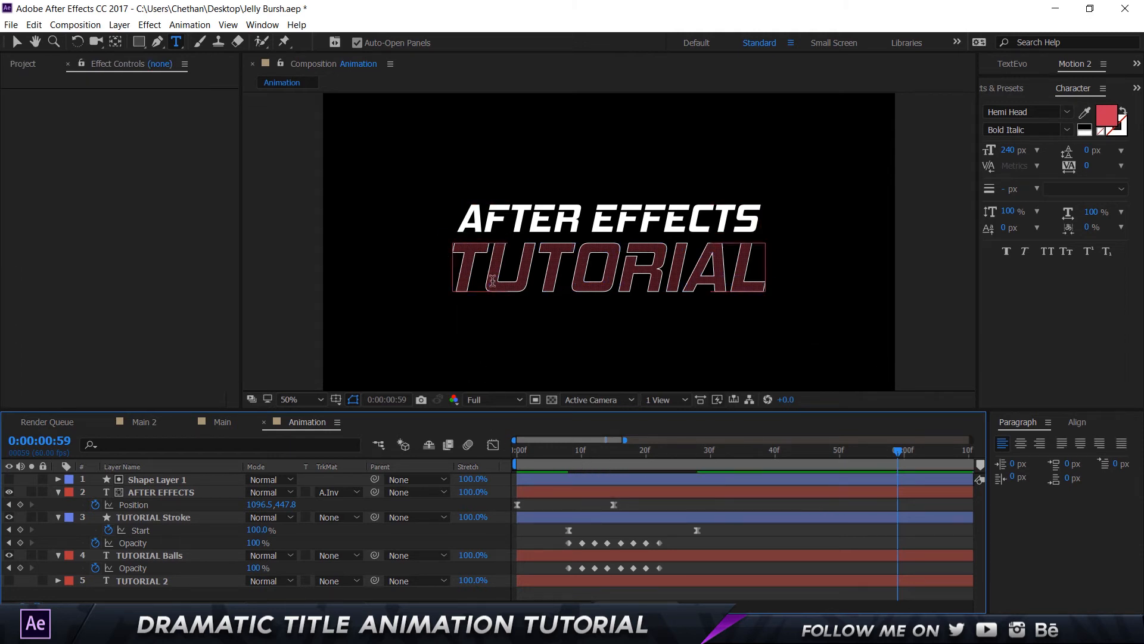
key(v)
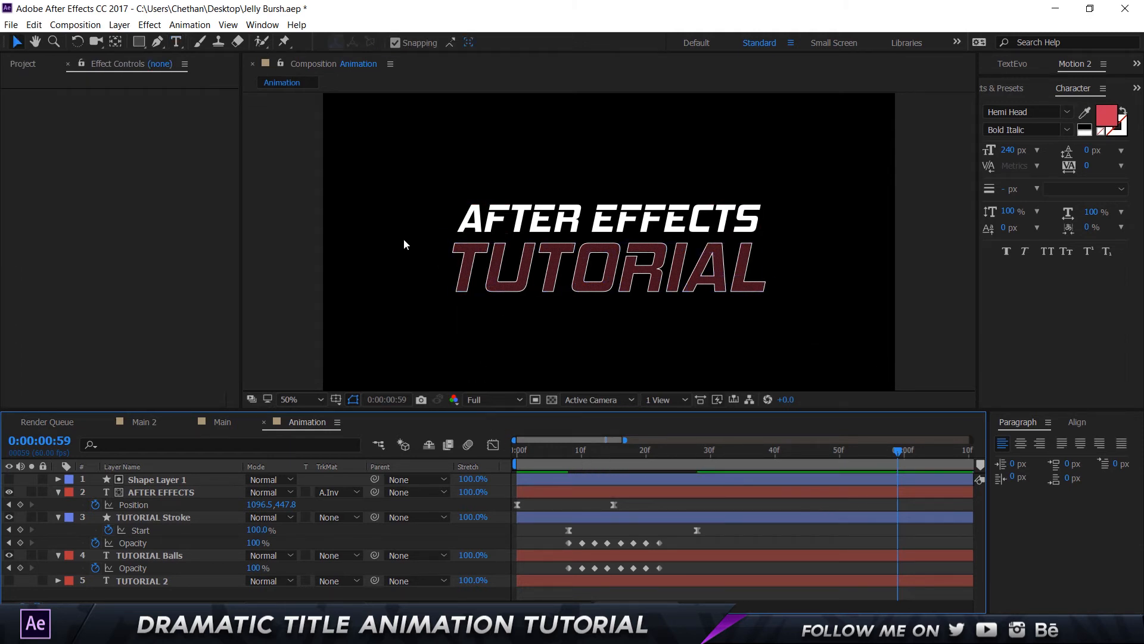
click(58, 517)
click(179, 530)
key(ctrl+d)
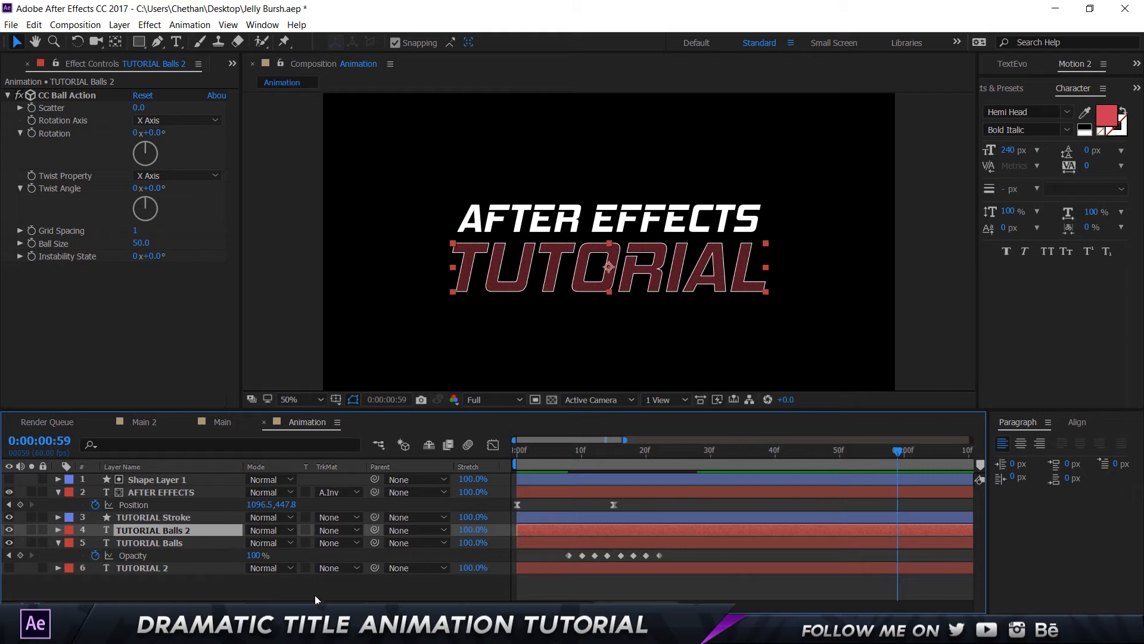
key(Delete)
- Make the TUTORIAL 2 layer visible, reveal its Opacity and move it directly above the TUTORIAL Stroke layer
click(9, 555)
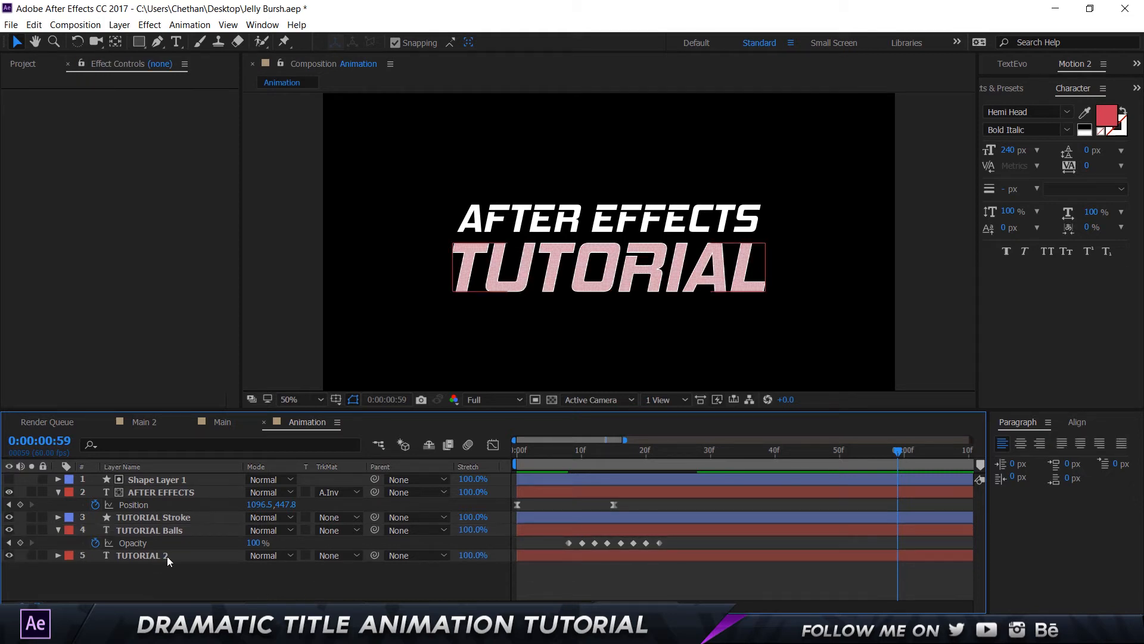
click(167, 556)
key(t)
drag(151, 553, 164, 514)
click(279, 600)
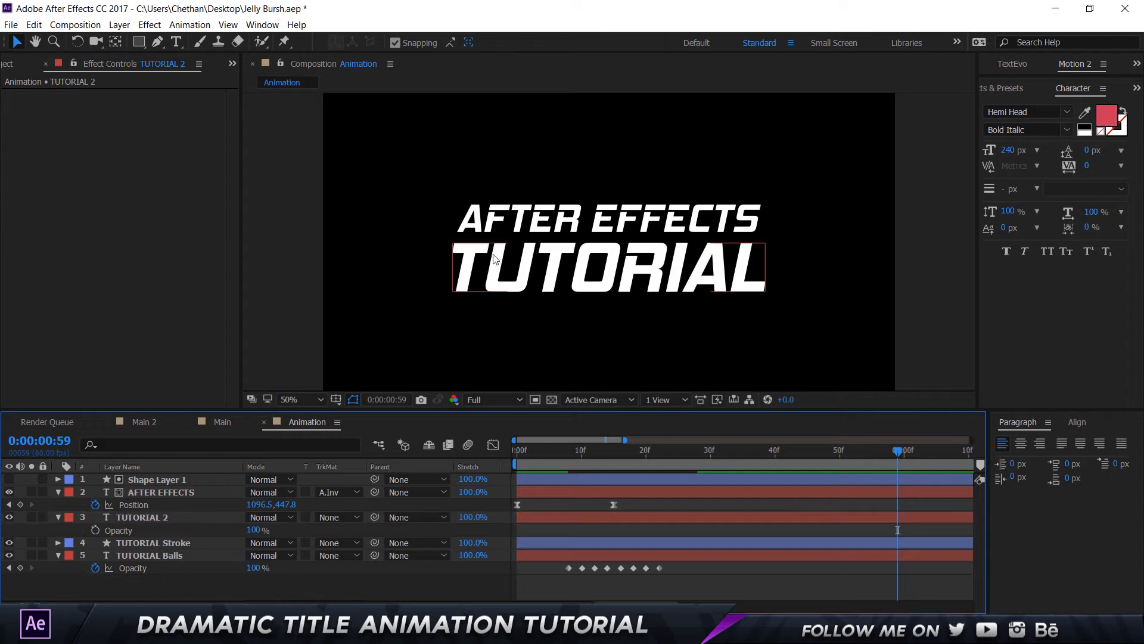
- Rename the TUTORIAL 2 layer as TUTORIAL White
click(192, 518)
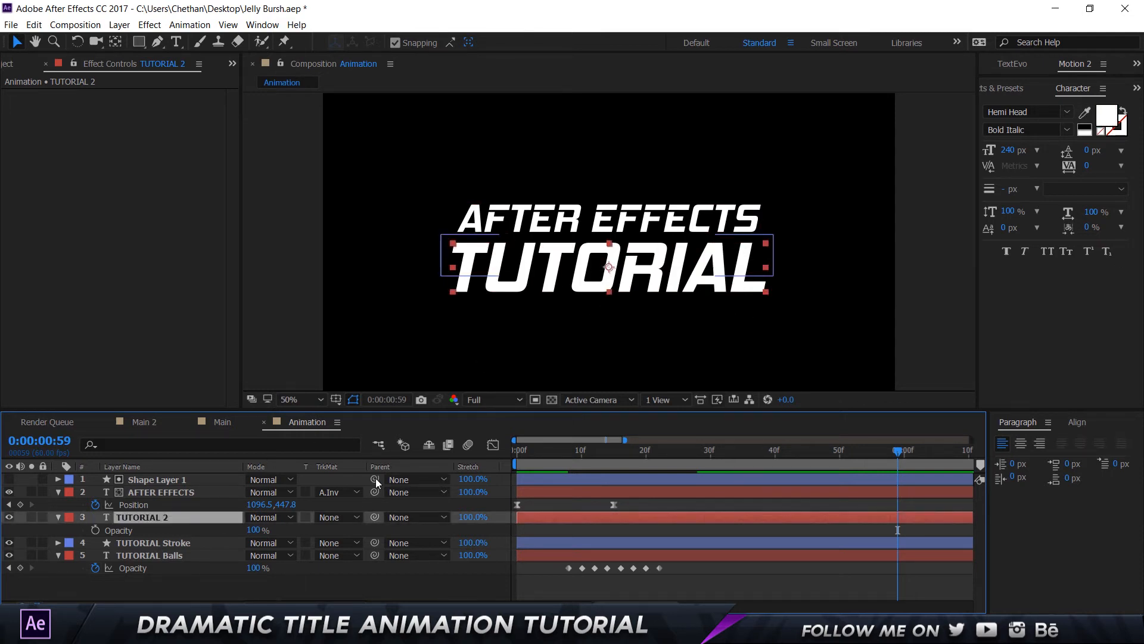
key(ctrl+Down)
key(Return)
key(Return)
click(159, 517)
key(Return)
click(160, 516)
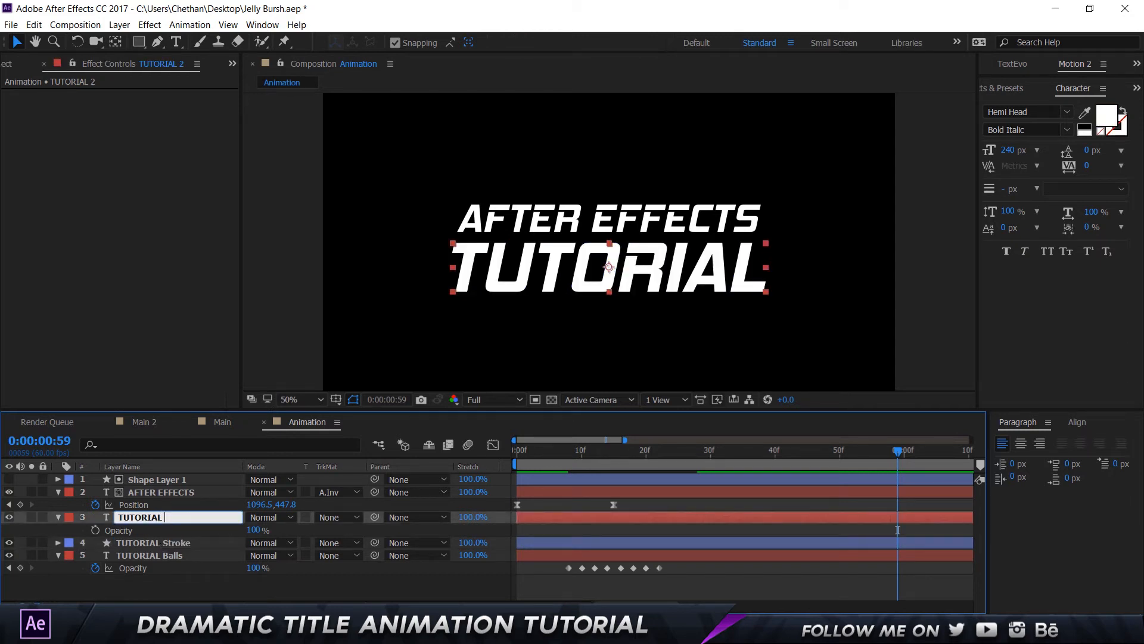
text(White)
key(Return)
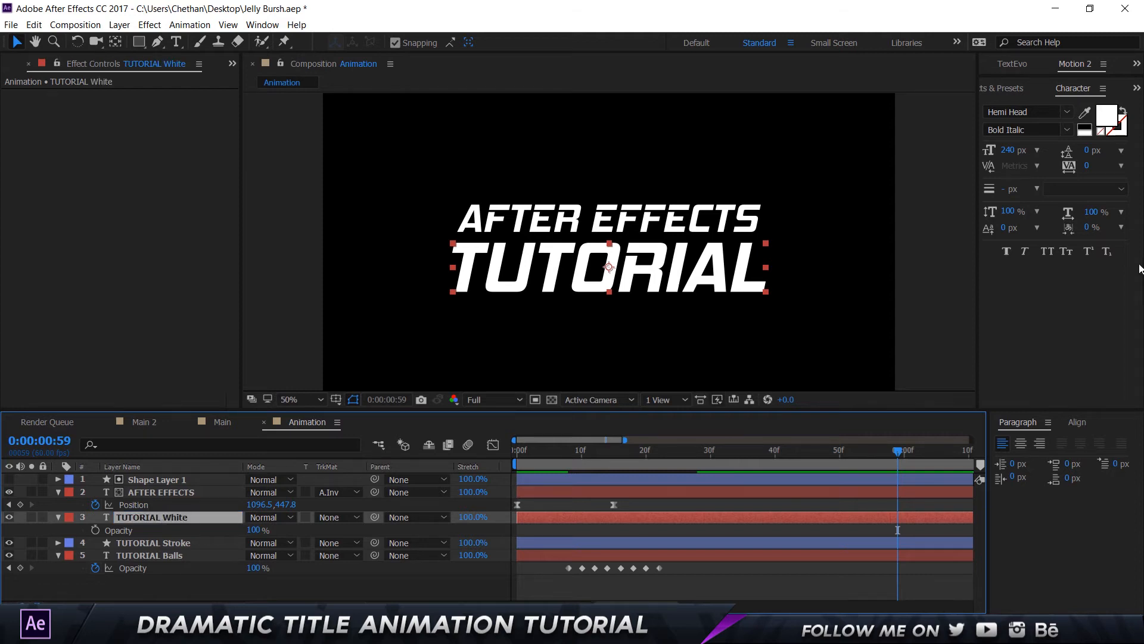
- Search the effects for "linear" and apply the Linear Wipe transition to the TUTORIAL White layer
click(1031, 91)
click(1057, 110)
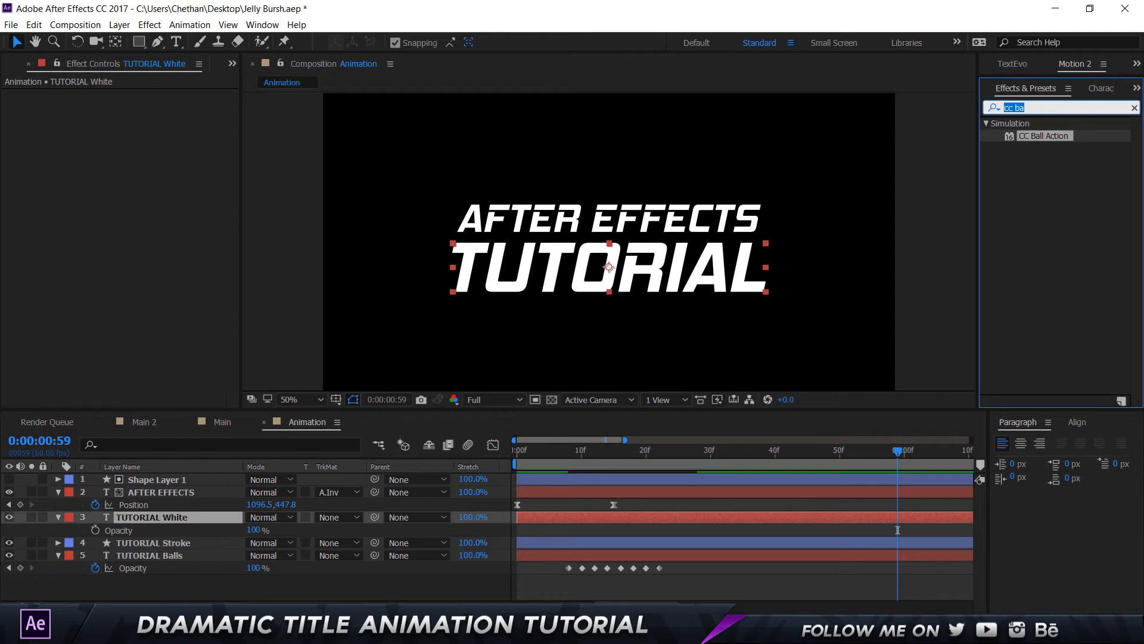
text(linear)
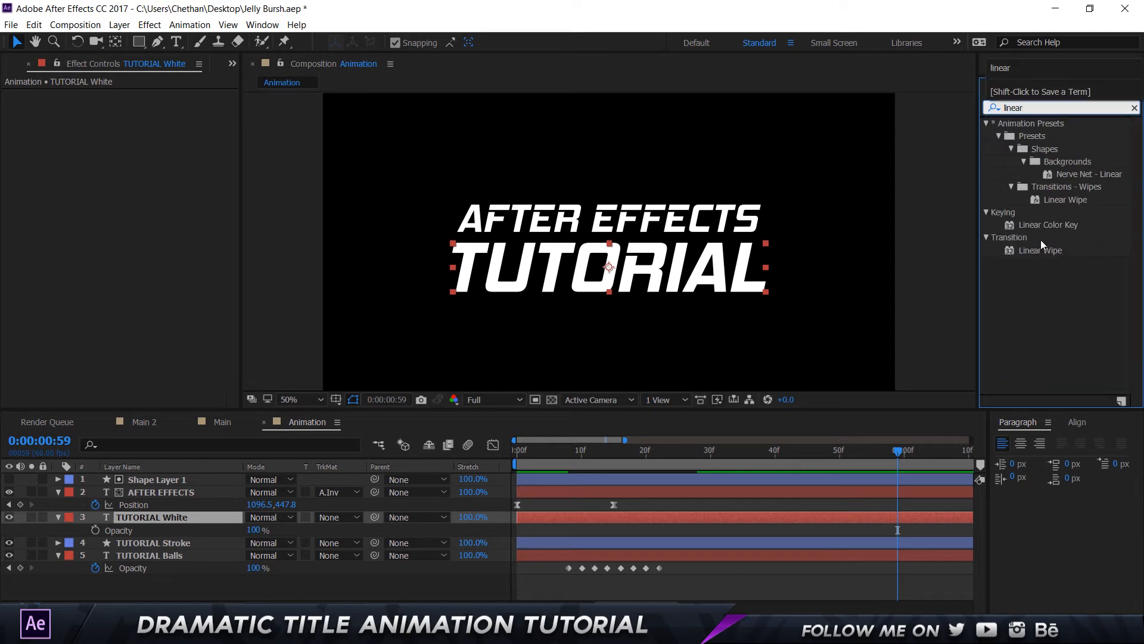
click(999, 231)
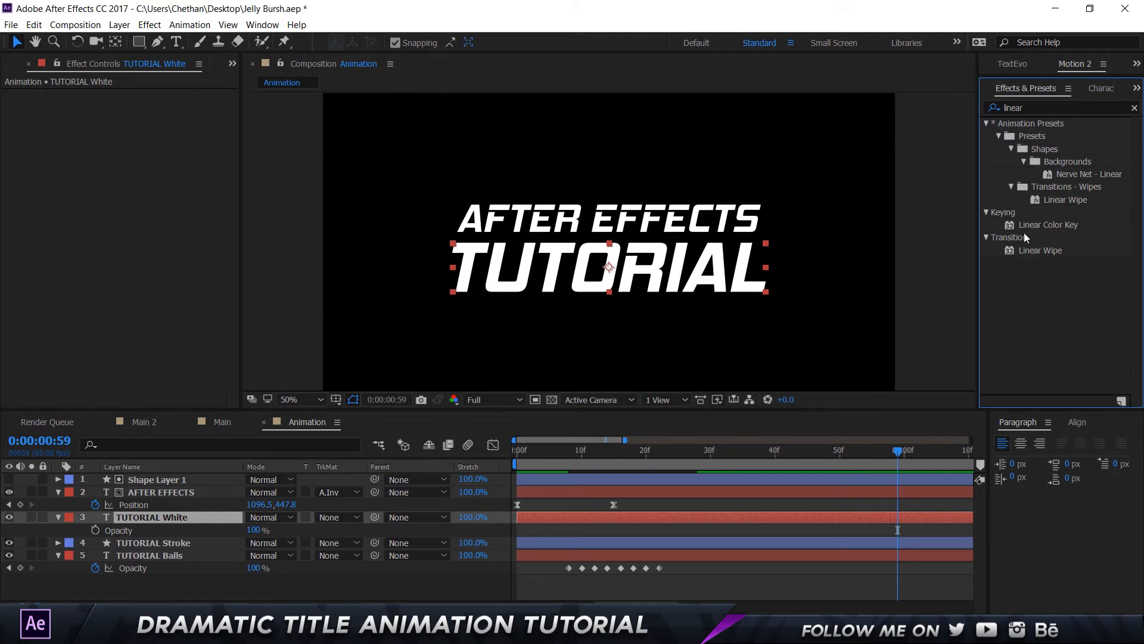
double_click(1035, 250)
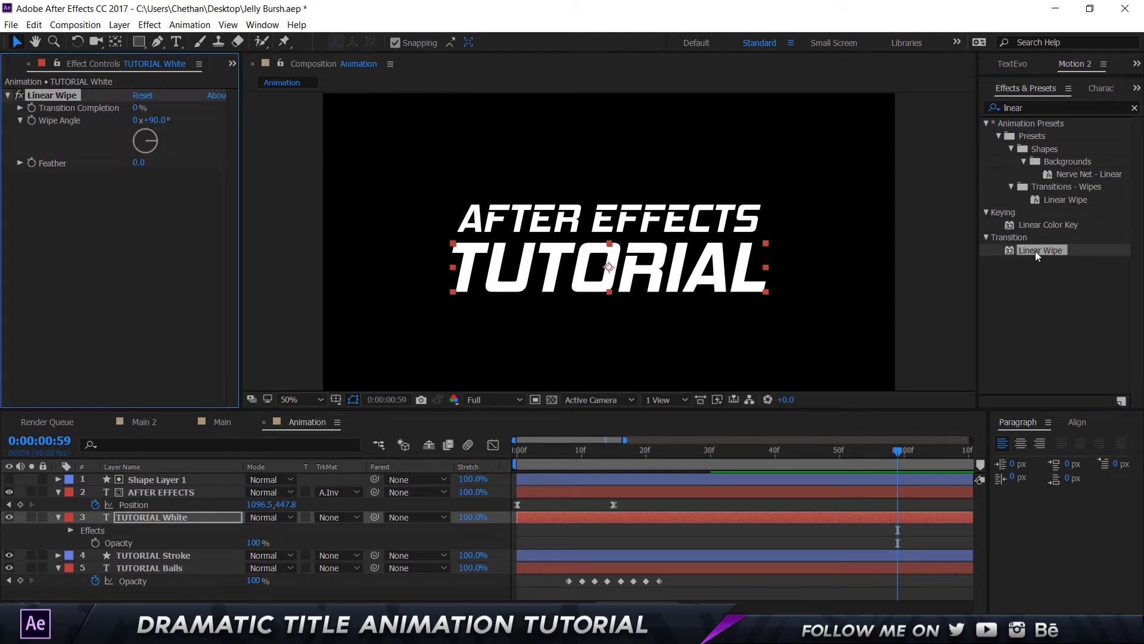
click(177, 517)
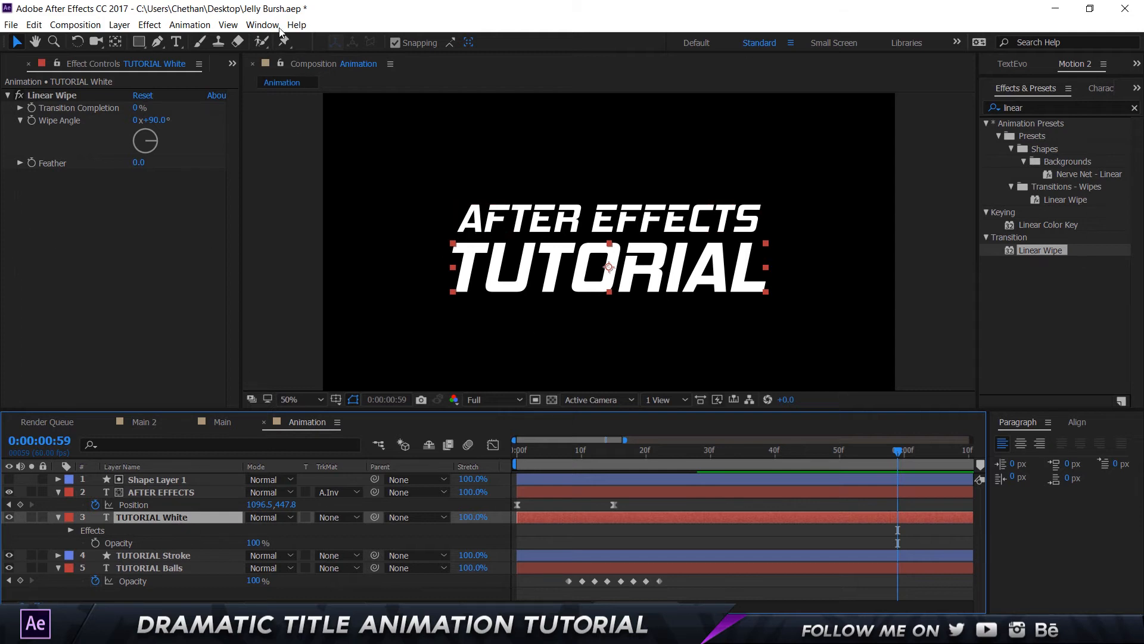
- Set the Linear Wipe's Wipe Angle to -90° and its Transition Completion to 53%
drag(137, 109, 3, 150)
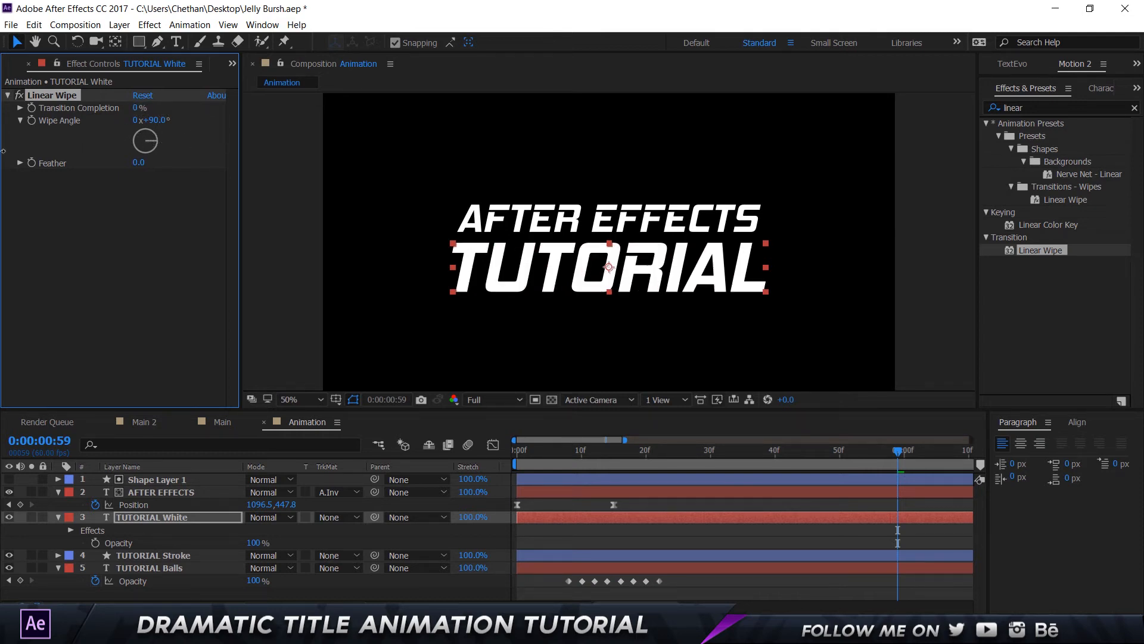
click(157, 120)
text(-)
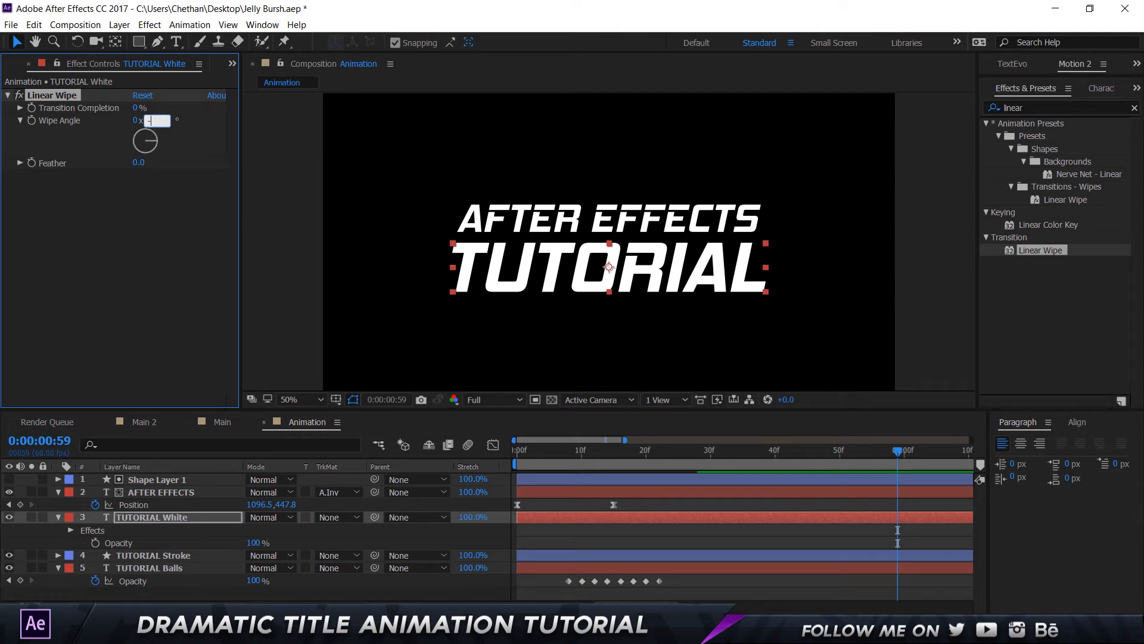
key(Return)
drag(134, 108, 165, 117)
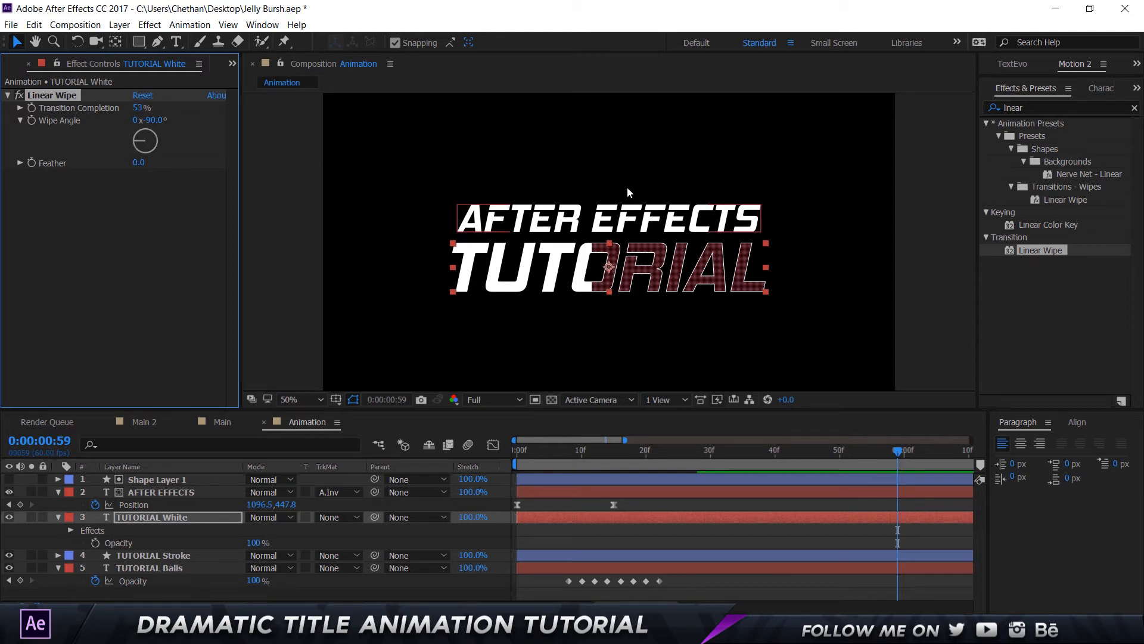
- Adjust the Linear Wipe's Wipe Angle to -77° so the wipe edge follows the slant of the TUTORIAL letters
drag(139, 140, 142, 136)
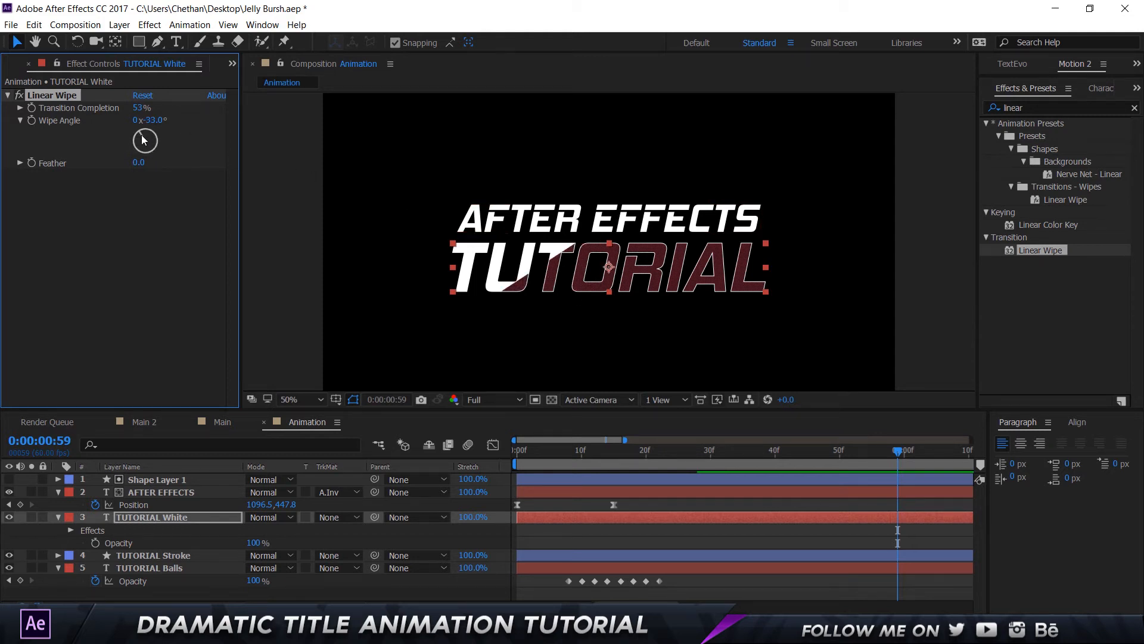
click(150, 121)
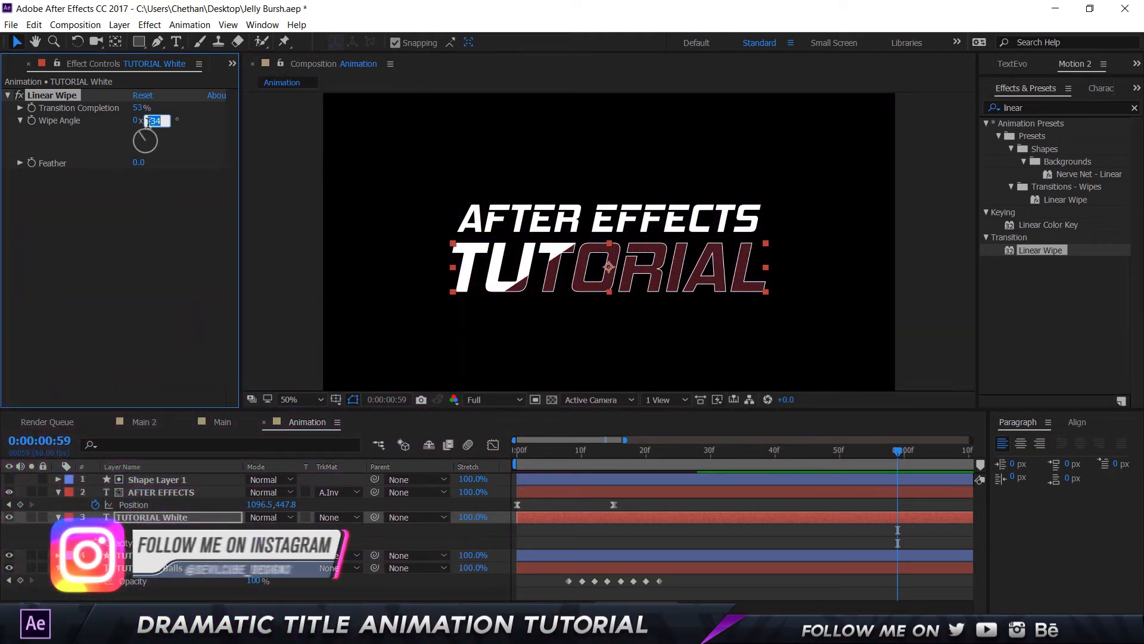
key(Down)
key(Down)
key(Down)
key(Down)
key(Down)
key(Down)
key(Down)
key(Down)
key(Down)
key(Down)
key(Down)
key(Down)
key(Down)
key(Down)
key(Down)
key(Down)
key(Down)
key(Down)
key(Down)
key(Down)
key(Down)
key(Down)
key(Down)
key(Down)
key(Down)
key(Down)
key(Down)
key(Down)
key(Down)
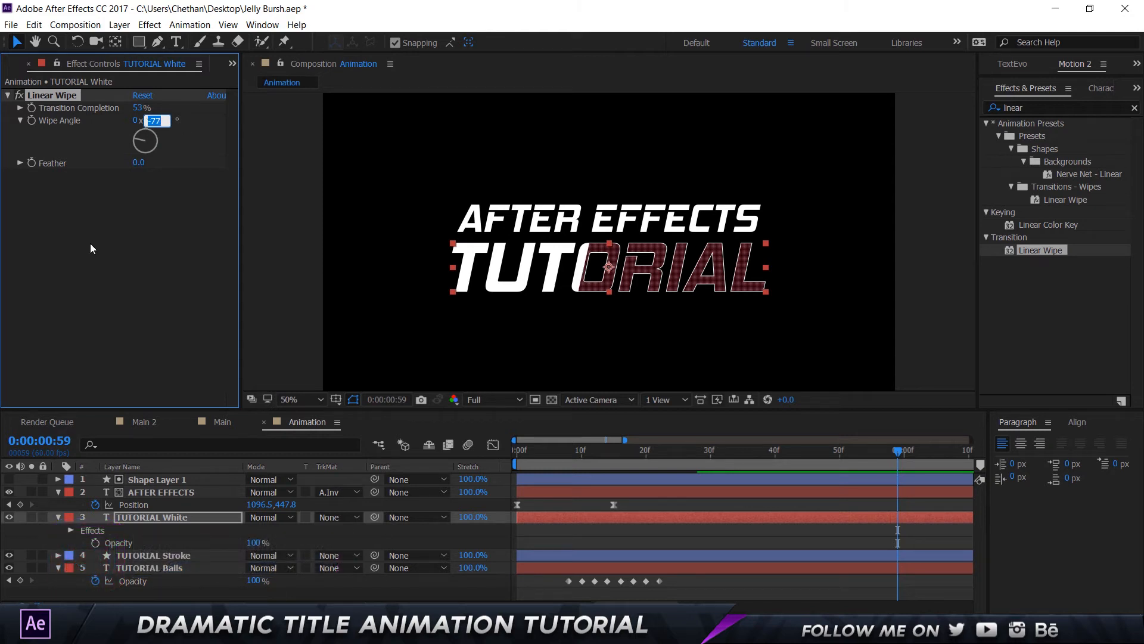
- Keyframe the TUTORIAL White layer's Transition Completion at 100% at 0:00:00:30
key(Return)
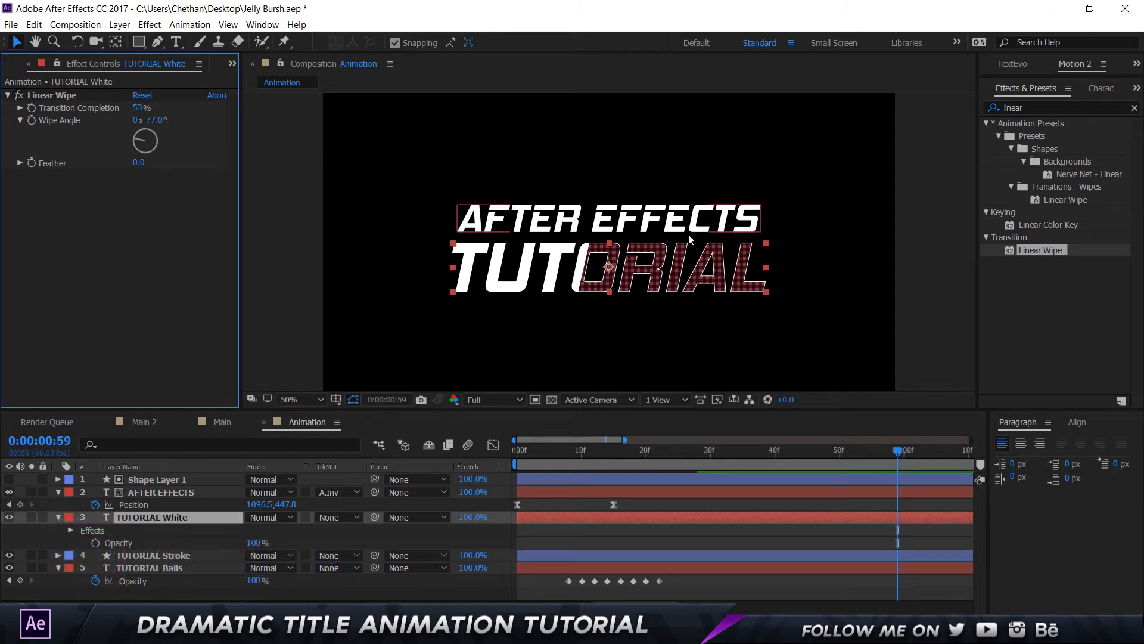
drag(636, 453, 707, 460)
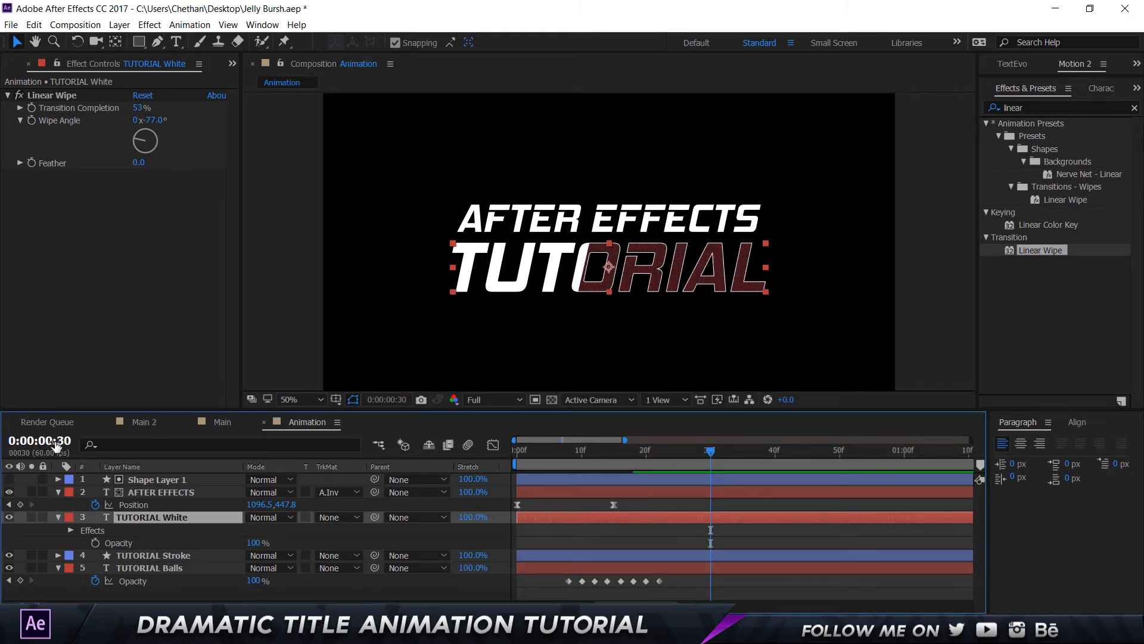
drag(141, 112, 208, 115)
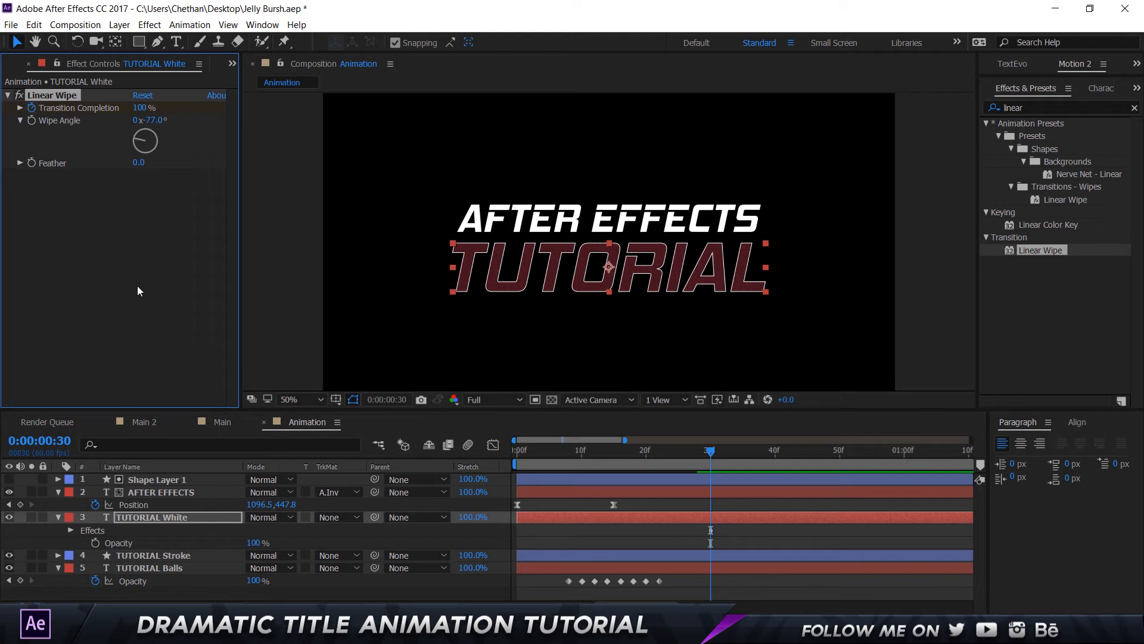
- Keyframe the Transition Completion at 0% at 0:00:00:50 and preview the wipe across TUTORIAL
key(minus)
click(422, 419)
key(shift+Page_Down)
key(shift+Page_Down)
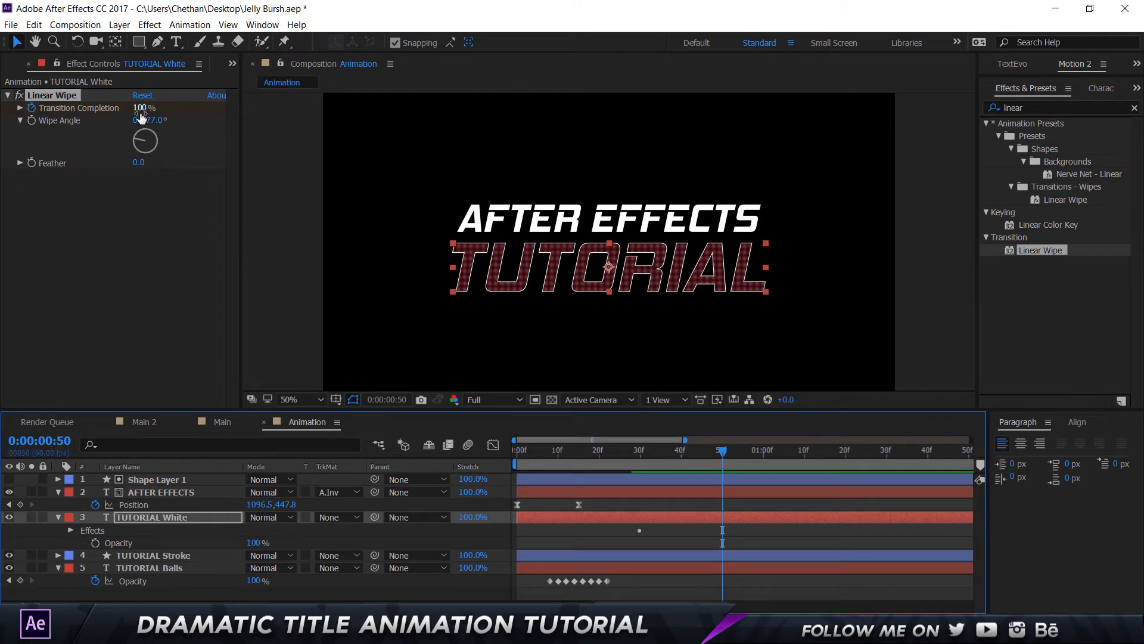
drag(140, 108, 4, 113)
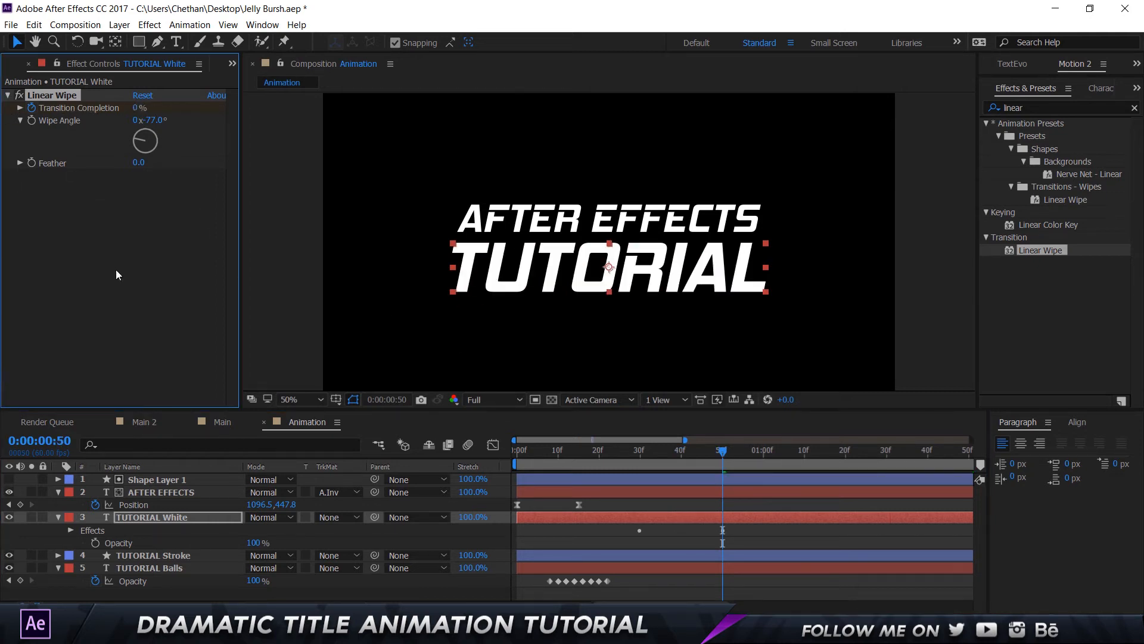
click(602, 454)
key(space)
key(space)
drag(616, 449, 697, 457)
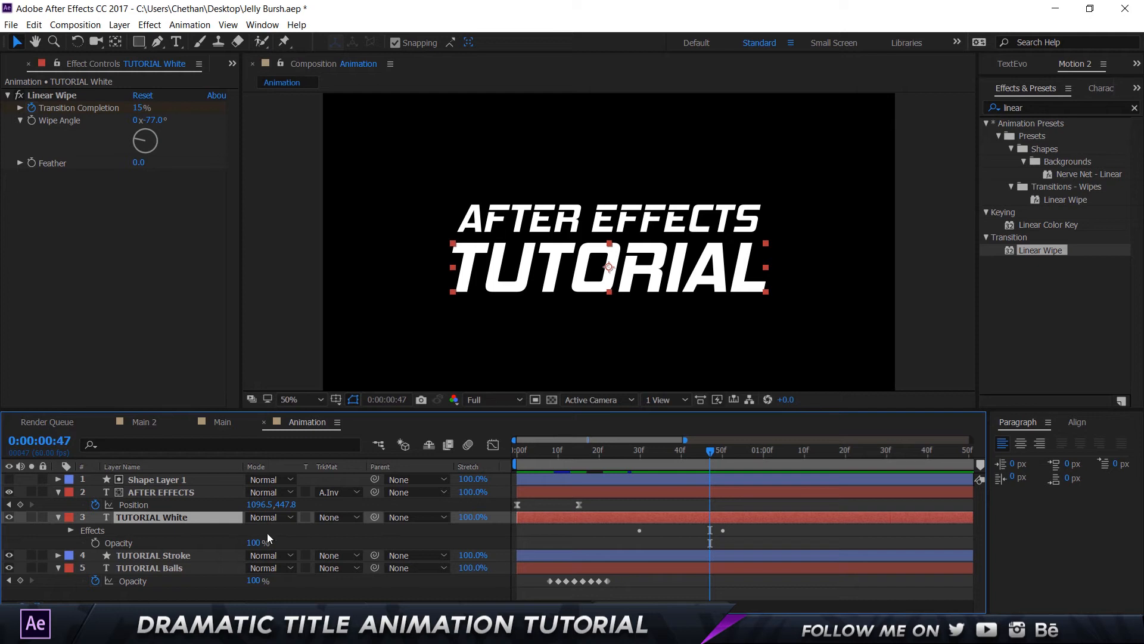
- Reveal the TUTORIAL White layer's keyframes and apply Easy Ease to both Transition Completion keyframes
key(u)
drag(735, 538, 638, 552)
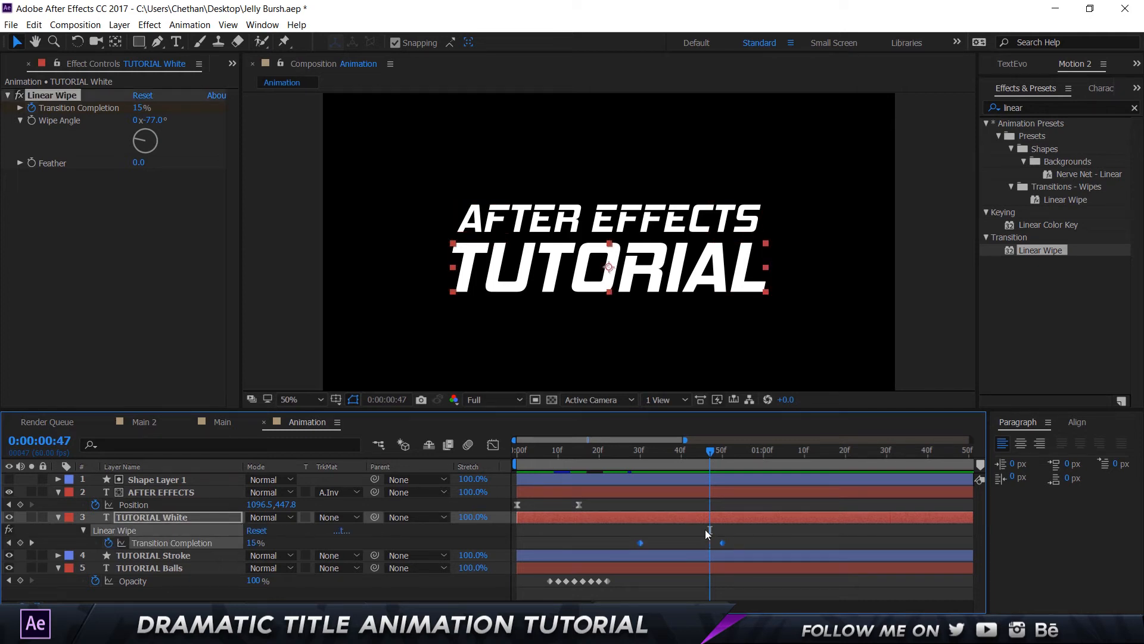
right_click(722, 541)
mouse_move(744, 532)
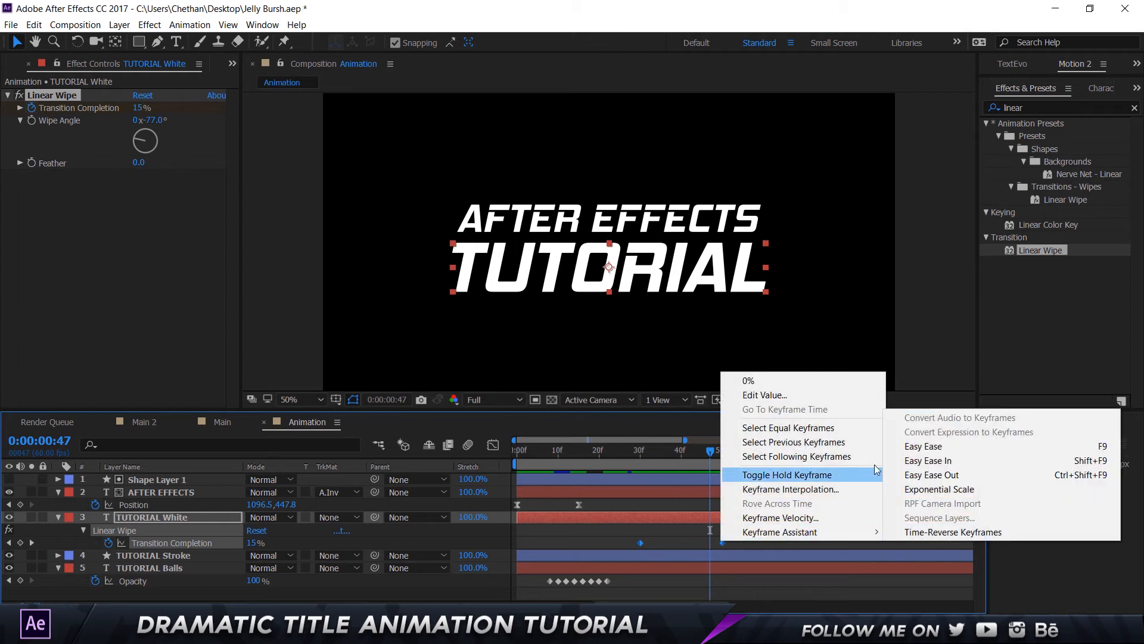
click(904, 447)
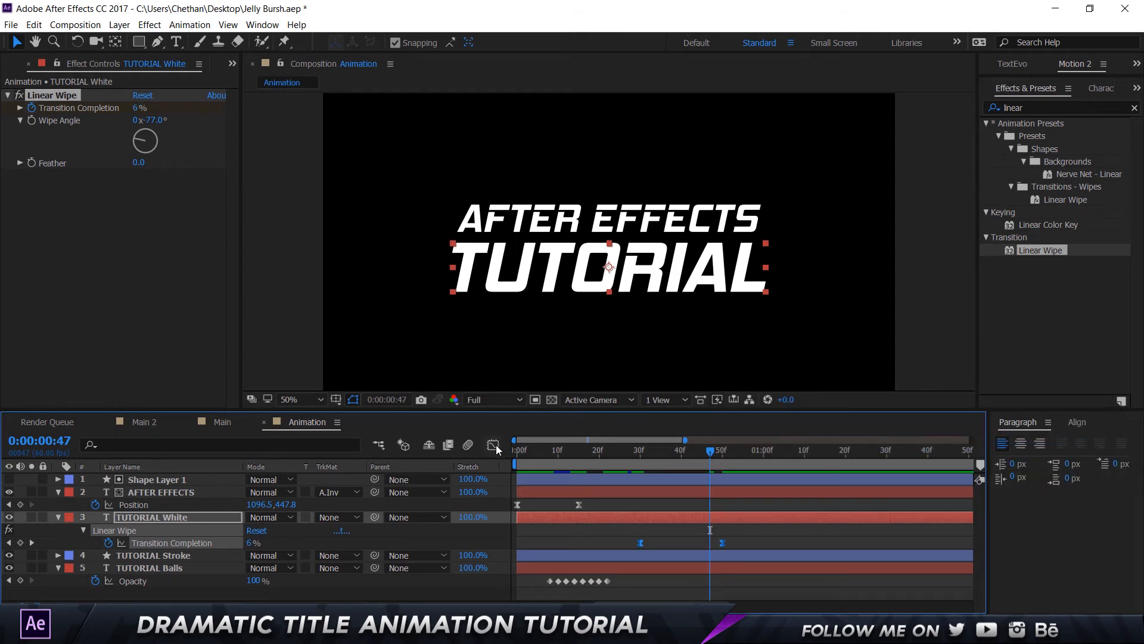
- Shape the Transition Completion speed graph so the wipe starts fast and slows down gradually, and preview the result
click(495, 445)
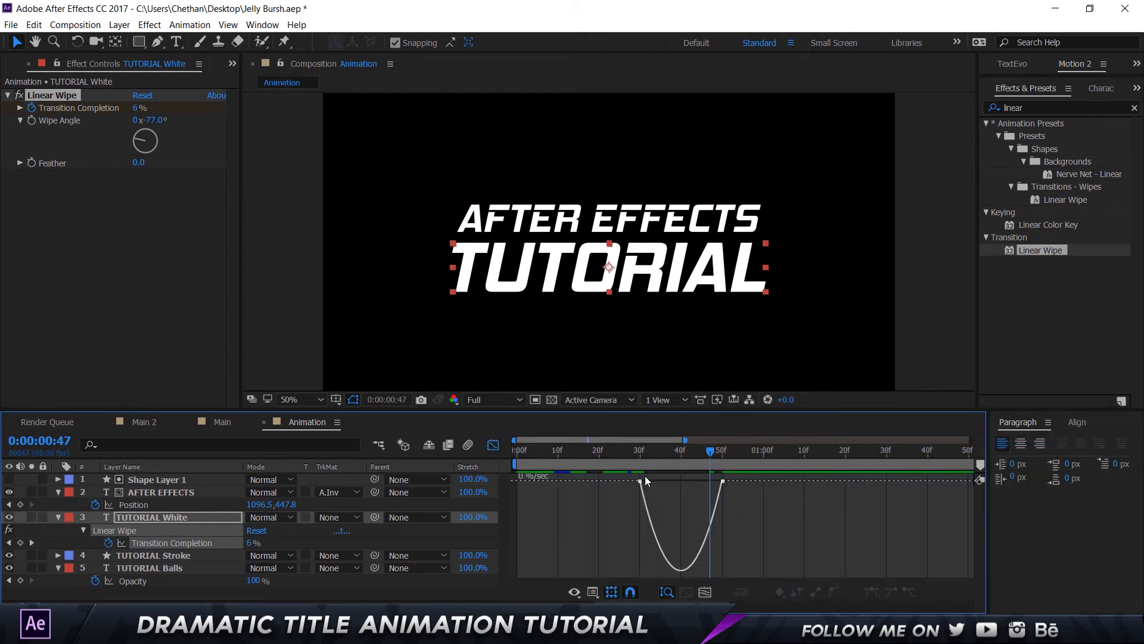
click(708, 486)
drag(705, 484, 649, 481)
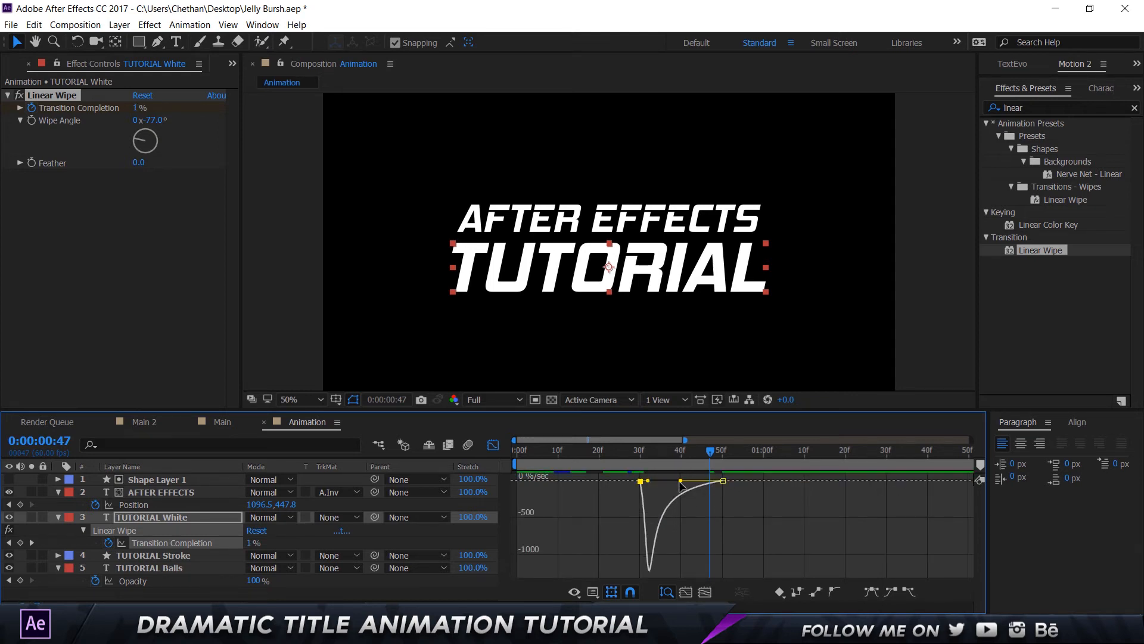
click(494, 445)
click(575, 450)
key(space)
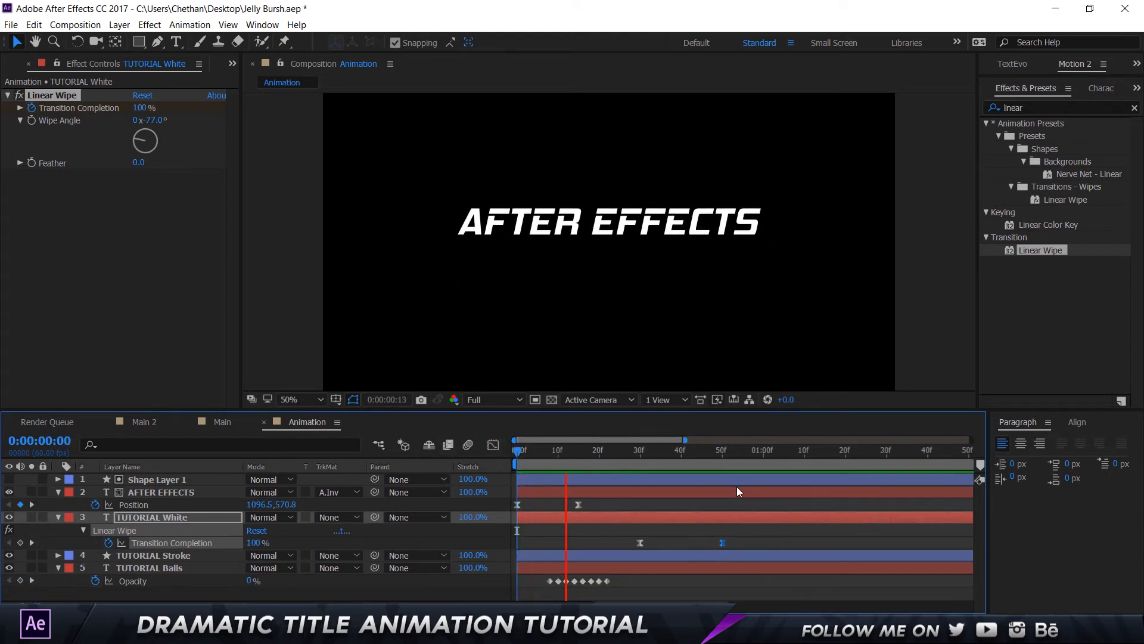
drag(584, 453, 638, 463)
key(space)
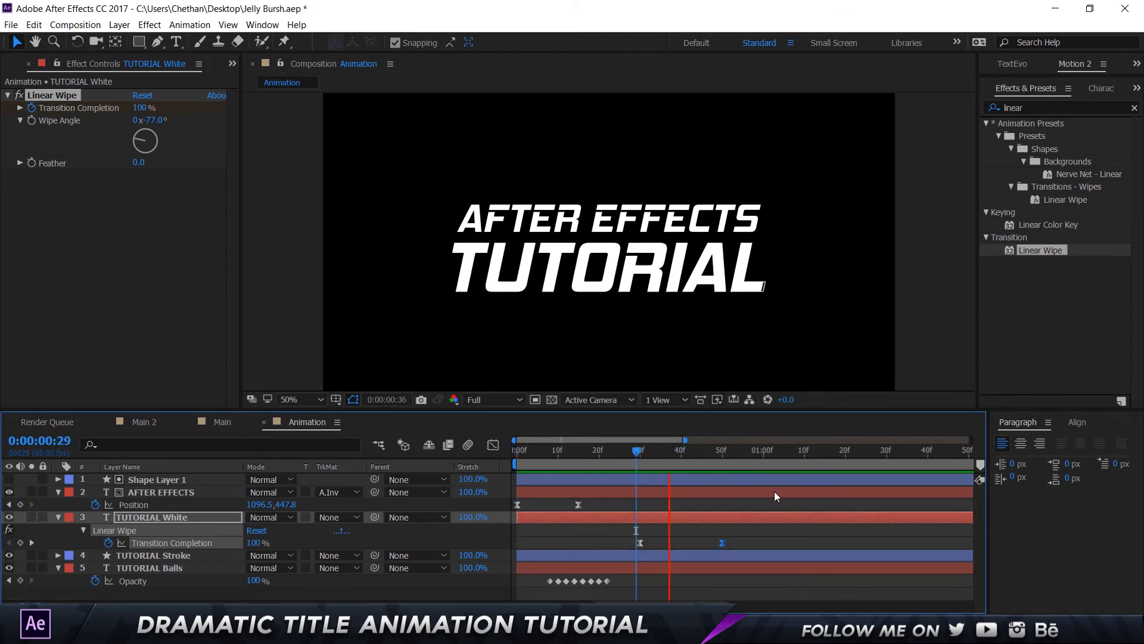
key(space)
- Move the last Transition Completion keyframe to 0:00:01:00 to lengthen the wipe
click(621, 453)
key(k)
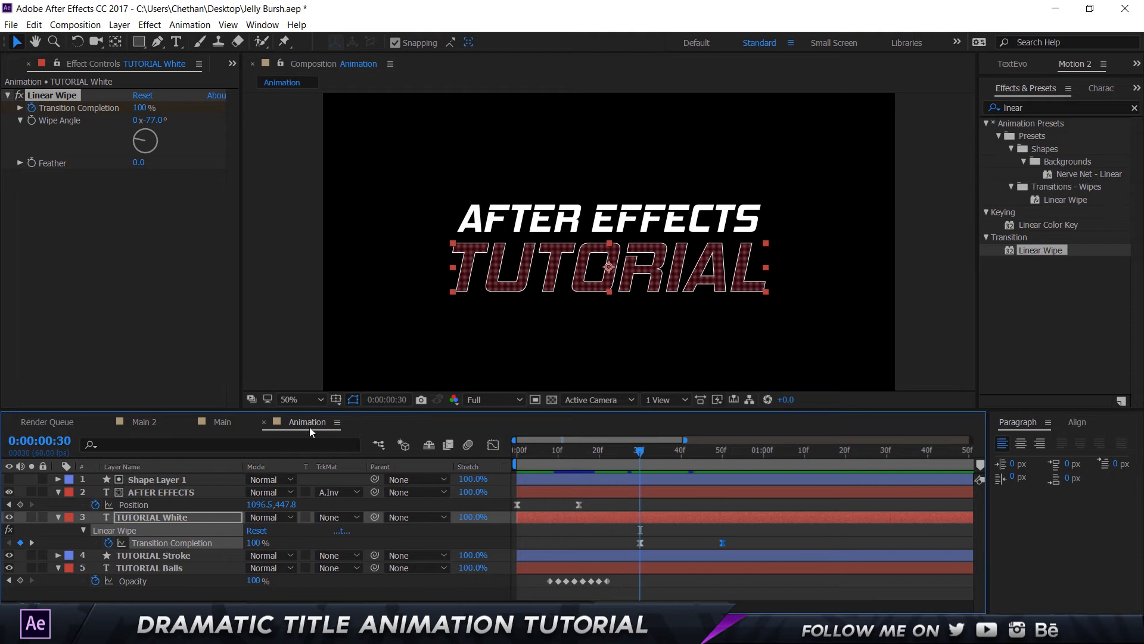
key(shift+Page_Down)
key(shift+Page_Down)
key(shift+Page_Down)
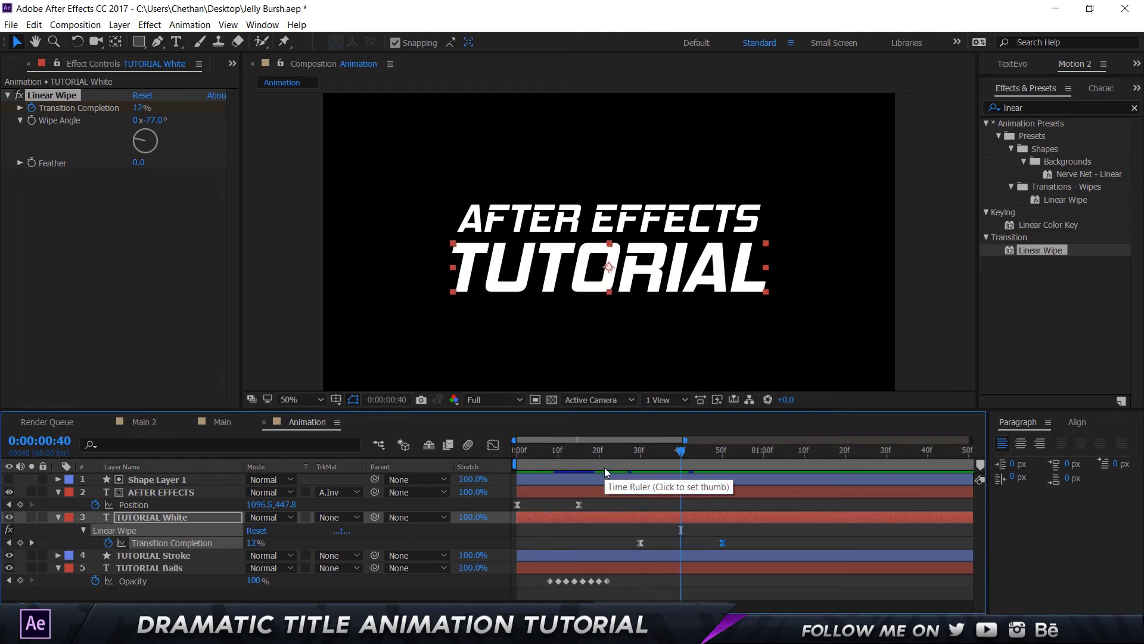
click(734, 532)
click(722, 543)
drag(722, 543, 763, 543)
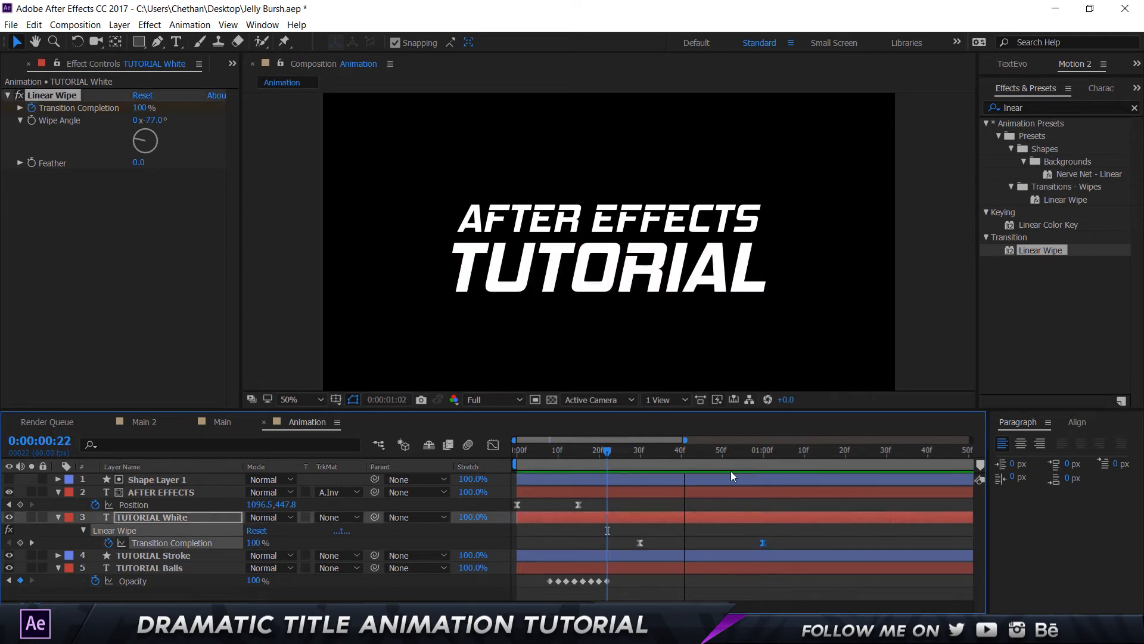
- Set the Transition Completion keyframe at 0:00:01:00 to 21% and preview the wipe
drag(642, 452, 763, 466)
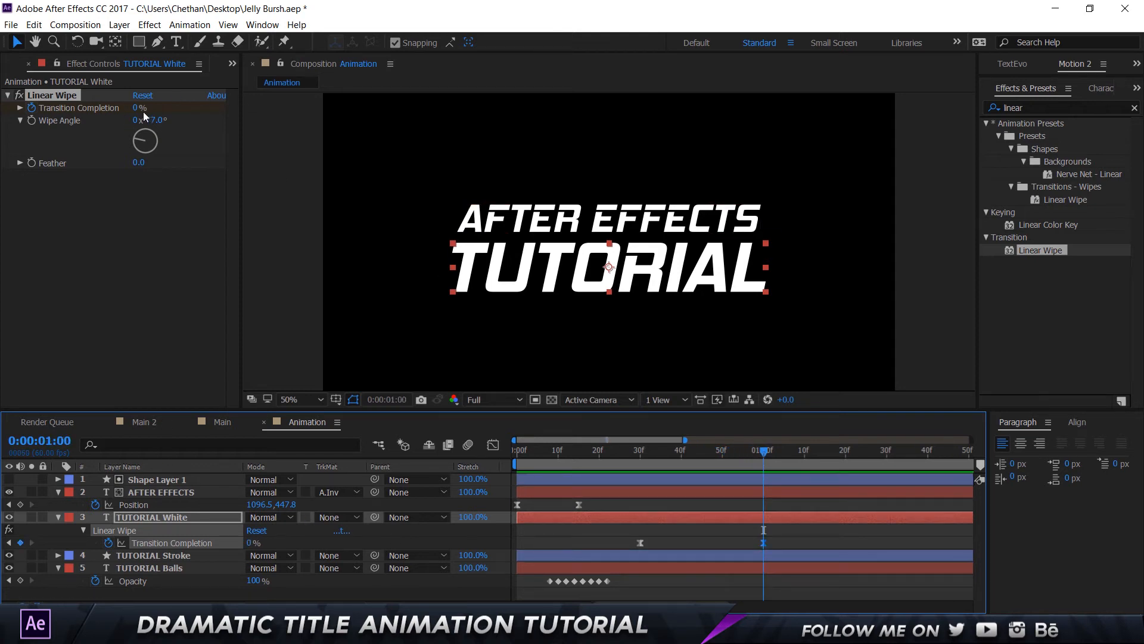
drag(139, 109, 158, 110)
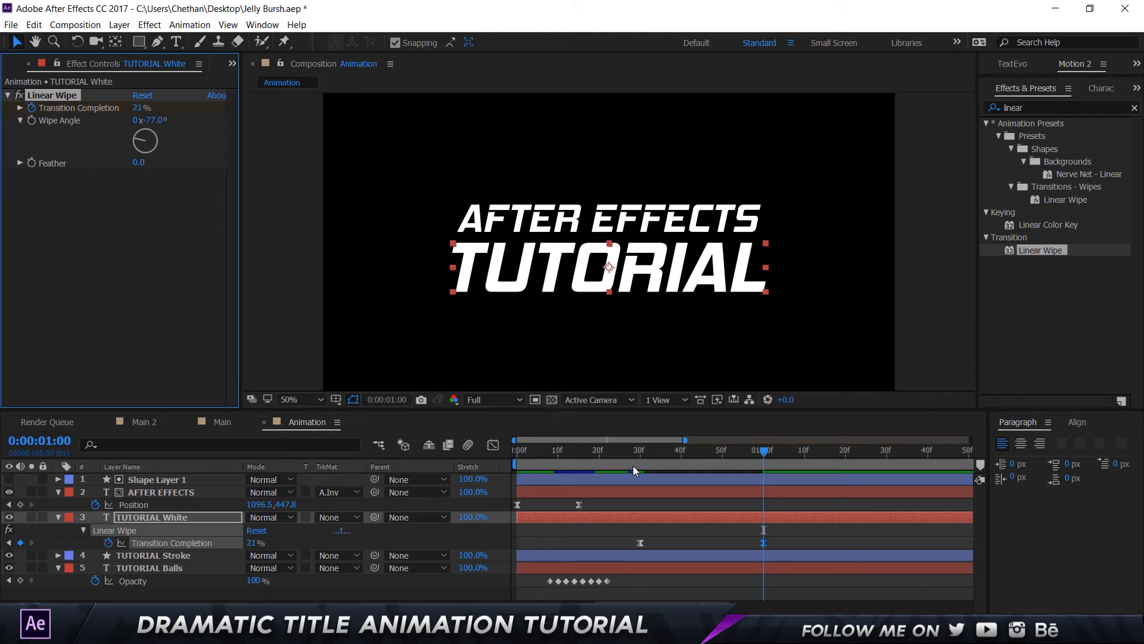
key(space)
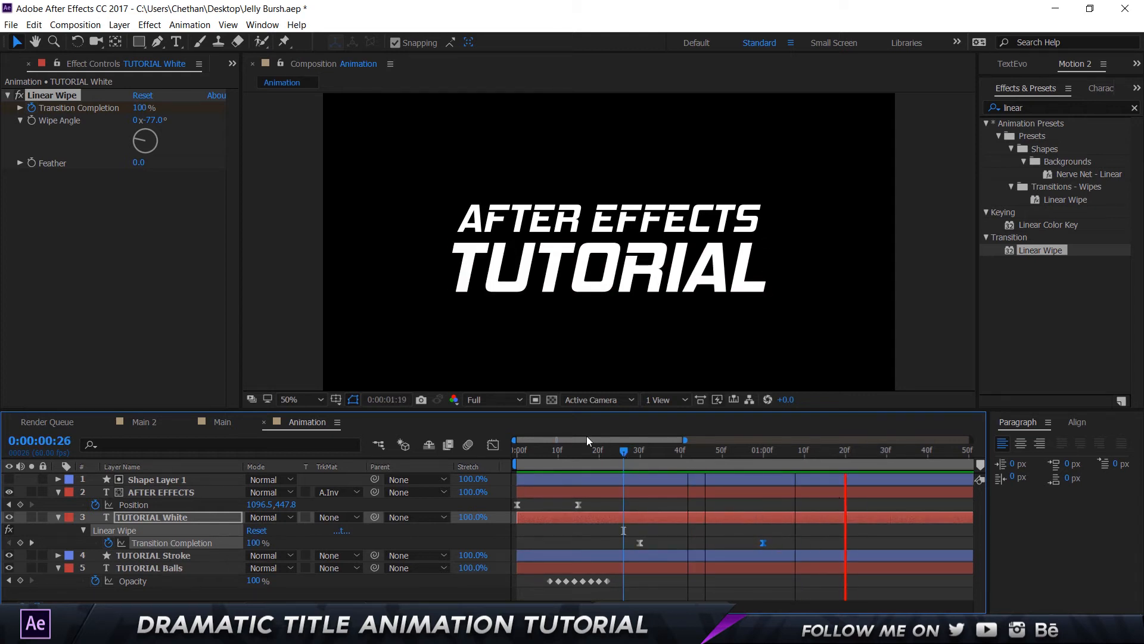
key(space)
- Set the first Transition Completion keyframe at 0:00:00:30 to 74% and preview the wipe
click(640, 542)
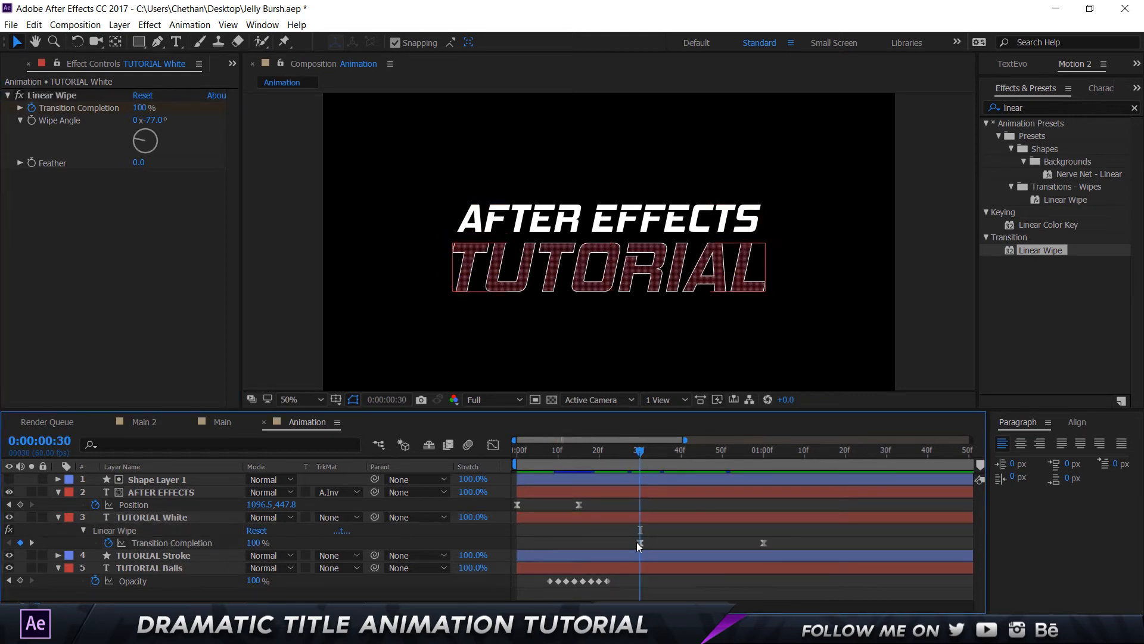
drag(139, 112, 128, 110)
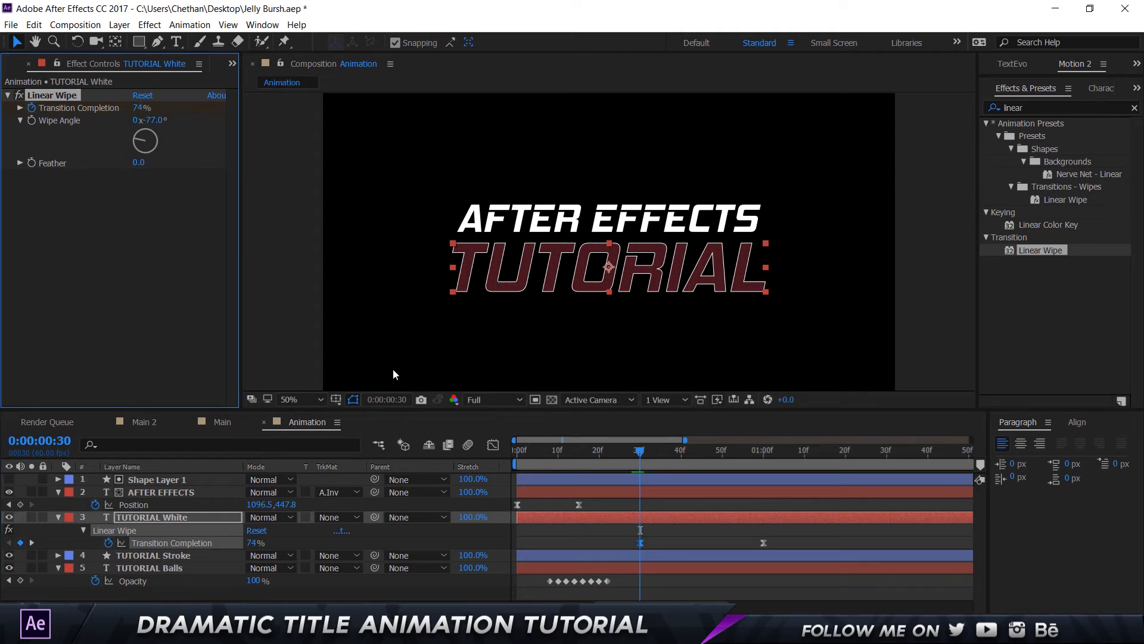
click(722, 532)
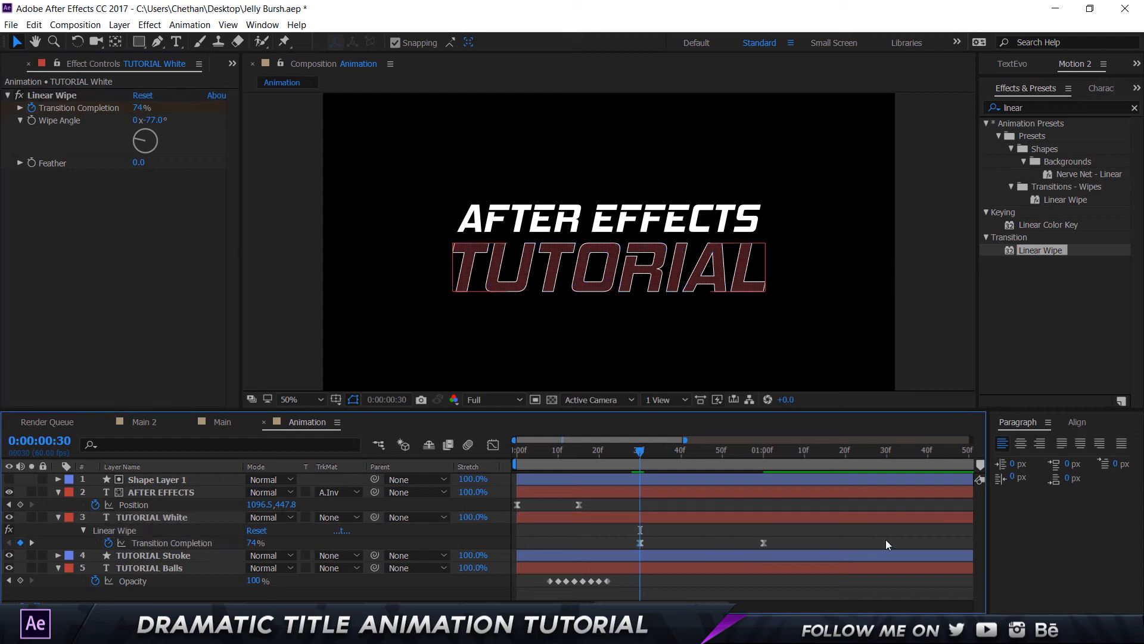
key(space)
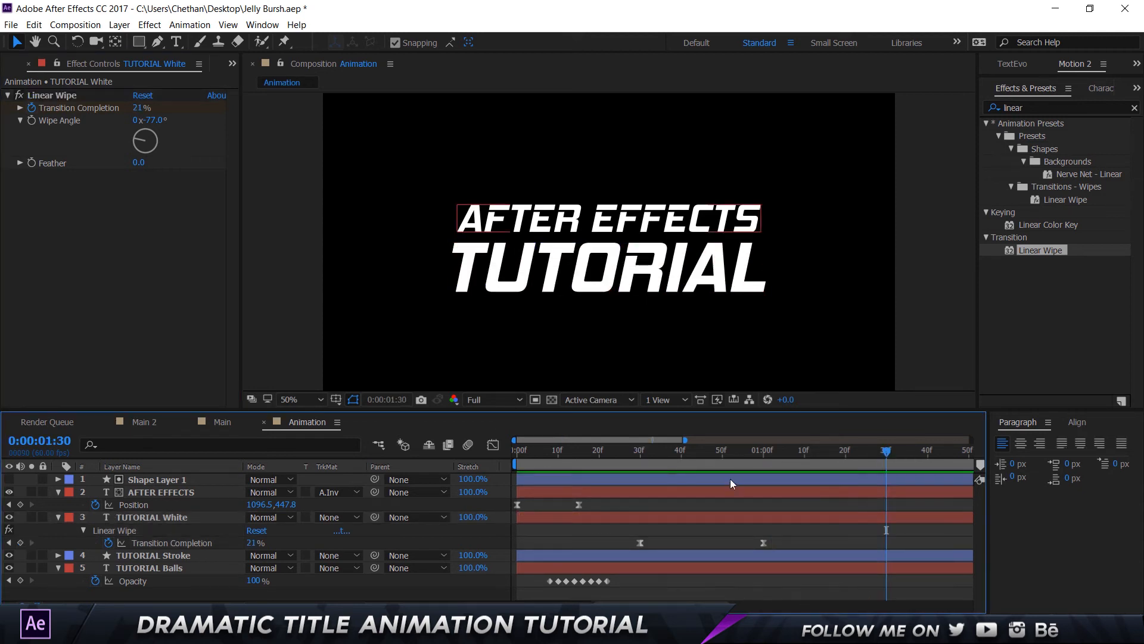
- Change the AFTER EFFECTS text fill colour to the blue 386FC9
key(ctrl+t)
drag(608, 452, 702, 446)
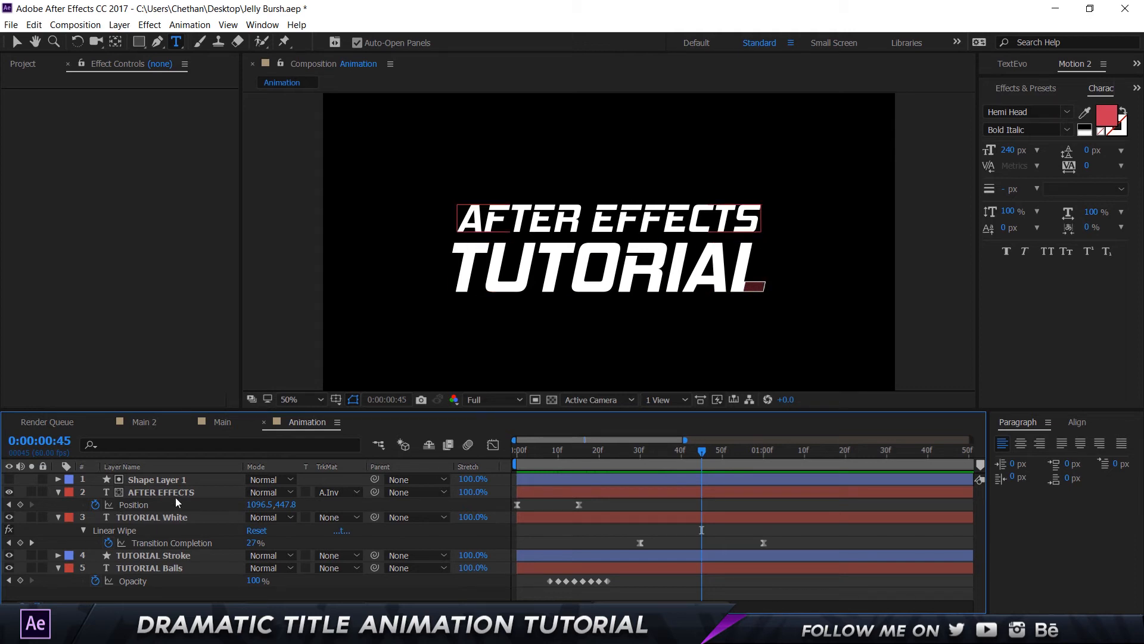
double_click(162, 489)
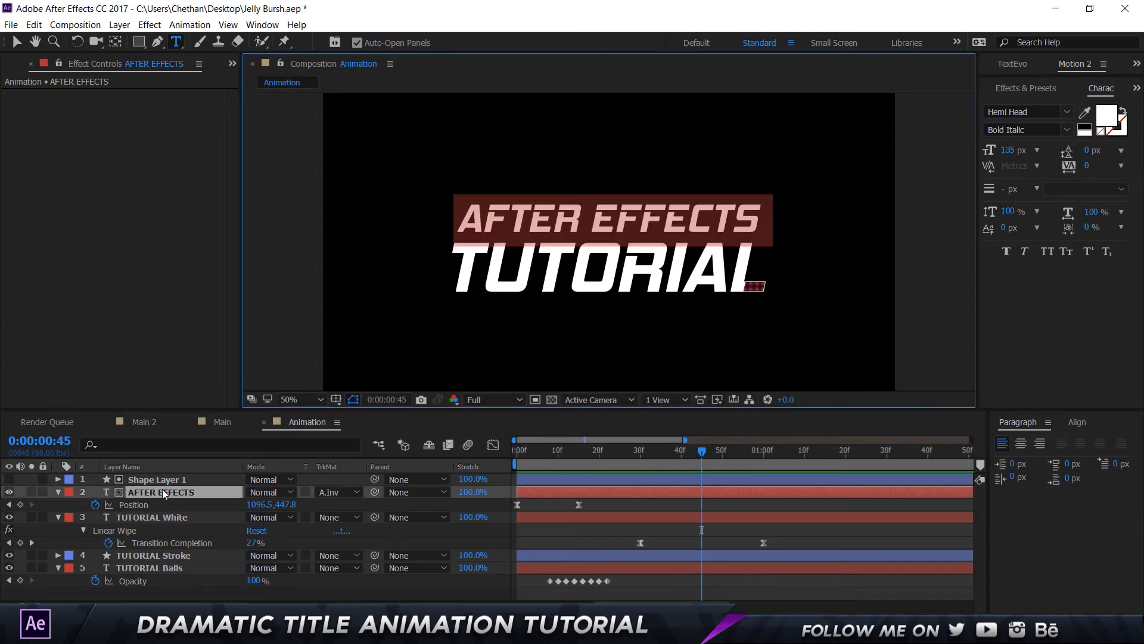
click(1105, 118)
text(C93854)
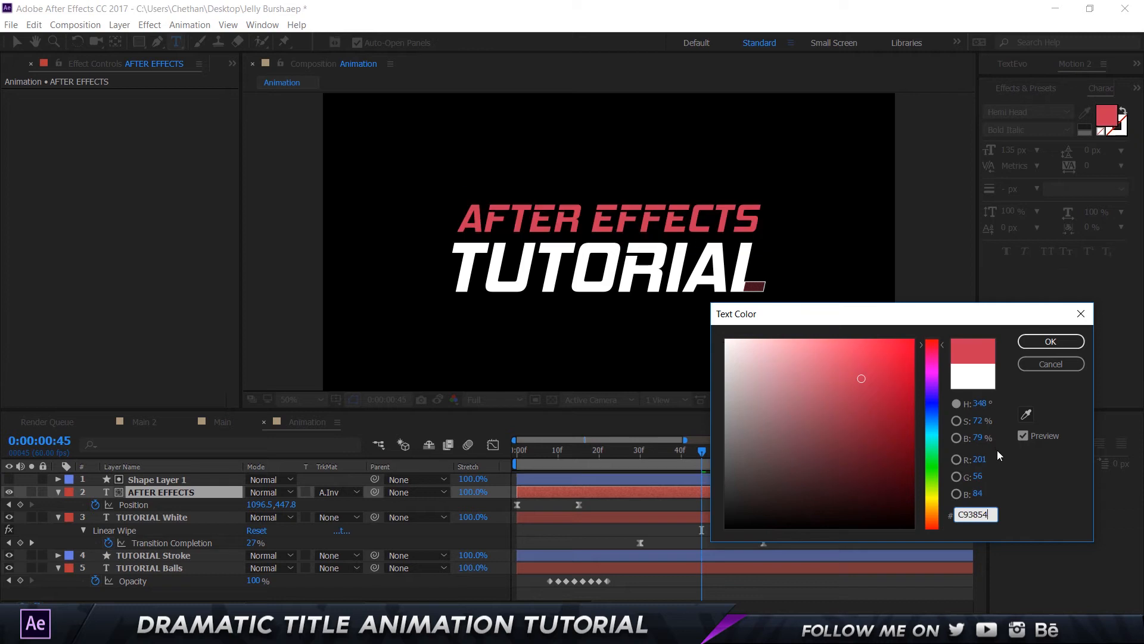
drag(943, 345, 956, 414)
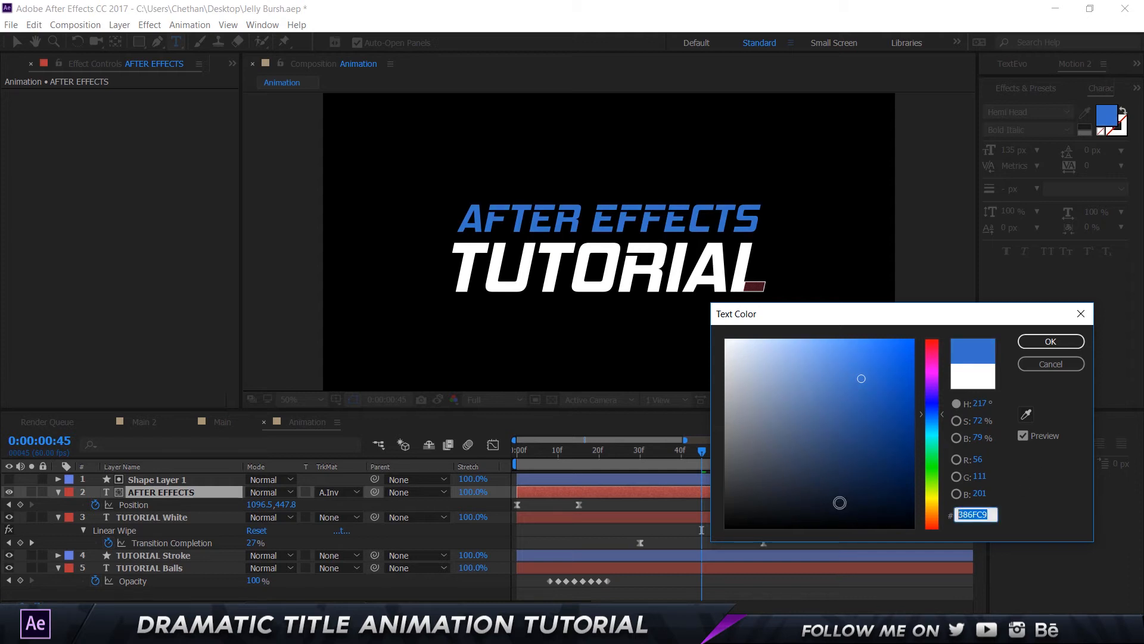
click(1051, 341)
- Change the TUTORIAL Balls text fill colour to 386FC9 and preview the animation
click(199, 567)
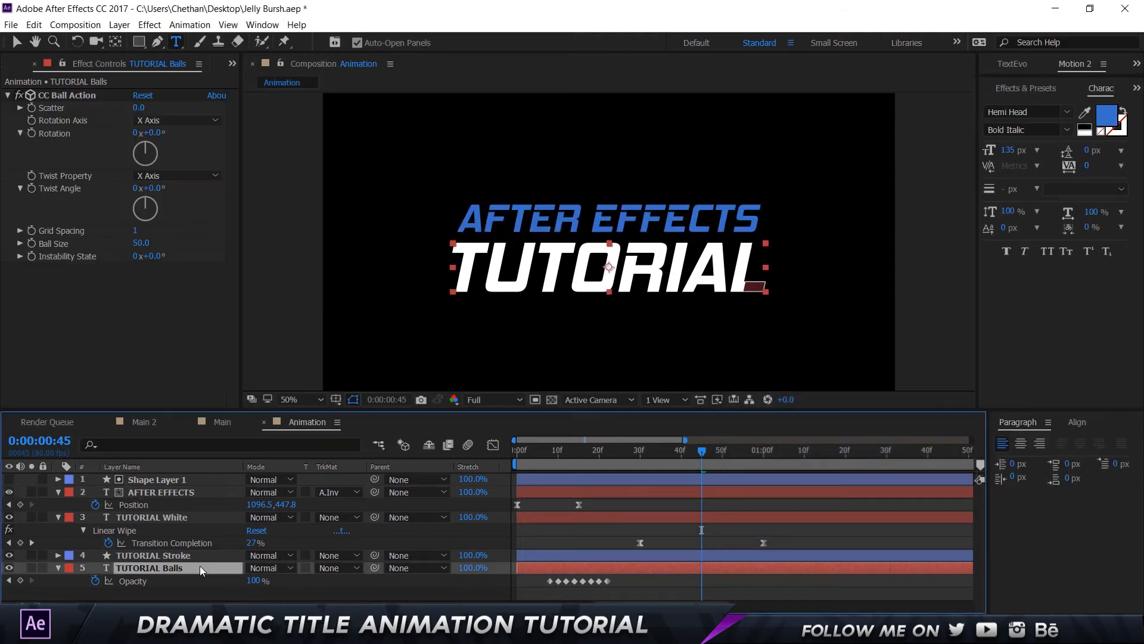
click(1106, 114)
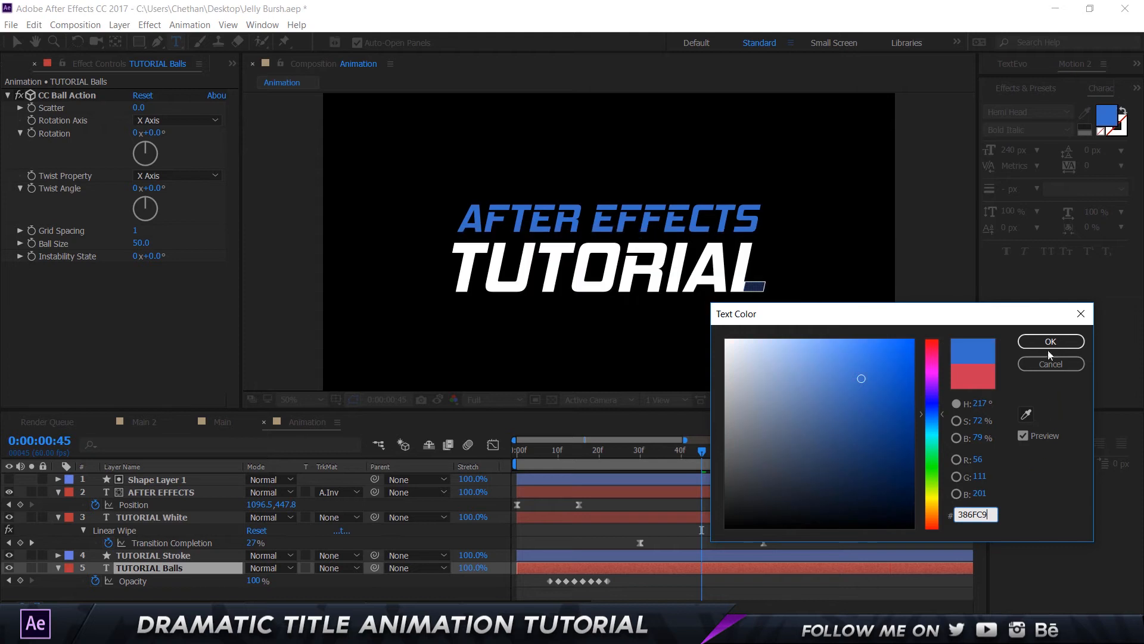
click(1051, 341)
click(843, 539)
key(space)
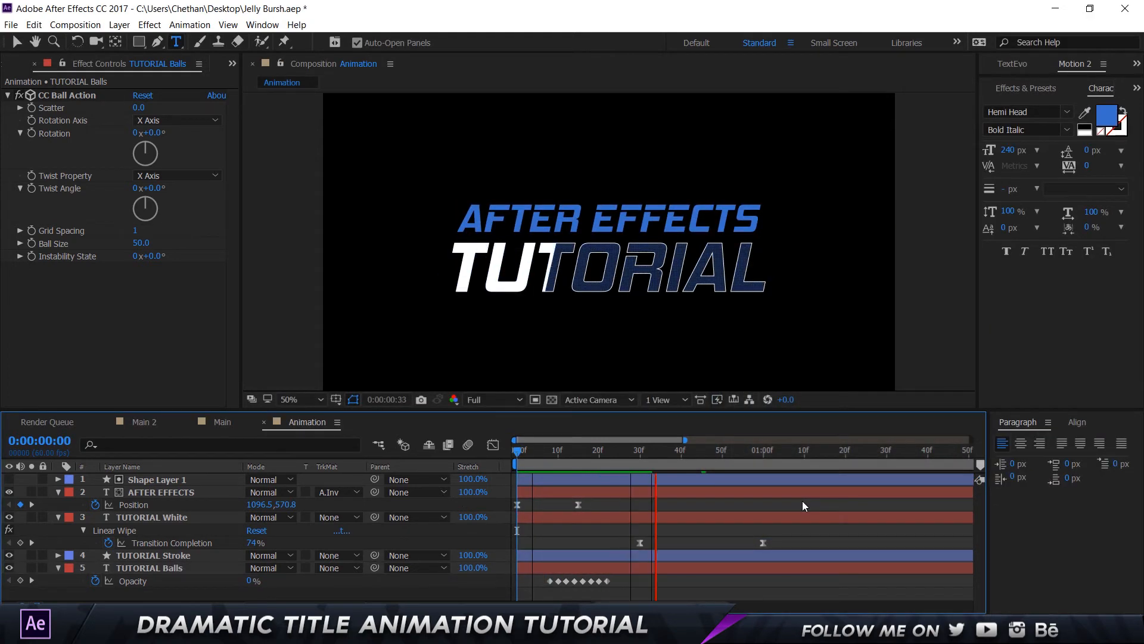
- Save the project and collapse the properties of all layers in the Animation composition
key(ctrl+s)
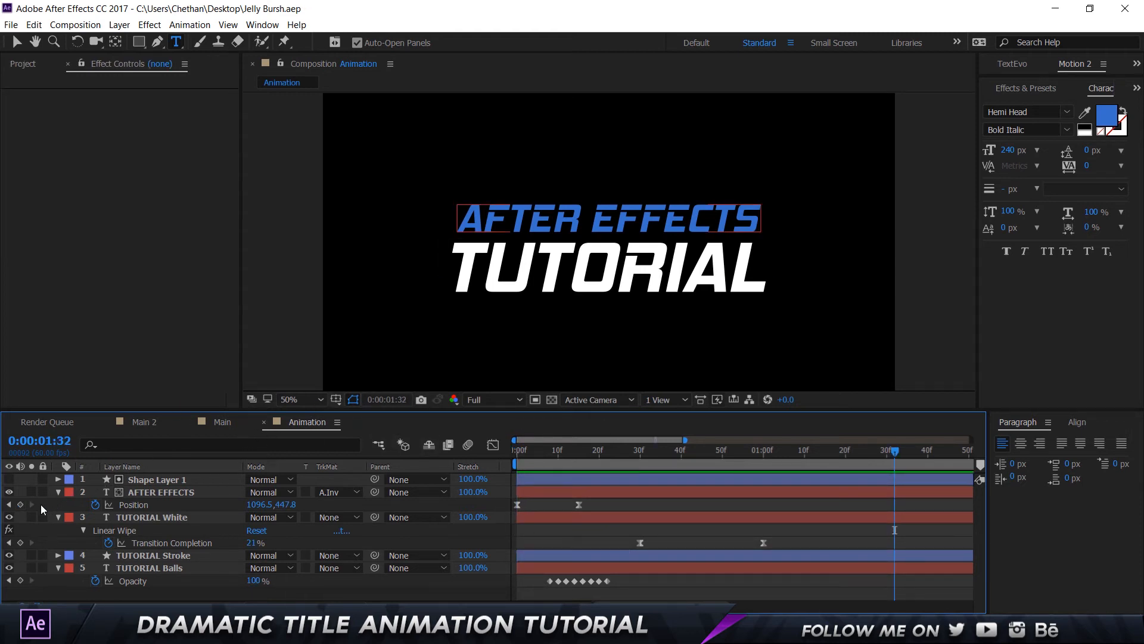
key(ctrl+a)
click(58, 492)
click(288, 566)
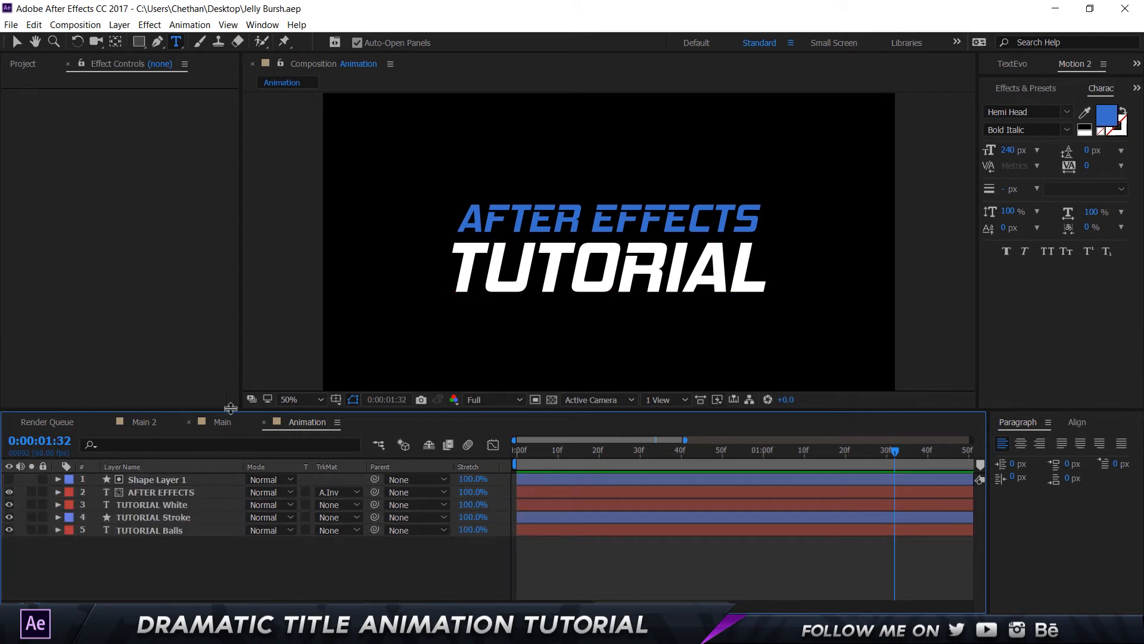
- Create a new composition from the Animation composition in the project
click(24, 64)
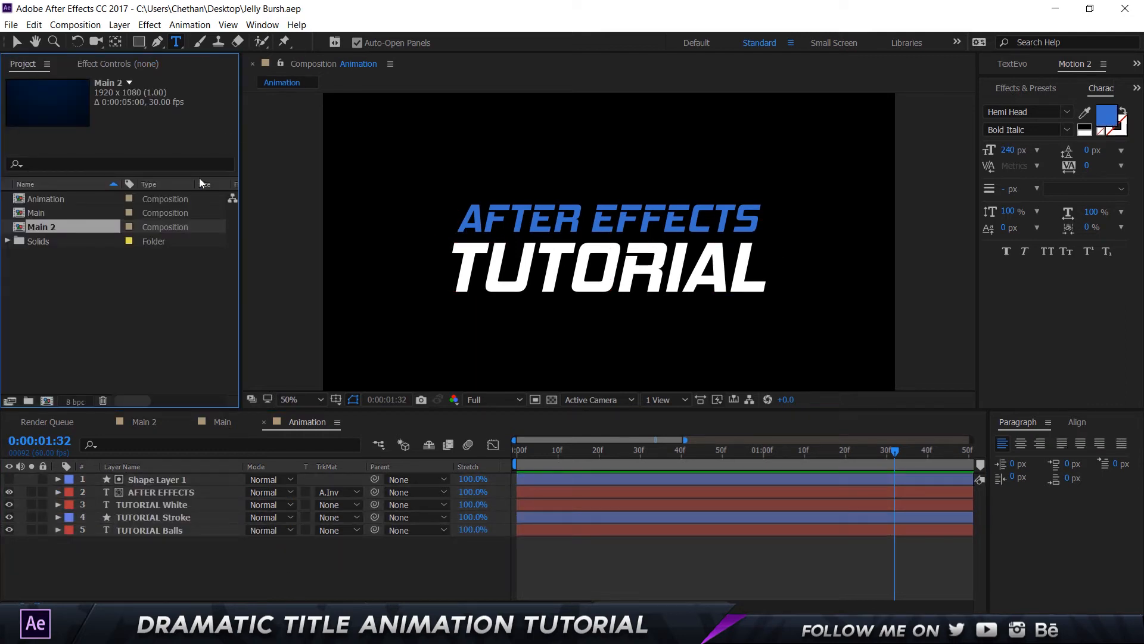
click(42, 201)
drag(44, 202, 46, 399)
- Rename the new composition Final Render and preview its animation
key(Return)
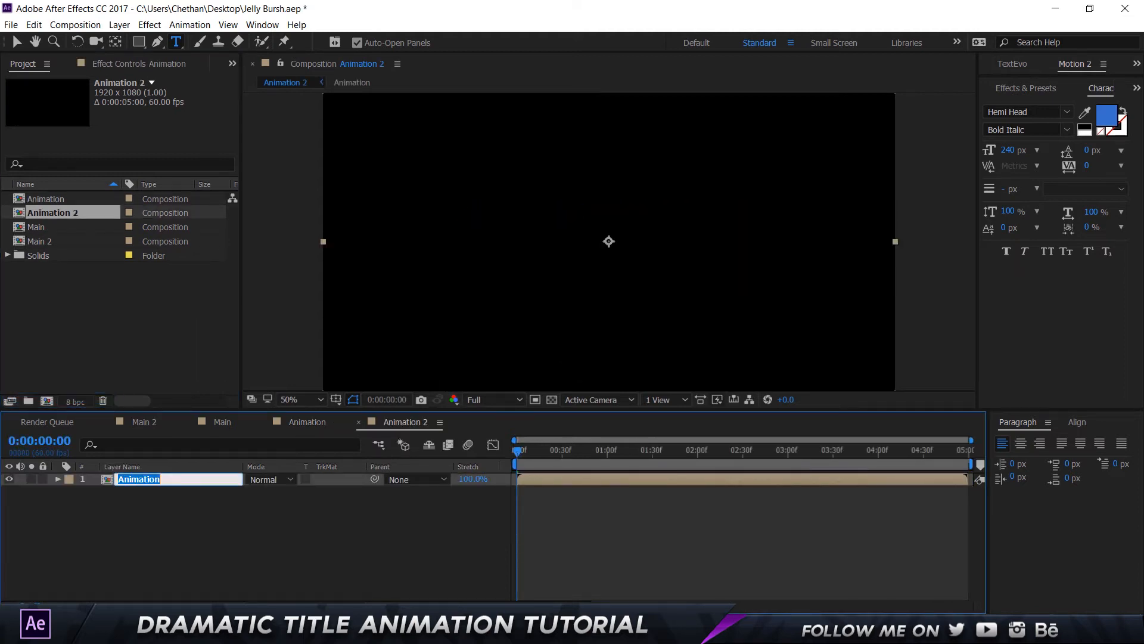
click(99, 373)
click(58, 201)
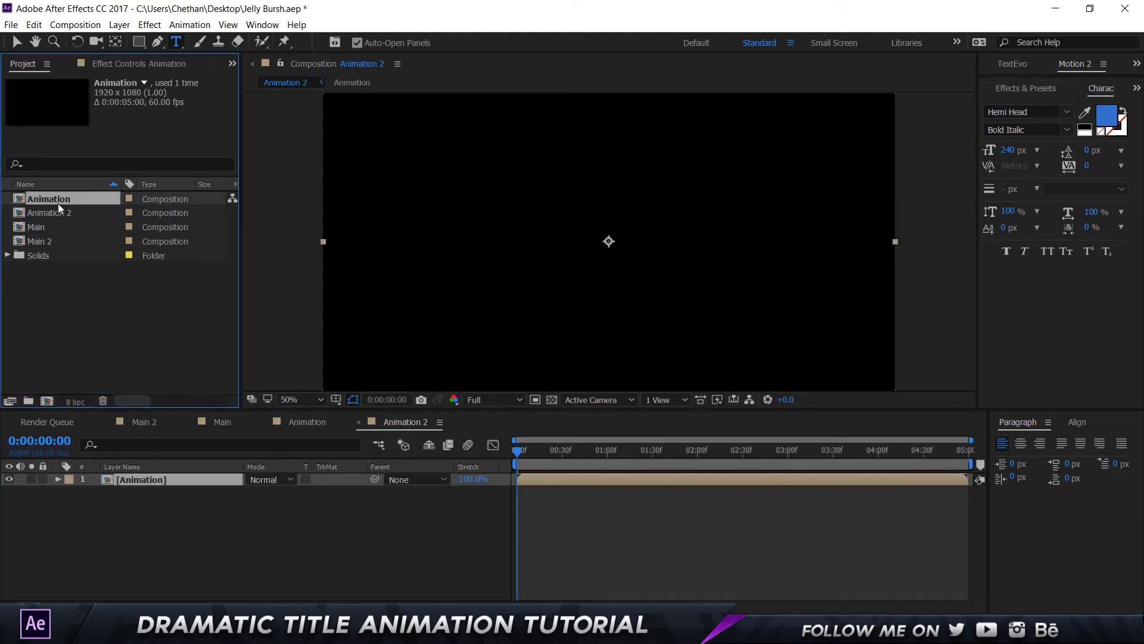
click(60, 215)
key(Return)
text(Final Render)
key(Return)
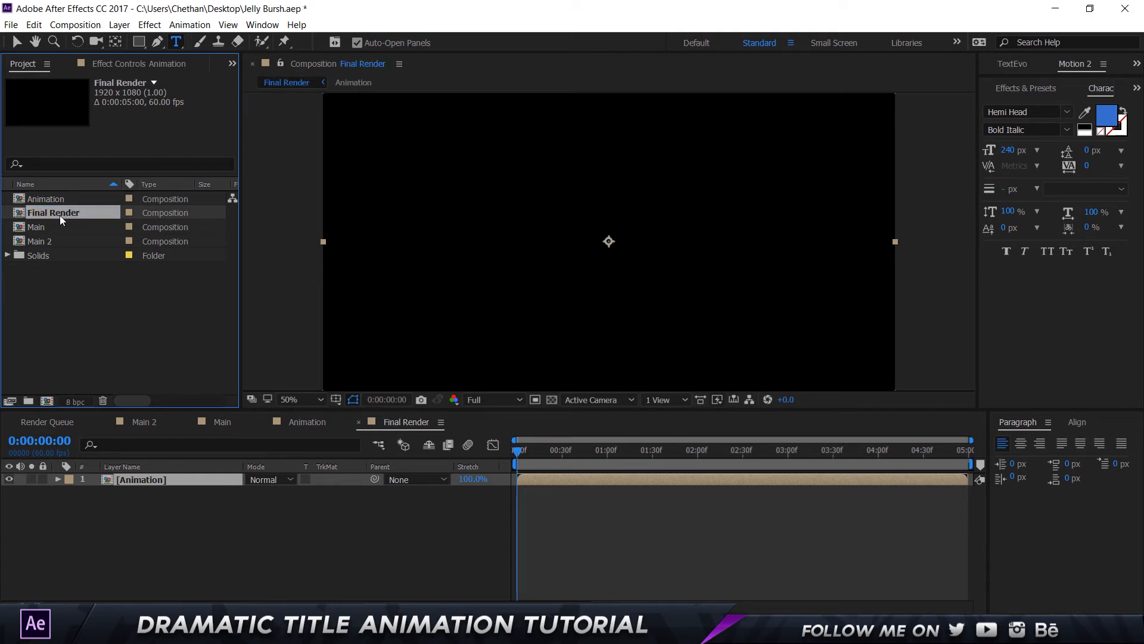
key(space)
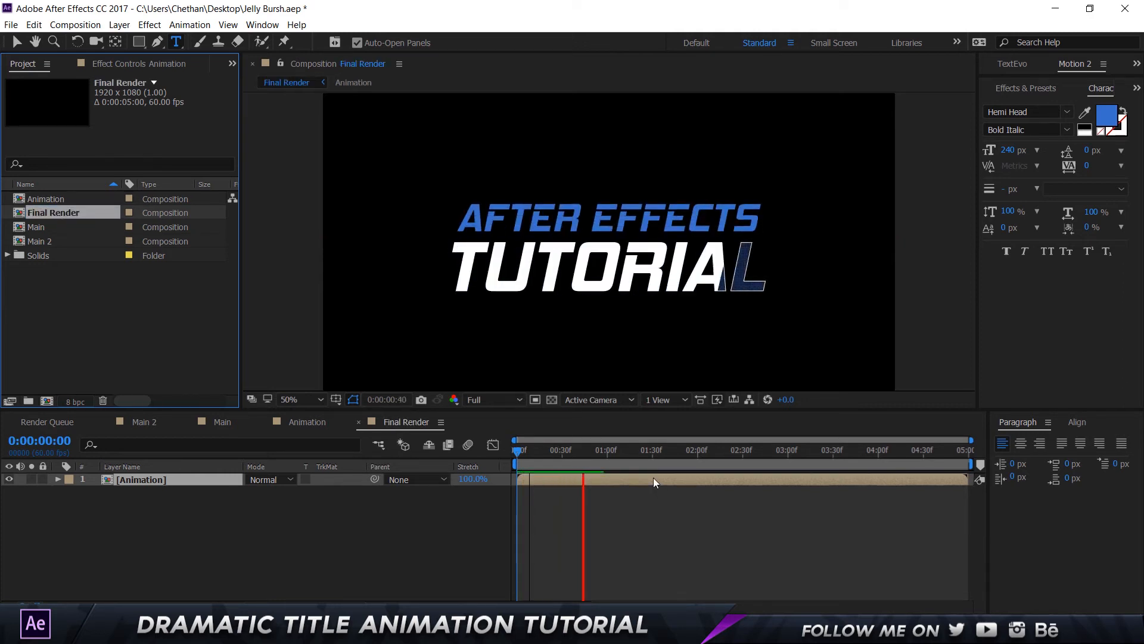
- Add a solid named BG to the Final Render composition and place it below the Animation layer
right_click(180, 511)
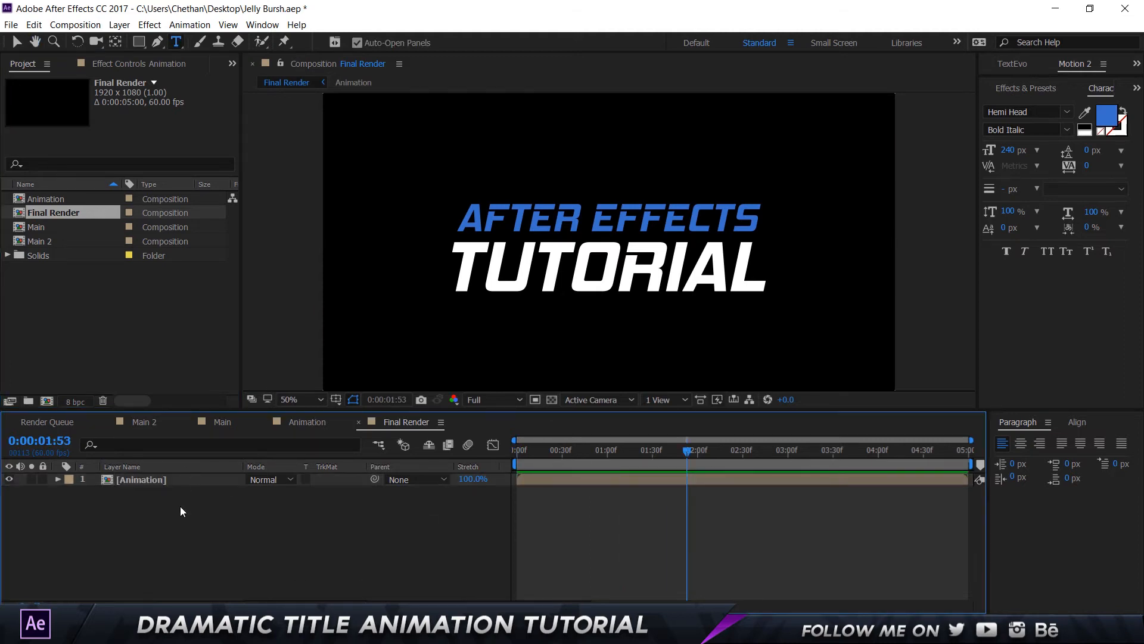
mouse_move(261, 365)
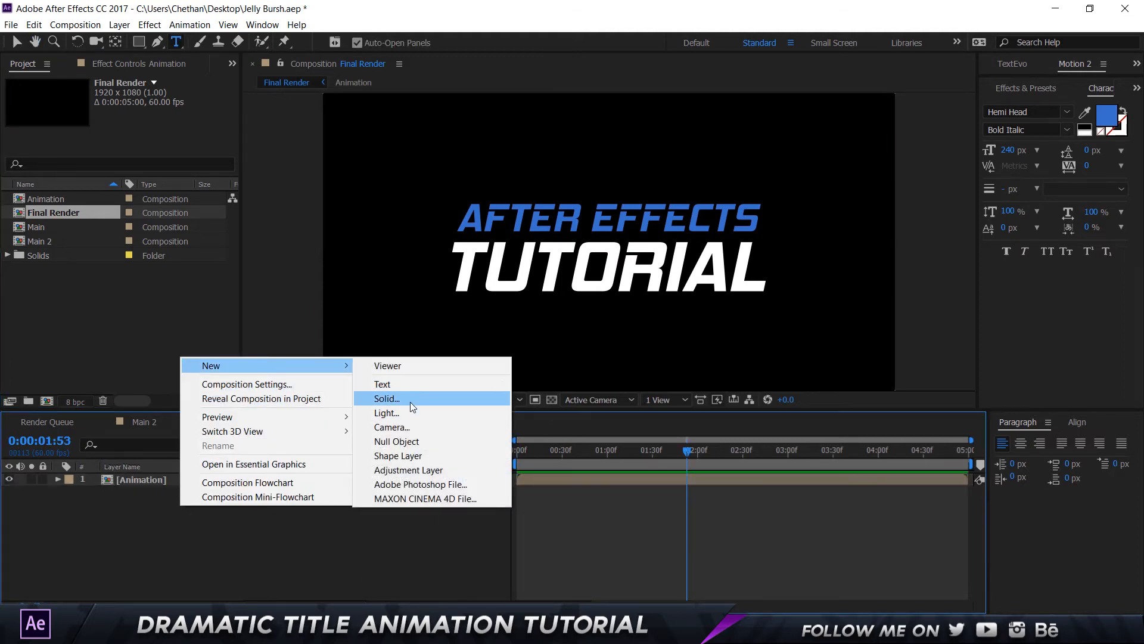
click(410, 402)
text(BG)
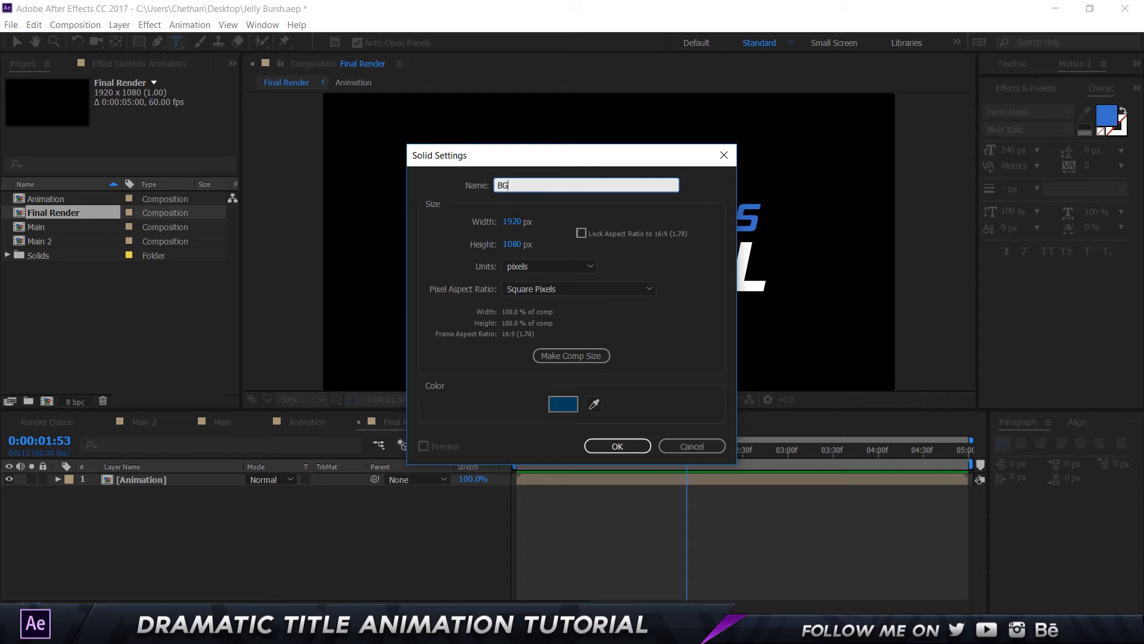
key(Return)
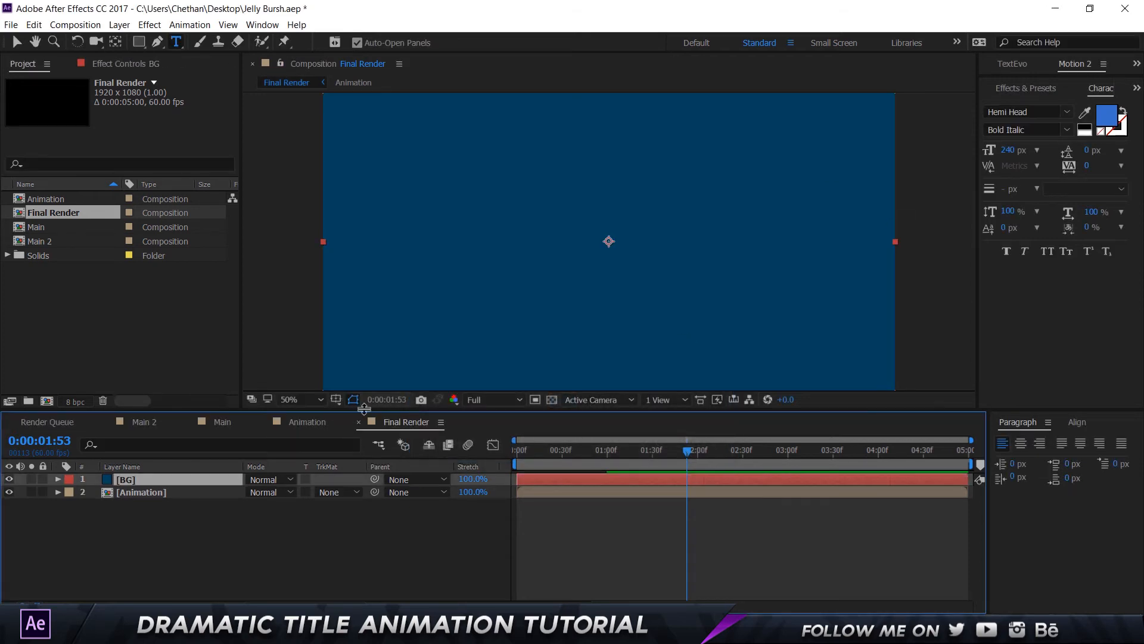
drag(140, 487, 140, 517)
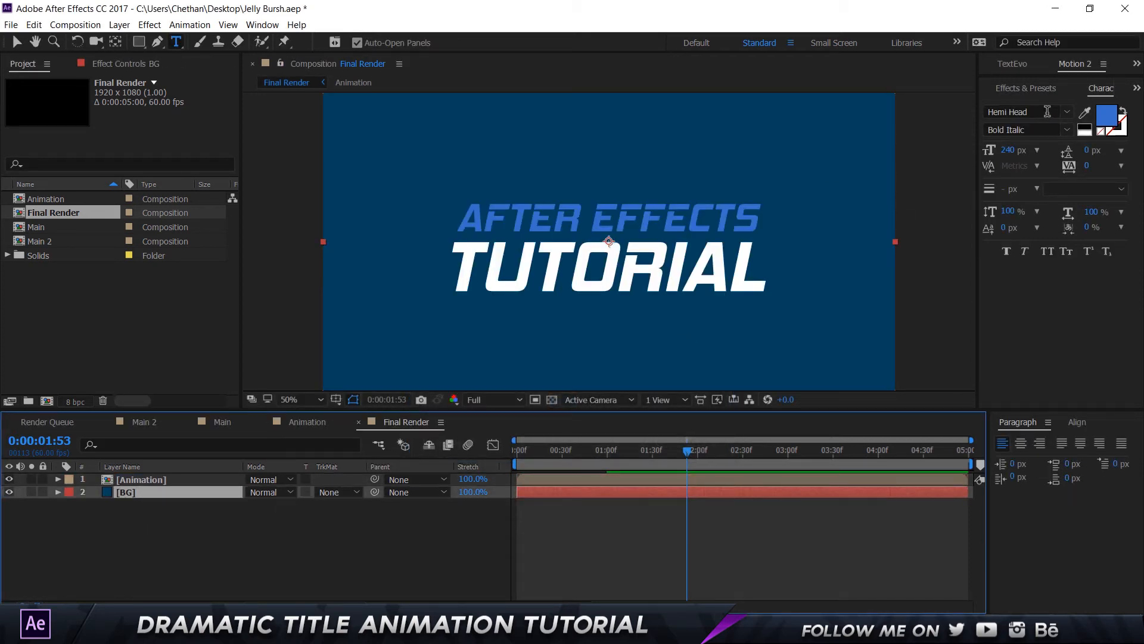
- Find the Gradient Ramp effect and apply it to the BG solid
click(1040, 93)
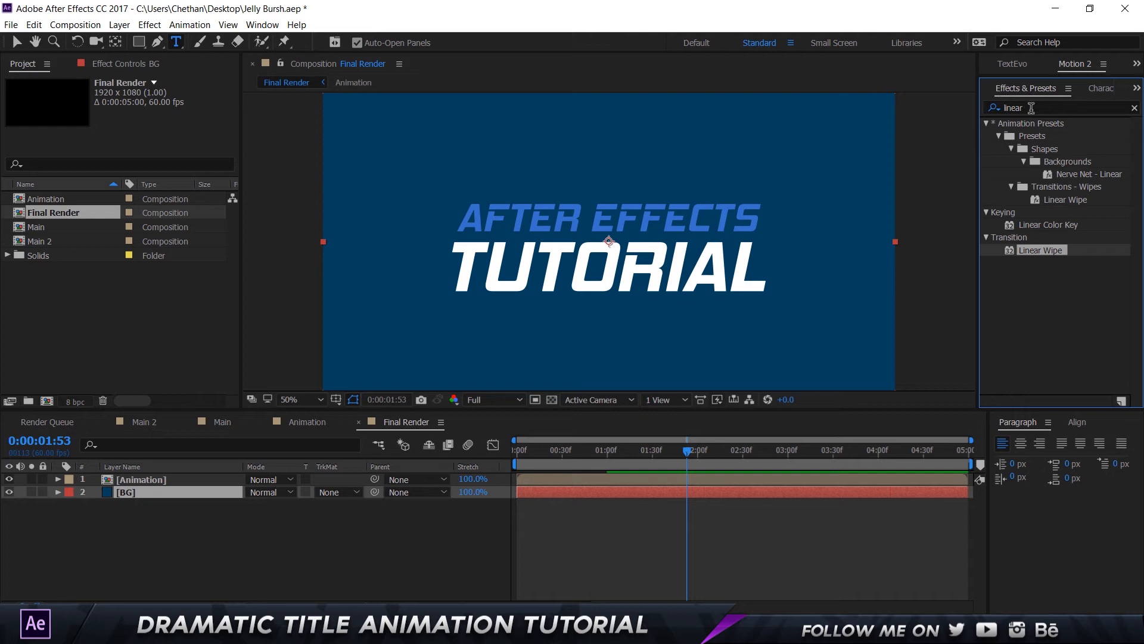
key(ctrl+f)
text(gradie)
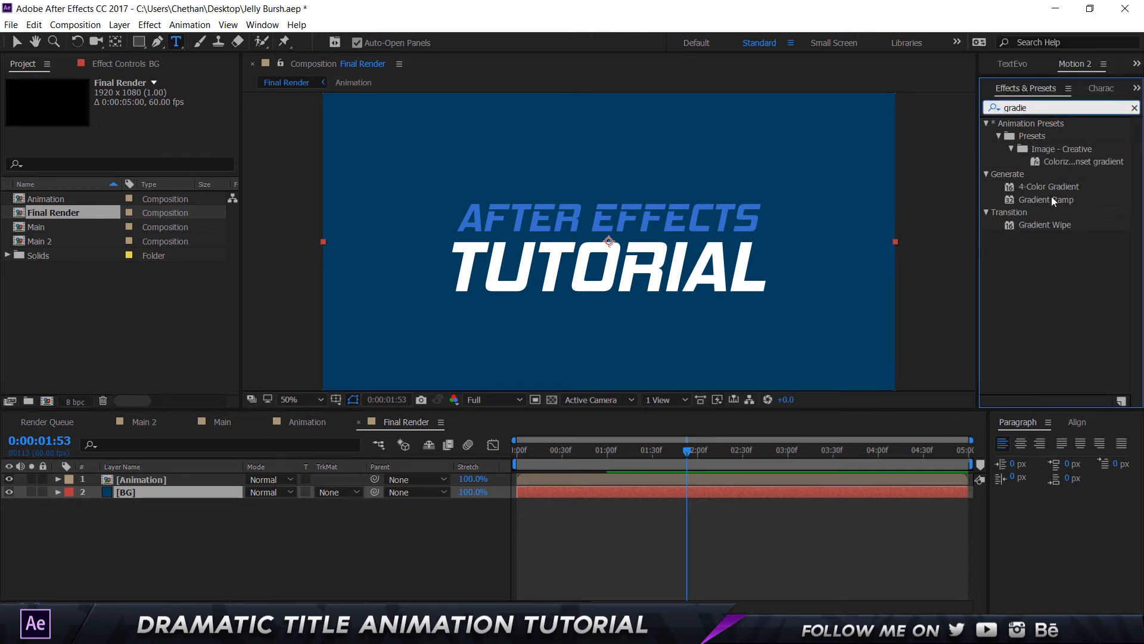
double_click(1053, 202)
key(comma)
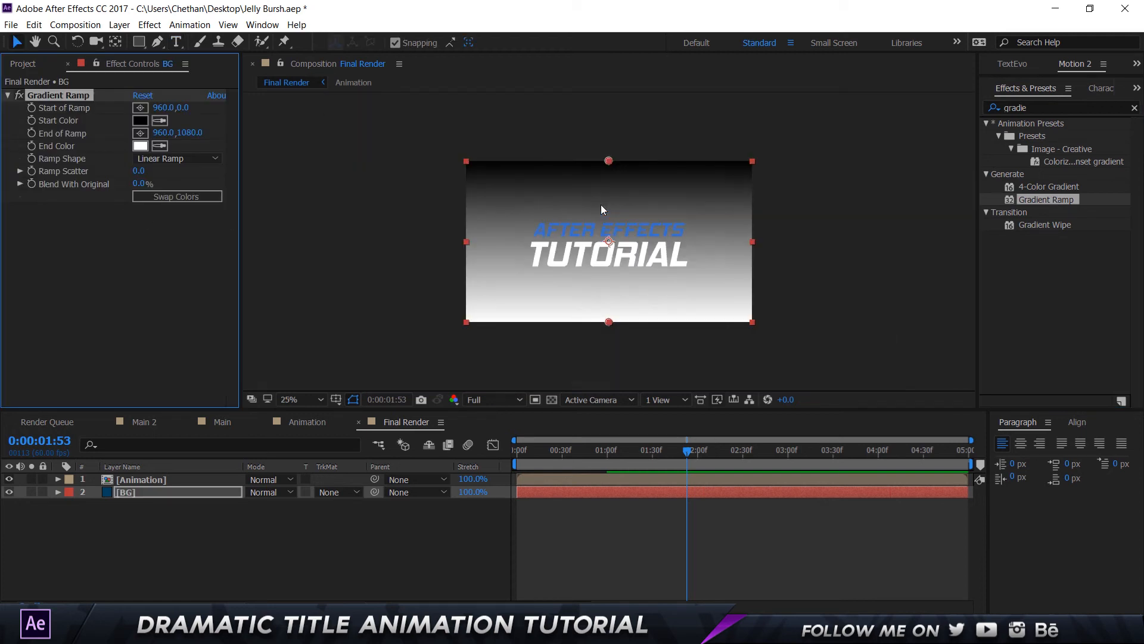
- Set the Gradient Ramp's start colour to a dark teal
click(141, 121)
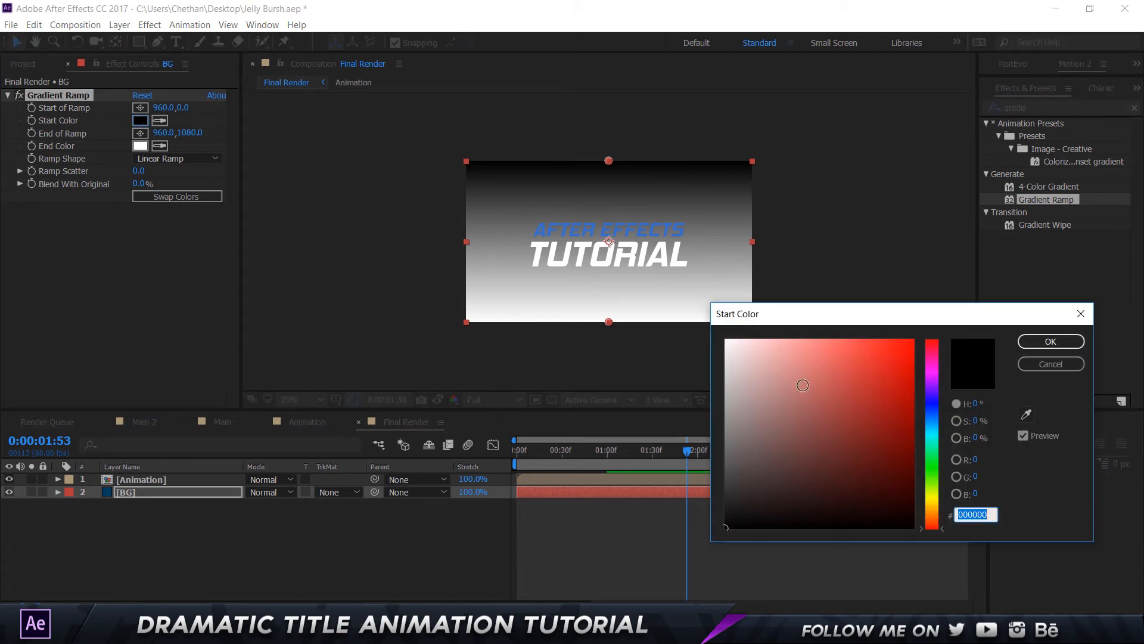
drag(935, 426, 936, 435)
click(896, 377)
drag(903, 382, 947, 463)
click(1050, 342)
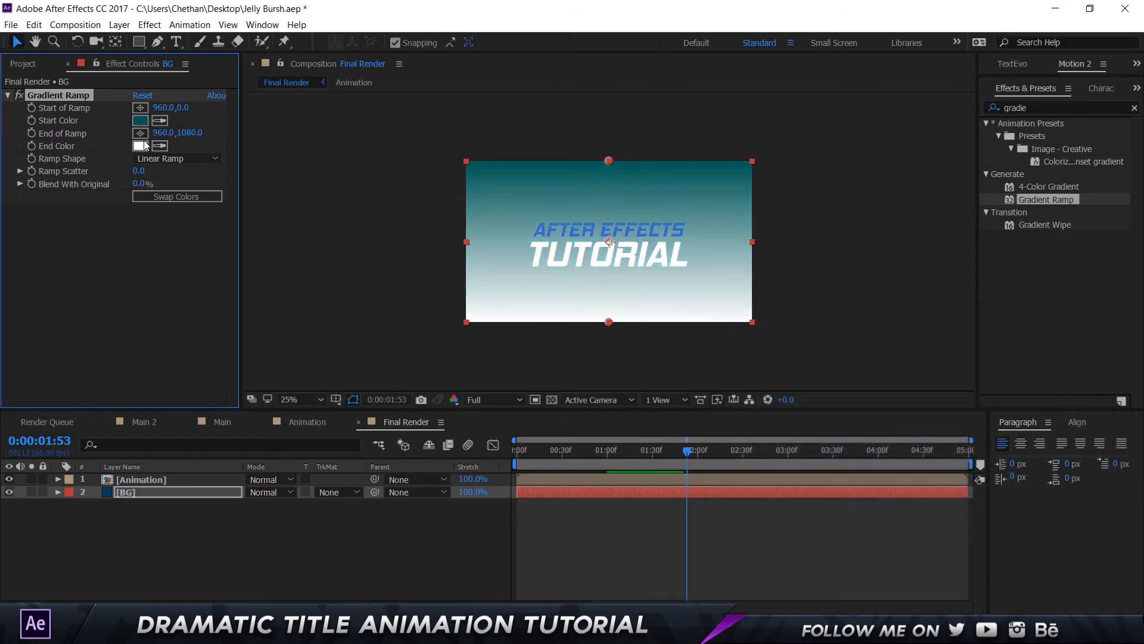
- Set the Gradient Ramp's end colour to black, 000000, and its shape to Radial Ramp
click(141, 146)
drag(798, 451, 703, 567)
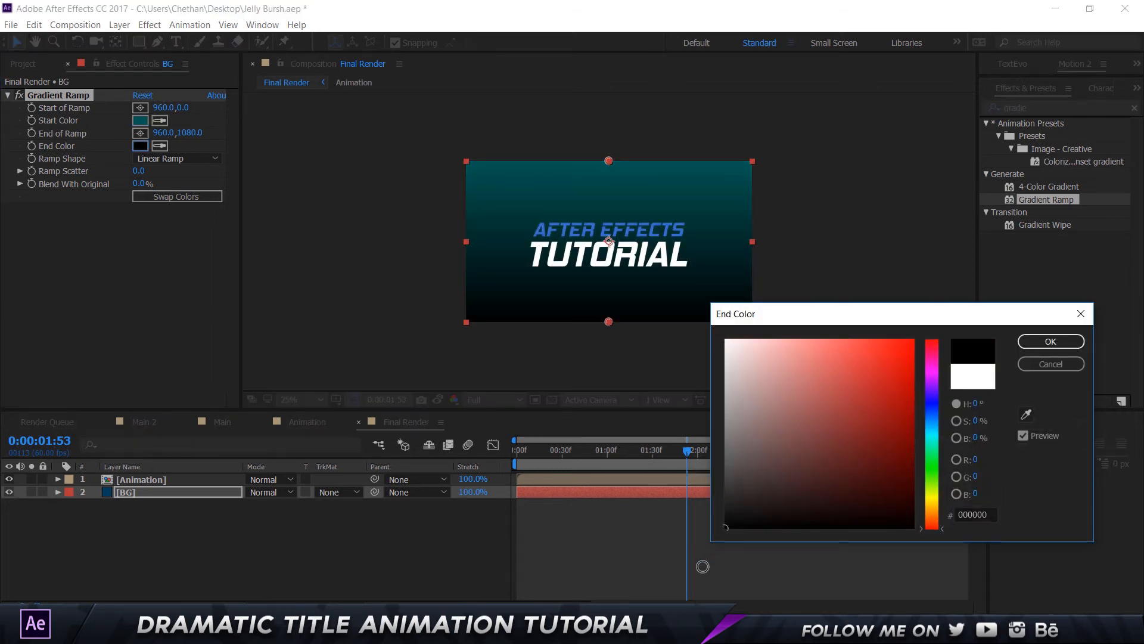
click(1050, 342)
click(185, 159)
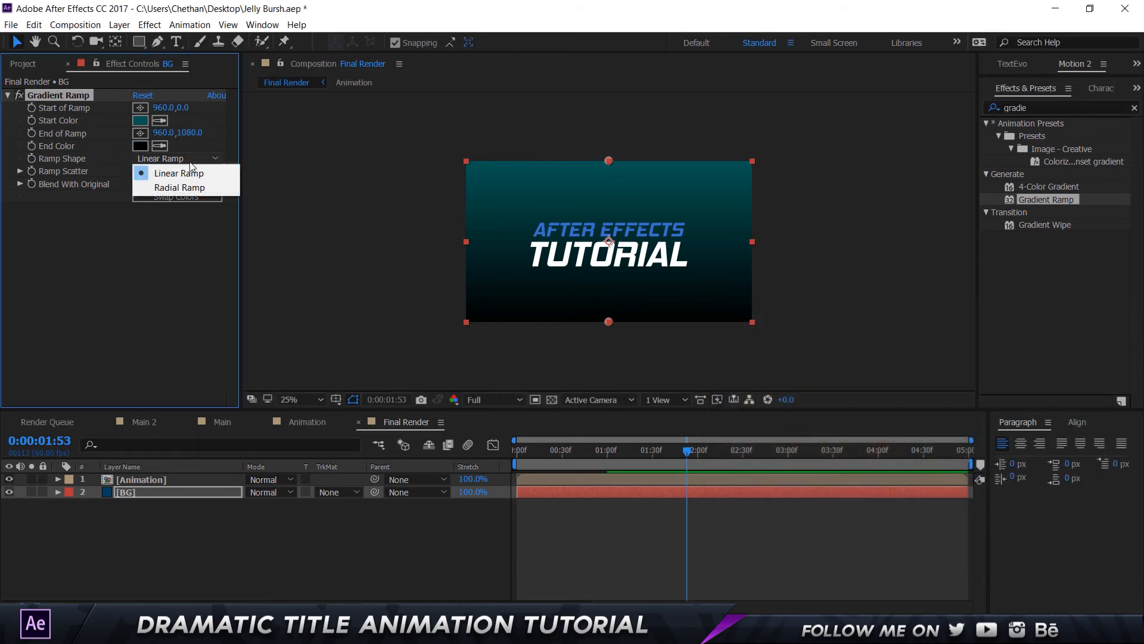
click(188, 193)
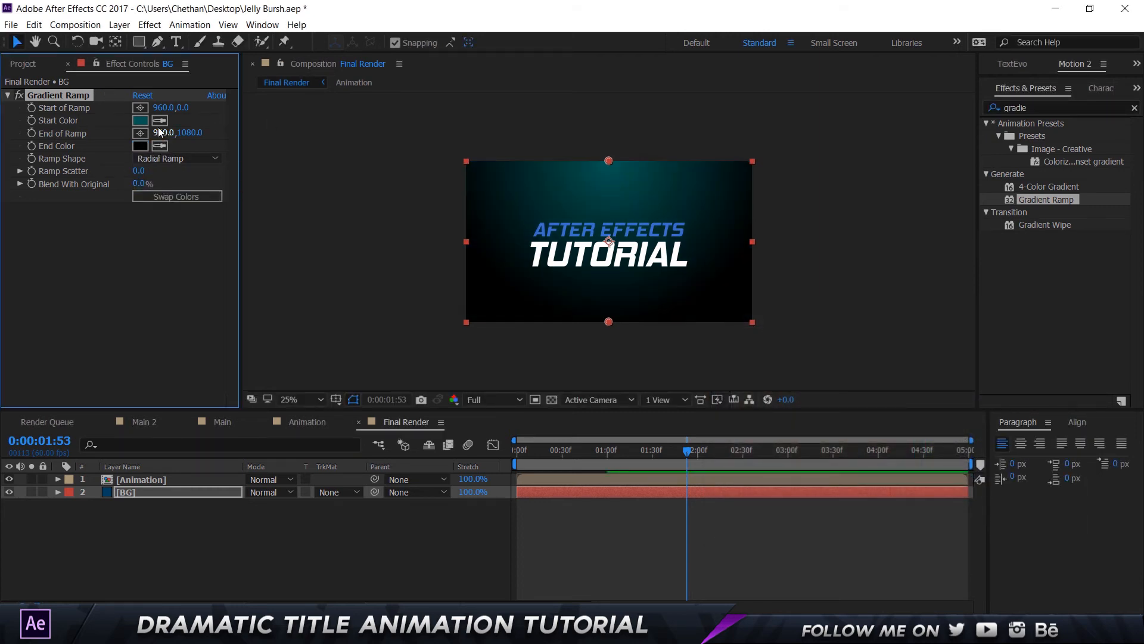
- Change the Gradient Ramp's start colour to the deep purple-blue 330091
click(142, 122)
click(931, 376)
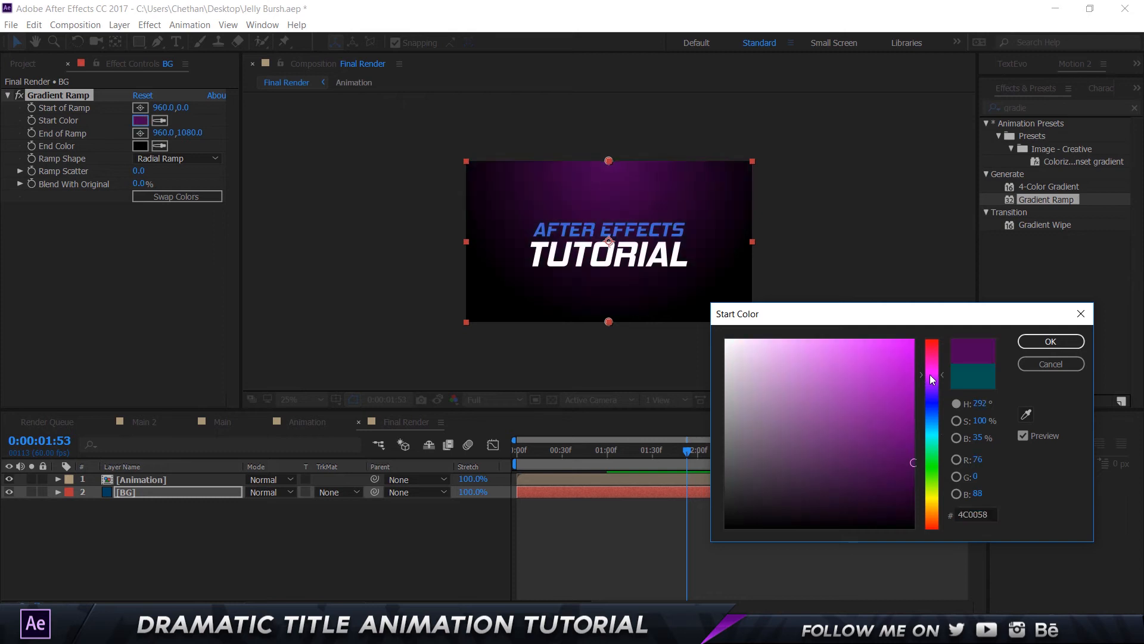
mouse_move(933, 379)
mouse_down()
mouse_move(945, 402)
mouse_move(944, 391)
mouse_up()
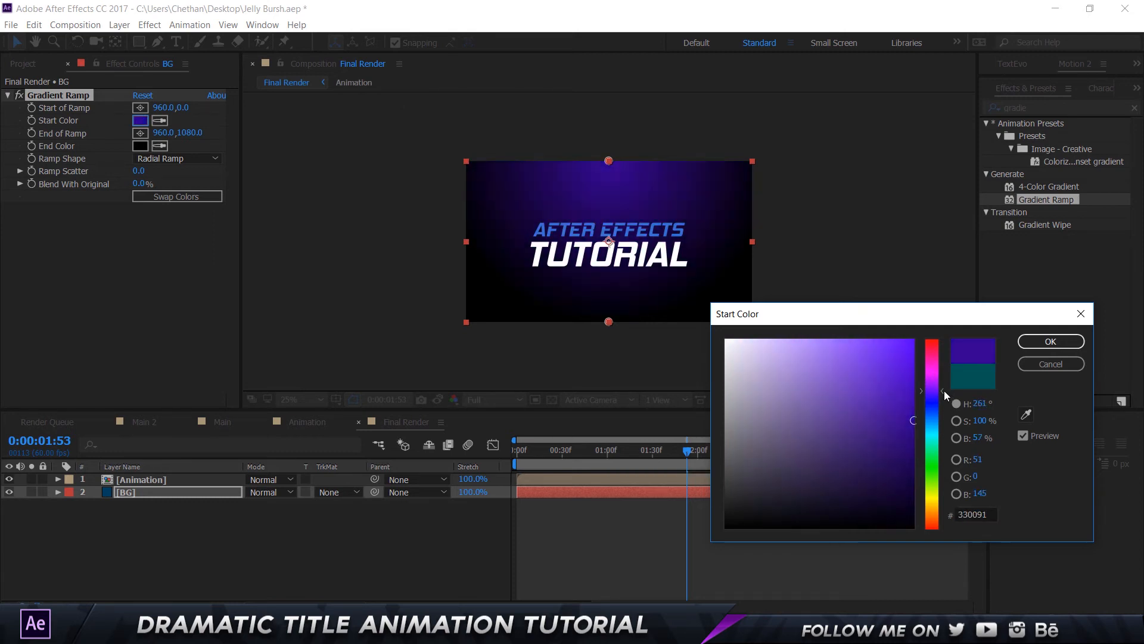
click(1049, 343)
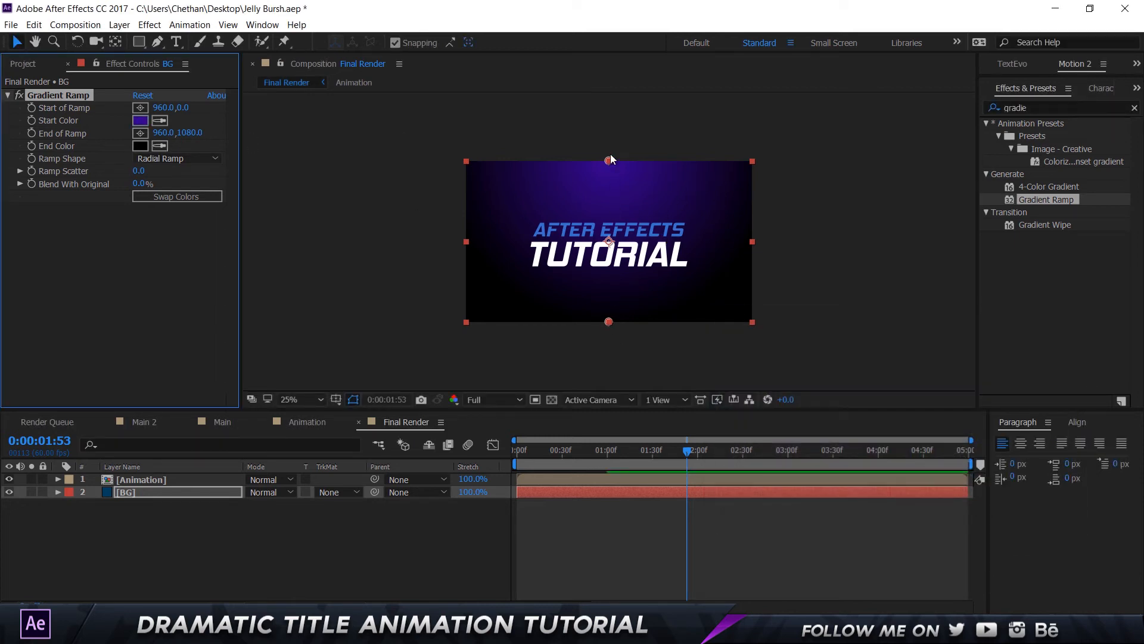
- Reposition the ramp's start point above the frame at about 960, -620 and its end point at about 2040, 1080
drag(609, 160, 597, 168)
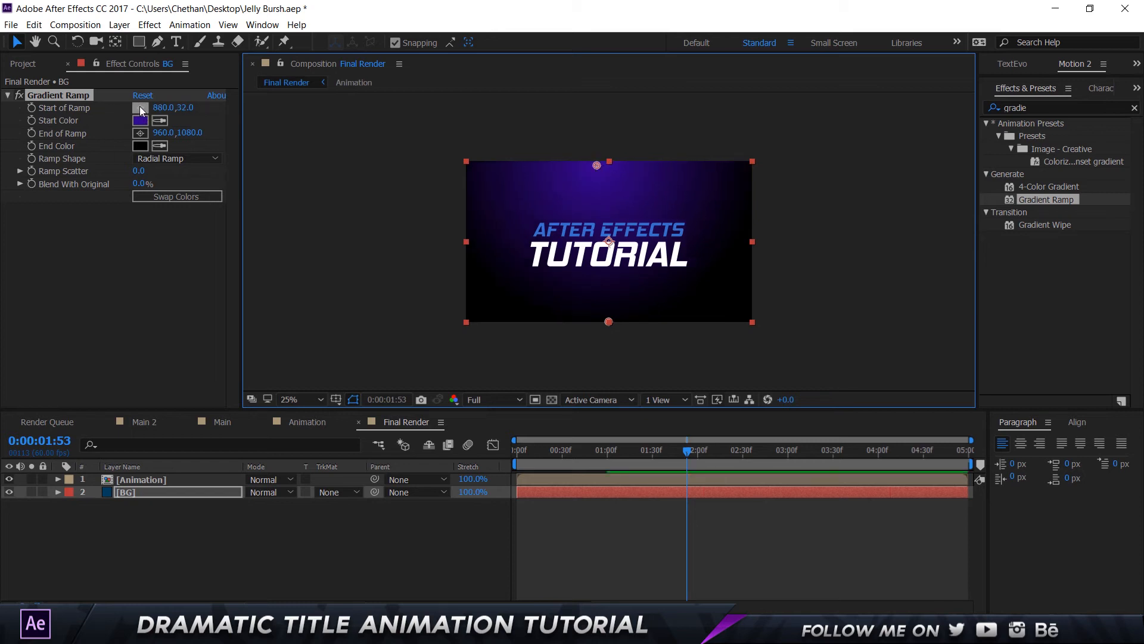
click(602, 135)
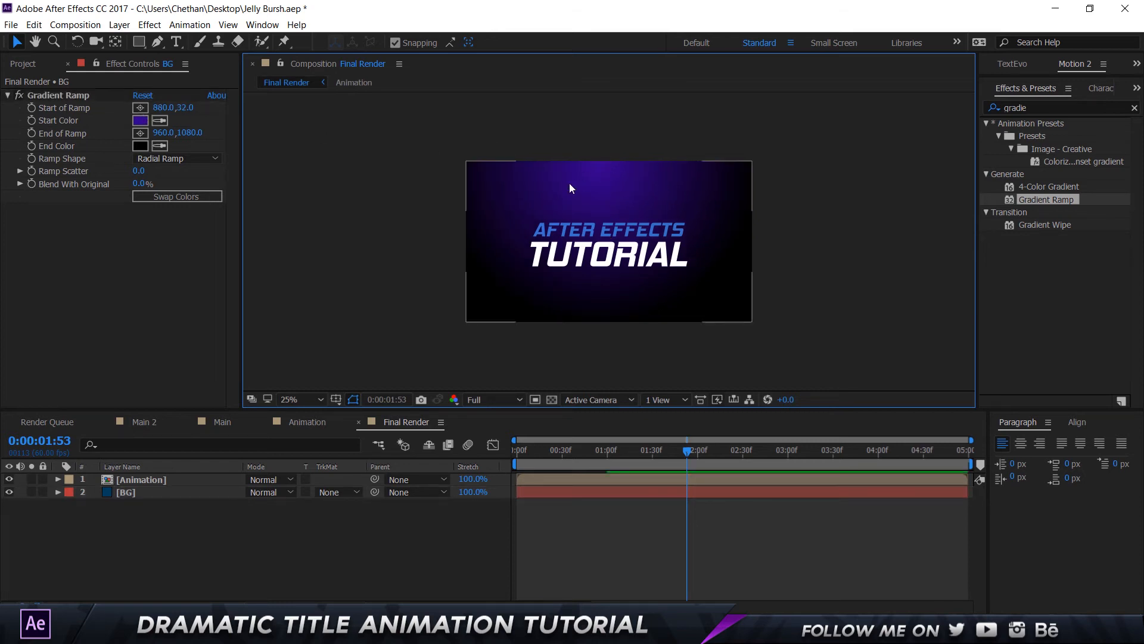
click(67, 96)
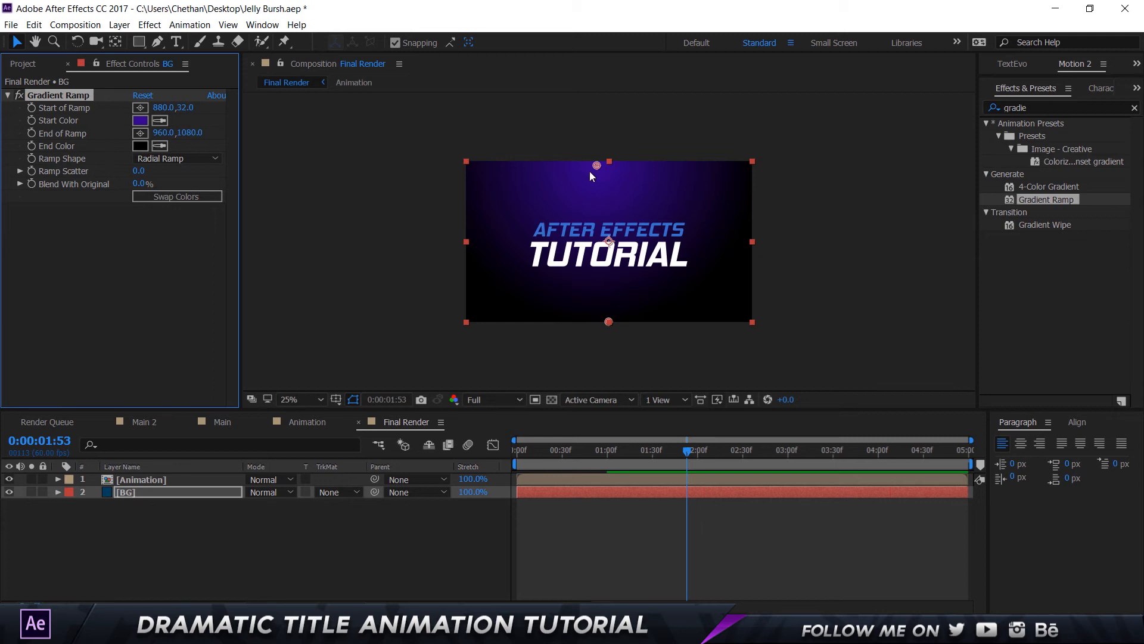
drag(597, 165, 612, 137)
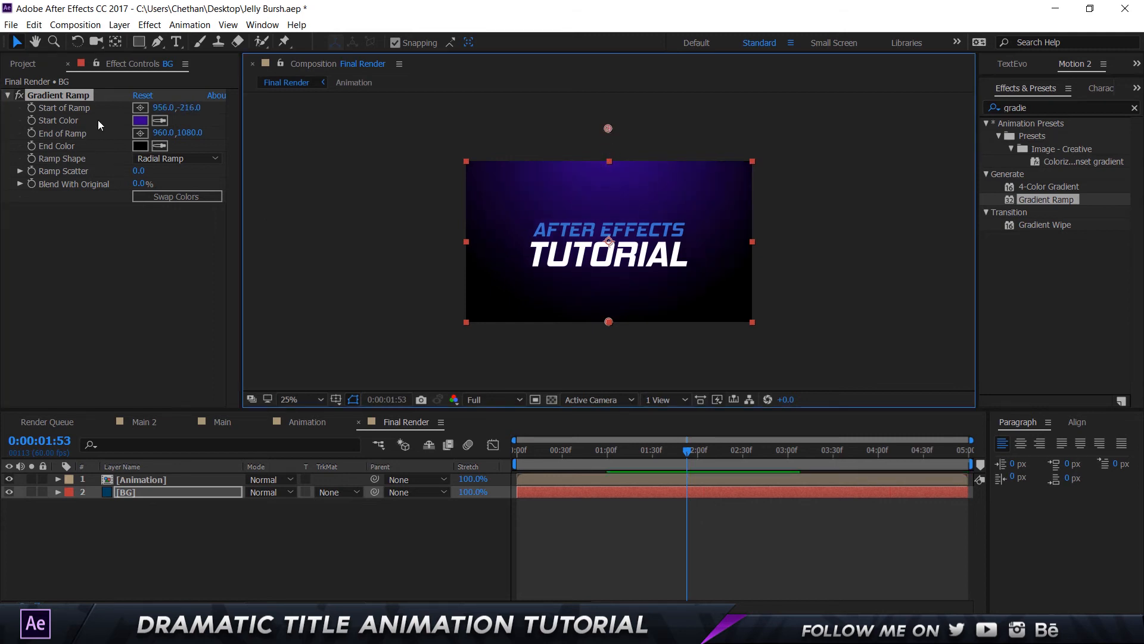
click(66, 140)
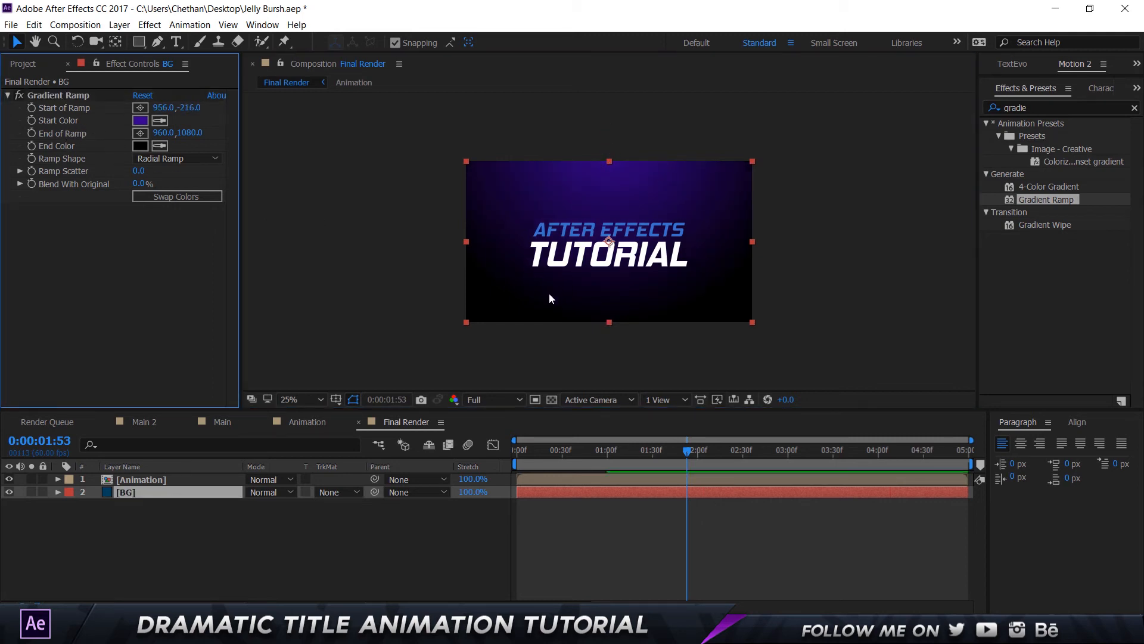
click(105, 107)
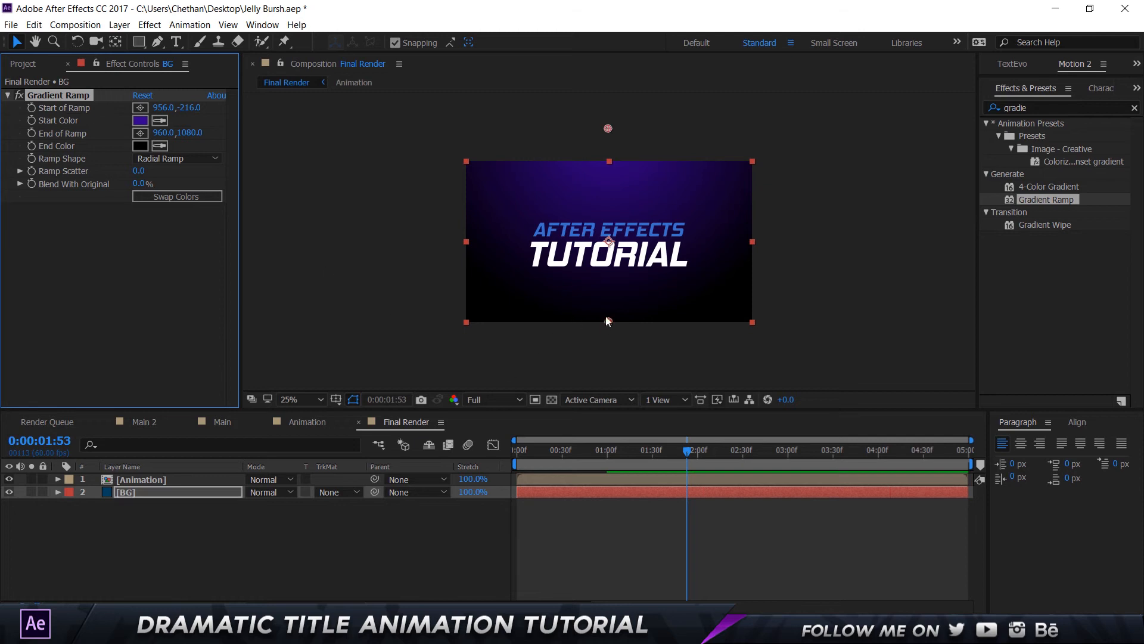
drag(608, 322, 840, 374)
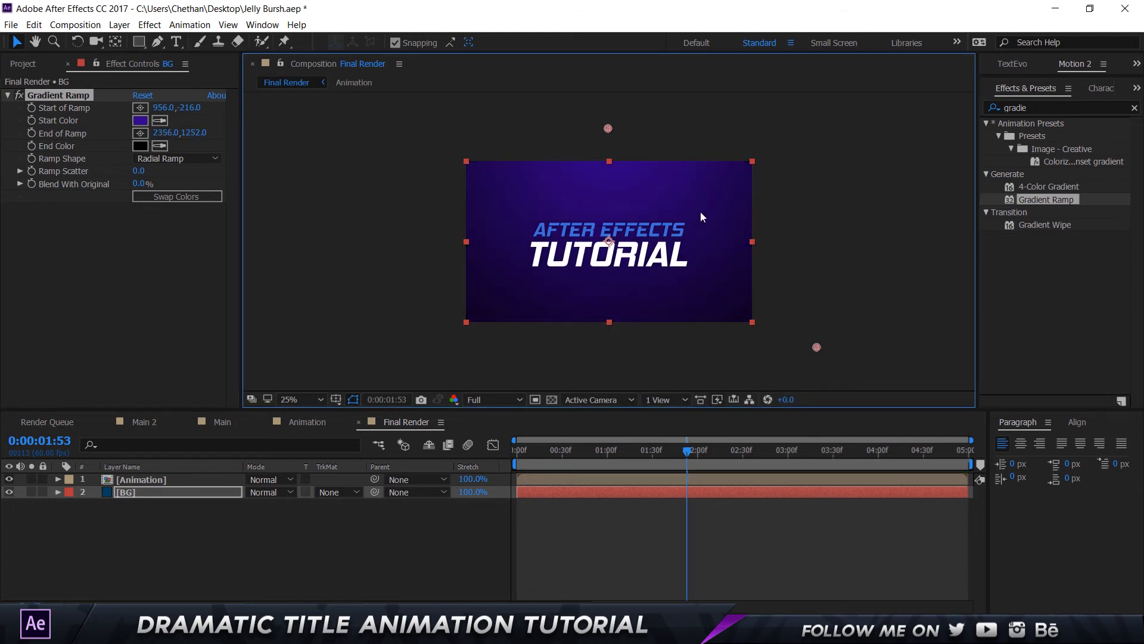
drag(608, 128, 606, 68)
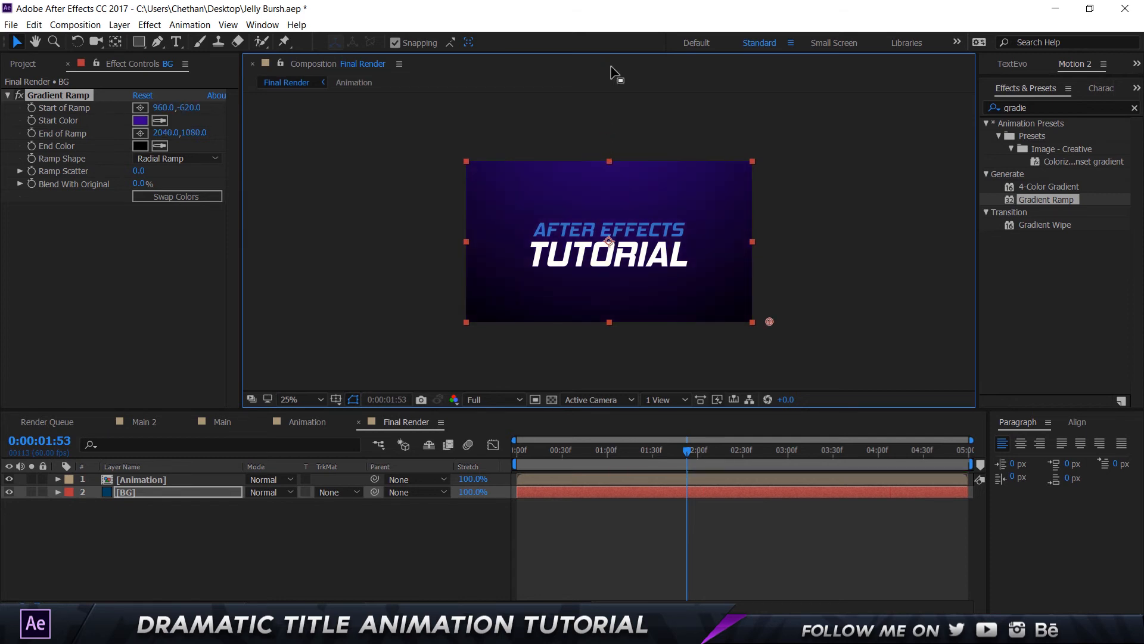
click(769, 151)
- Add a 120% Scale keyframe to the Animation layer at the beginning of the composition
click(321, 399)
click(435, 280)
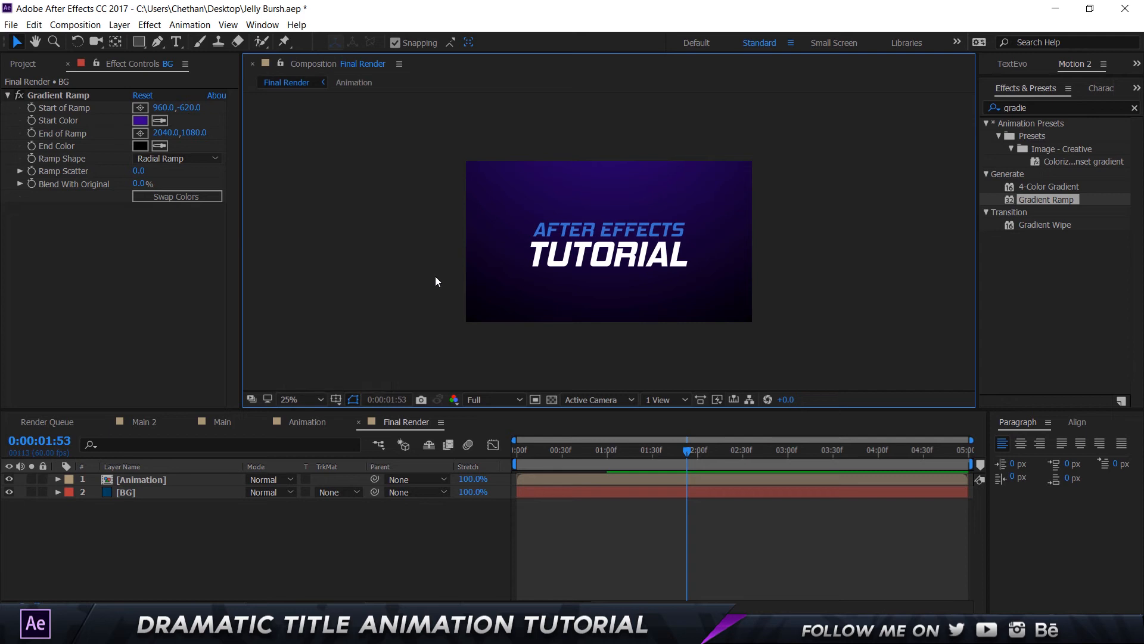
key(alt+slash)
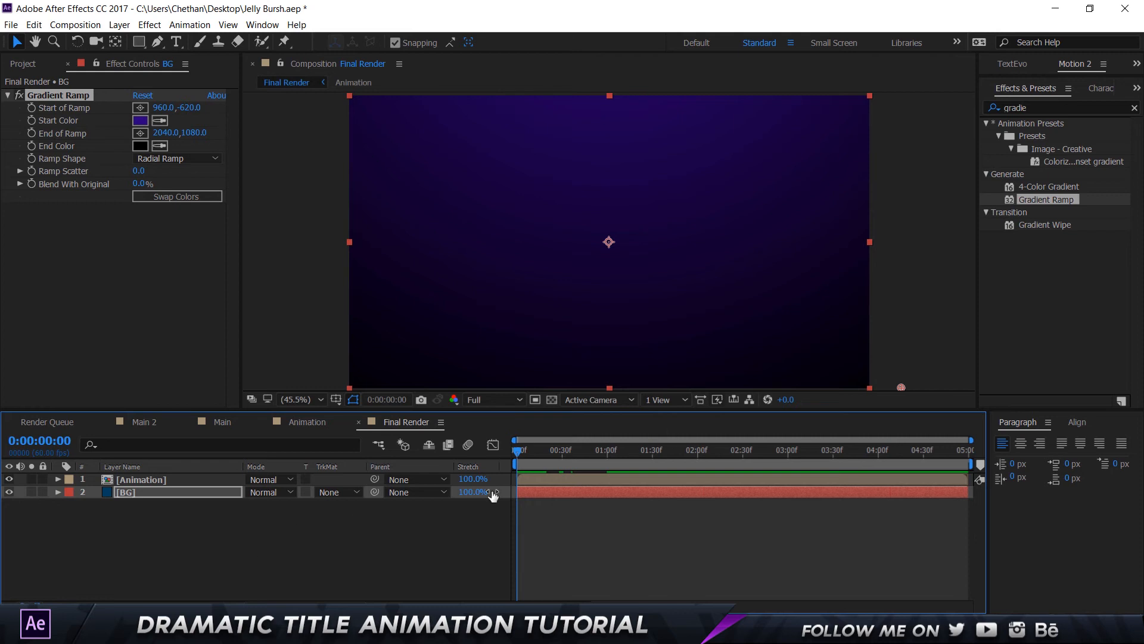
click(153, 481)
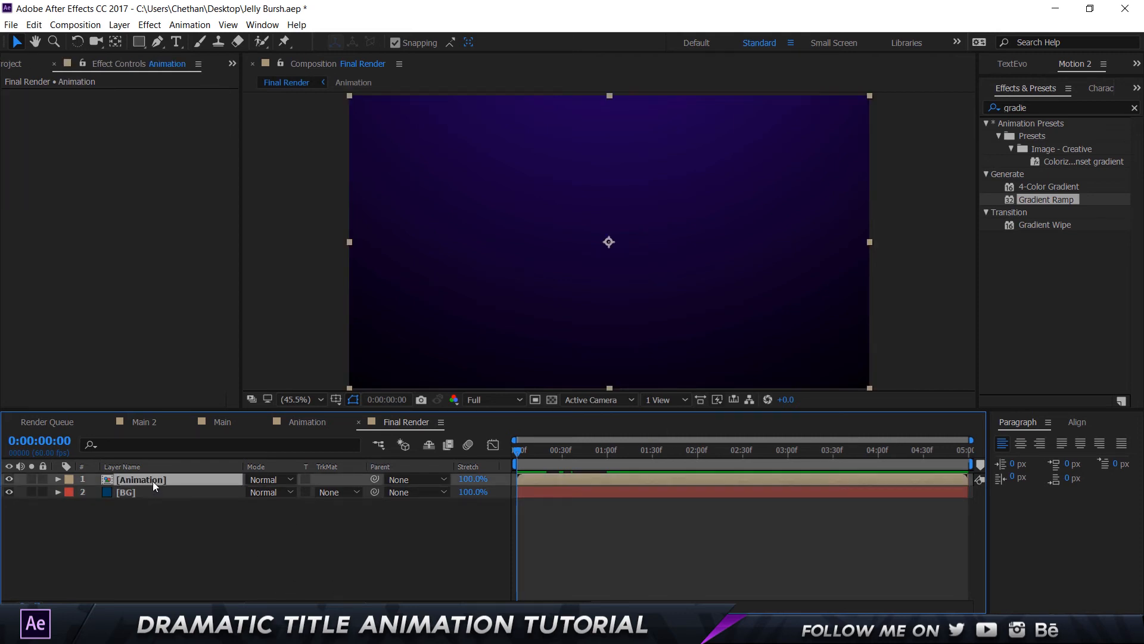
key(s)
click(267, 492)
click(267, 493)
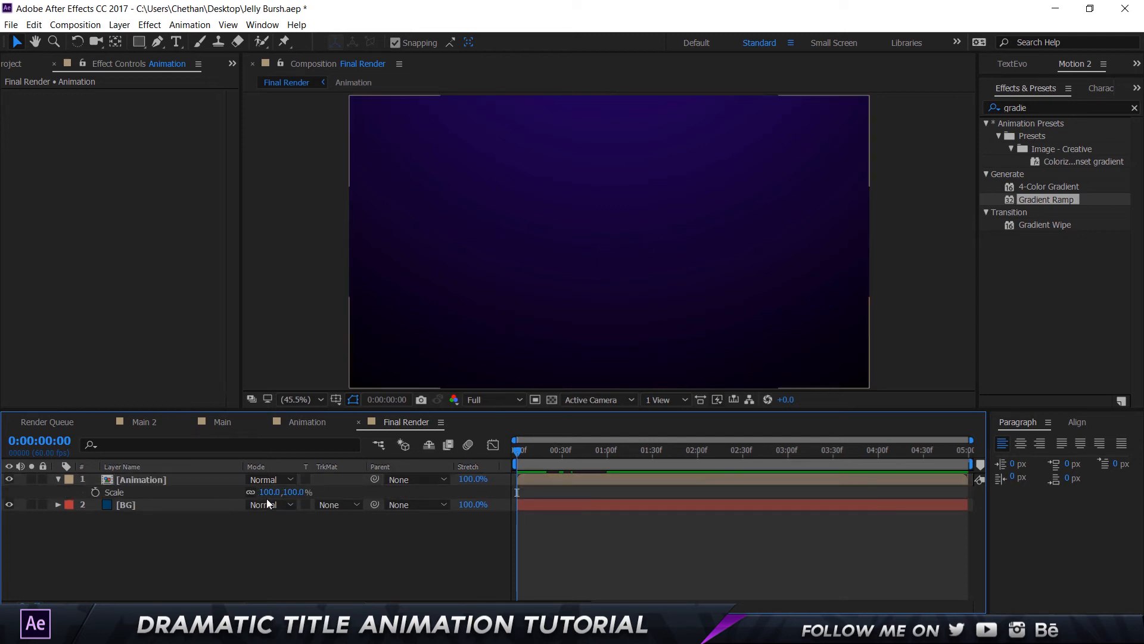
key(Return)
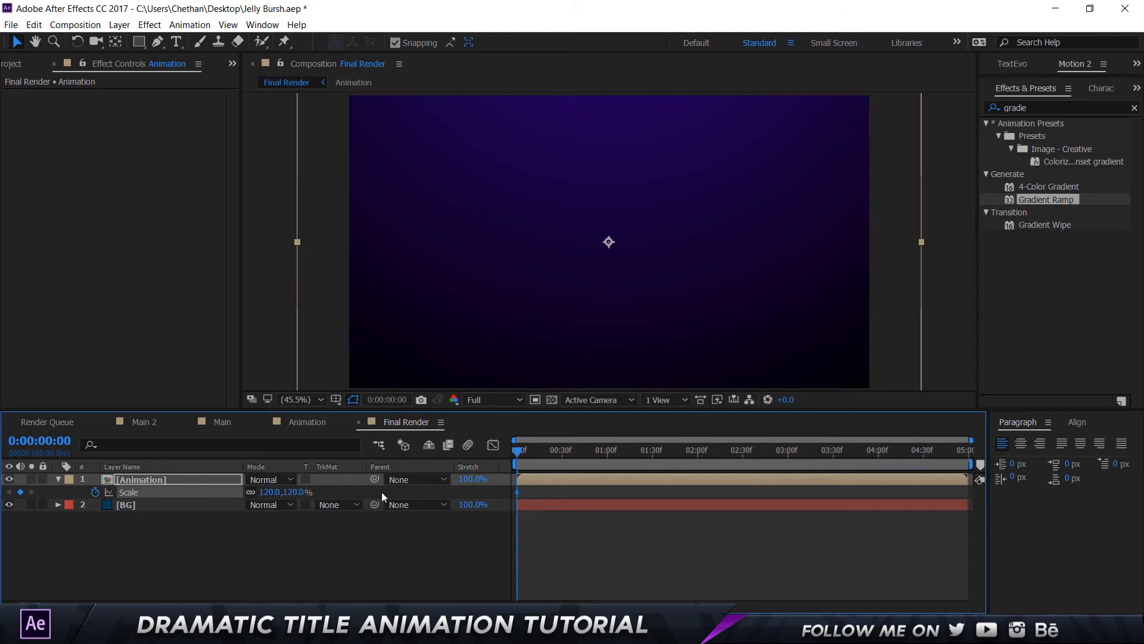
- Set the Animation layer's Scale to 100% at 0:00:04:59 to keyframe a slow shrink
drag(543, 456, 956, 450)
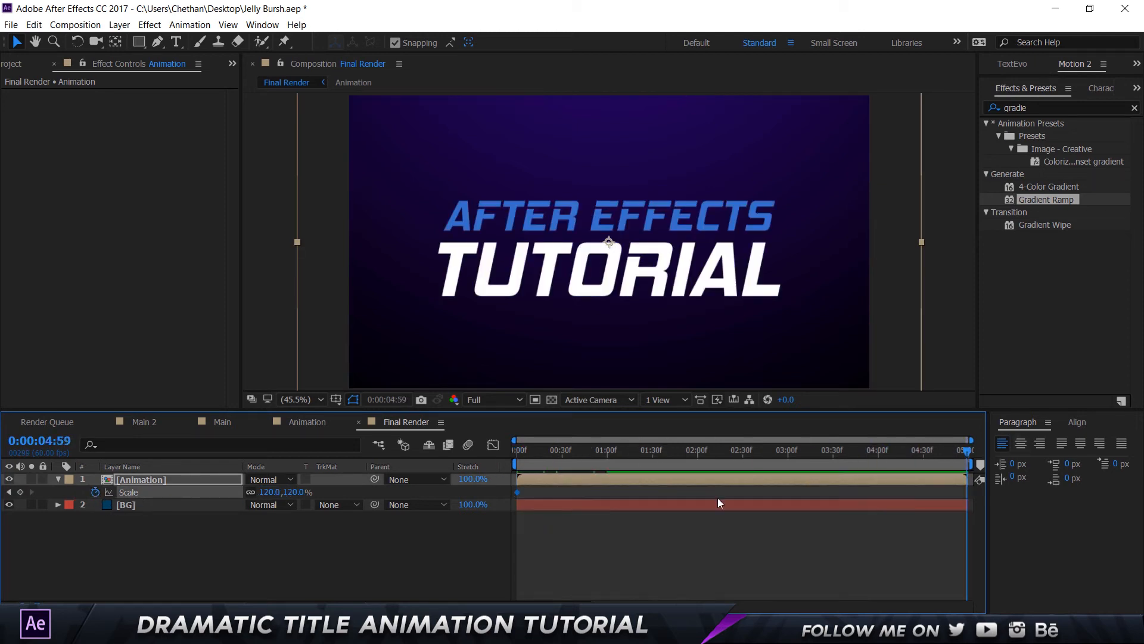
click(272, 494)
text(100)
key(Return)
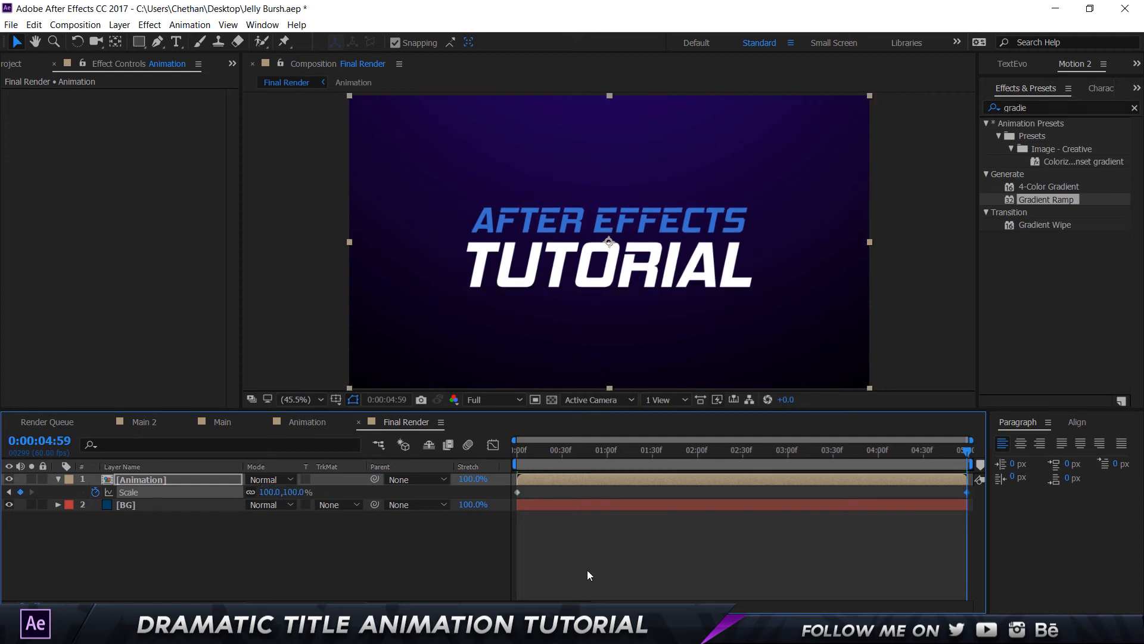
- Apply Easy Ease to both Scale keyframes of the Animation layer
drag(500, 488, 981, 495)
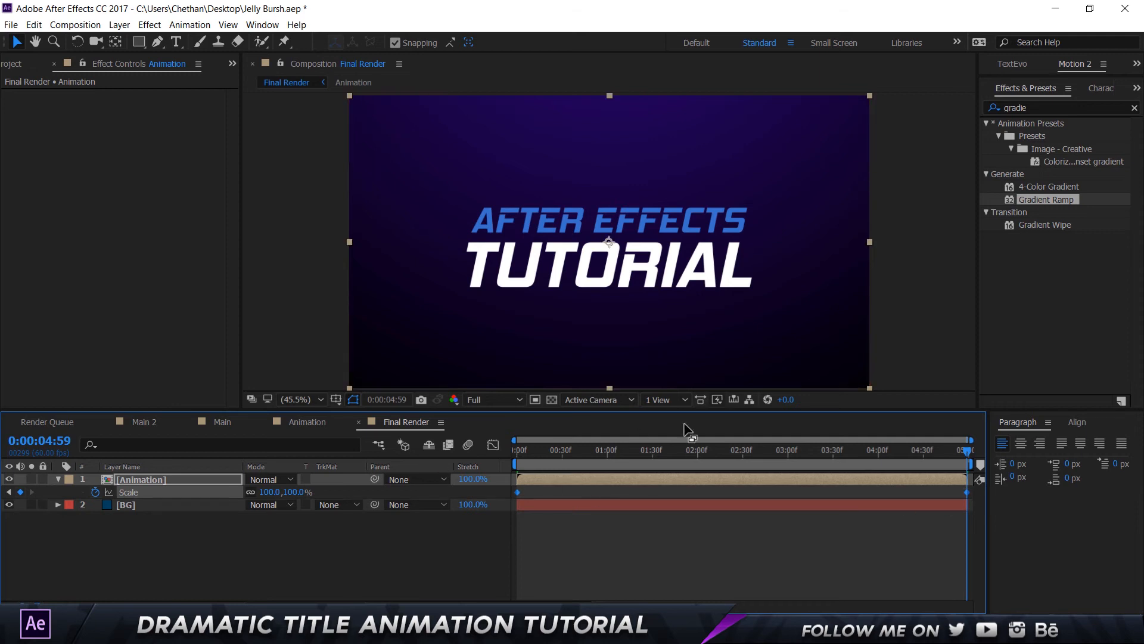
right_click(519, 499)
mouse_move(596, 483)
click(748, 517)
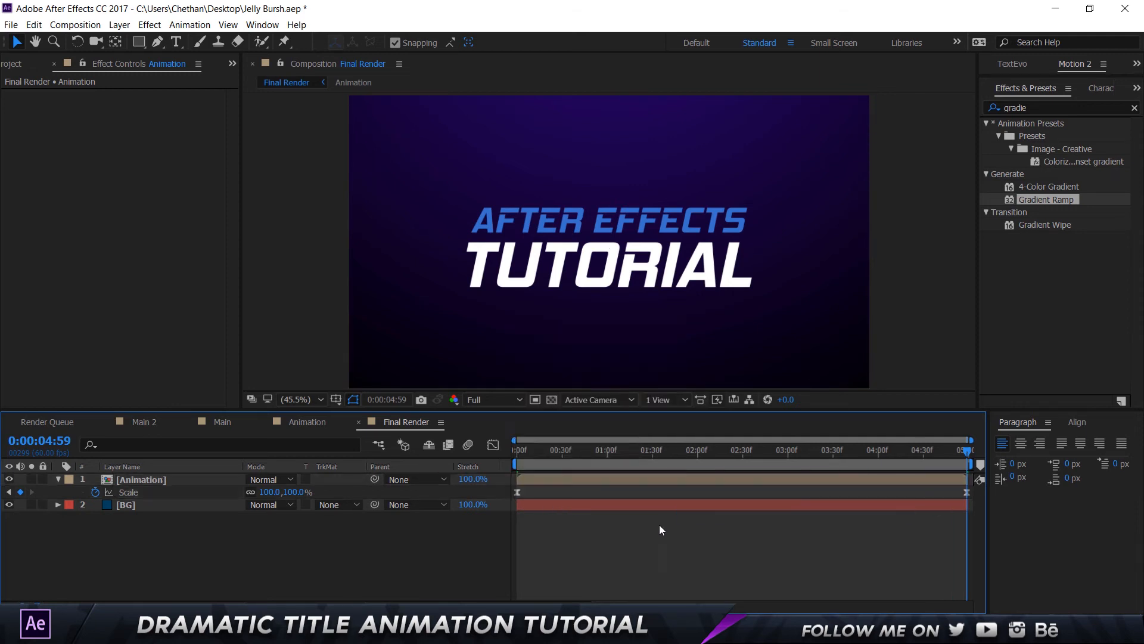
- Preview the eased shrink at Quarter resolution, restore Full resolution and return to the composition's start
key(space)
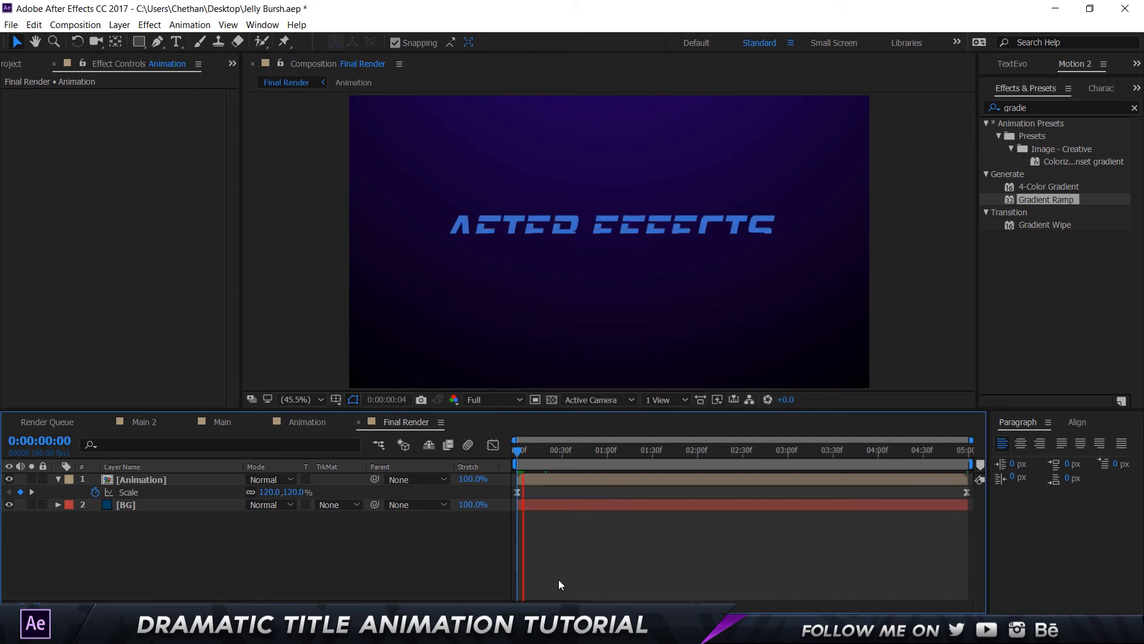
click(502, 399)
click(510, 480)
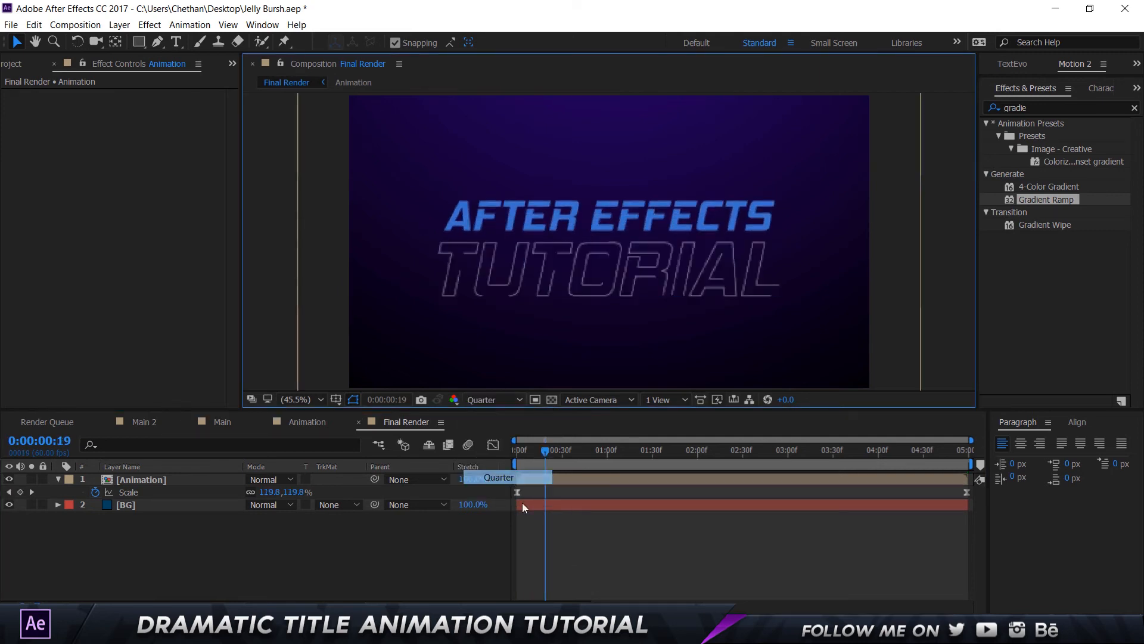
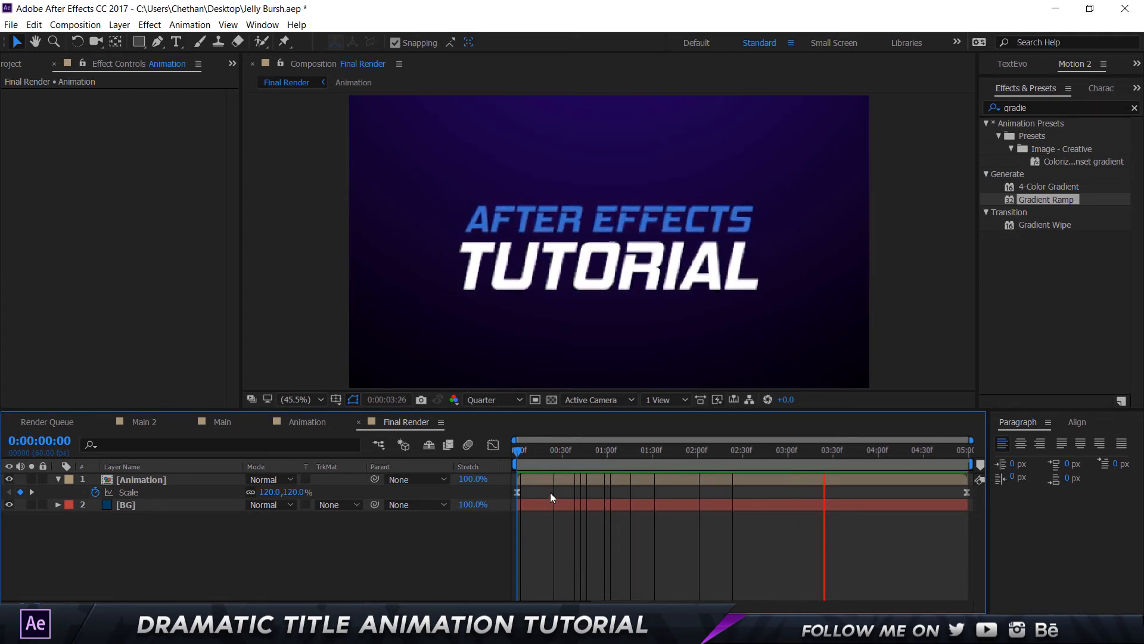
key(space)
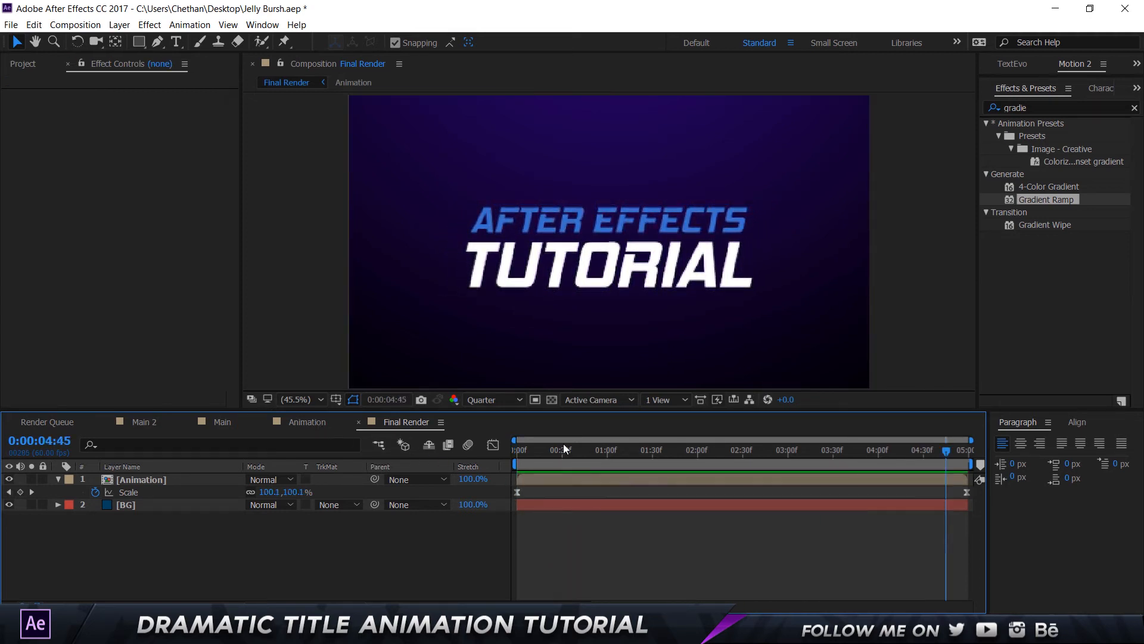
click(494, 399)
click(538, 435)
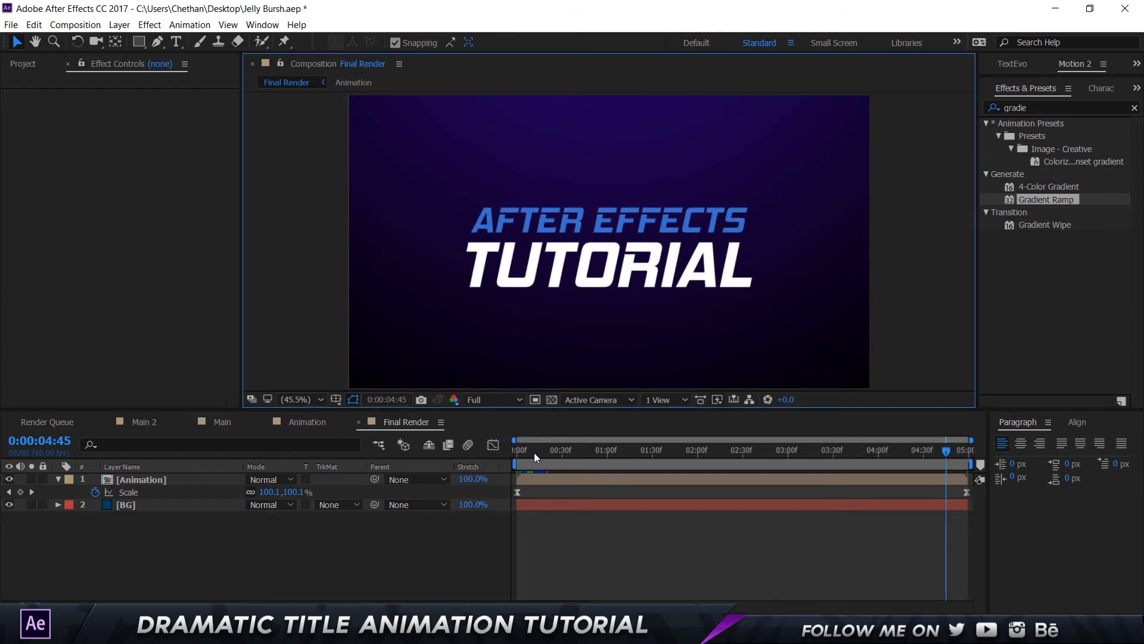
key(Home)
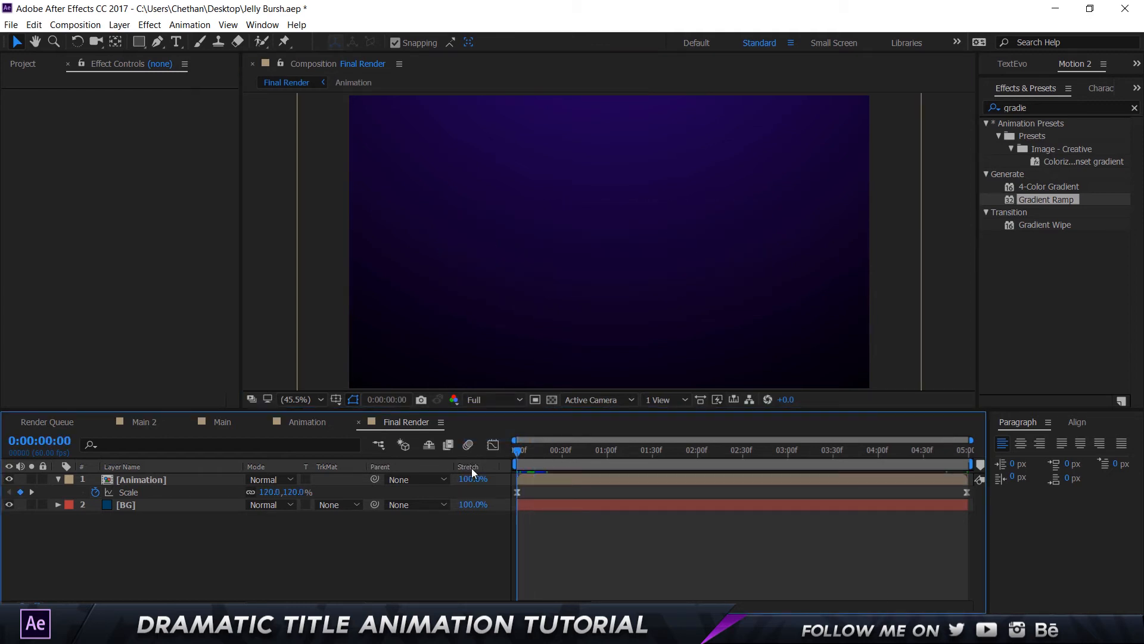
- Reshape the Animation layer's Scale speed graph so the shrink peaks early, with a short start handle and a long end handle
click(152, 491)
click(493, 444)
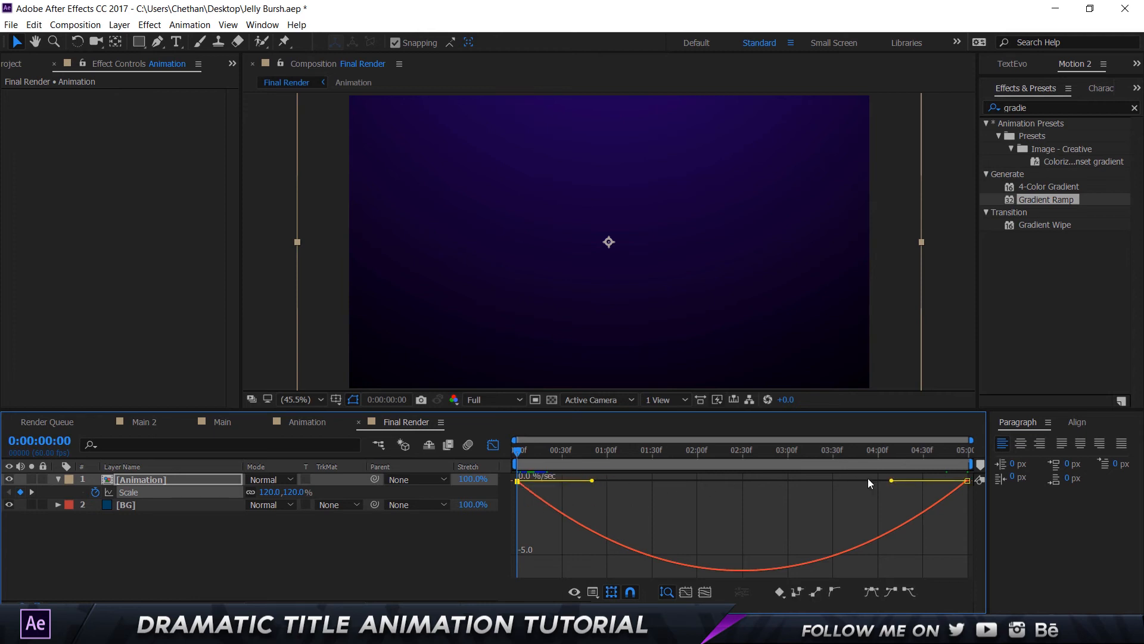
drag(891, 481, 549, 480)
- Set the preview resolution to Half, play the reshaped animation and return to the composition's start
key(space)
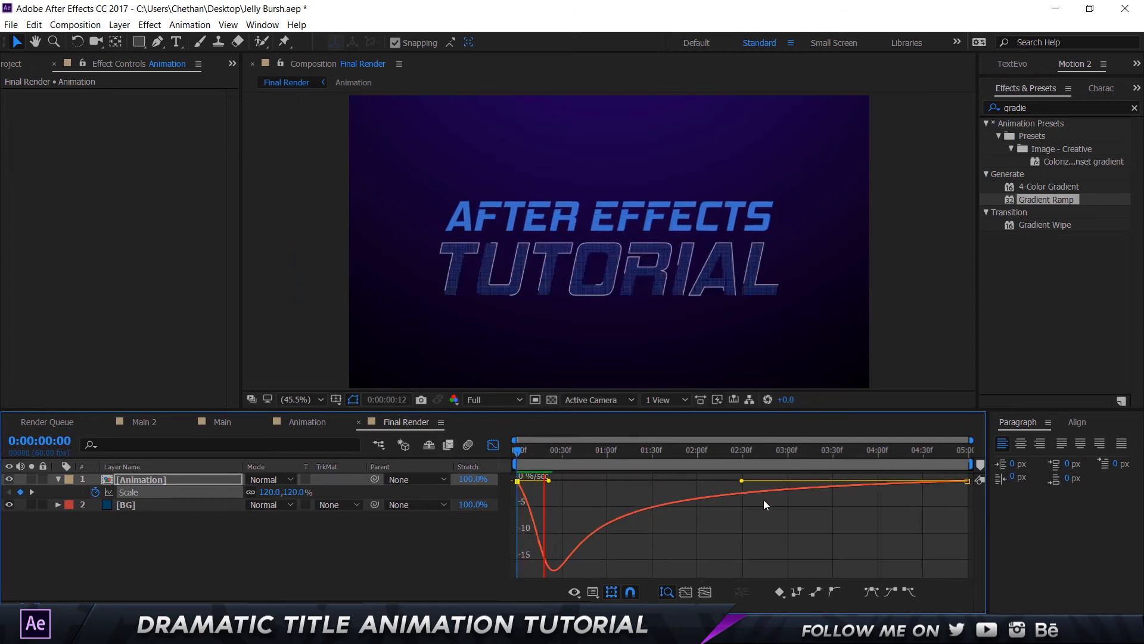
click(487, 400)
click(509, 448)
key(space)
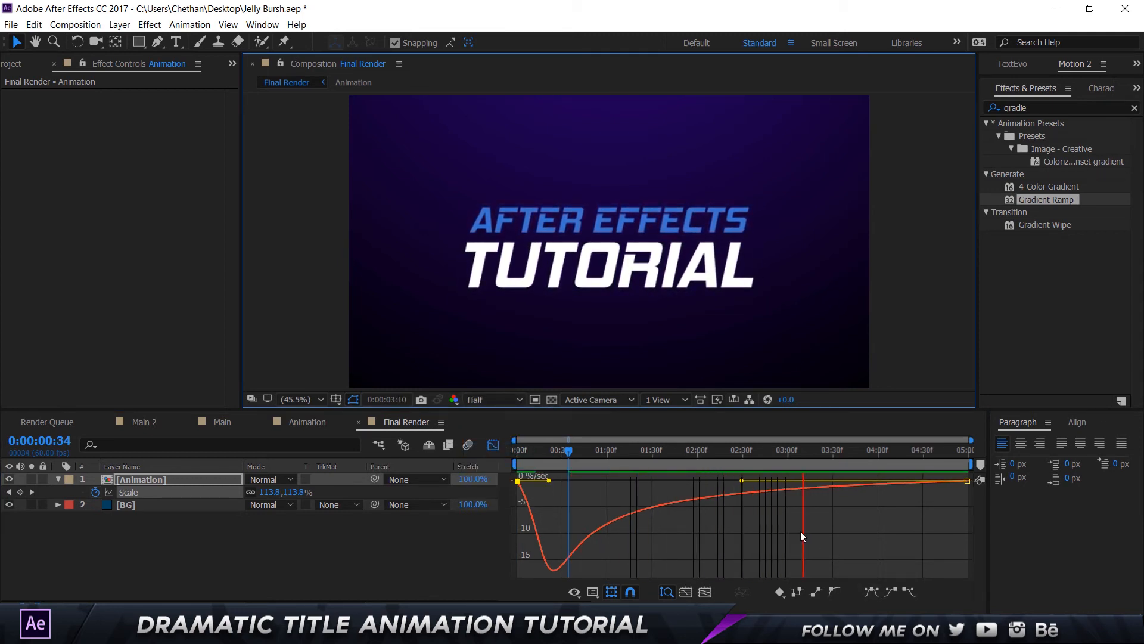
drag(569, 452, 486, 452)
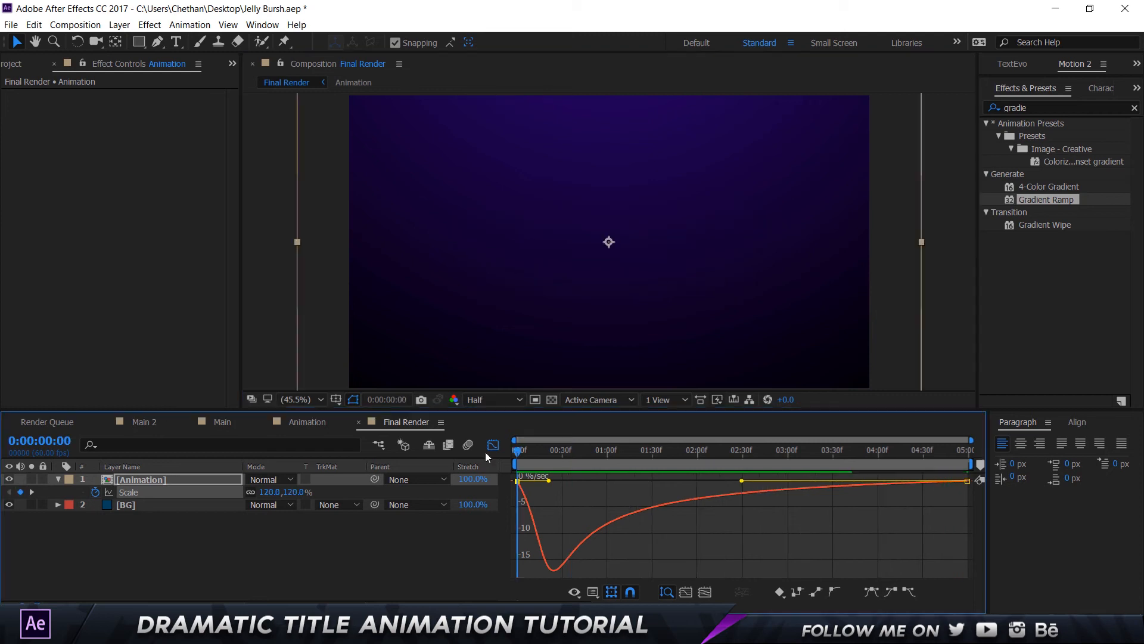
- Shorten the first Scale keyframe's speed handle to almost nothing, preview the motion and return to the layer keyframe view
drag(549, 480, 512, 481)
key(space)
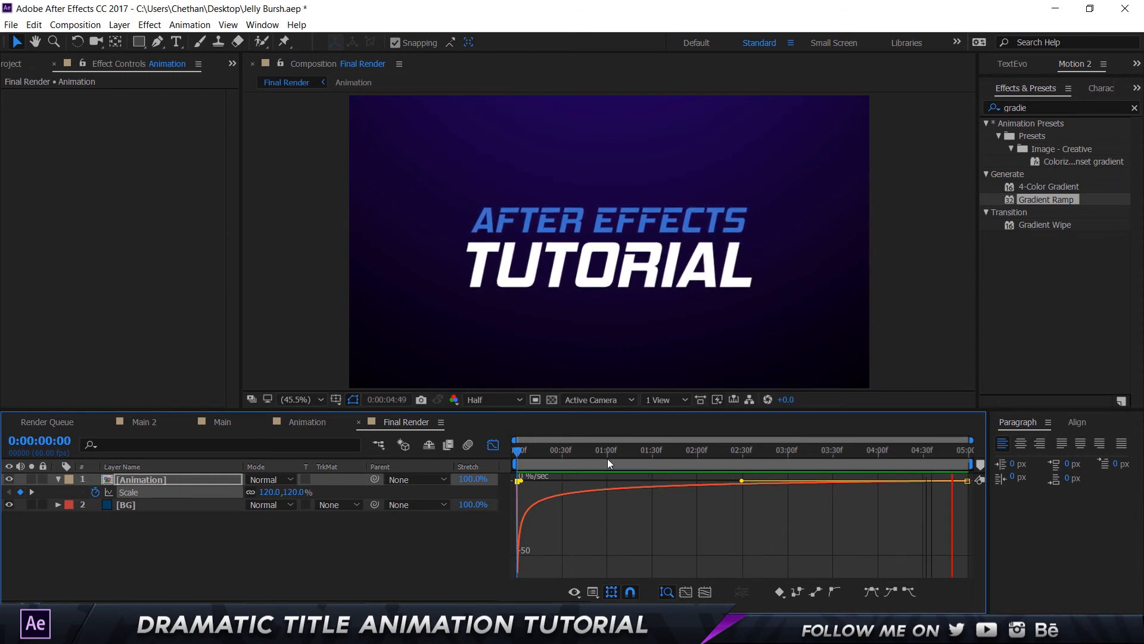
click(493, 444)
drag(517, 451, 642, 519)
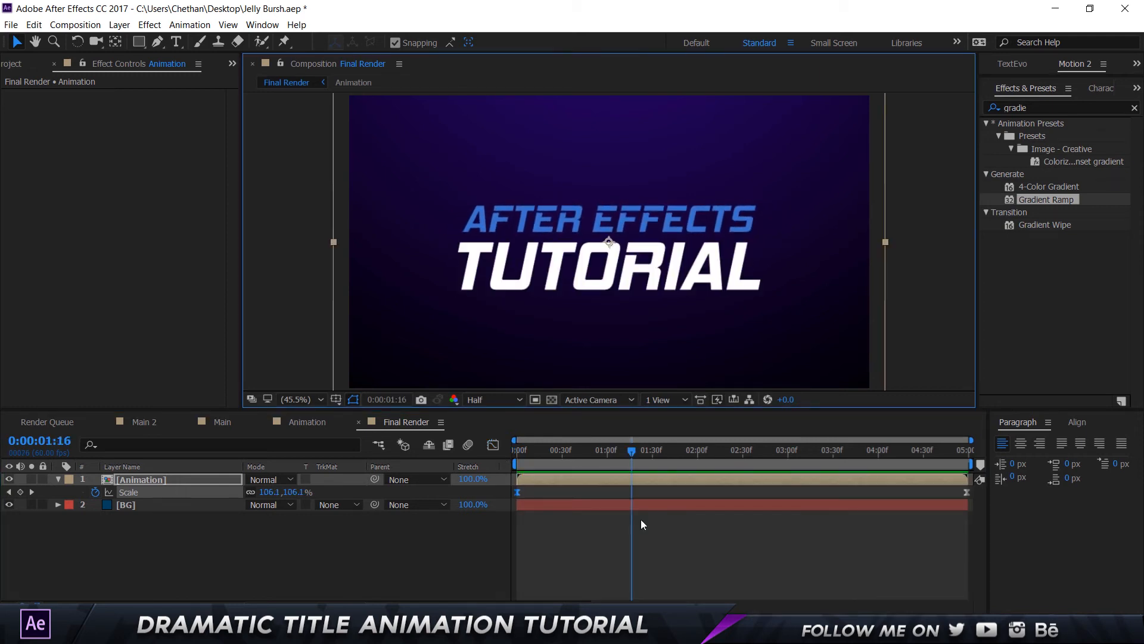
click(432, 549)
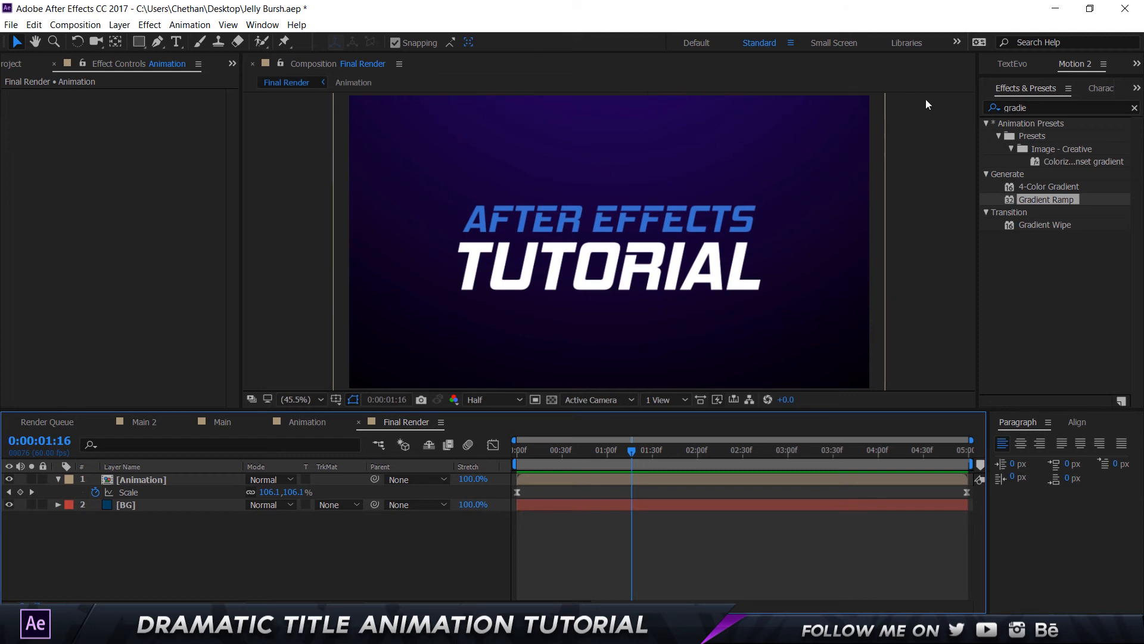
- Search the effects library for lens
click(1067, 107)
text(l)
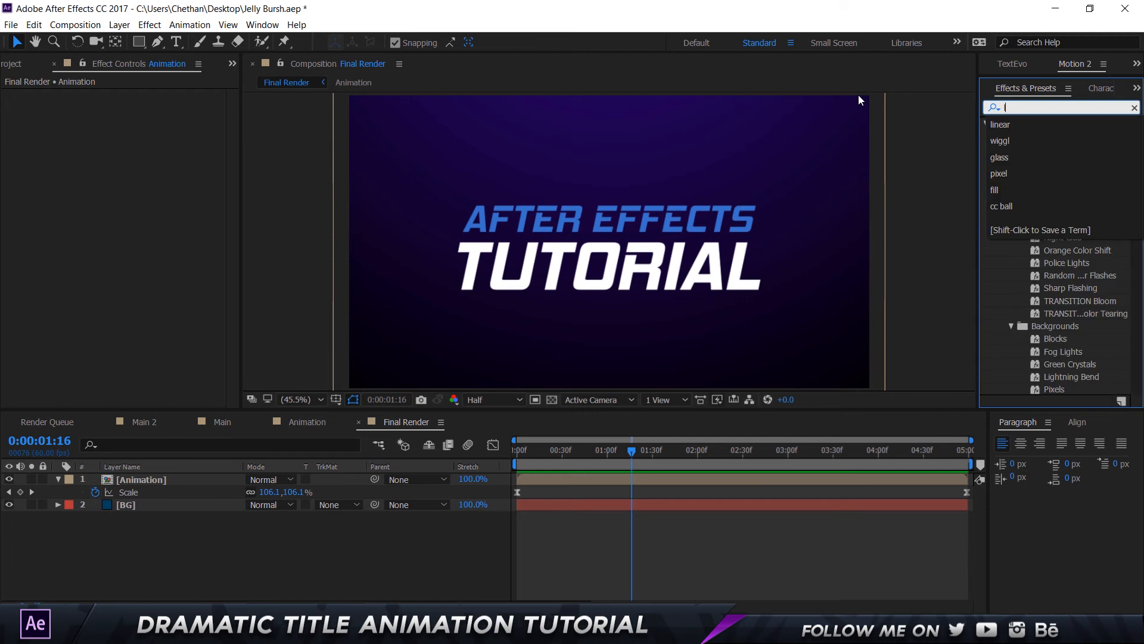
text(enfs)
text(s)
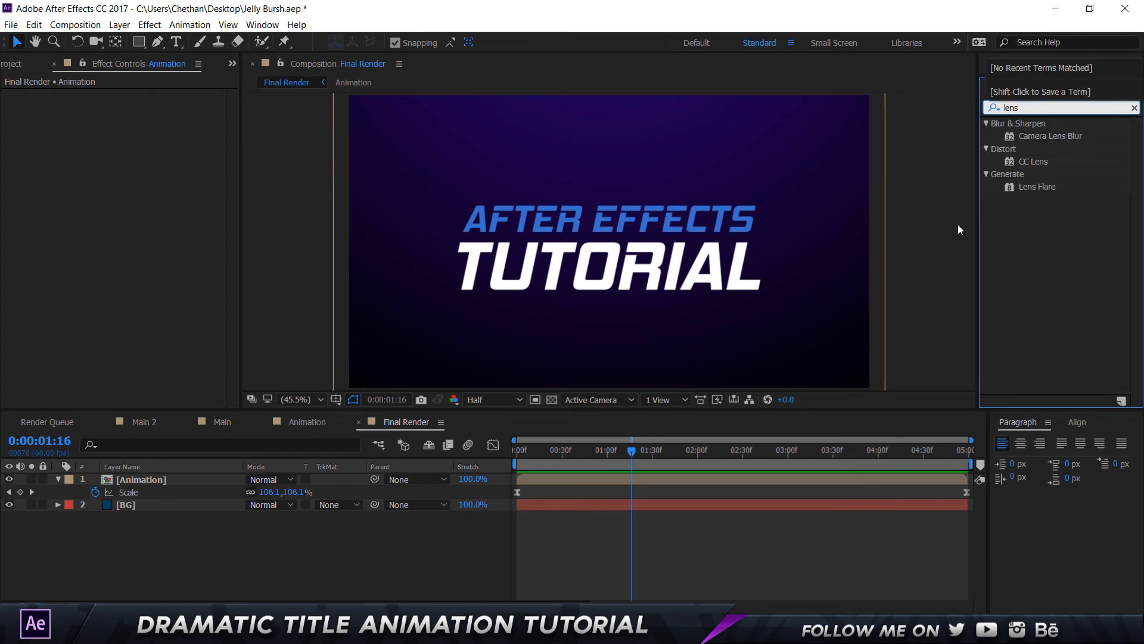
- Create a 1920 x 1080 px solid layer named OF above the Animation layer
click(329, 552)
key(ctrl+y)
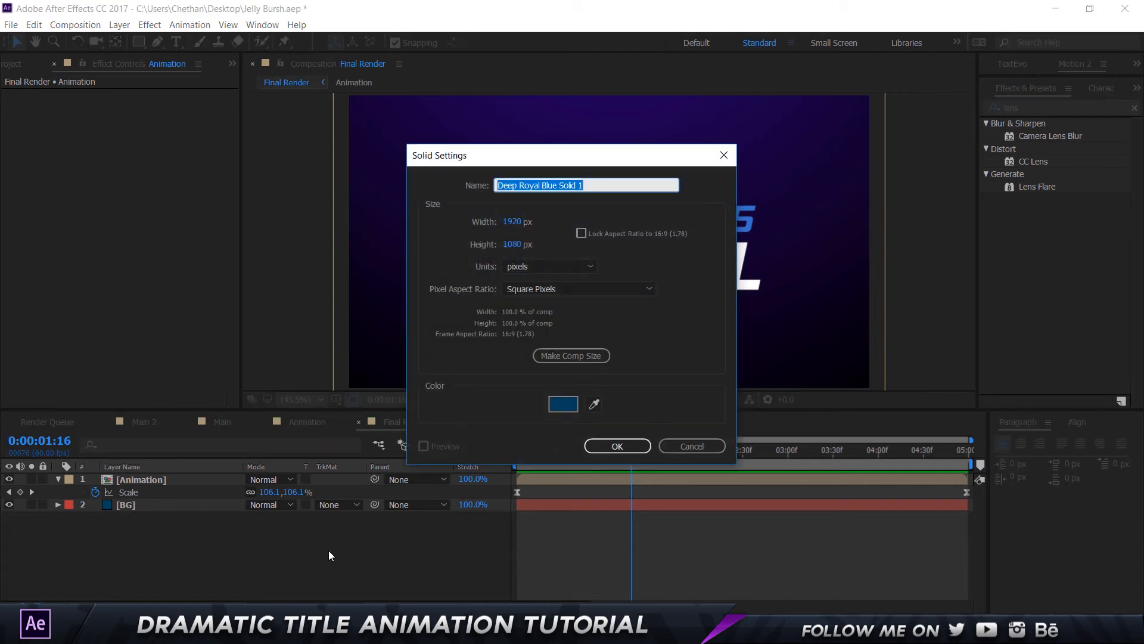
text(OF)
key(Return)
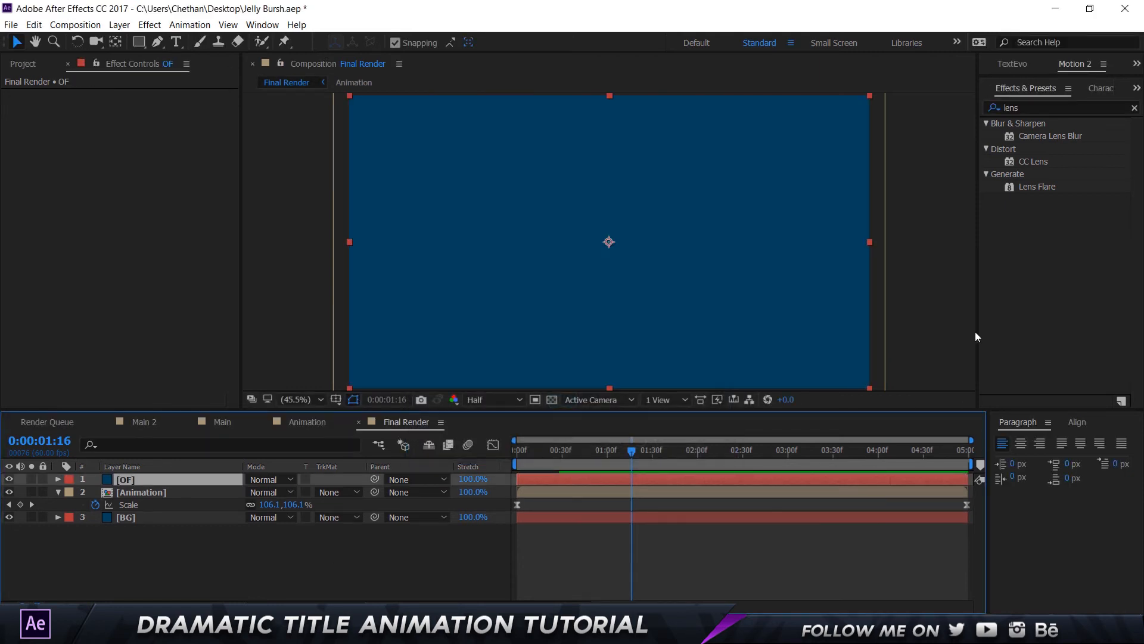
- Find the Optical Flares effect and apply it to the OF layer
click(1052, 106)
text(optical)
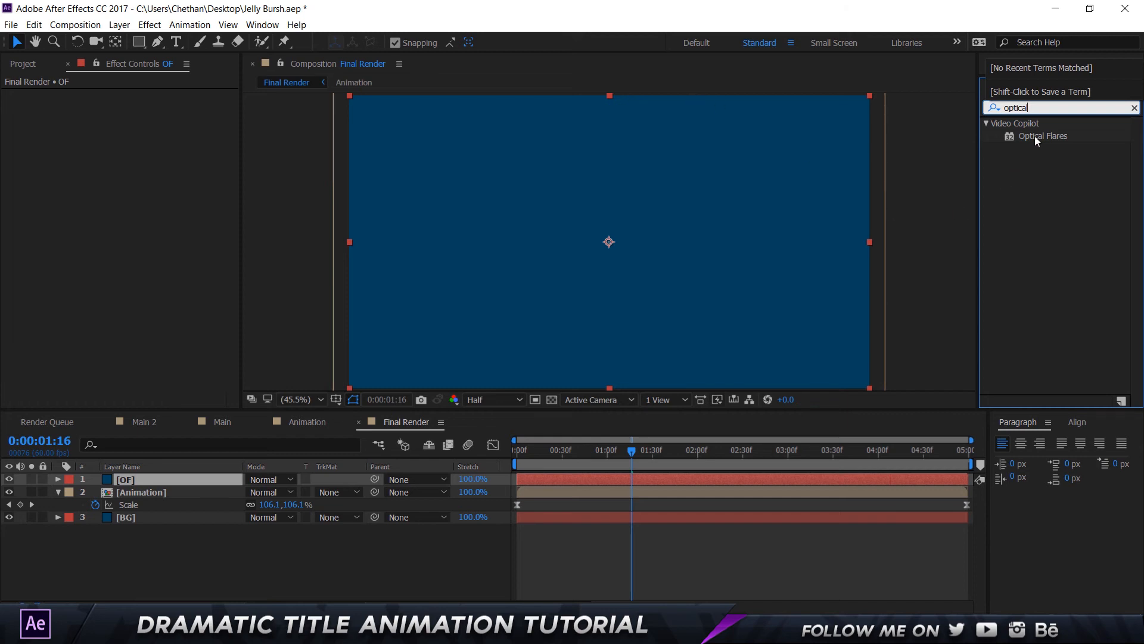
drag(1035, 136, 303, 337)
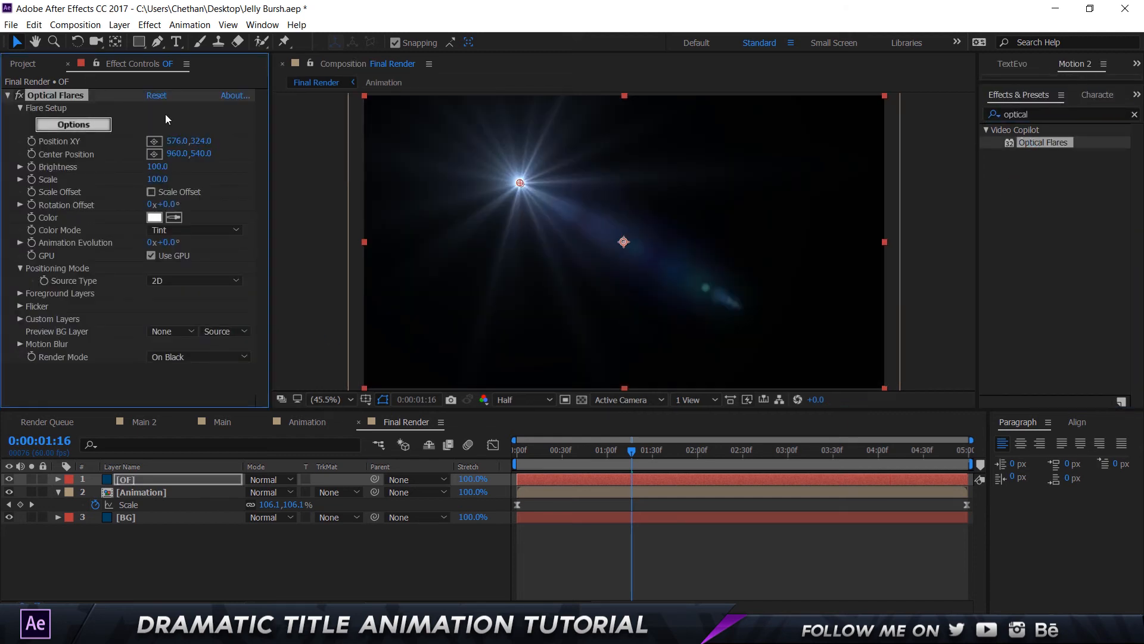
- Load the Cool Flare preset from the Motion Graphics collection as the OF layer's flare and accept it
click(73, 125)
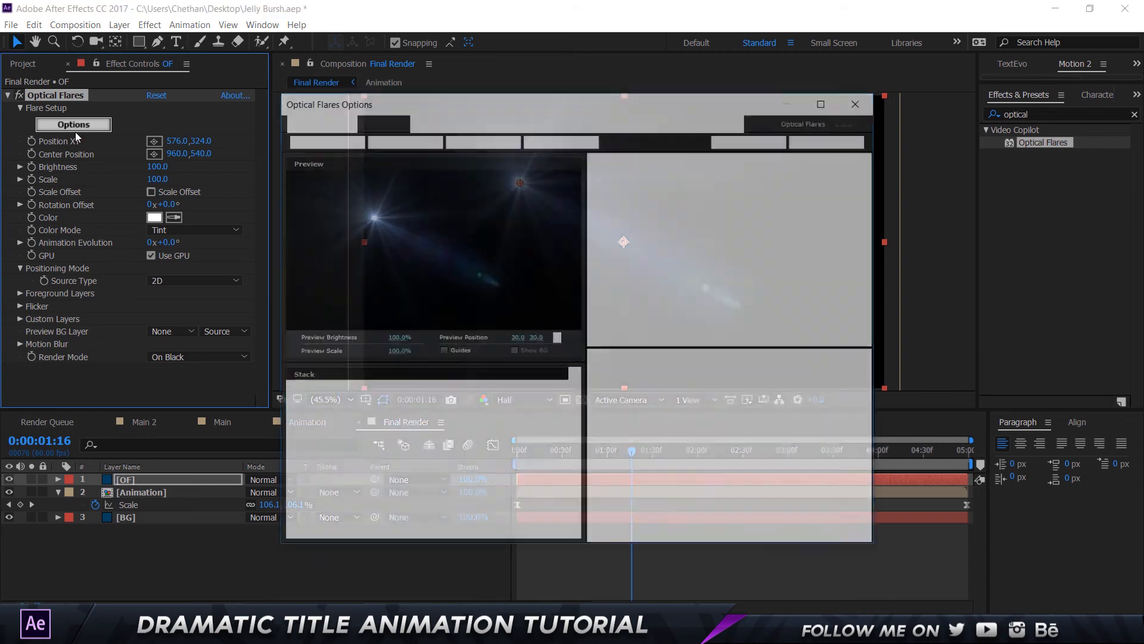
drag(575, 99, 457, 40)
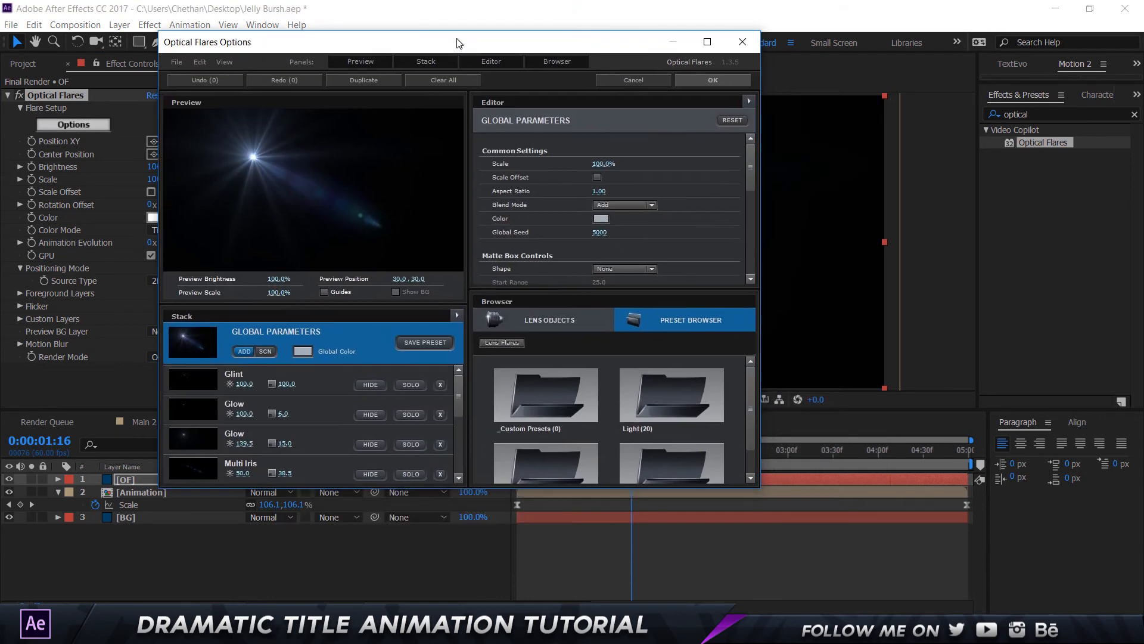
scroll(682, 392, down, 2)
double_click(647, 439)
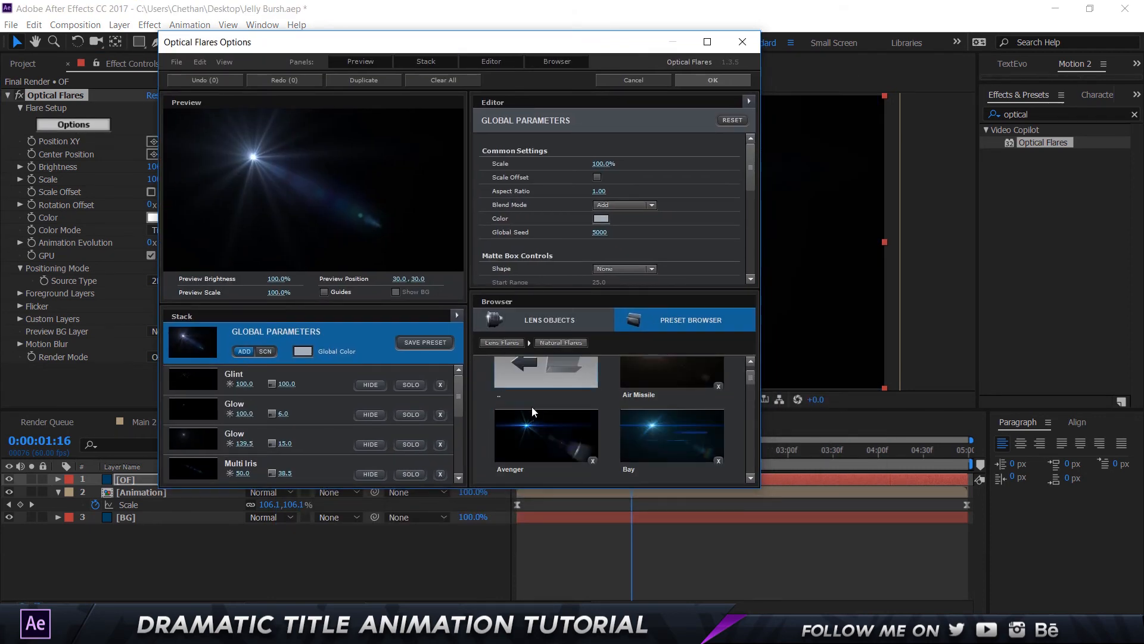
click(515, 373)
click(560, 444)
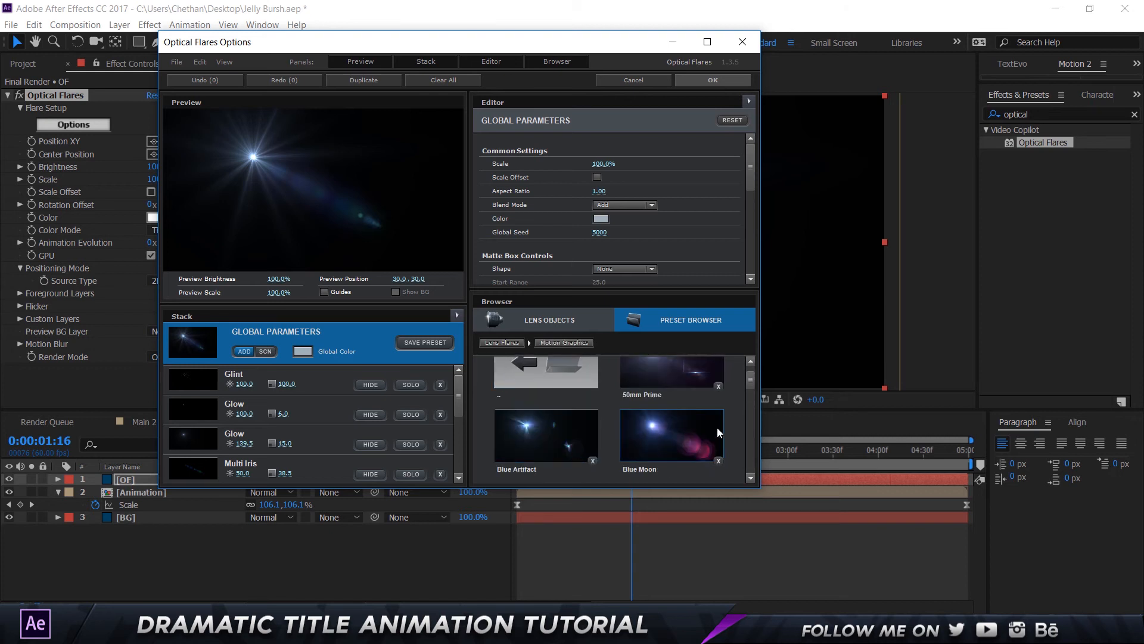
scroll(711, 414, down, 5)
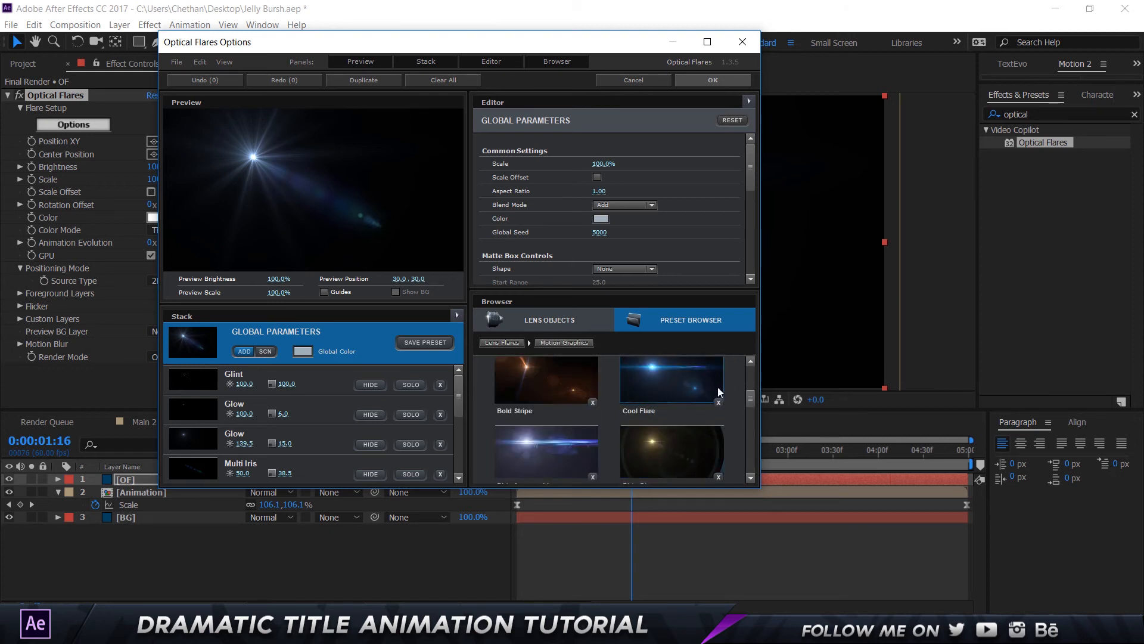
click(678, 372)
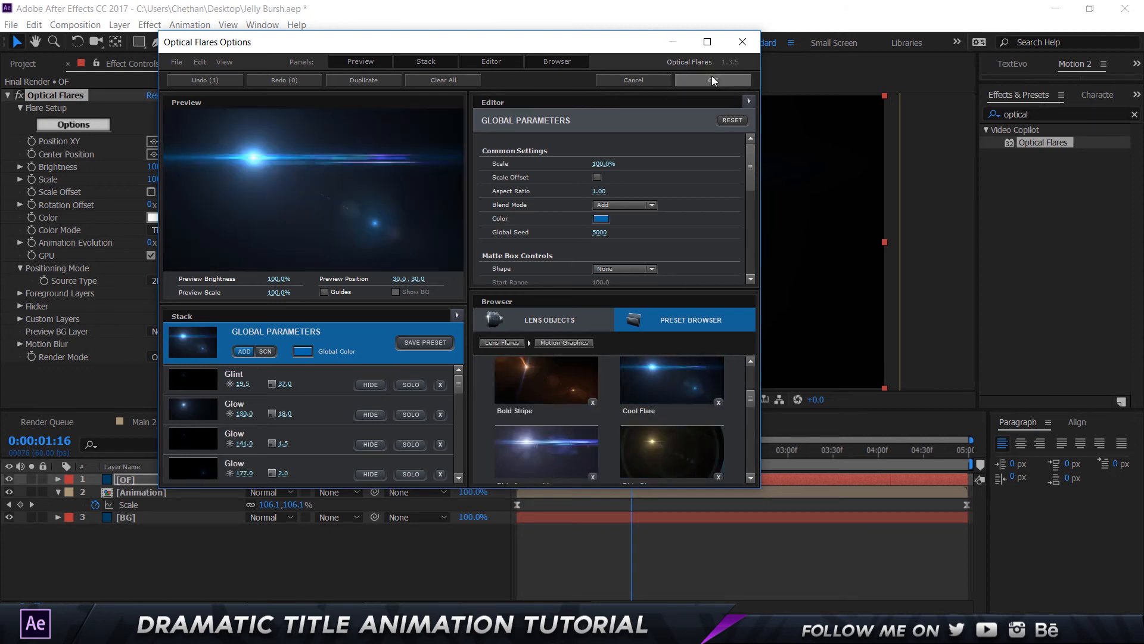
click(713, 79)
- Set the OF layer's blending mode to Screen and place the flare beyond the frame's upper-left corner at about -112, -43
click(280, 482)
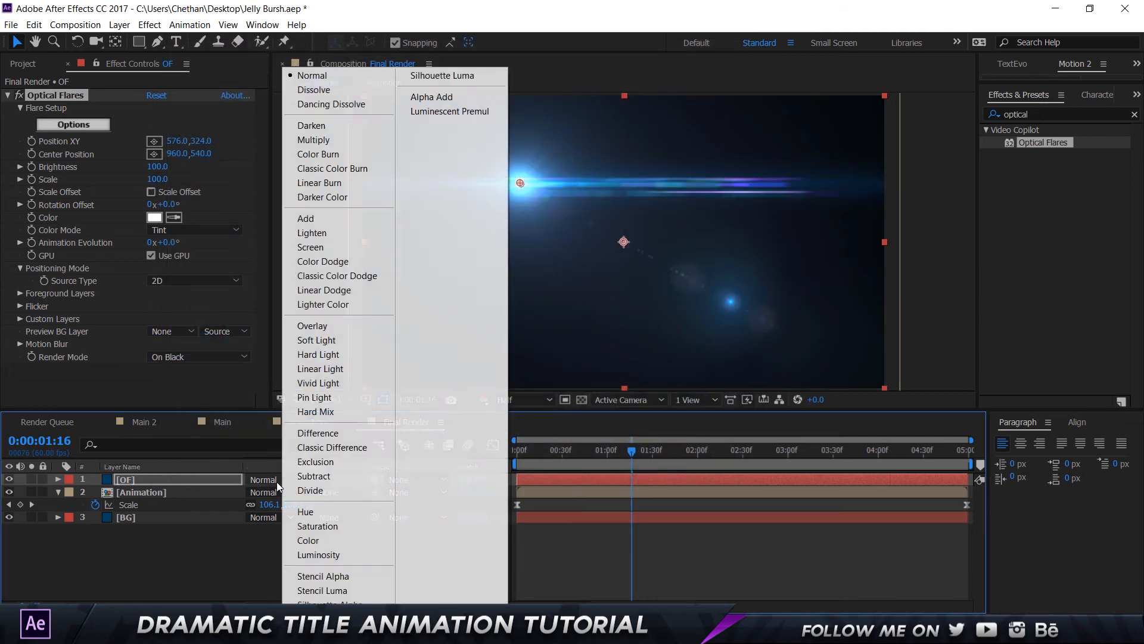
click(338, 248)
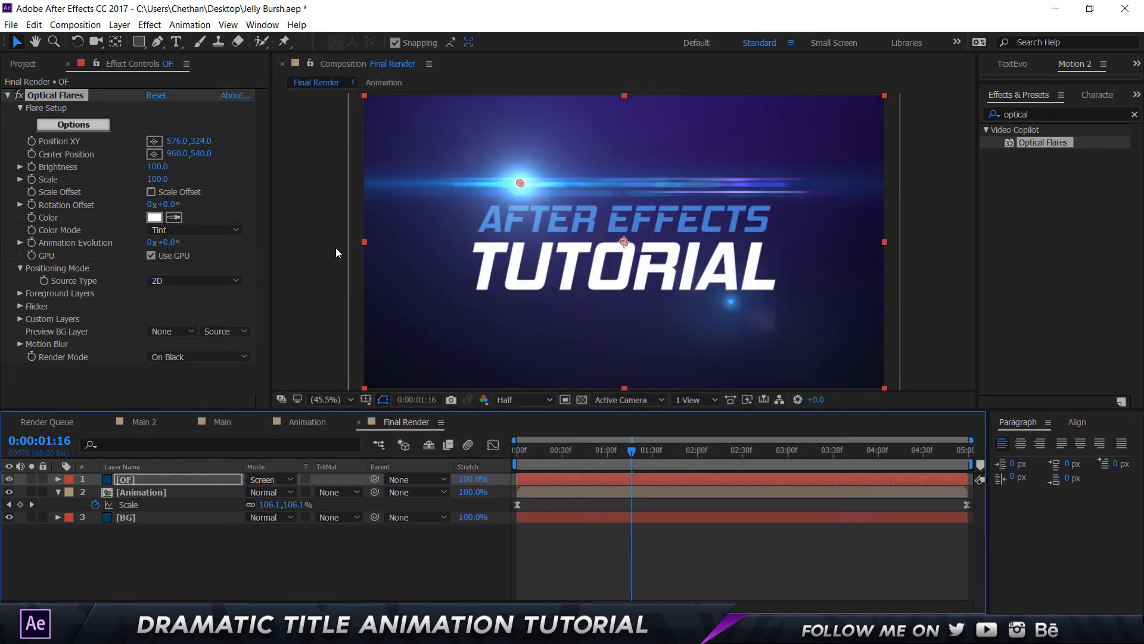
drag(520, 185, 827, 73)
- Keyframe the flare's Position XY at 0:00:00:00, and move it beyond the upper-right corner to about 2095, -43 at 0:00:04:59
drag(632, 452, 516, 452)
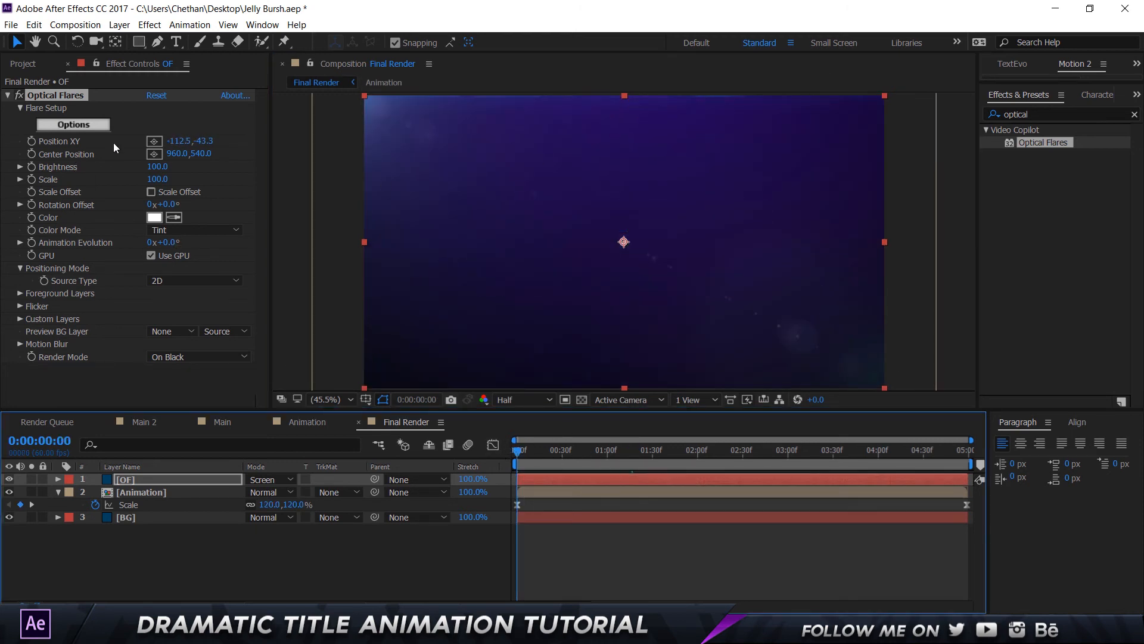
click(31, 142)
key(comma)
key(comma)
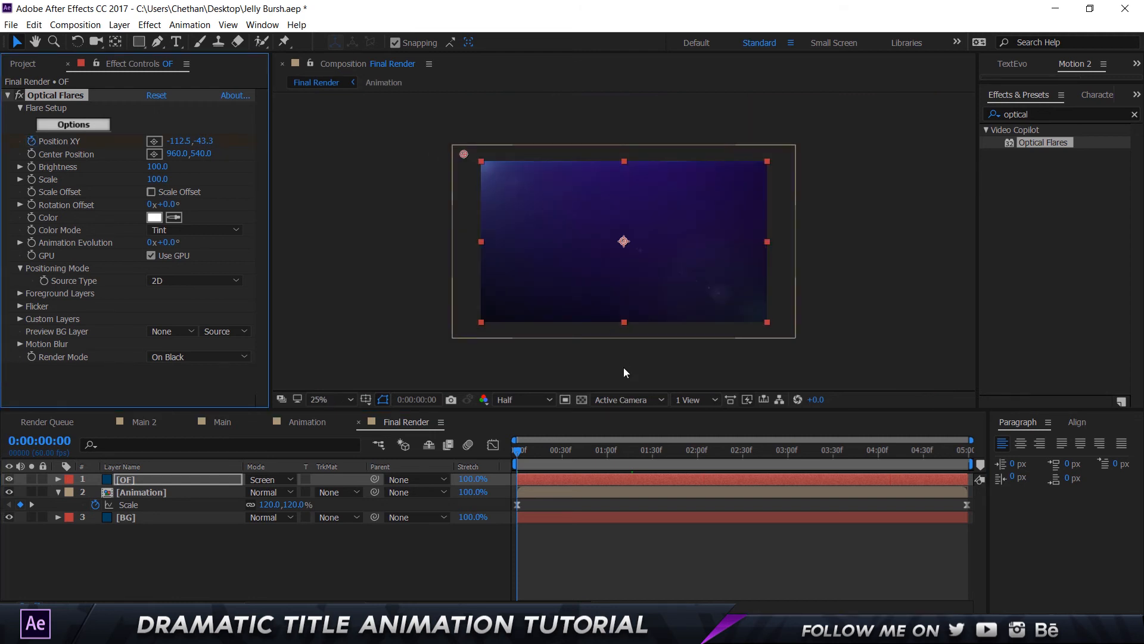
drag(532, 446, 969, 455)
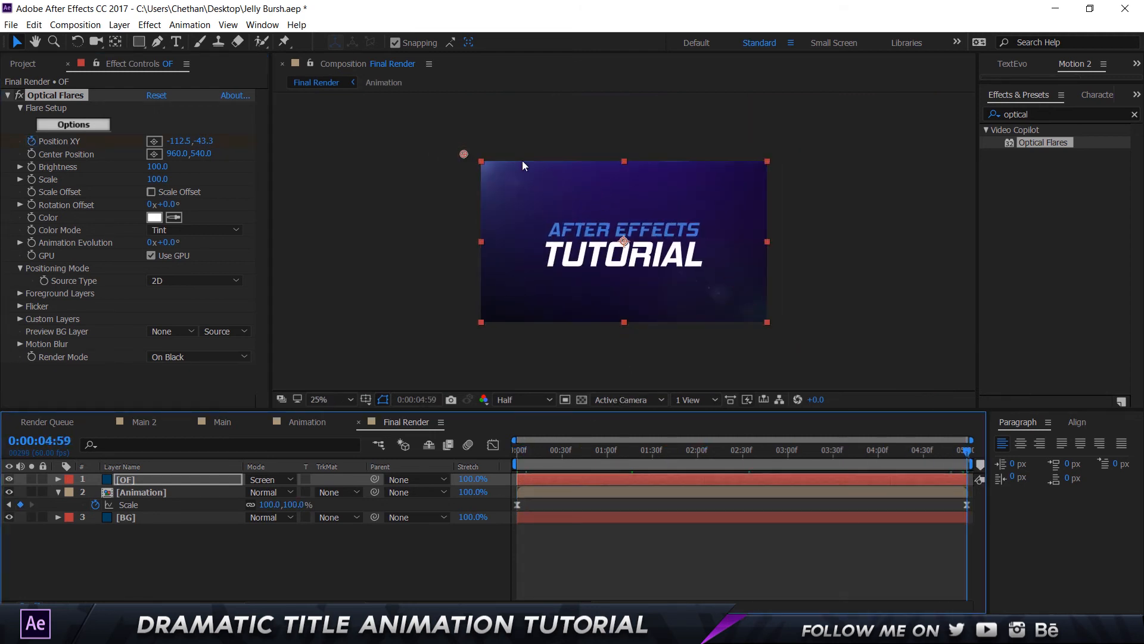
drag(475, 158, 785, 168)
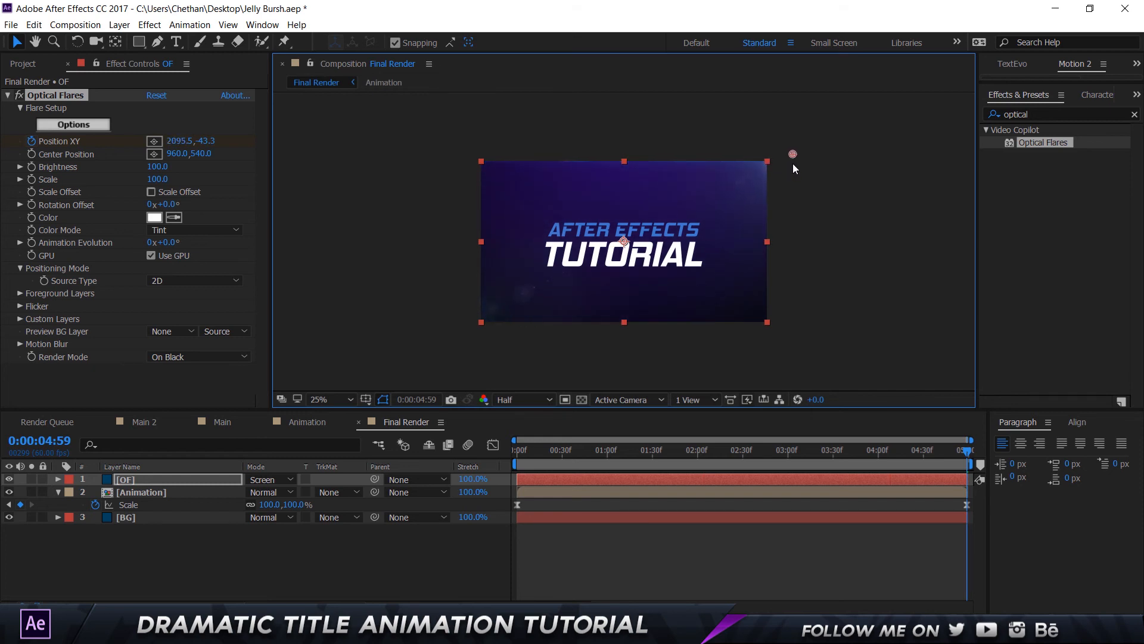
- Preview the flare's sweep from the start and reveal the OF layer's Position XY keyframes
drag(541, 452, 423, 444)
key(space)
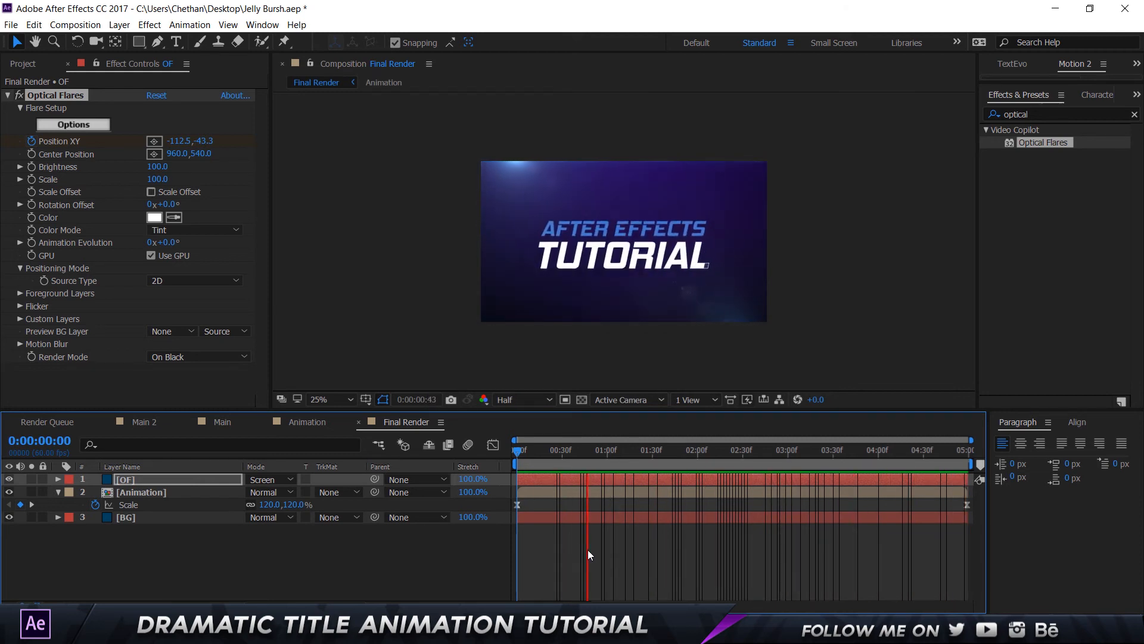
click(338, 477)
key(u)
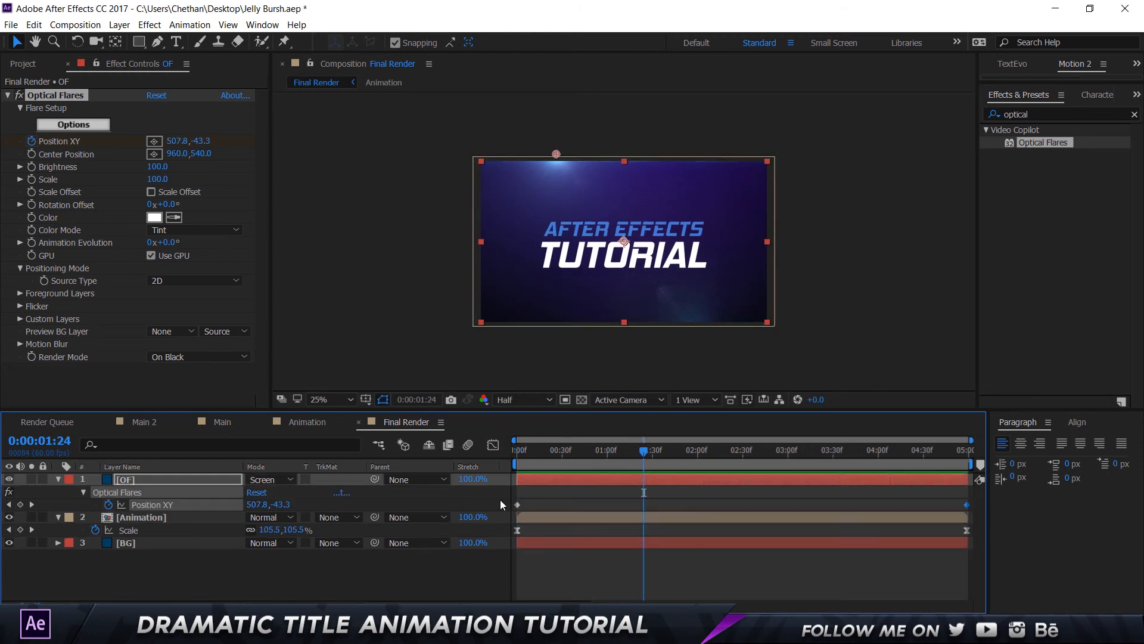
- Apply Easy Ease to both of the flare's Position XY keyframes on the OF layer
drag(699, 514, 983, 510)
right_click(966, 507)
mouse_move(972, 502)
click(769, 530)
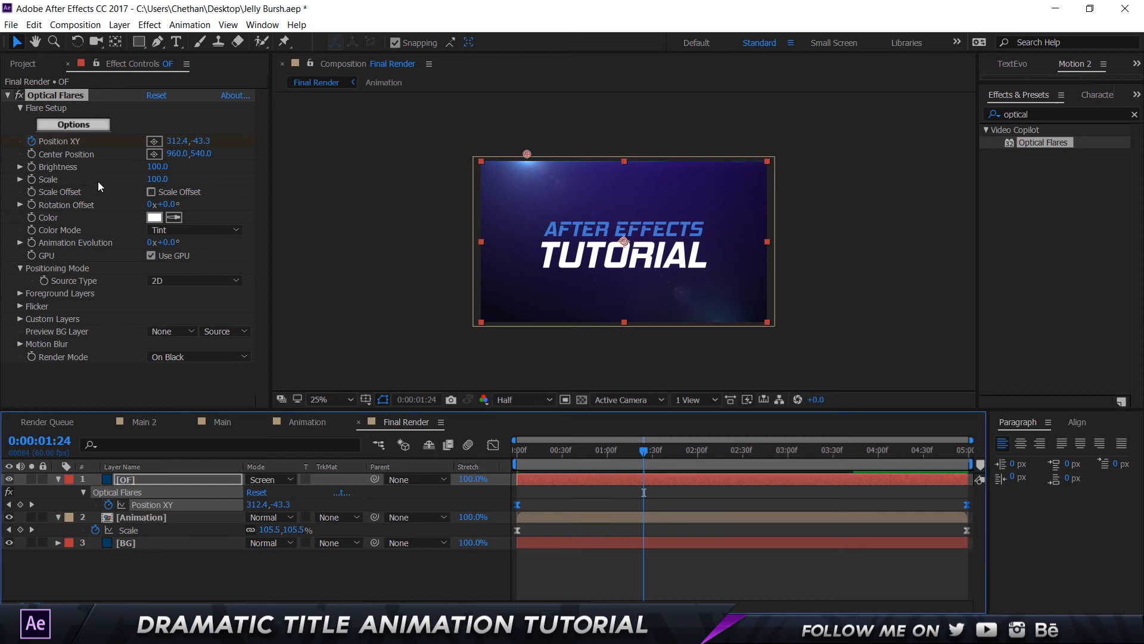
- Reduce the Optical Flares brightness on the OF layer, trying 70 and settling on 60
click(156, 168)
text(70)
key(Return)
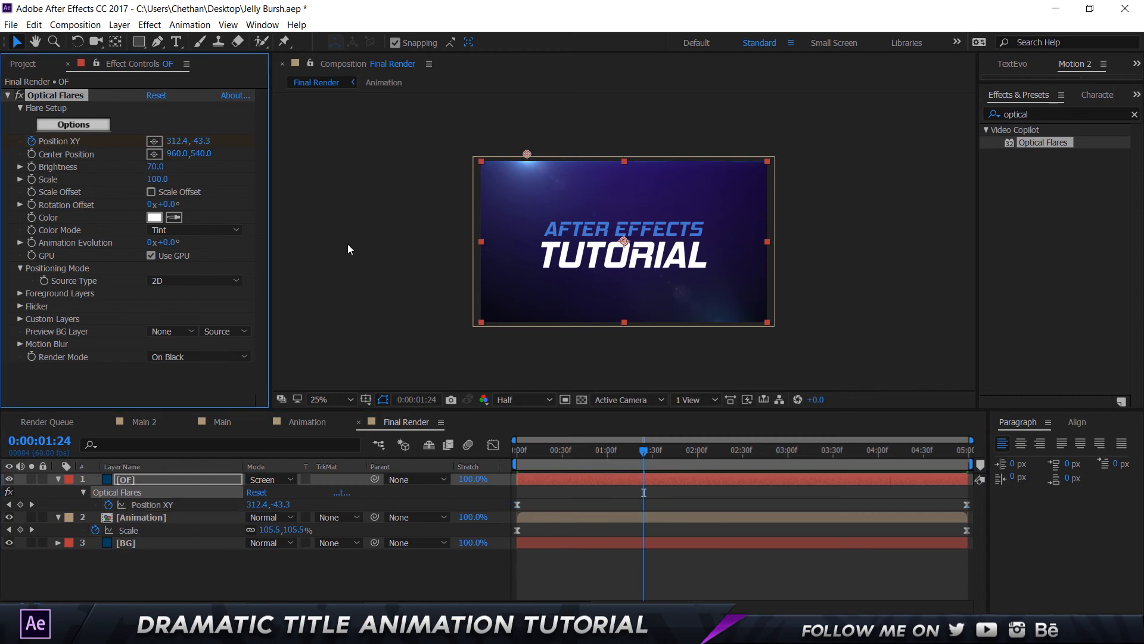
click(156, 167)
text(6)
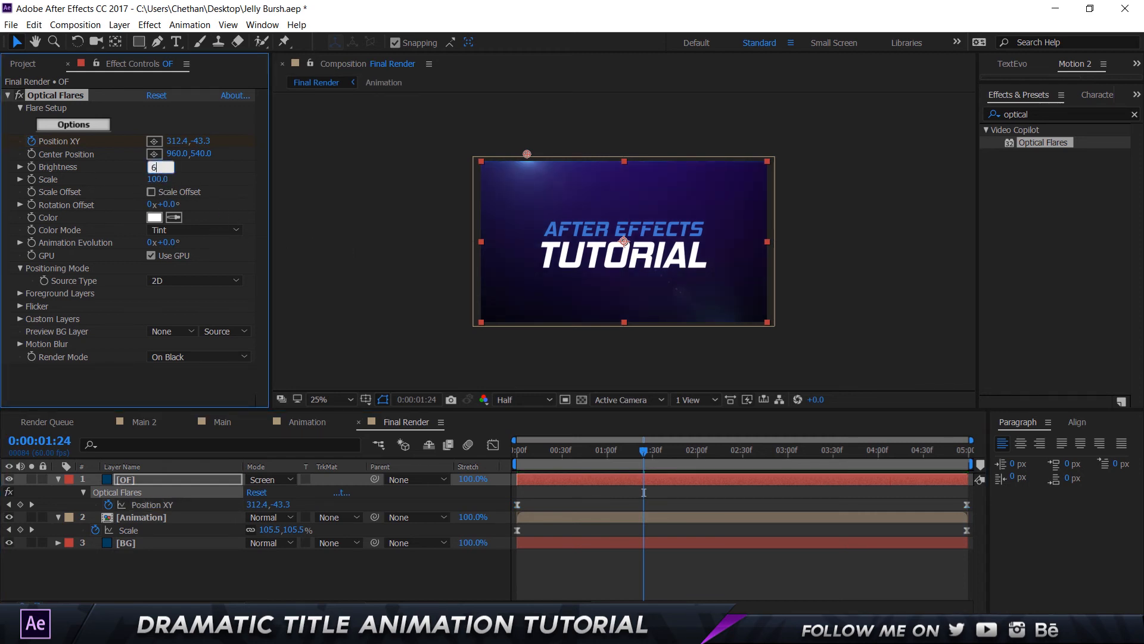
text(0)
key(Return)
- Add a 1920 × 1080 solid named Particles above the other layers, deleting the adjustment layer created by mistake
click(453, 285)
click(324, 400)
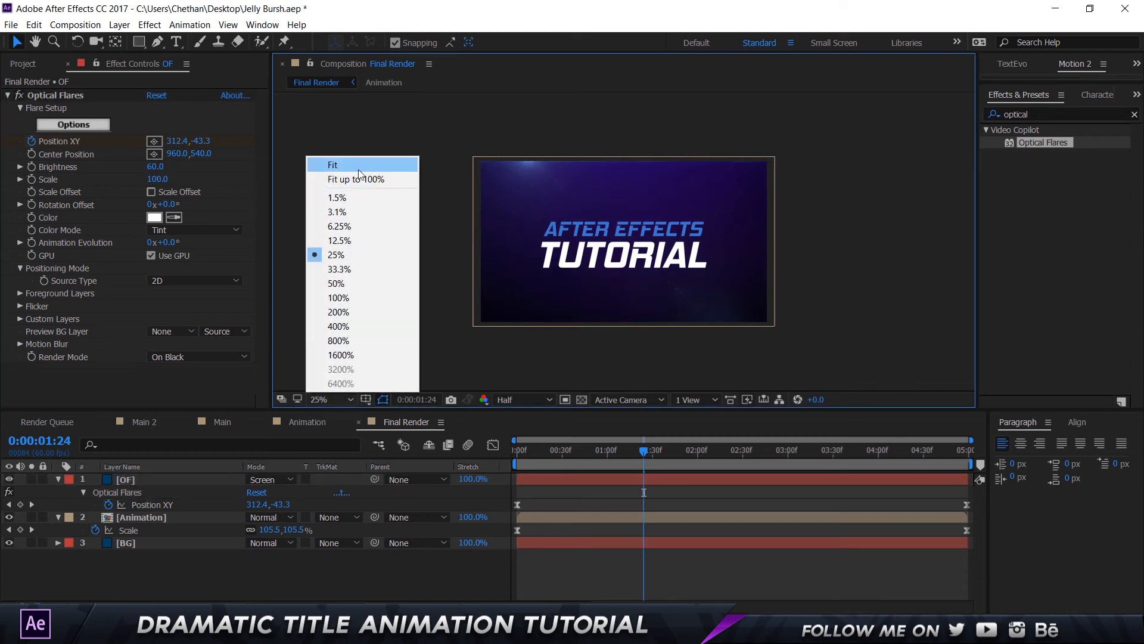
click(359, 166)
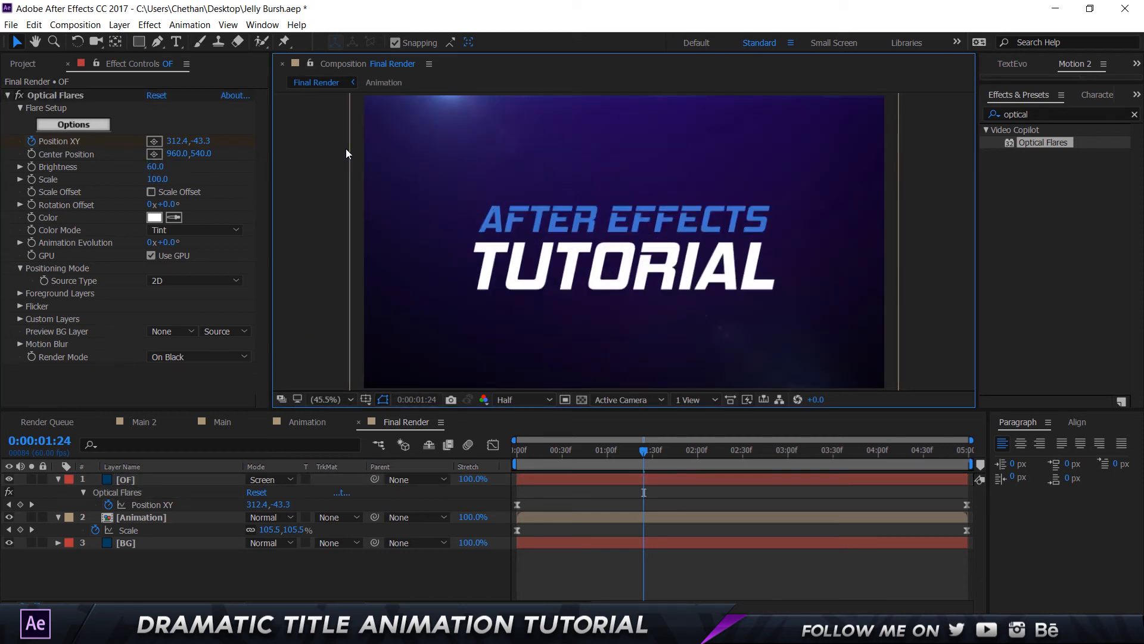
click(159, 569)
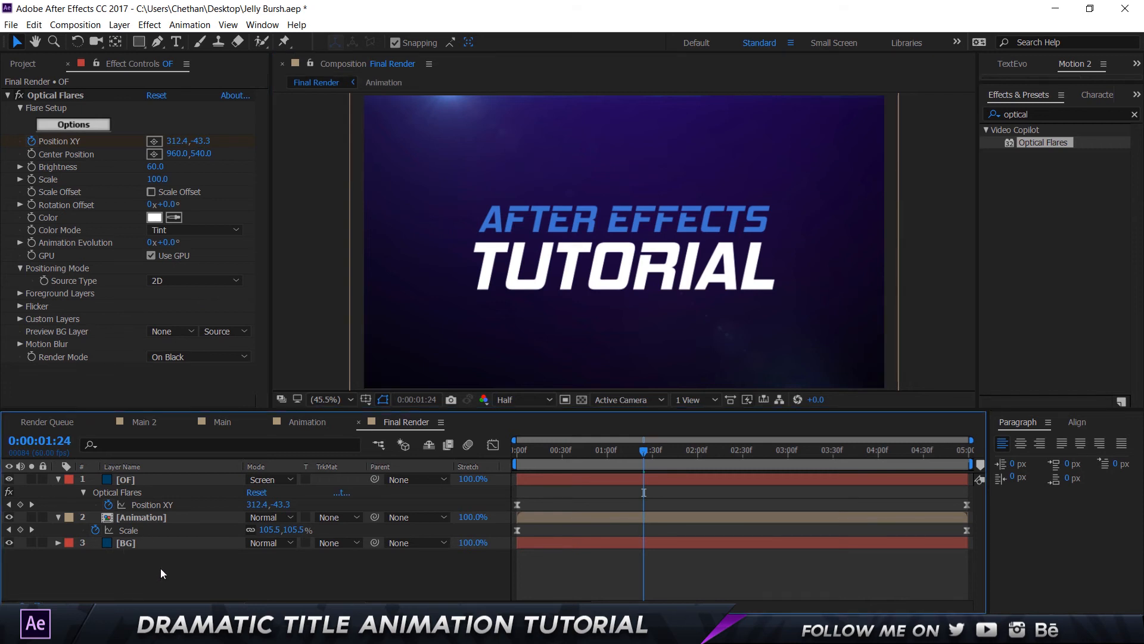
key(ctrl+alt+y)
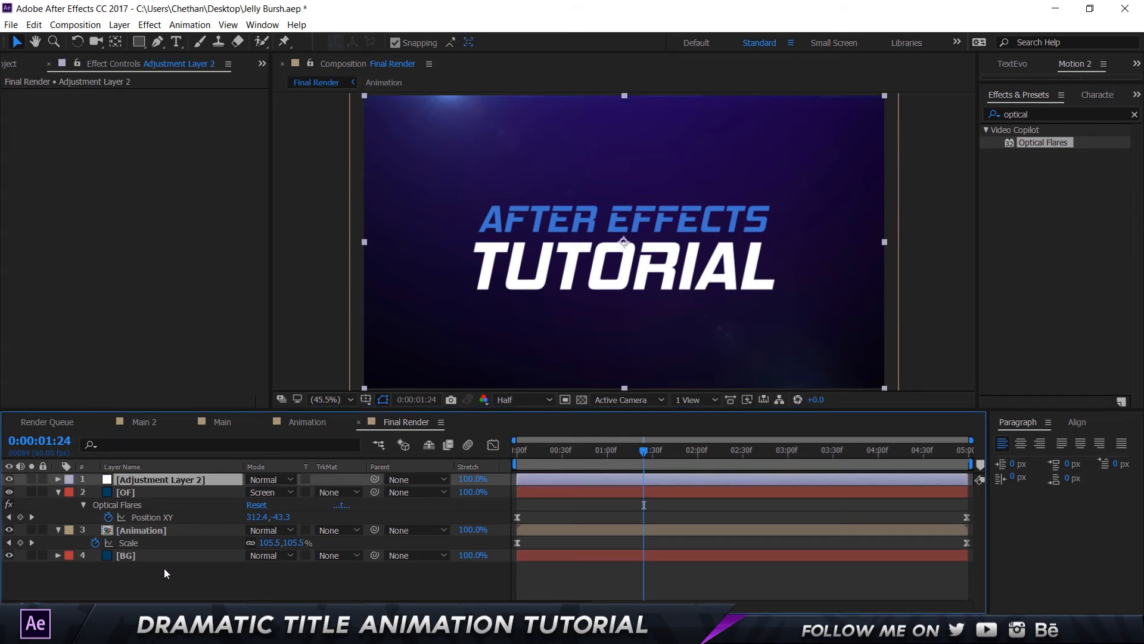
key(ctrl+y)
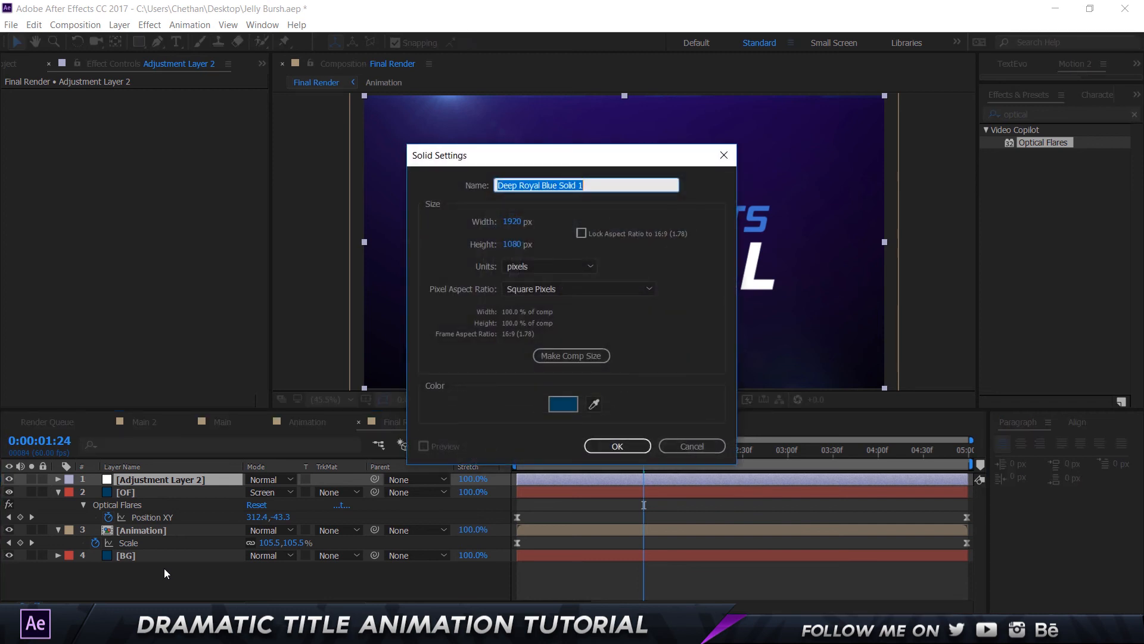
text(Particles)
key(Return)
click(178, 494)
key(Delete)
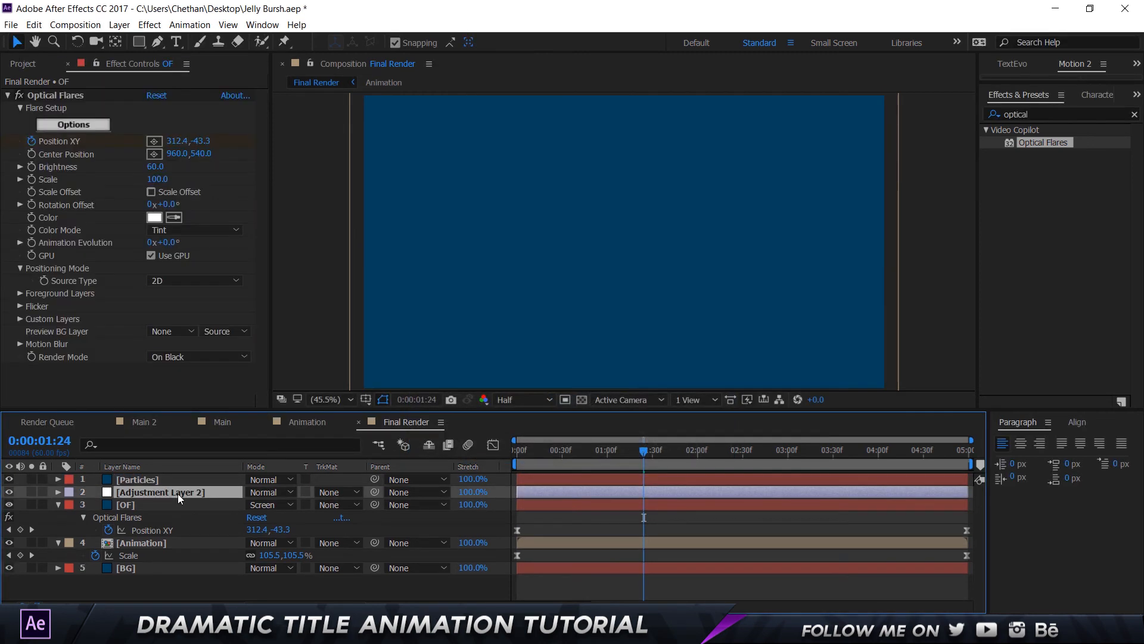
- Find the CC Particle World effect and apply it to the Particles layer
click(1024, 114)
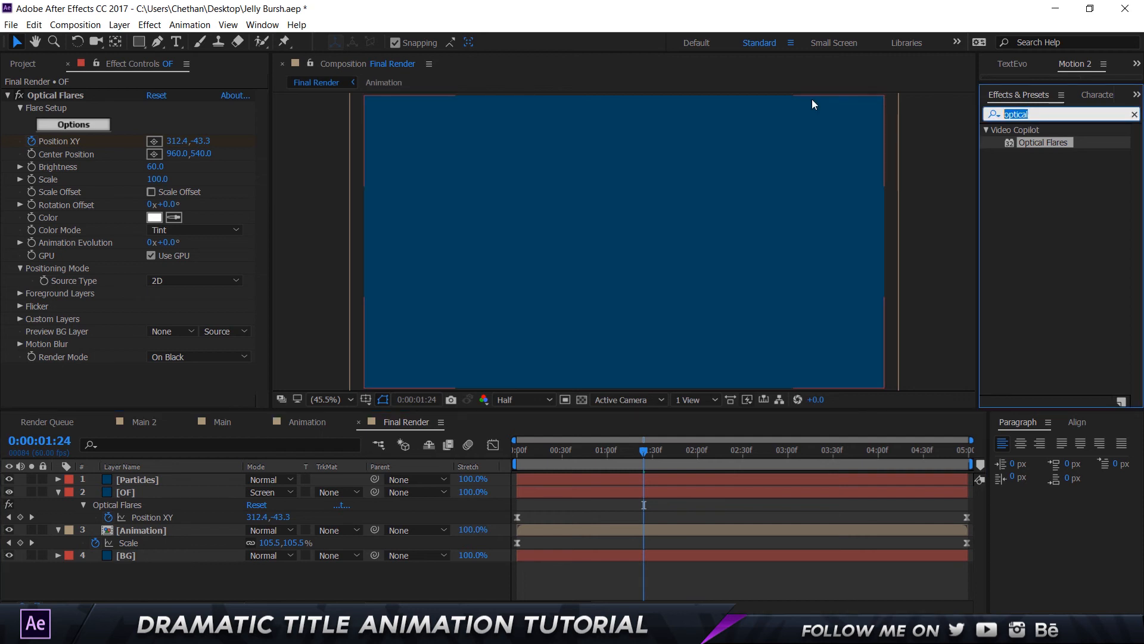
text(cc part)
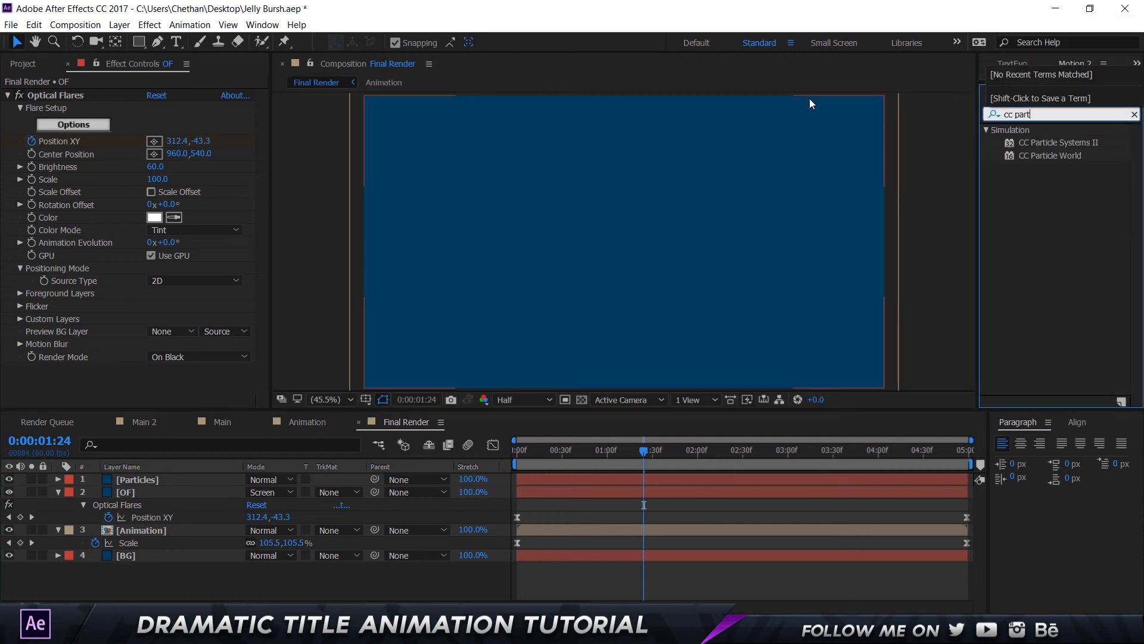
click(1051, 155)
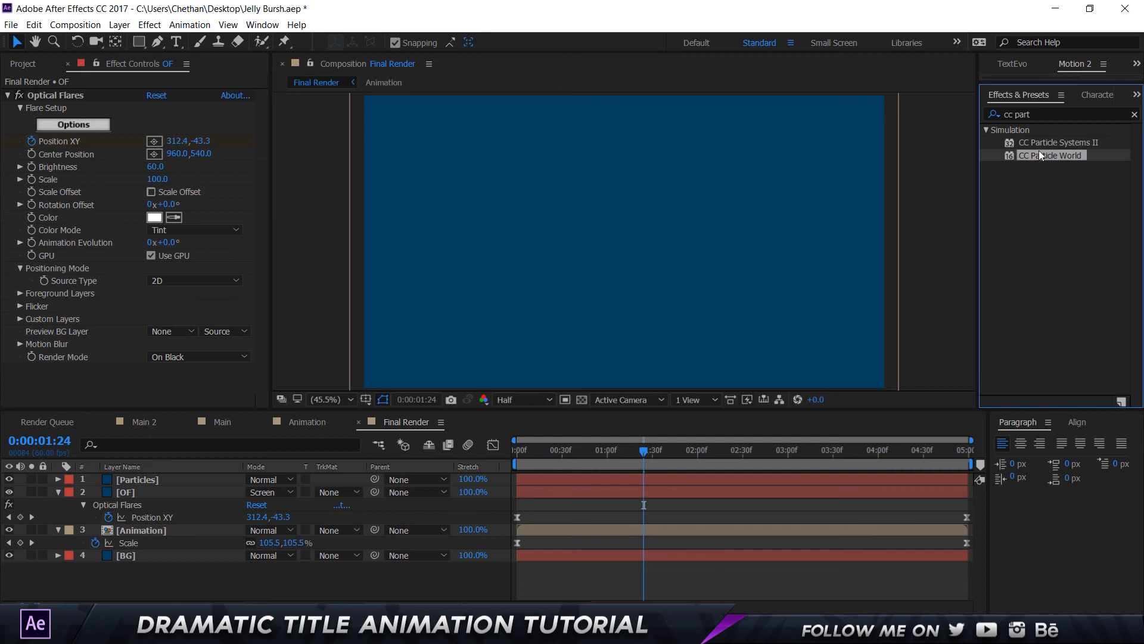
click(175, 481)
click(1057, 154)
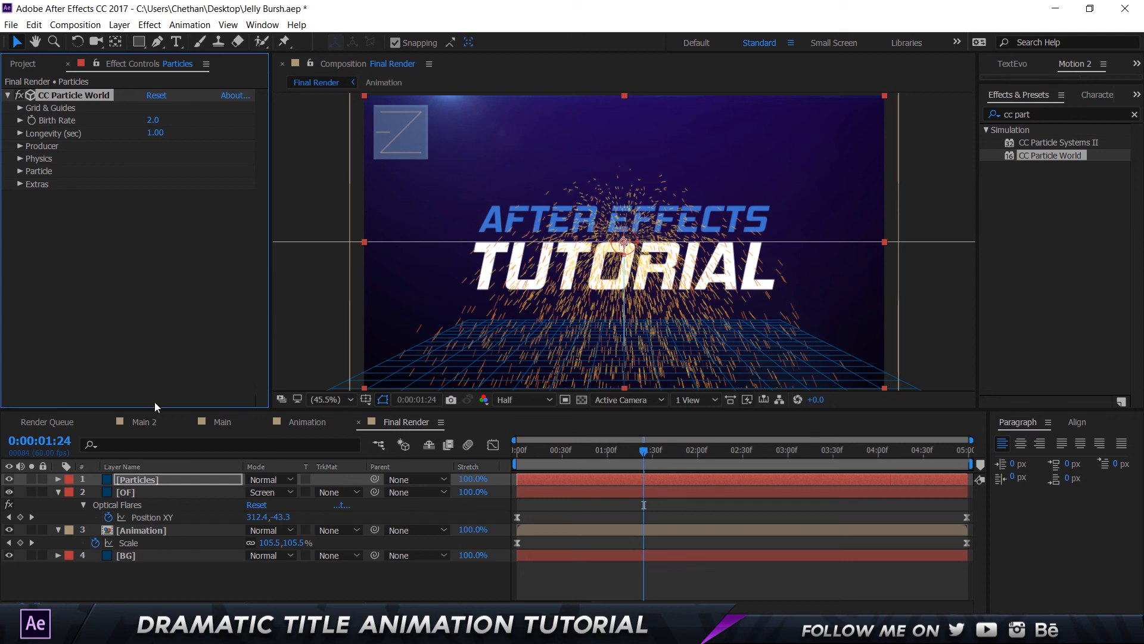
- Turn off CC Particle World's Position, Radius, Motion Path, Grid, Horizon and Axis Box guides
click(20, 108)
click(151, 121)
click(152, 134)
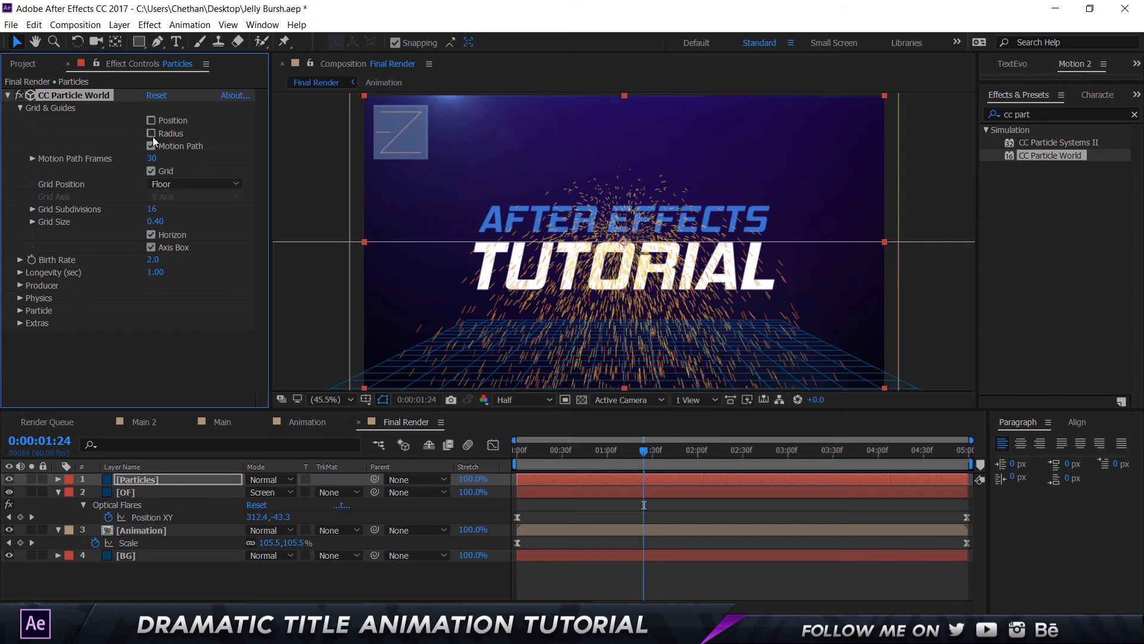
click(151, 171)
click(151, 146)
click(151, 171)
click(154, 171)
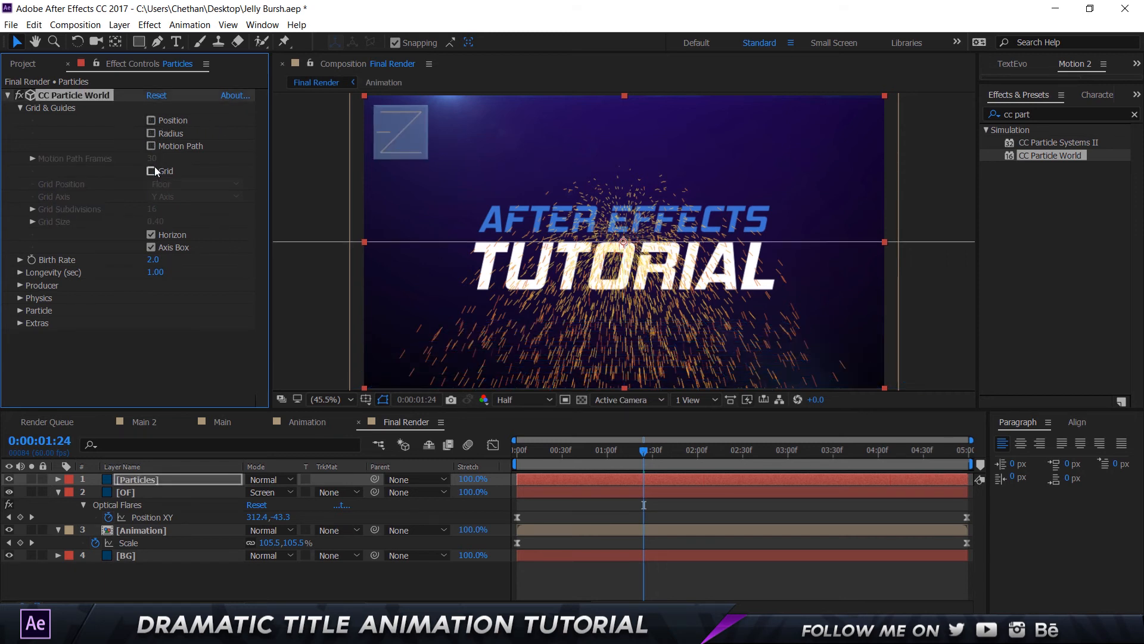
click(151, 234)
click(151, 247)
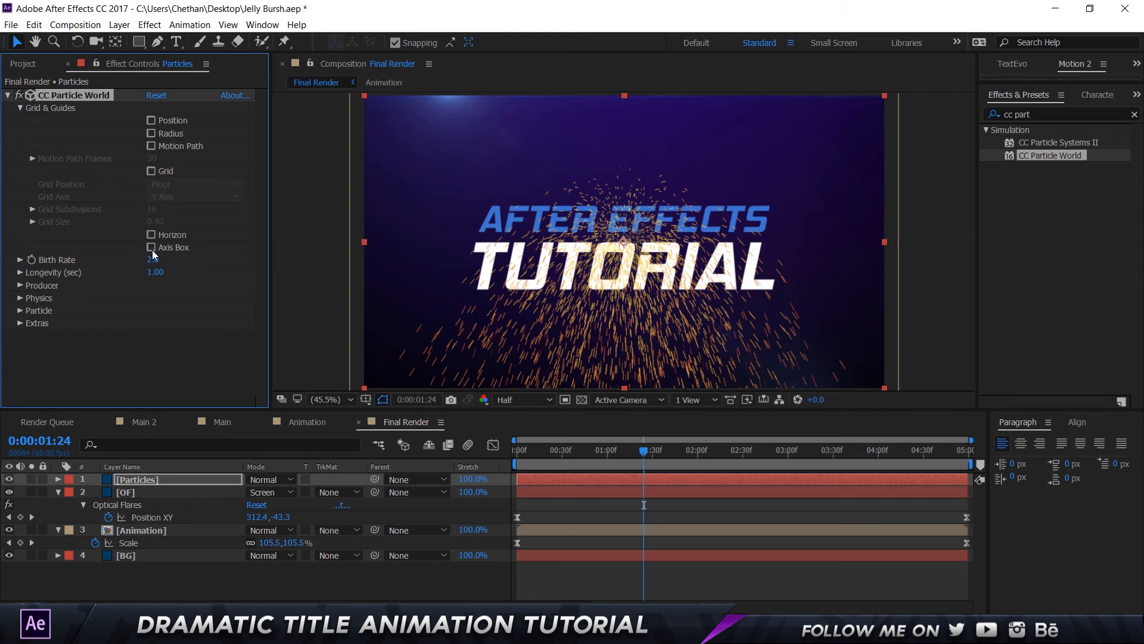
click(20, 108)
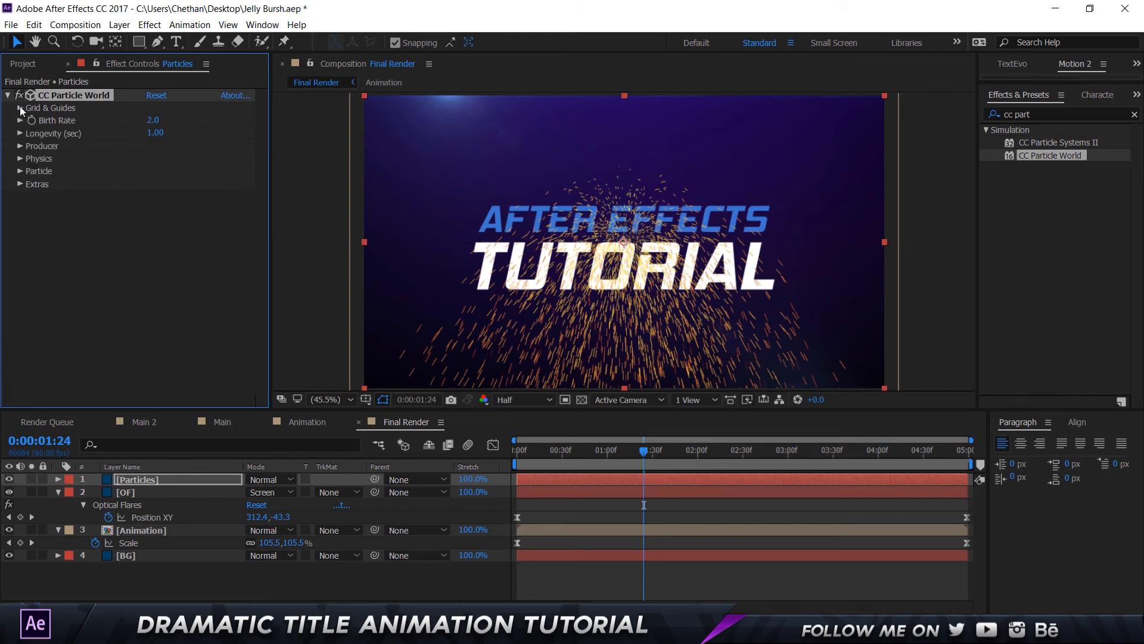
- Spread the particle producer to Radius X 1.355, Radius Y 1.355 and Radius Z 3.155, and preview from the start
click(20, 146)
drag(158, 197, 262, 209)
drag(196, 223, 273, 222)
click(530, 438)
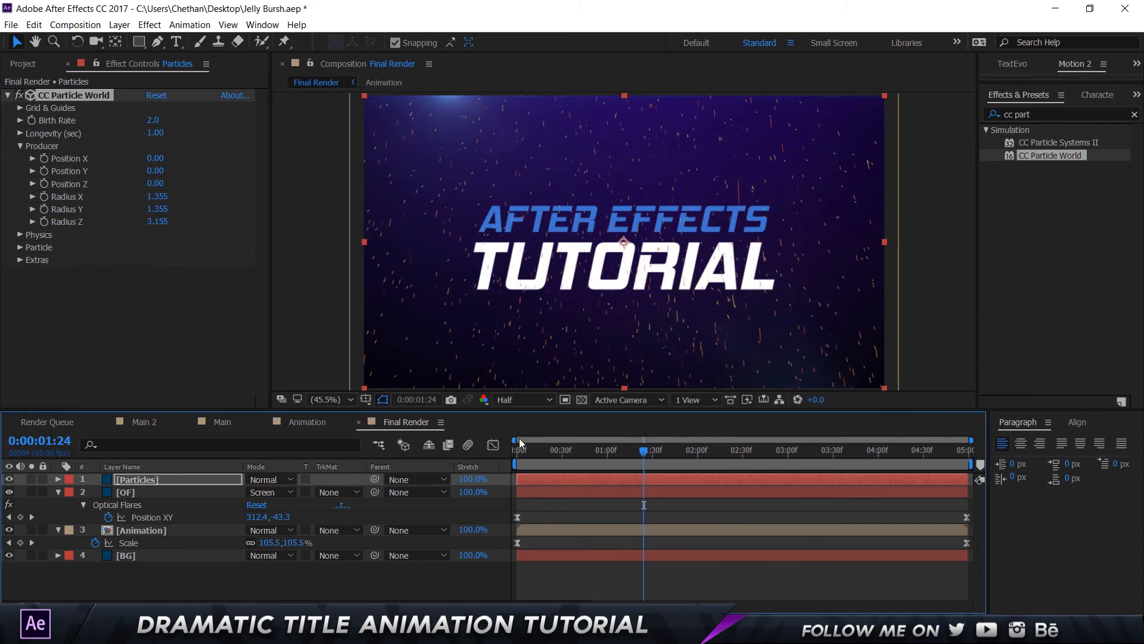
key(Home)
key(space)
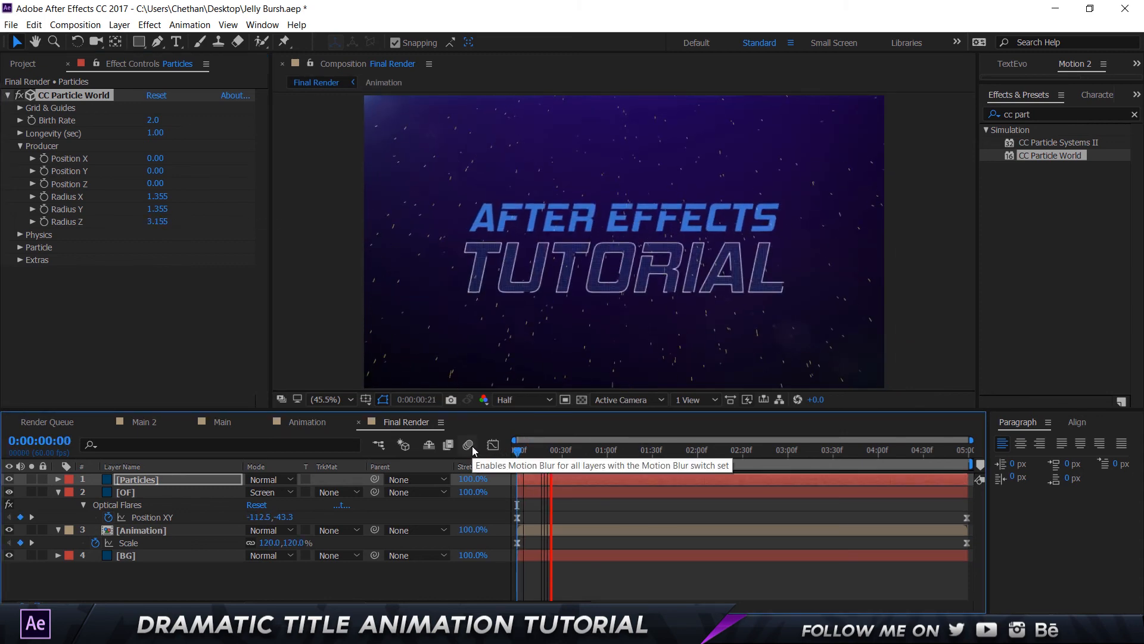
key(space)
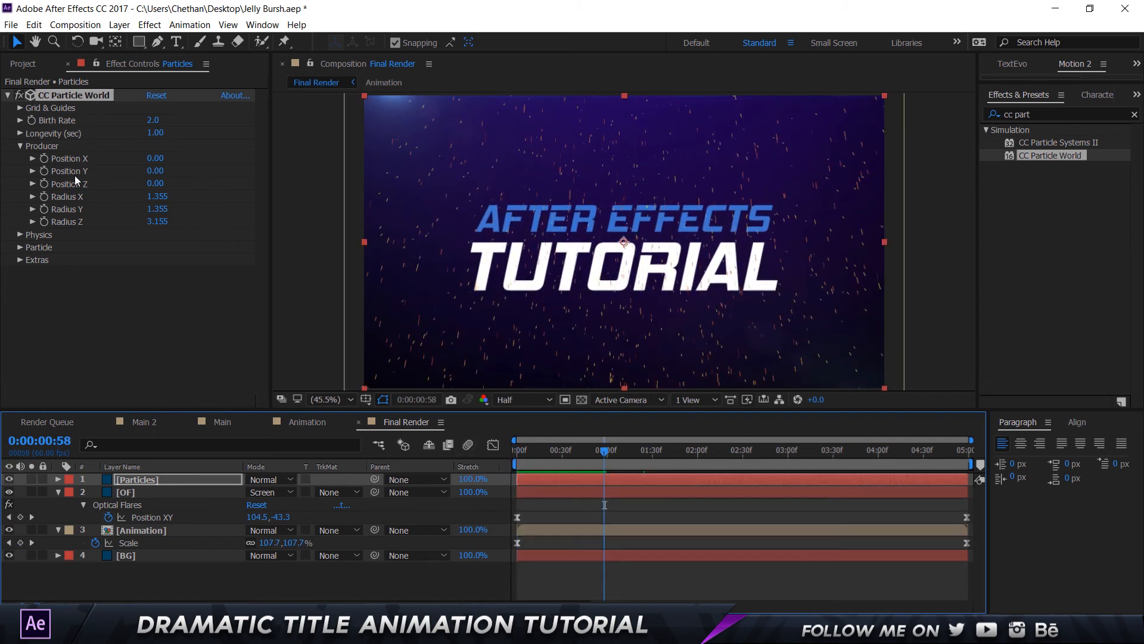
- Set the particles' Birth Rate to 1.0 and the Physics animation to Twirly, and preview from the start
click(152, 120)
key(Return)
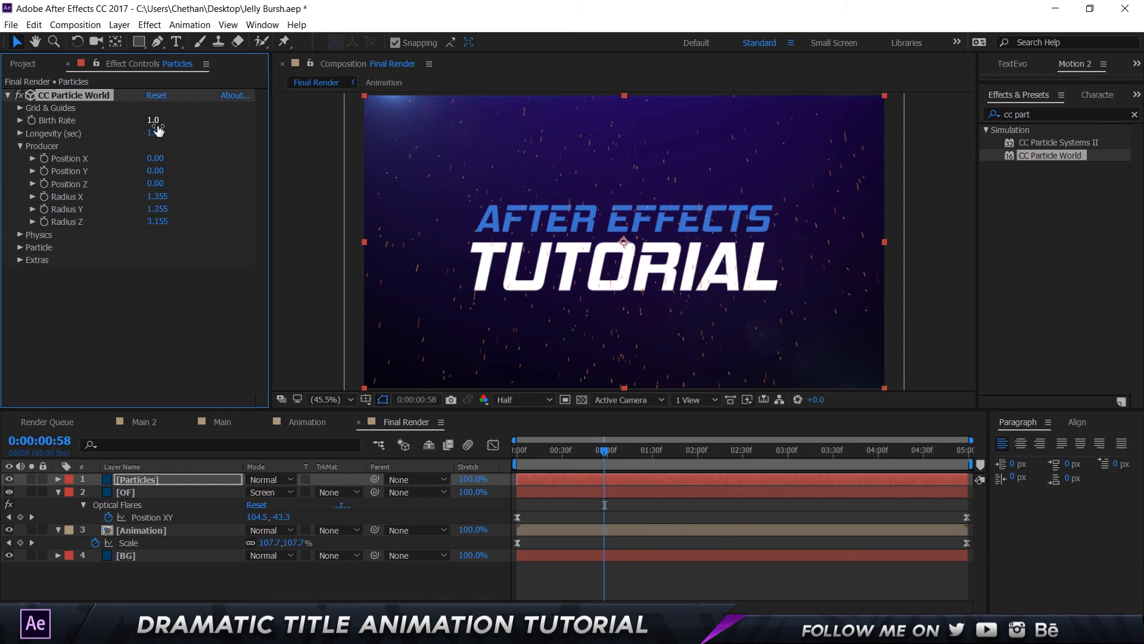
click(21, 146)
click(21, 159)
click(197, 171)
click(195, 177)
click(196, 173)
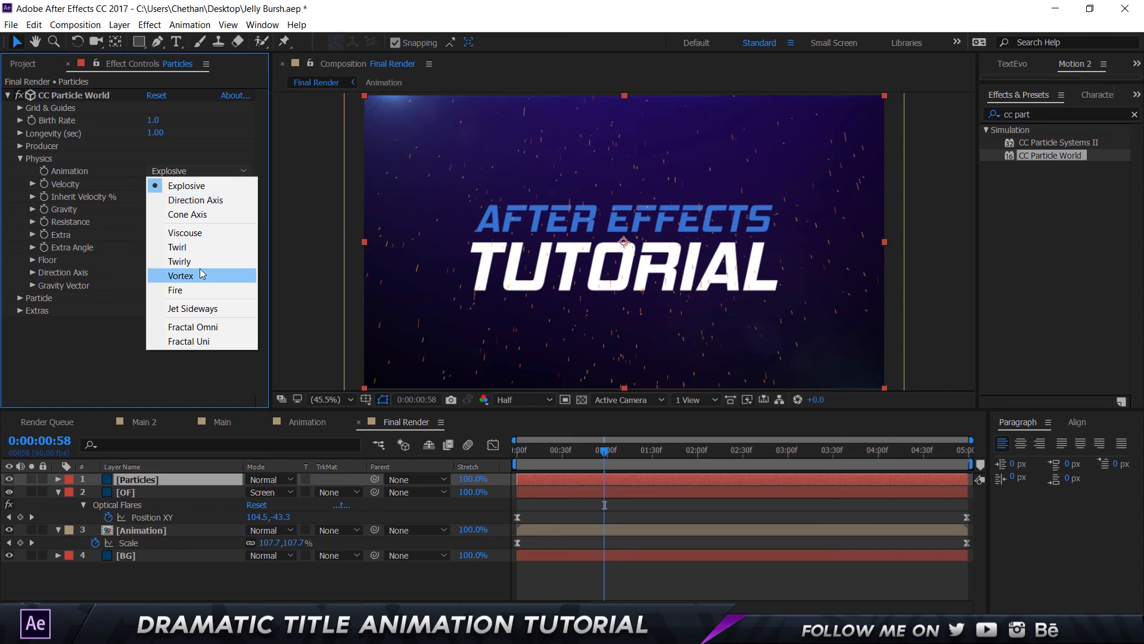
click(201, 269)
click(611, 478)
key(Home)
key(space)
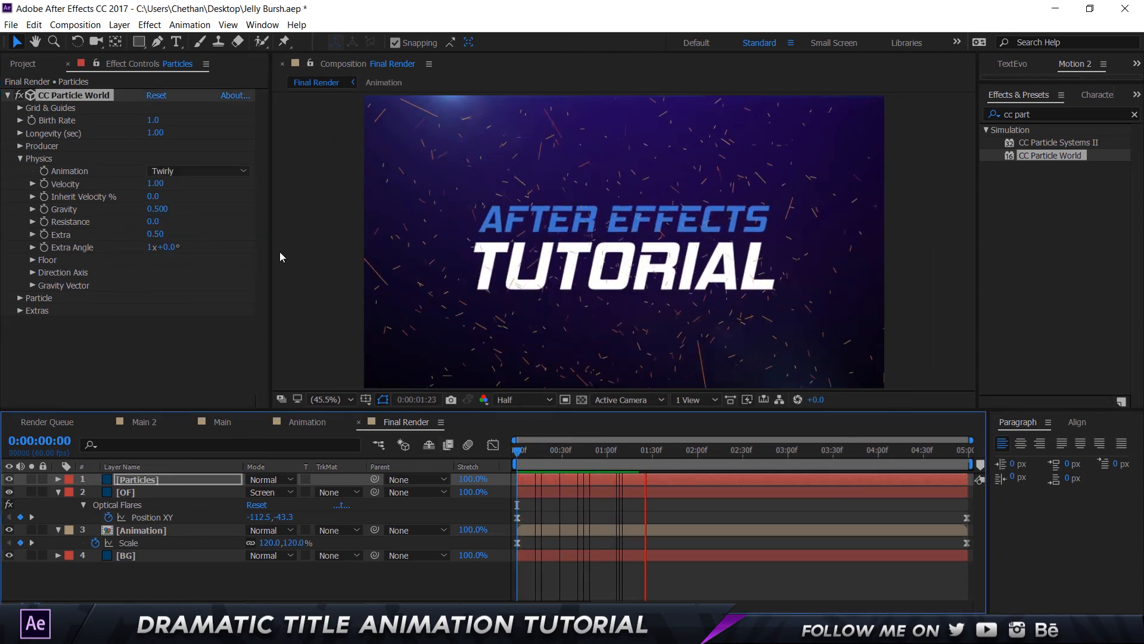
- Lower the particles' velocity to 0.10 and on to 0.00, and set their gravity to 0
click(155, 184)
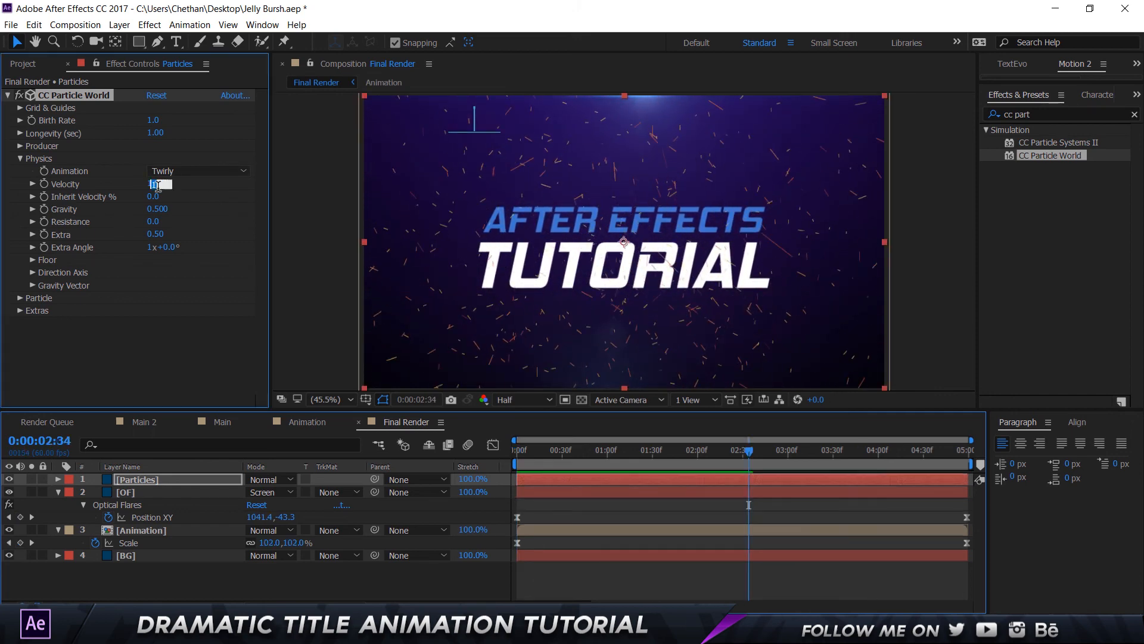
key(Return)
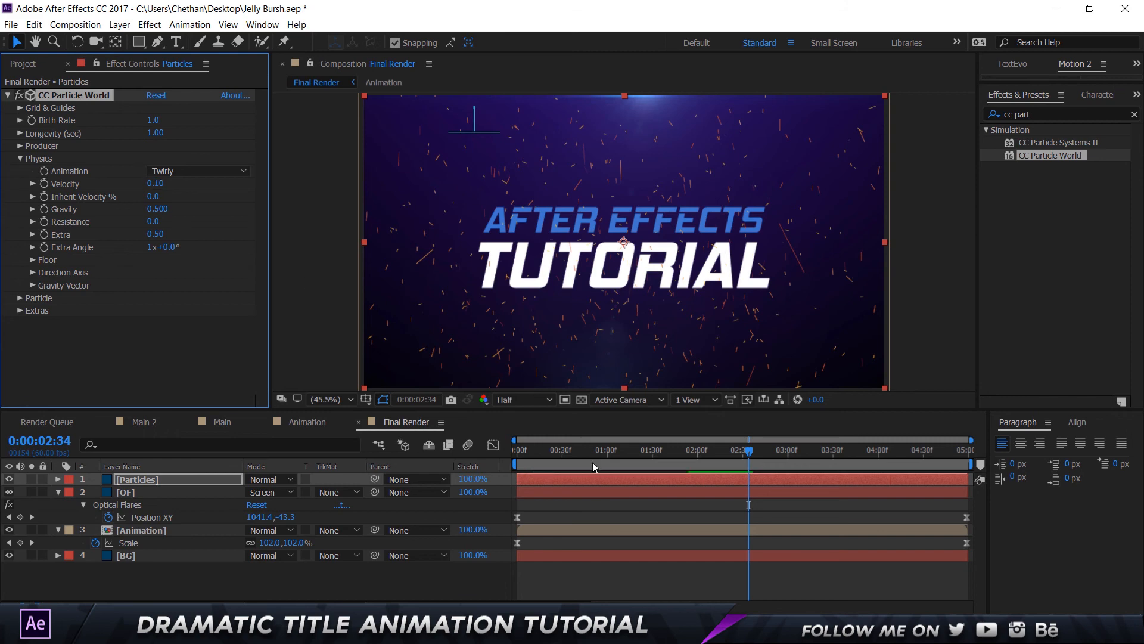
key(space)
click(156, 209)
text(0)
key(Return)
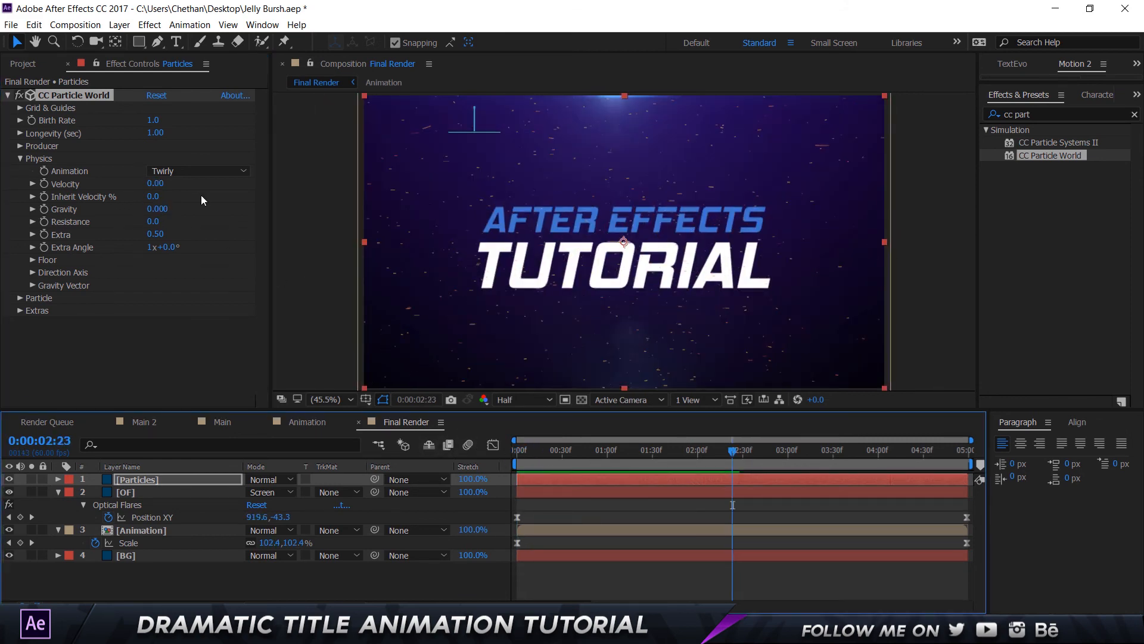
- Set the particles' Birth Rate to 0.3 and preview the result from the start
click(151, 122)
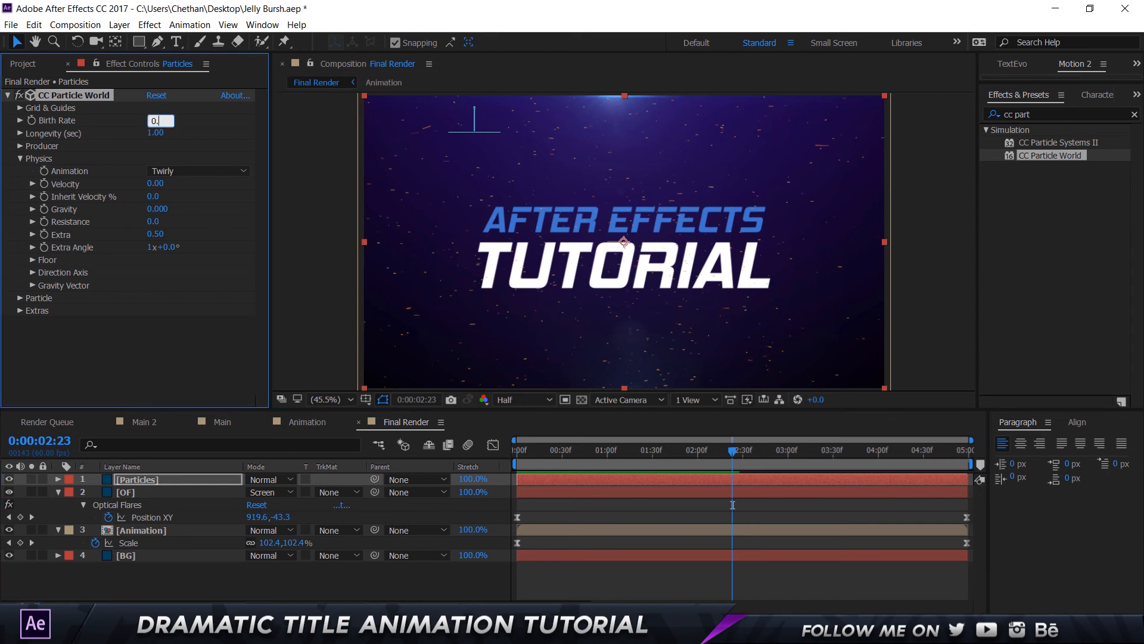
text(0.3)
key(Return)
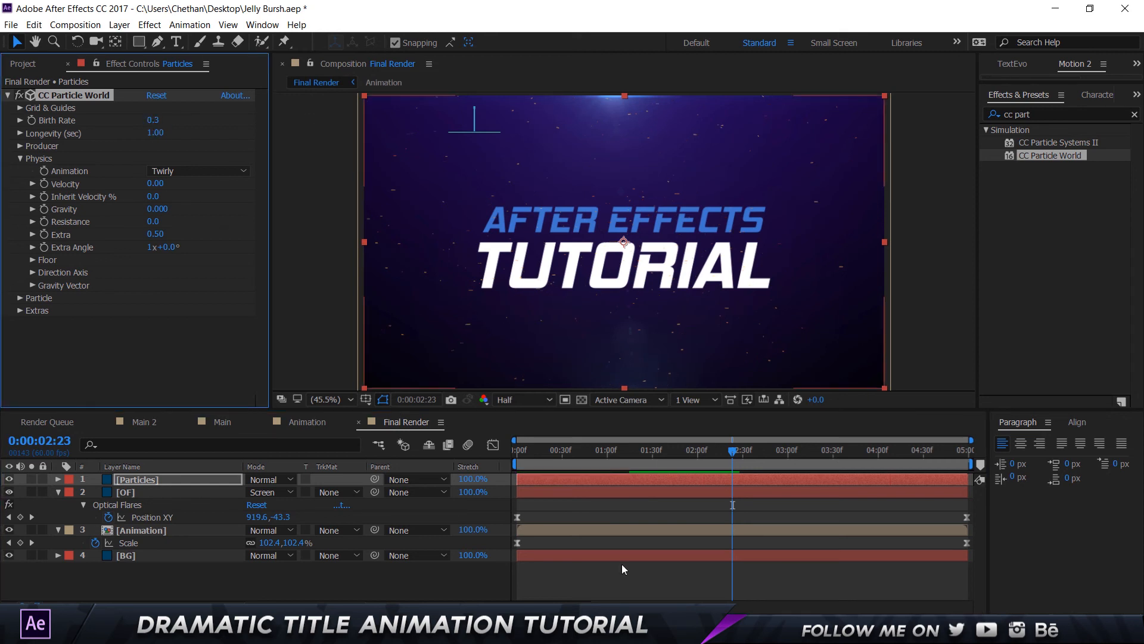
click(422, 429)
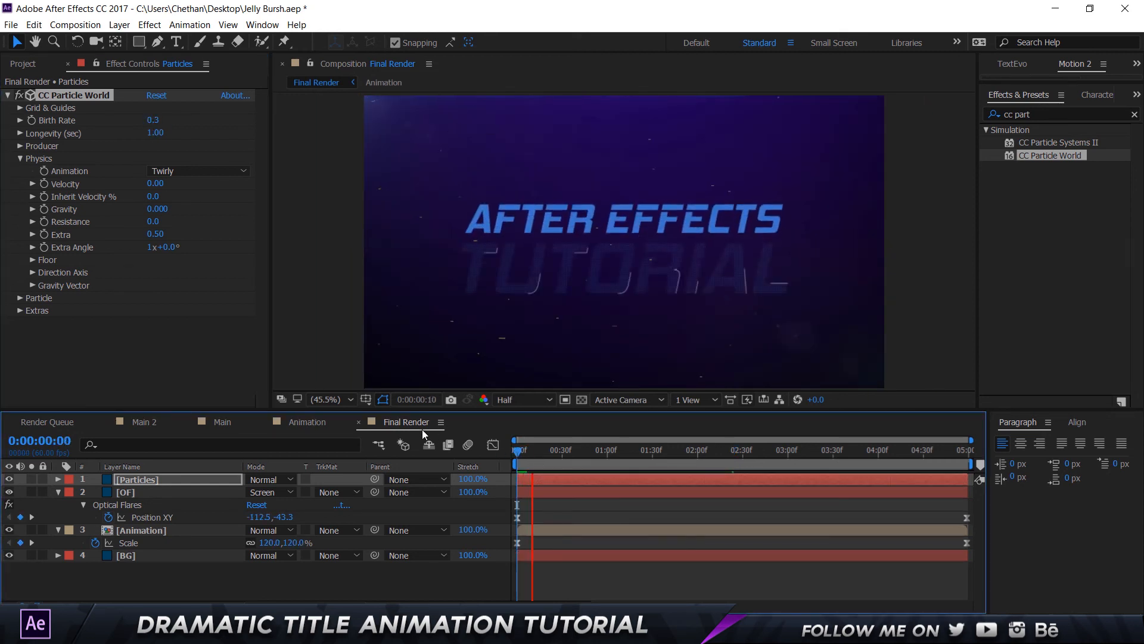
- Change the Particle Type of CC Particle World to Shaded Sphere
click(20, 158)
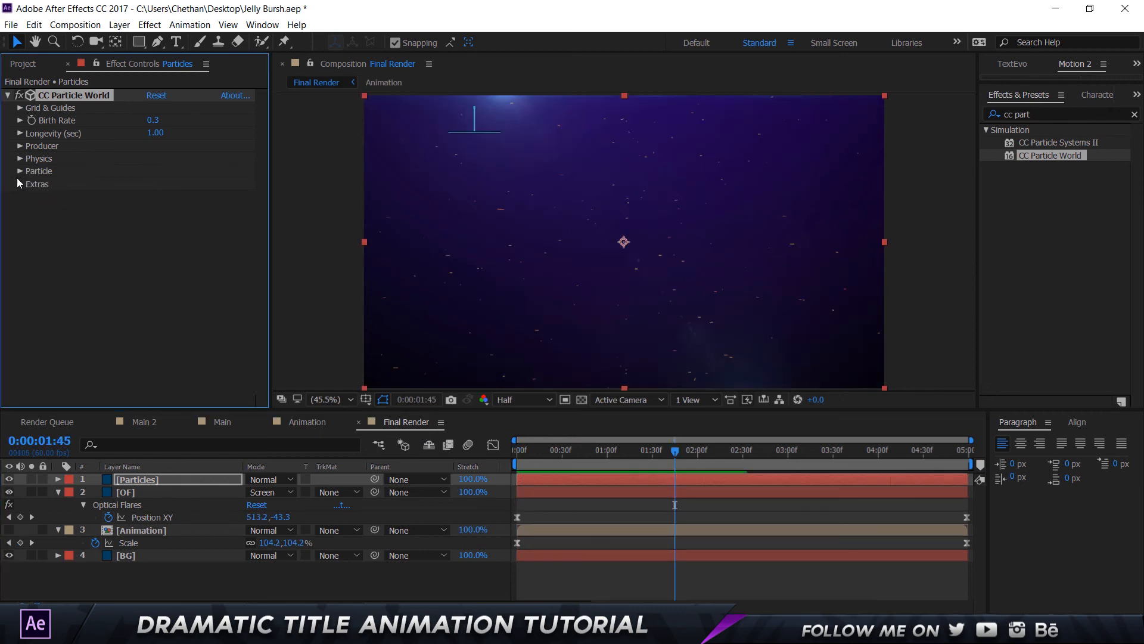
click(21, 172)
click(164, 184)
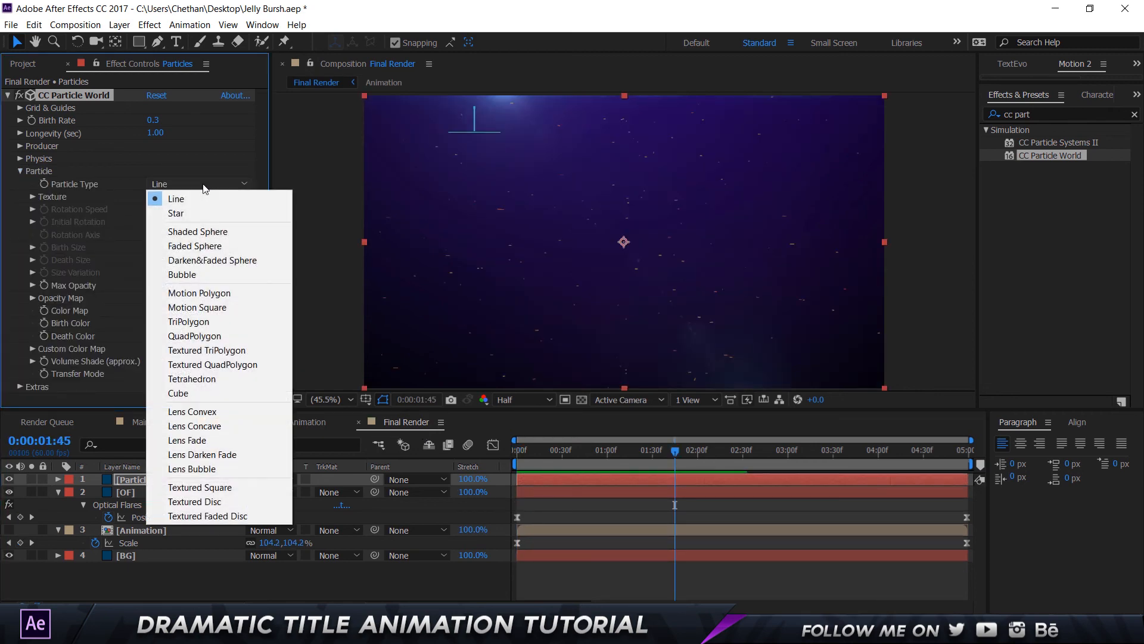
click(206, 237)
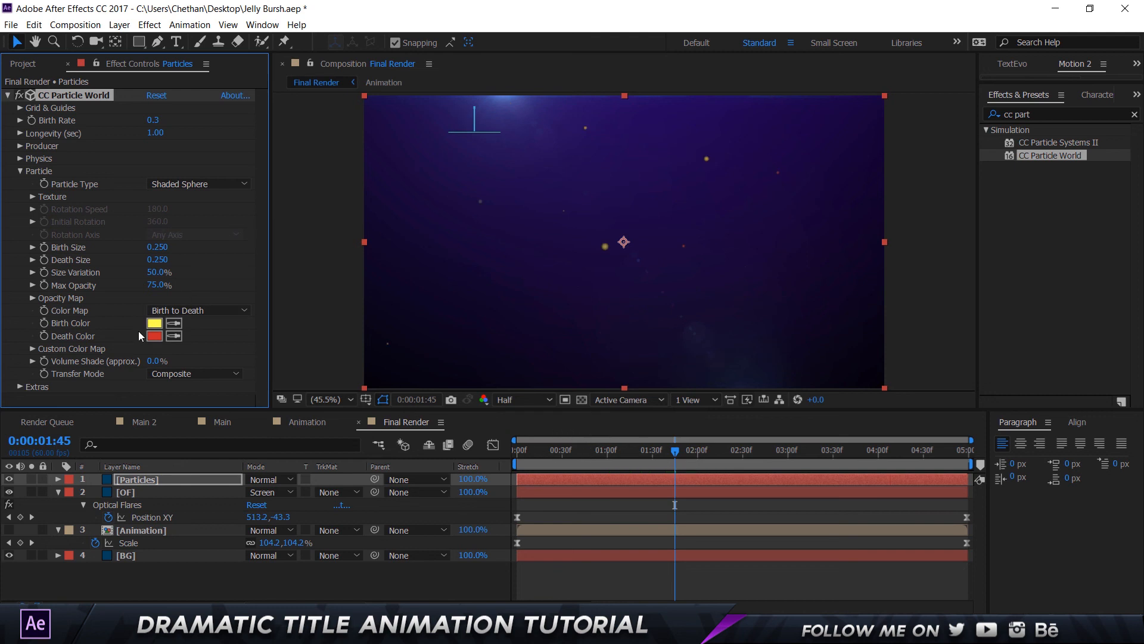
- Set the particles' Birth Color to white (FFFFFF)
click(157, 324)
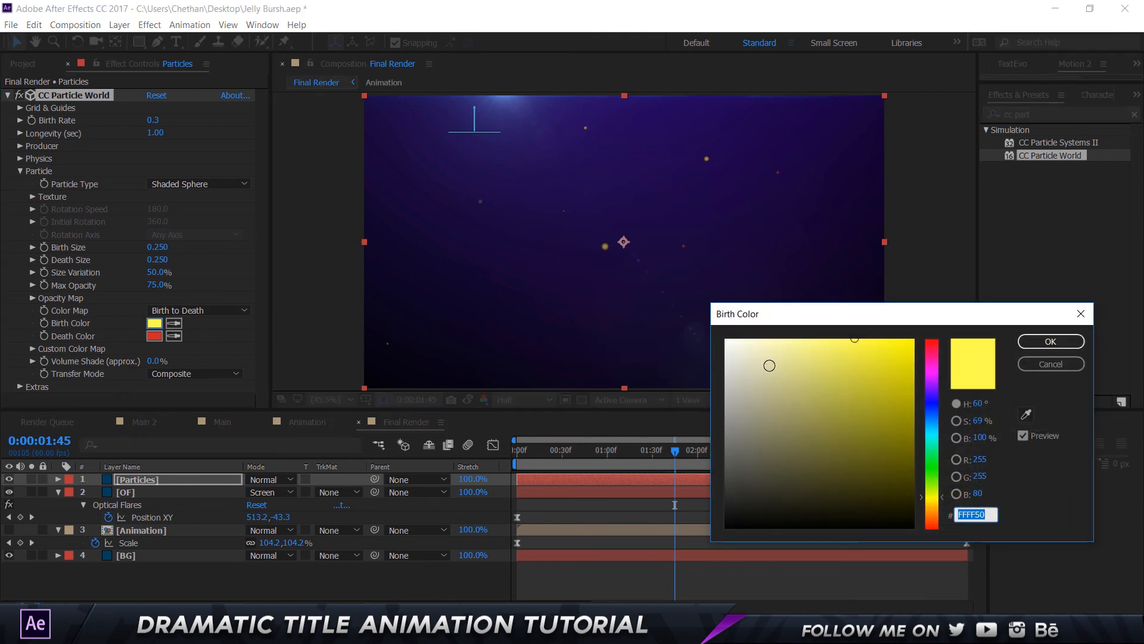
text(FFFFFF)
click(1051, 342)
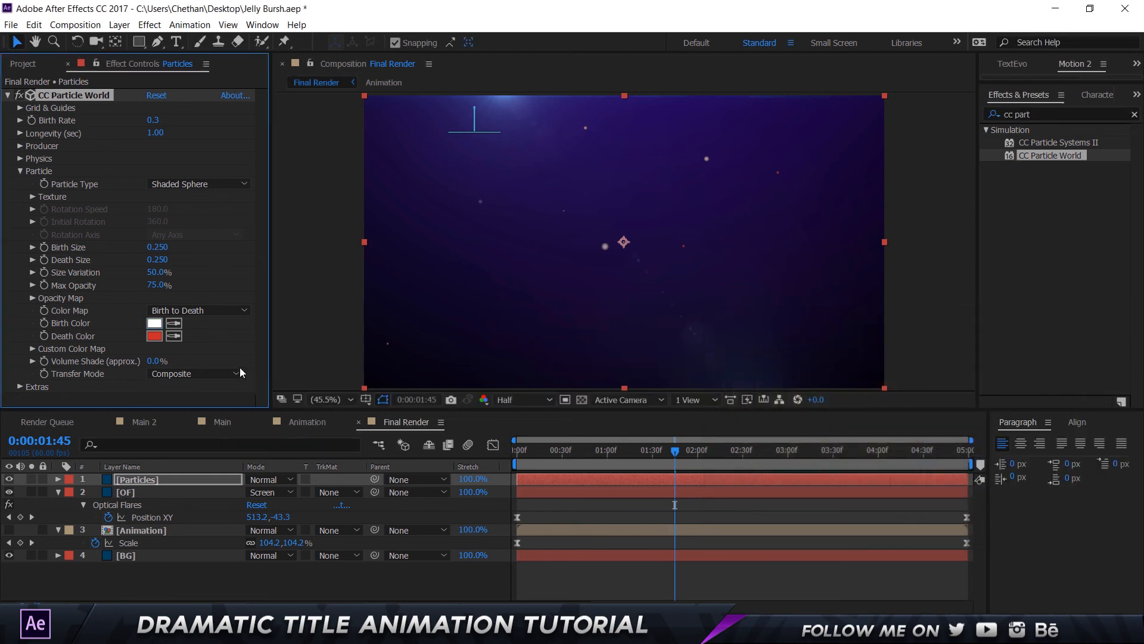
- Change the particles' Death Color and Birth Color to a saturated blue
click(153, 336)
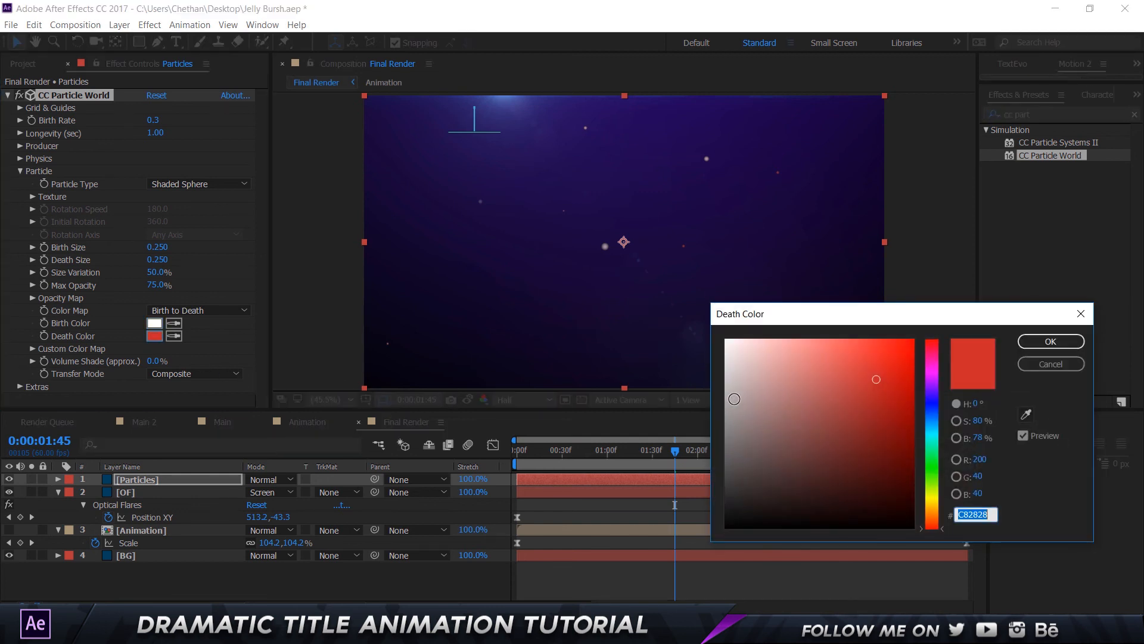
click(932, 408)
click(914, 386)
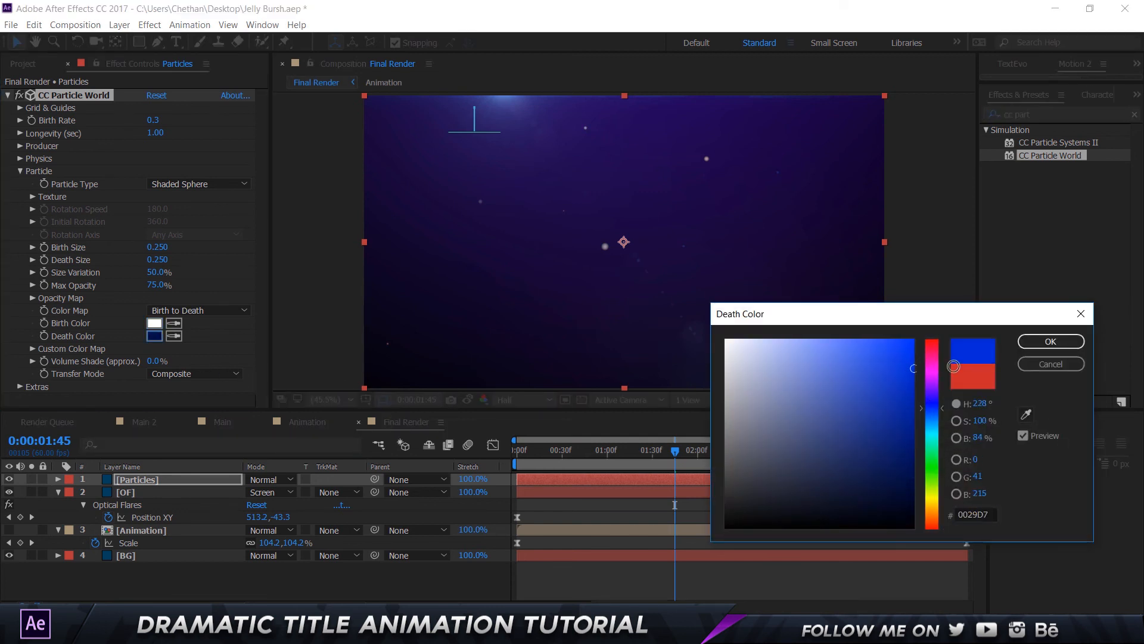
click(1050, 342)
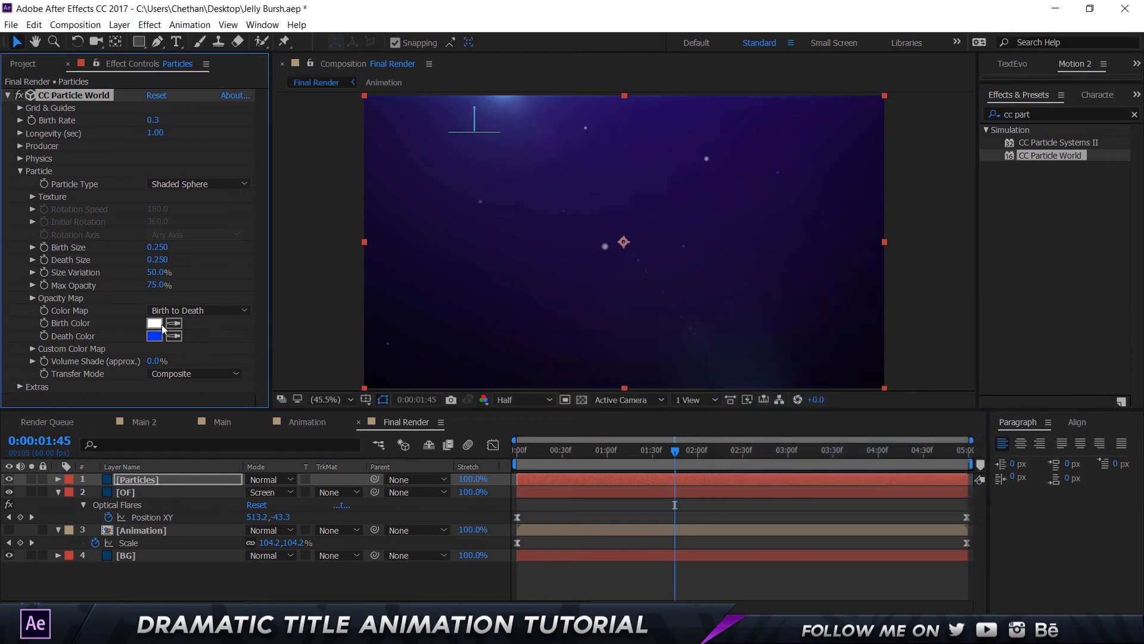
click(160, 325)
click(930, 410)
click(894, 381)
click(1050, 341)
- Set the particles' Birth Size and Death Size to 0.100, Size Variation and Max Opacity to 100%, and show the Animation layer
text(0.1)
key(Tab)
click(9, 530)
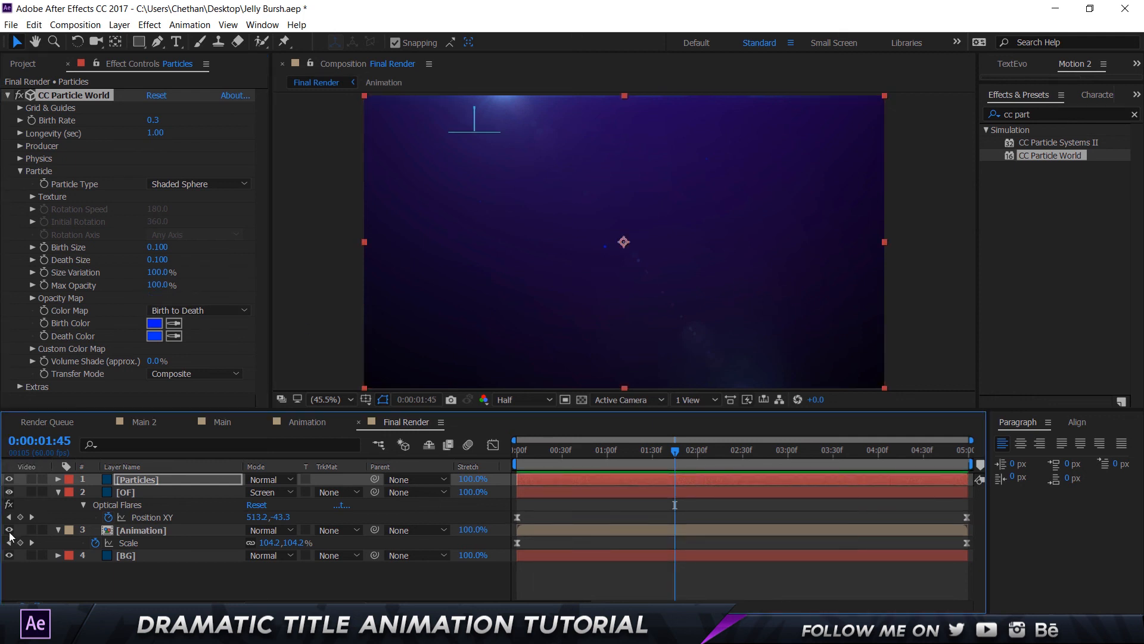
- Set the particles' Birth Rate to 0.5, preview the composition from the start, and raise the rate to 1.0
drag(533, 452, 516, 452)
click(152, 120)
text(0.5)
key(Return)
key(space)
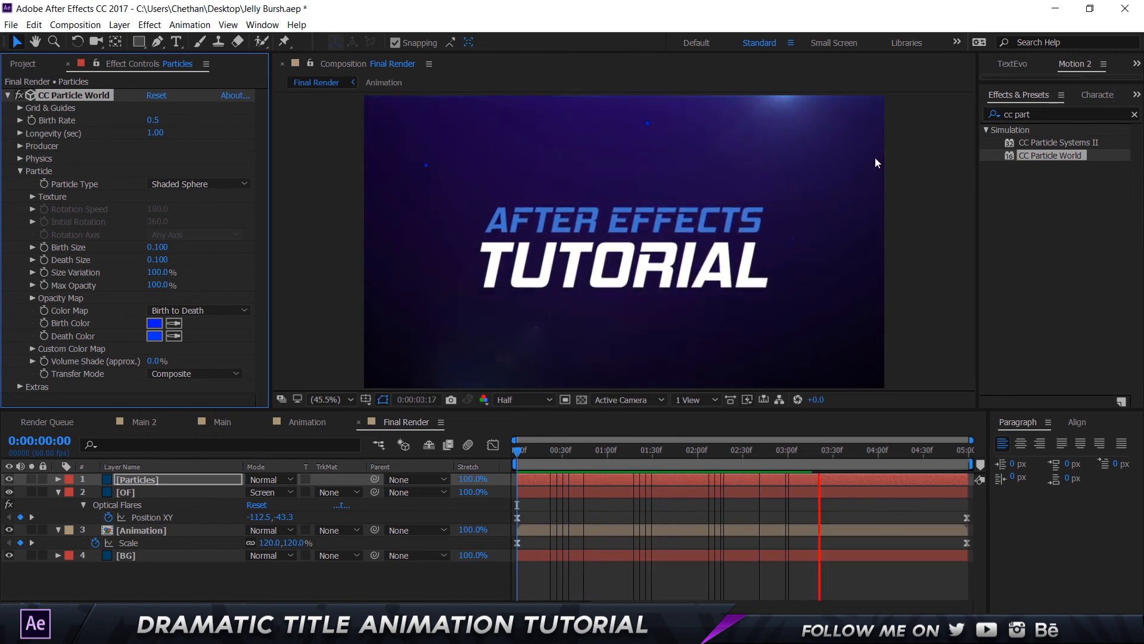
key(space)
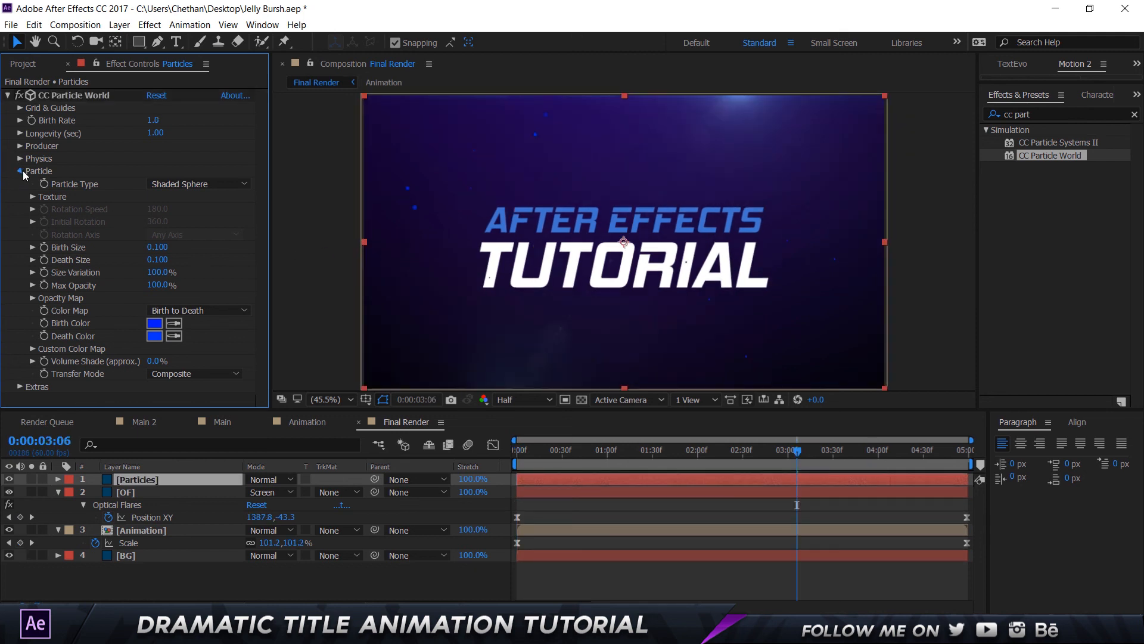
- Move the Particles layer between the Animation and BG layers and preview the result from the start
drag(152, 481, 282, 542)
drag(570, 452, 480, 453)
key(space)
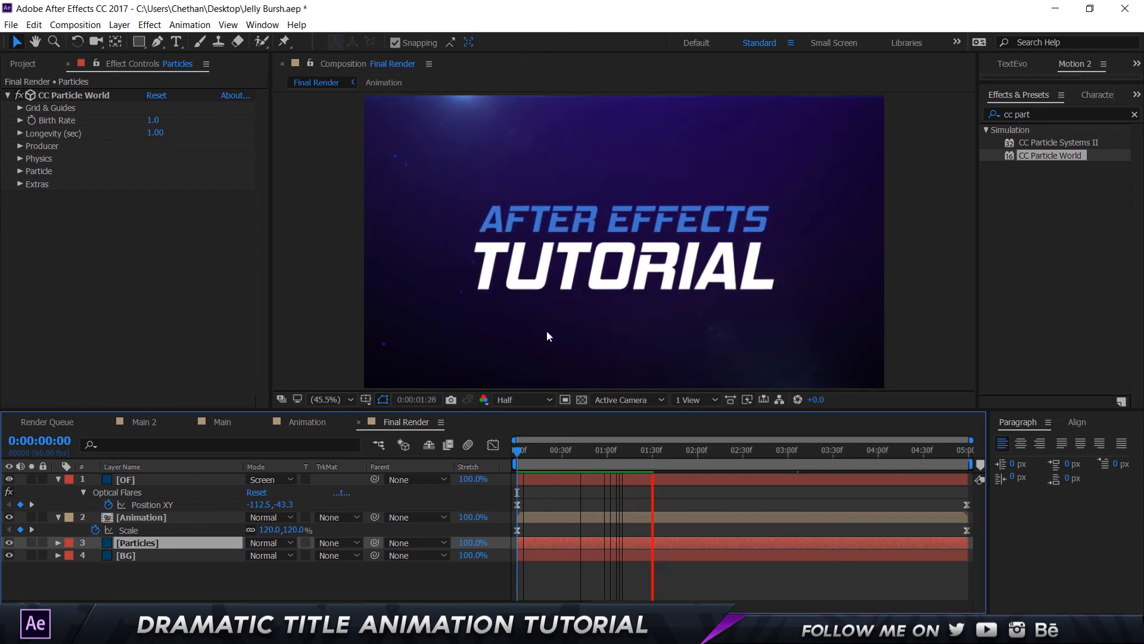
key(space)
- Collapse the revealed keyframed properties of all layers in Final Render
key(ctrl+a)
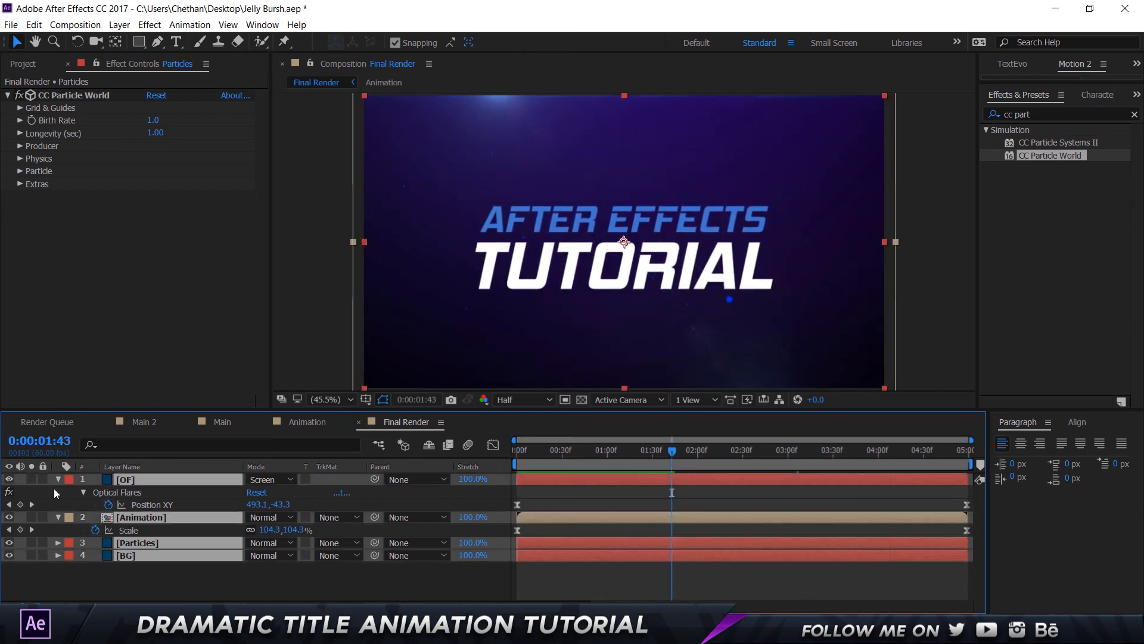
key(u)
click(159, 560)
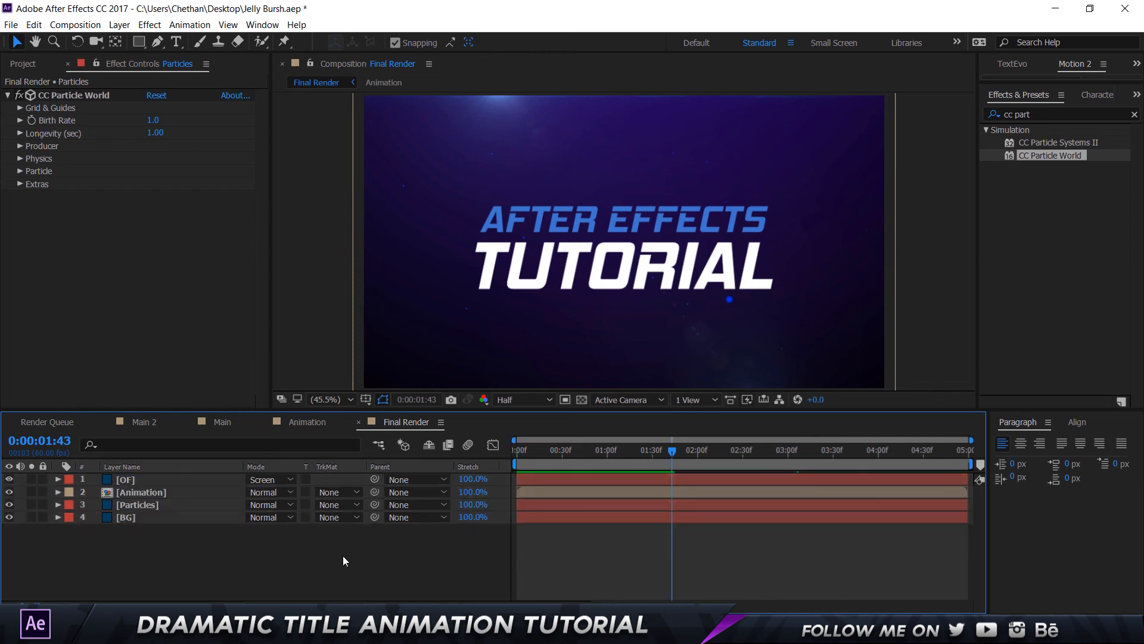
- Open the Animation precomp and turn on motion blur for all five layers and for the composition
double_click(152, 493)
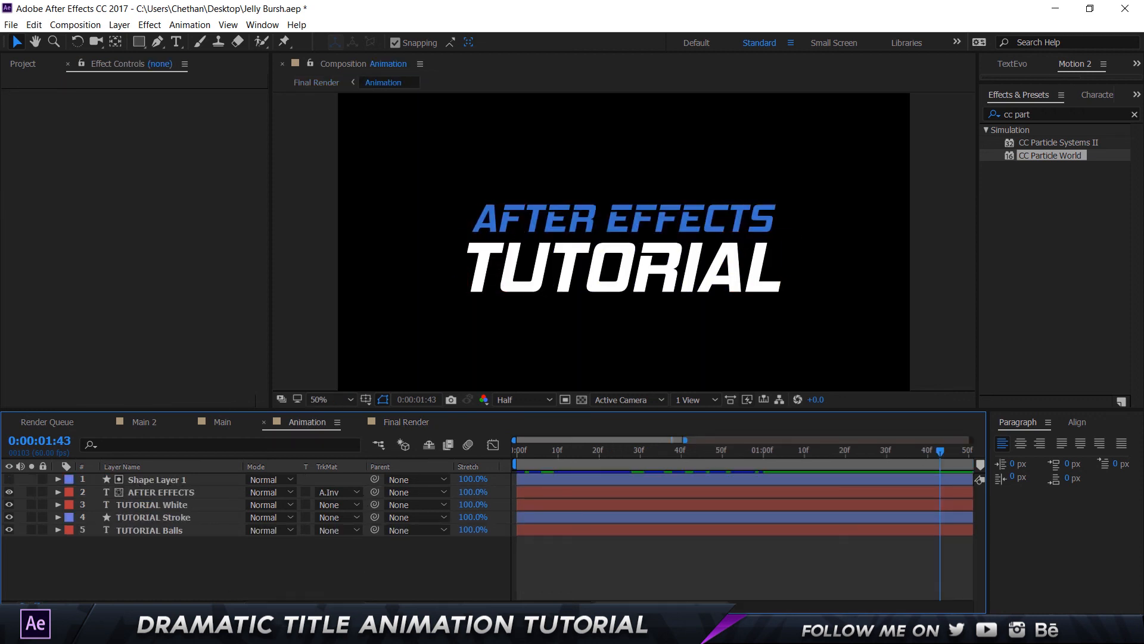
key(F4)
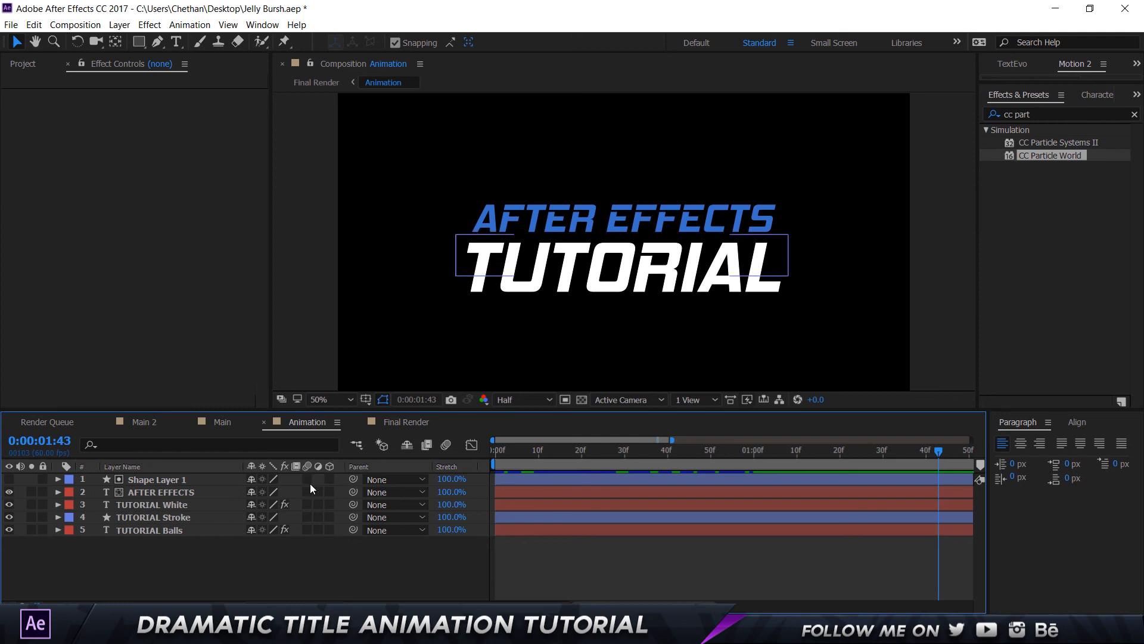
drag(310, 479, 306, 531)
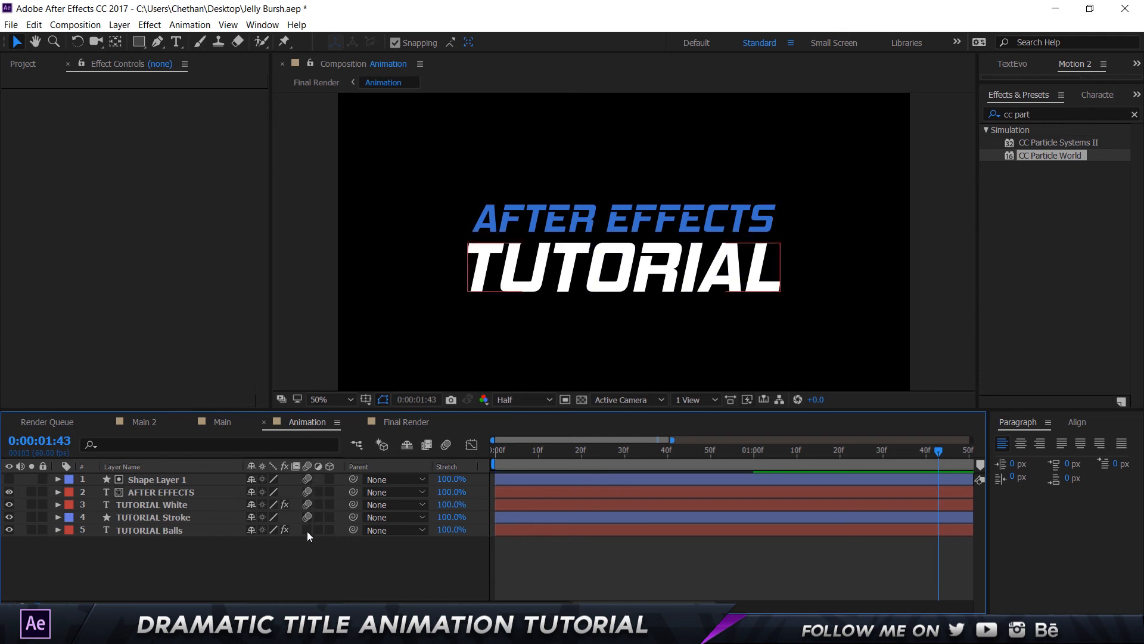
drag(308, 477, 308, 533)
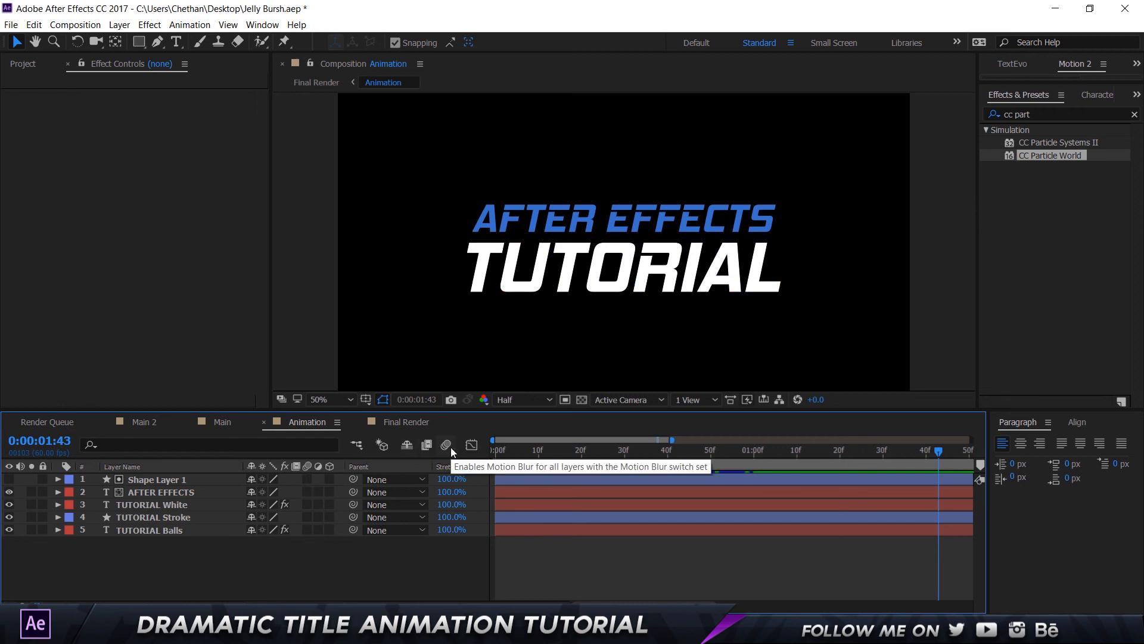
key(ctrl+a)
click(307, 481)
click(310, 556)
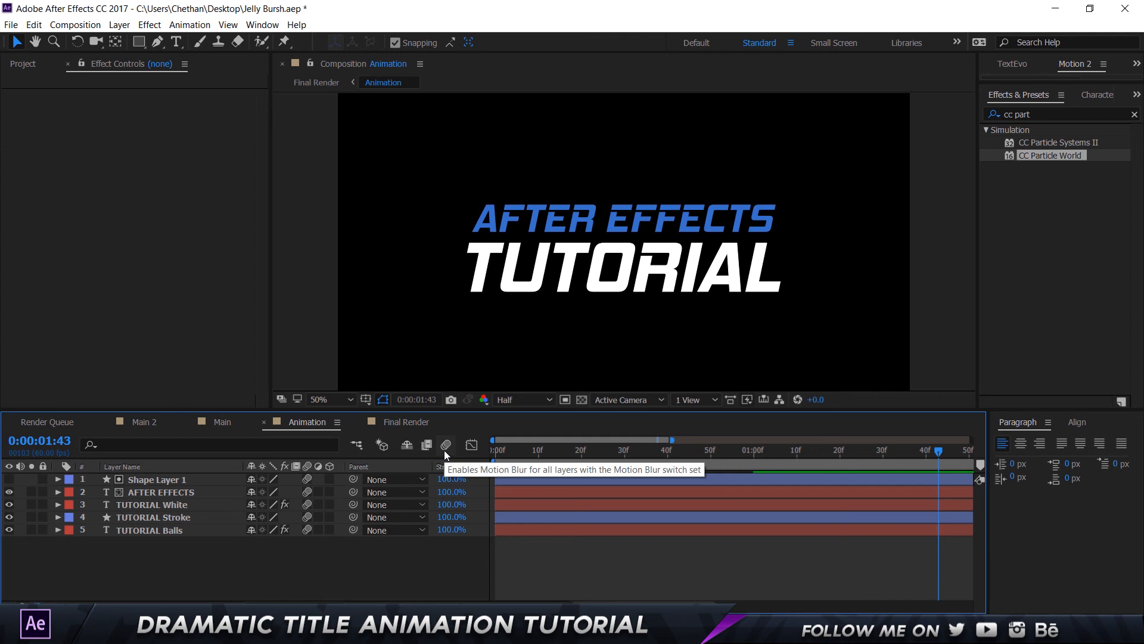
click(445, 445)
- Return to the Final Render composition and turn on motion blur for the Animation layer
click(222, 421)
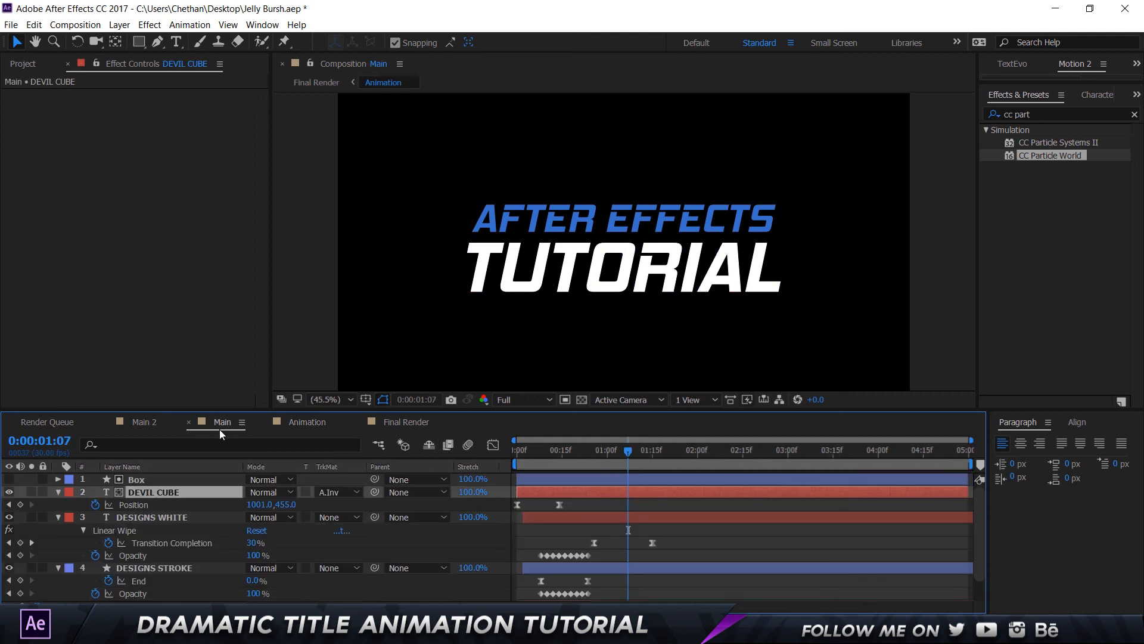
click(410, 423)
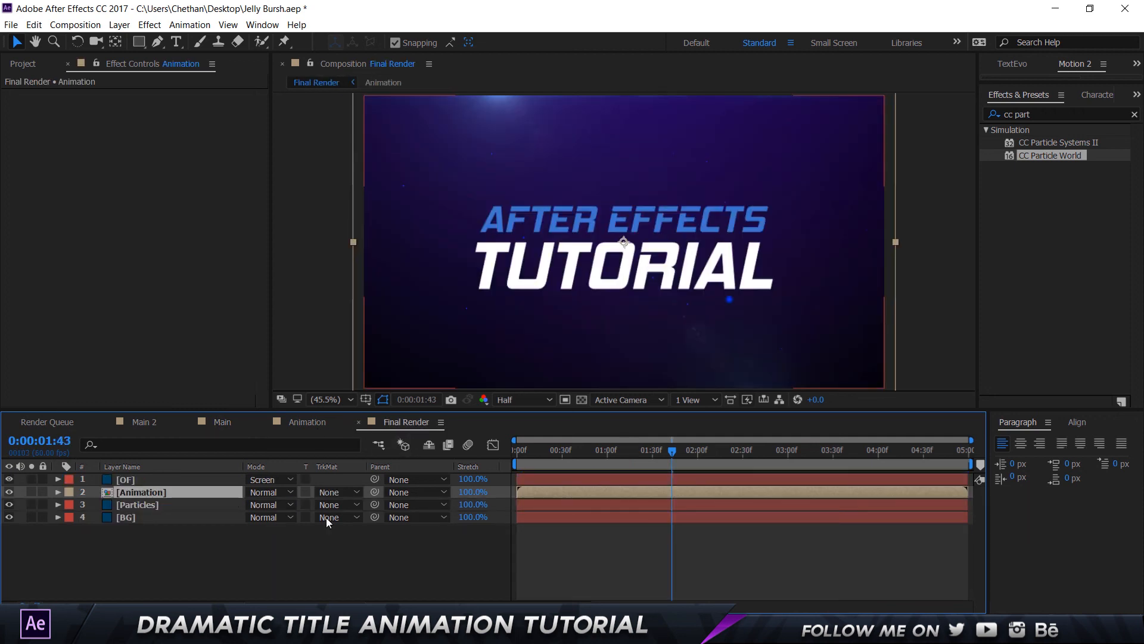
key(F4)
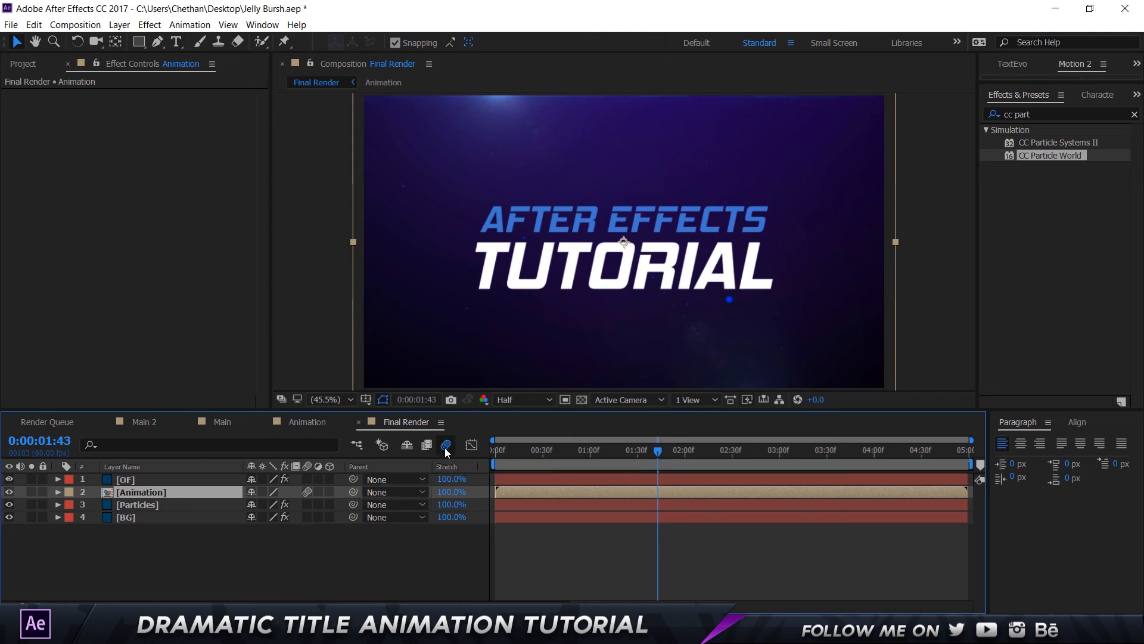
- Add an adjustment layer on top of the Final Render composition and name it Motion Blur
click(278, 531)
key(ctrl+alt+y)
key(Return)
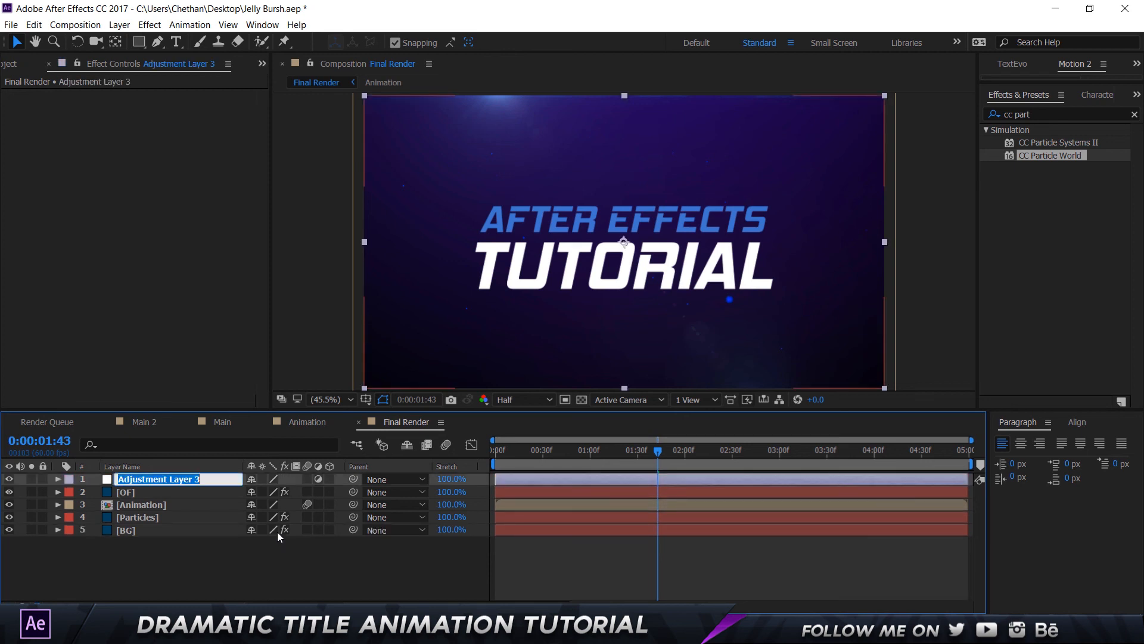
text(Motion Blur)
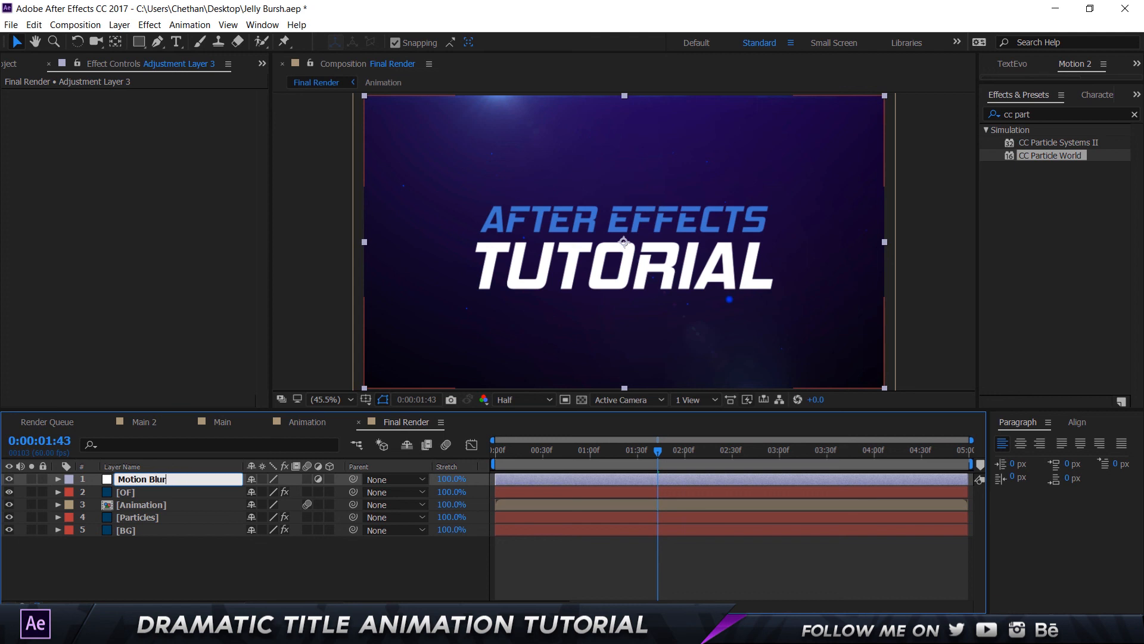
key(Return)
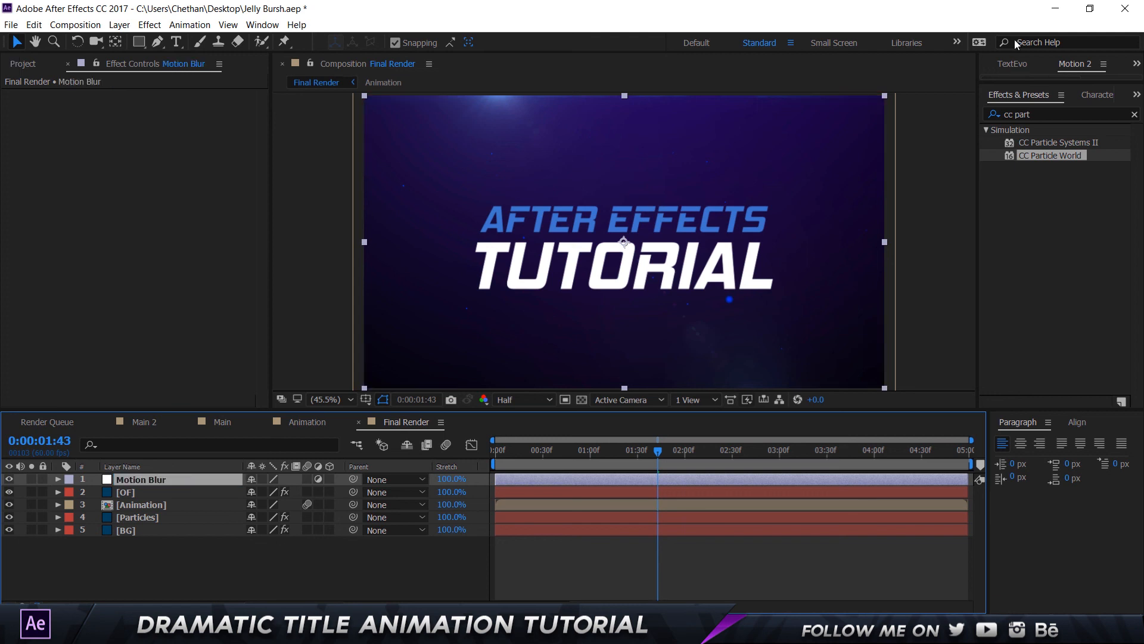
- Find the RSMB effect and apply it to the Motion Blur adjustment layer
click(1054, 112)
text(rmsb)
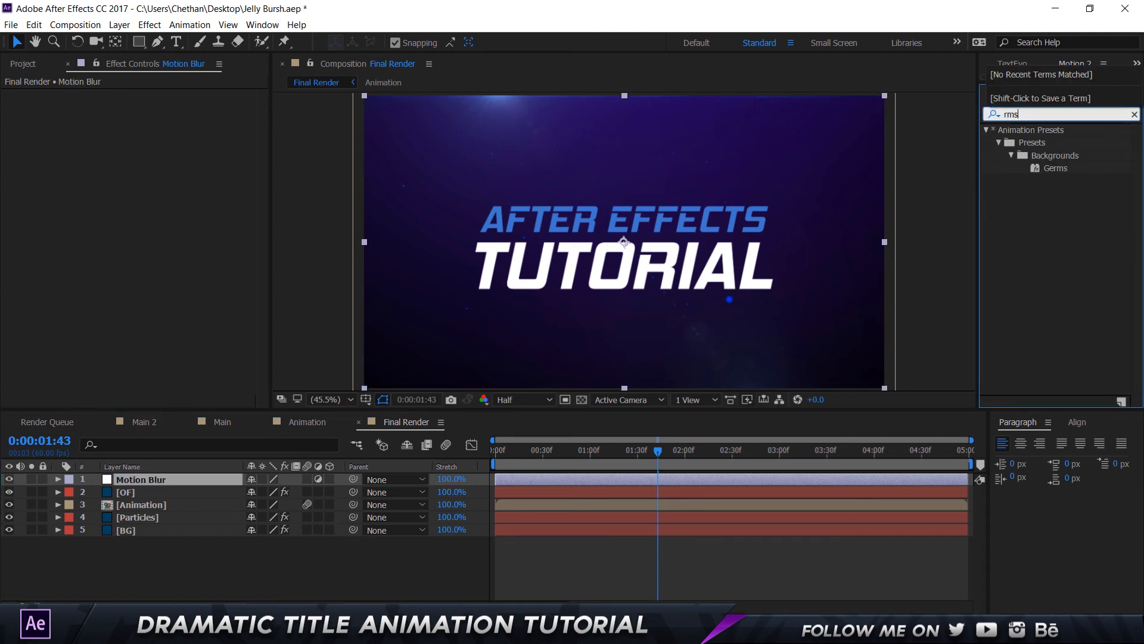
key(BackSpace)
key(BackSpace)
key(BackSpace)
text(smb)
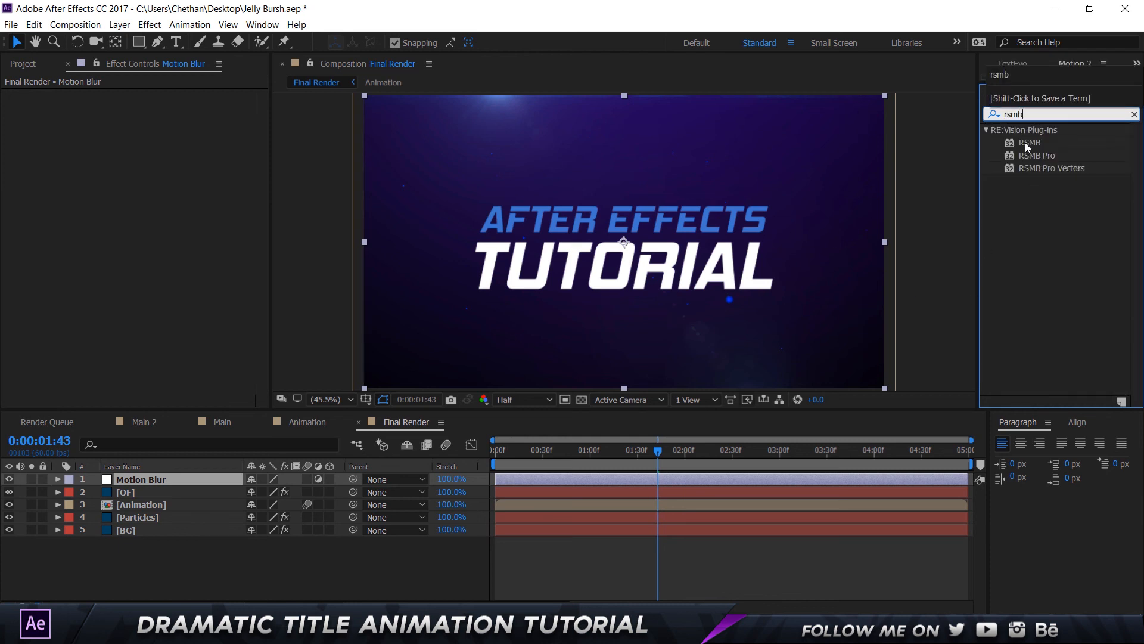
double_click(1029, 143)
- Set RSMB's Blur Amount to 1.00 and Motion Sensitivity to 100, and preview from the start at Full resolution
click(157, 108)
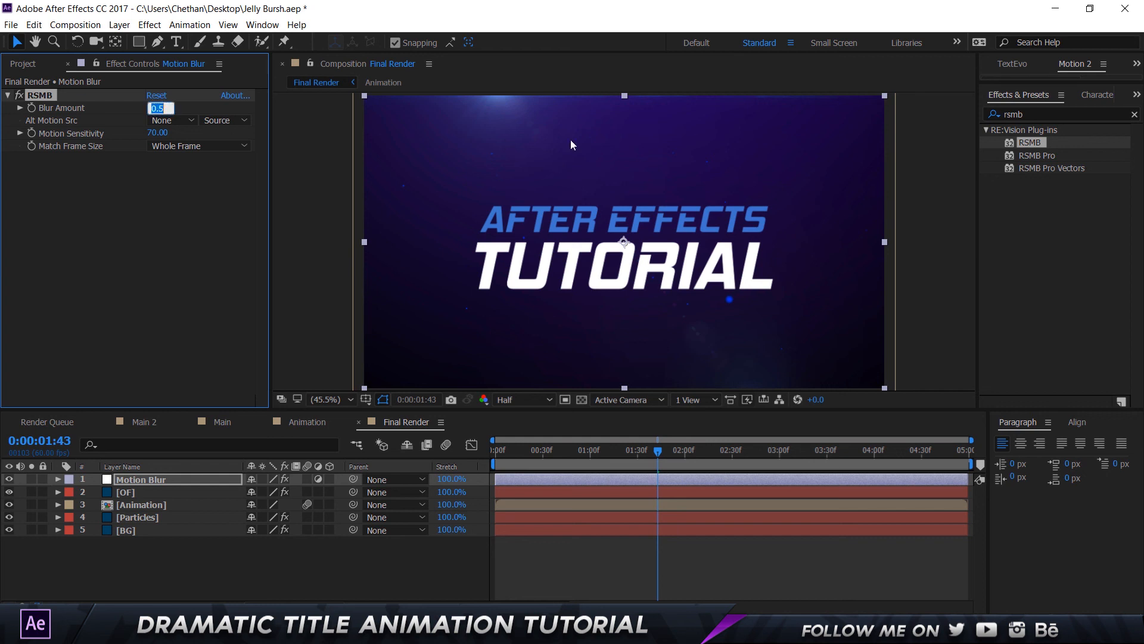
key(Tab)
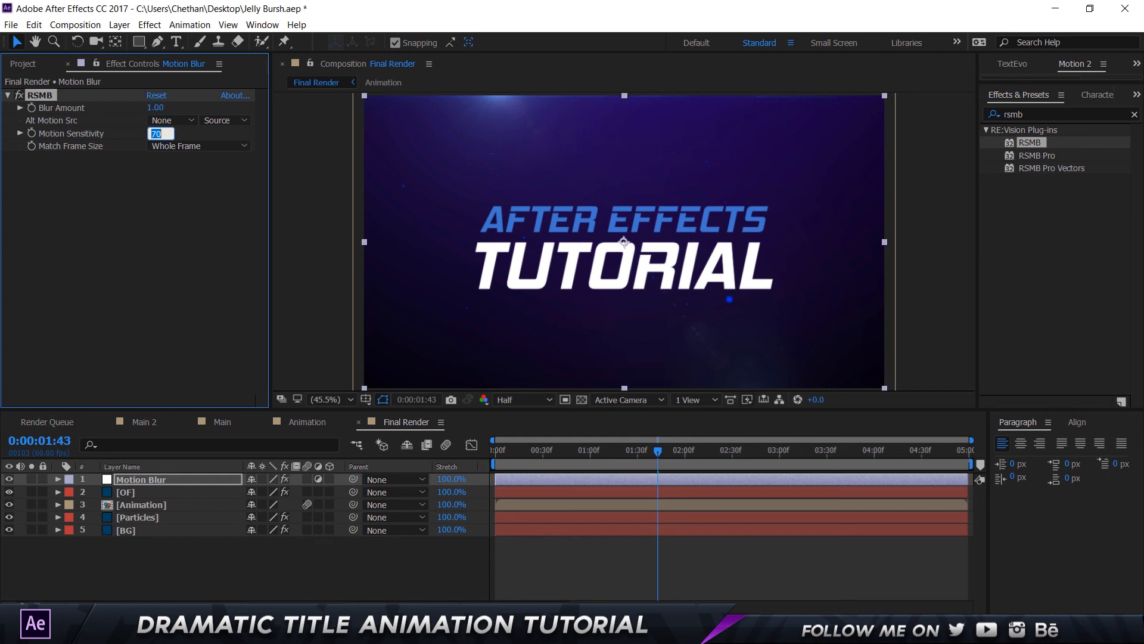
text(100)
click(410, 556)
key(Home)
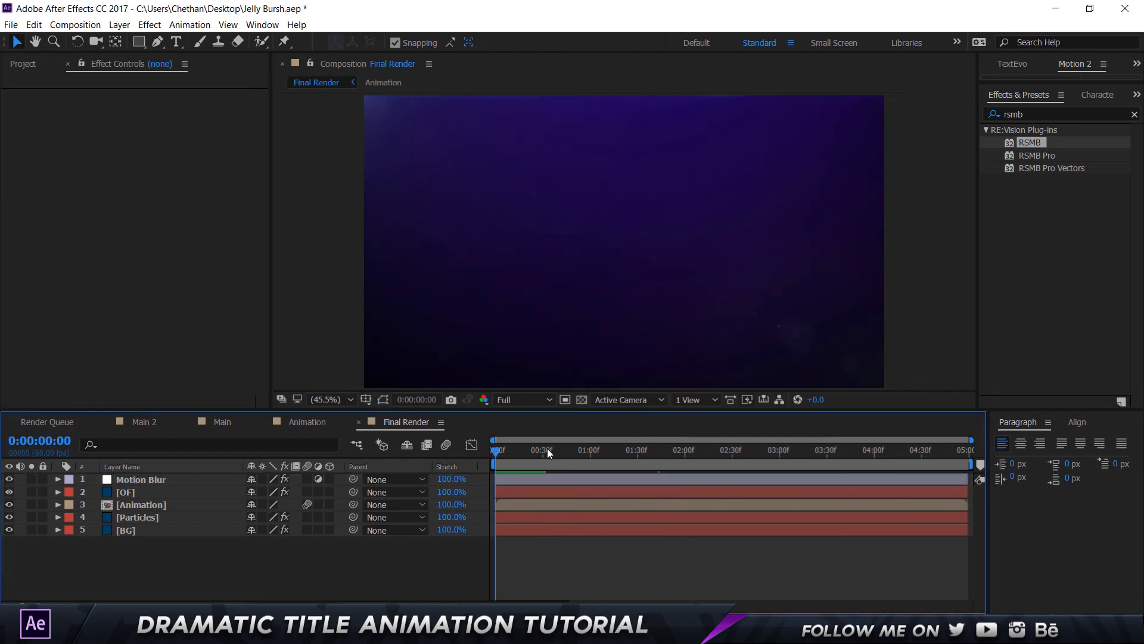
key(space)
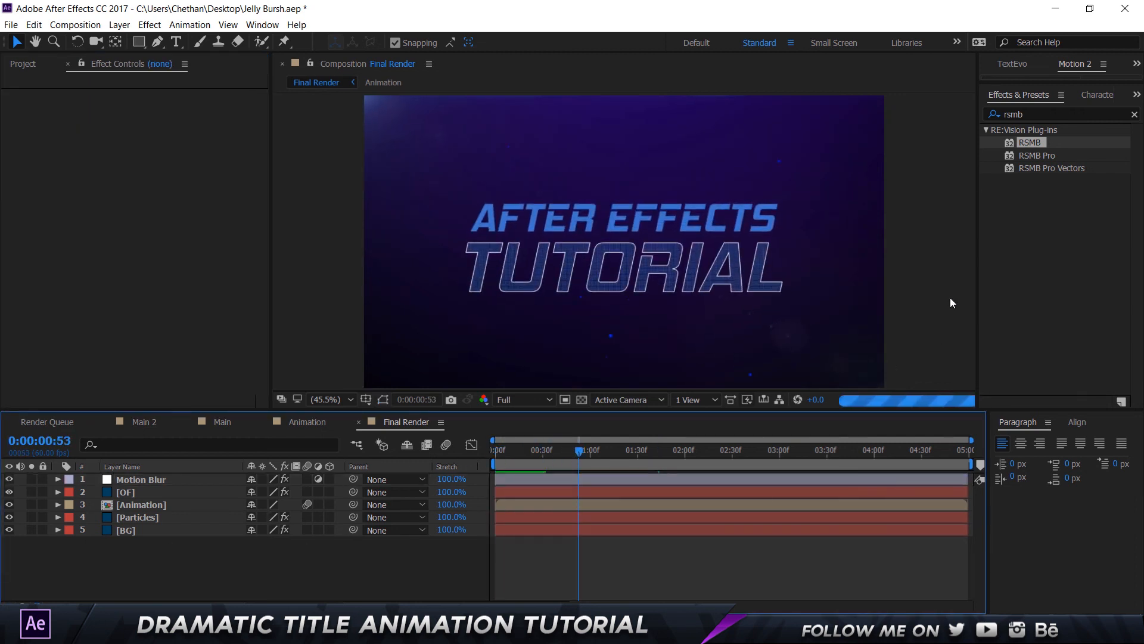
- Find the Stylize Glow effect and apply it to the Particles layer
click(1038, 114)
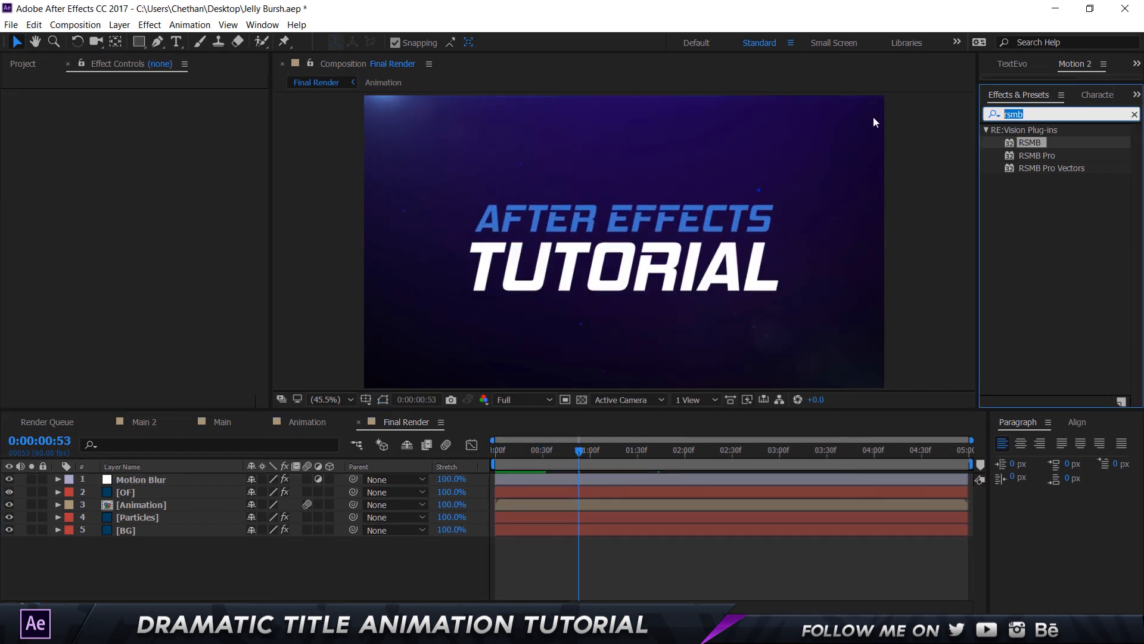
text(glow)
drag(1024, 332, 164, 516)
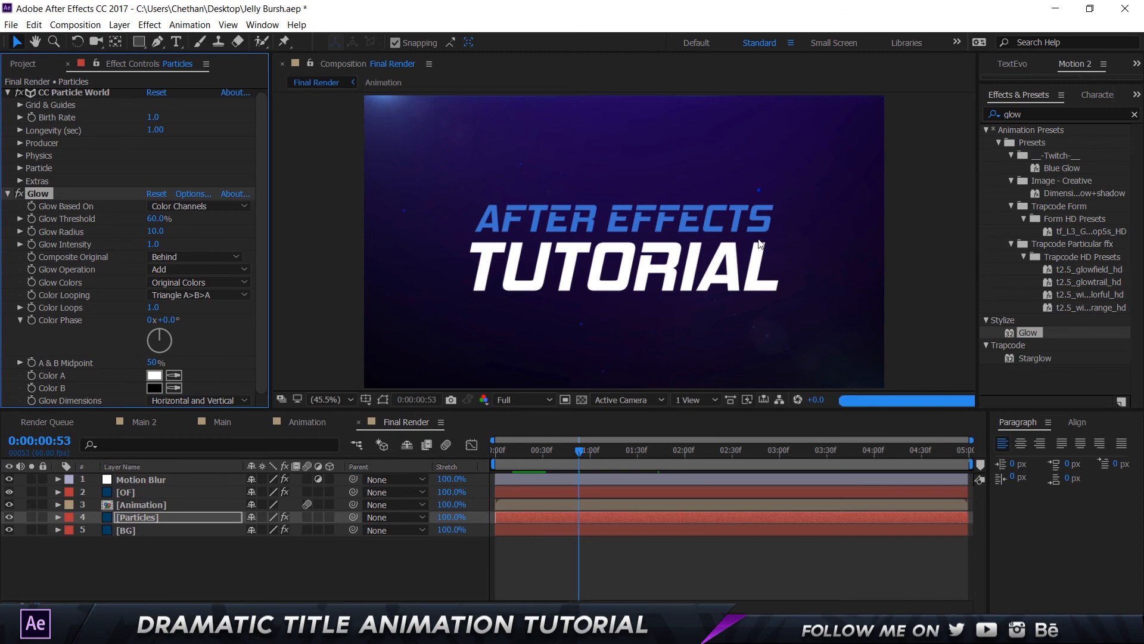